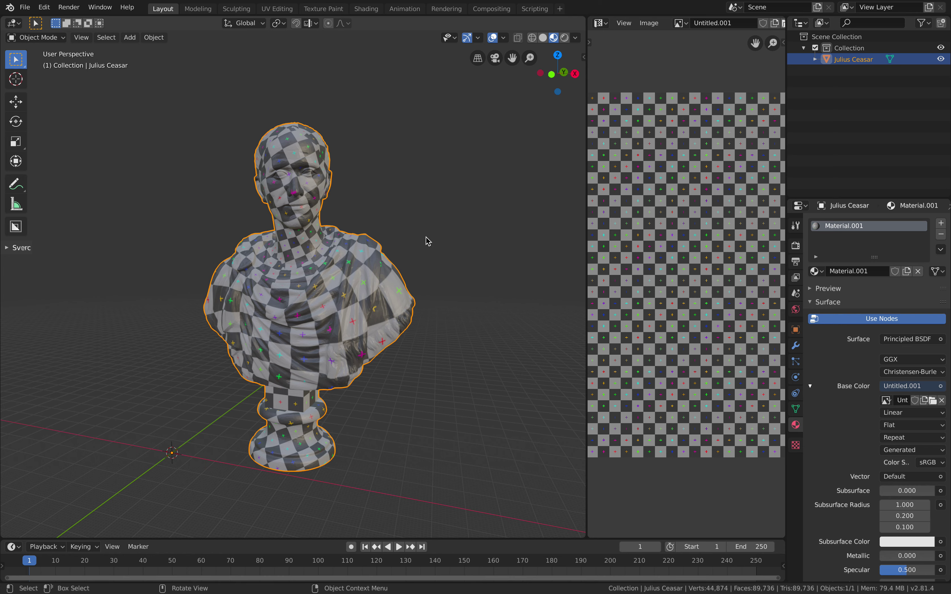
Step: Start a new file from the General template
{"action": "middle_click_drag", "start_coordinate": [447, 243], "coordinate": [373, 270]}
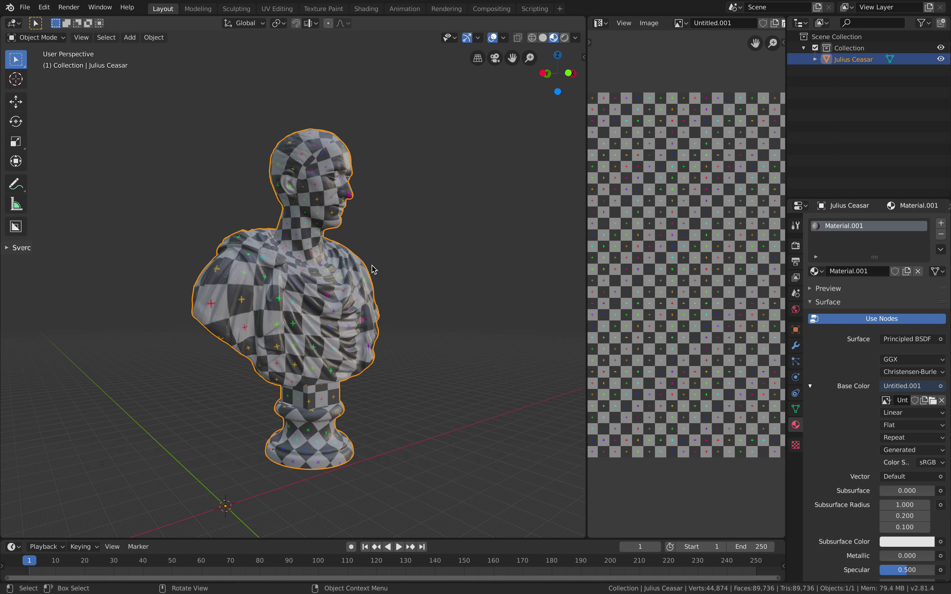
{"action": "middle_click_drag", "start_coordinate": [373, 269], "coordinate": [306, 295]}
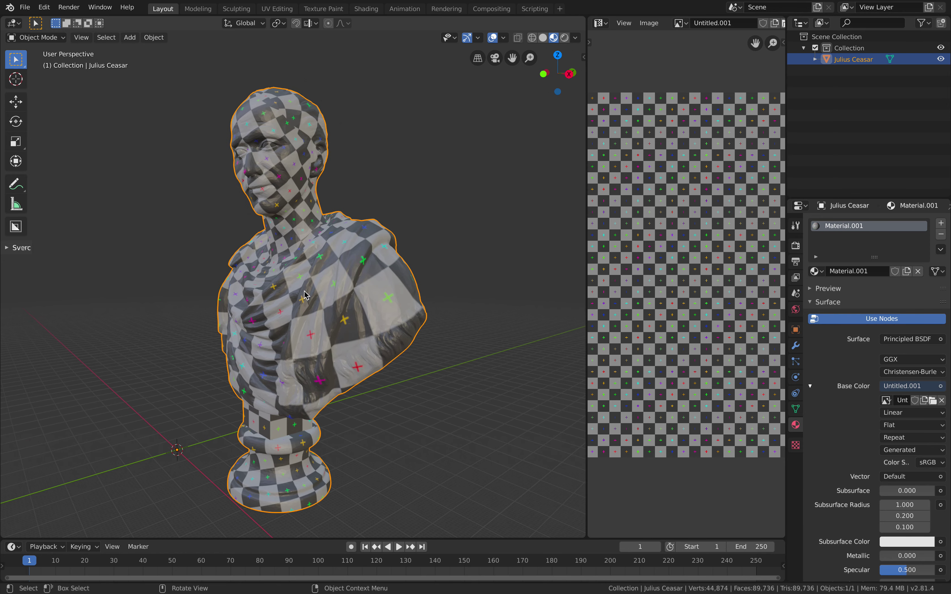
{"action": "middle_click_drag", "start_coordinate": [259, 258], "coordinate": [405, 232]}
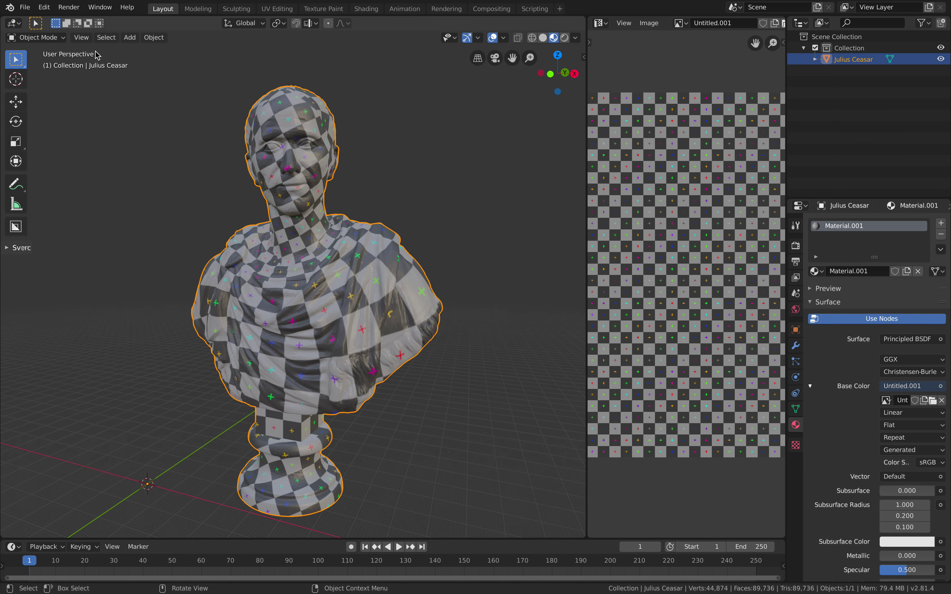
{"action": "left_click", "coordinate": [24, 7]}
{"action": "mouse_move", "coordinate": [37, 19]}
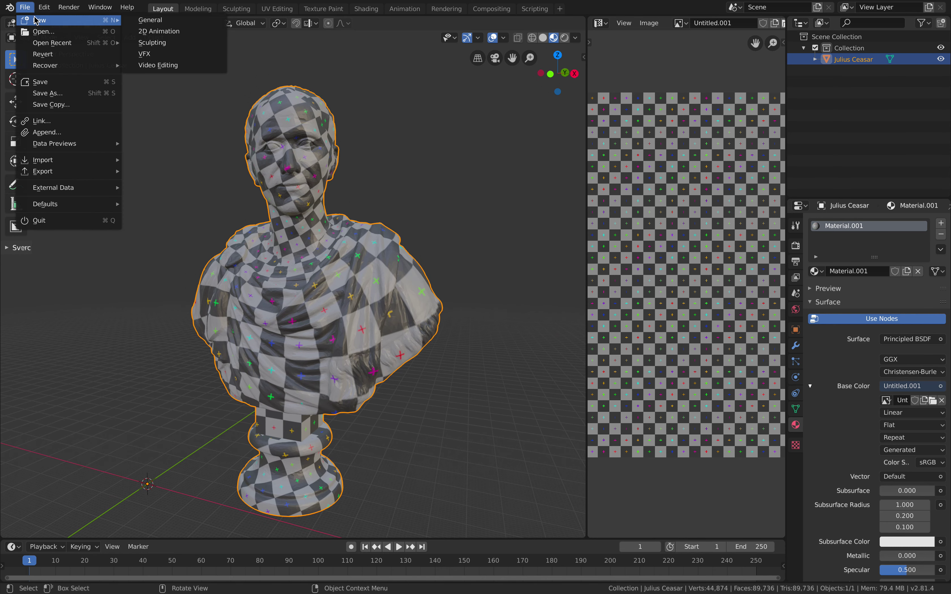
{"action": "left_click", "coordinate": [154, 22]}
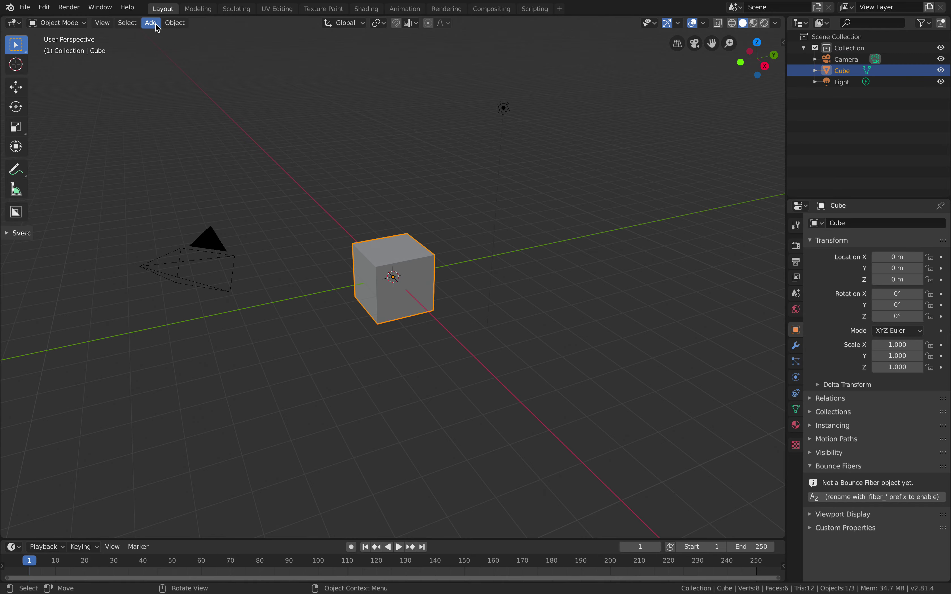
Step: Delete all the default objects in the scene: the camera, cube and light
{"action": "middle_click_drag", "start_coordinate": [380, 174], "coordinate": [377, 174]}
{"action": "key", "text": "a"}
{"action": "key", "text": "x"}
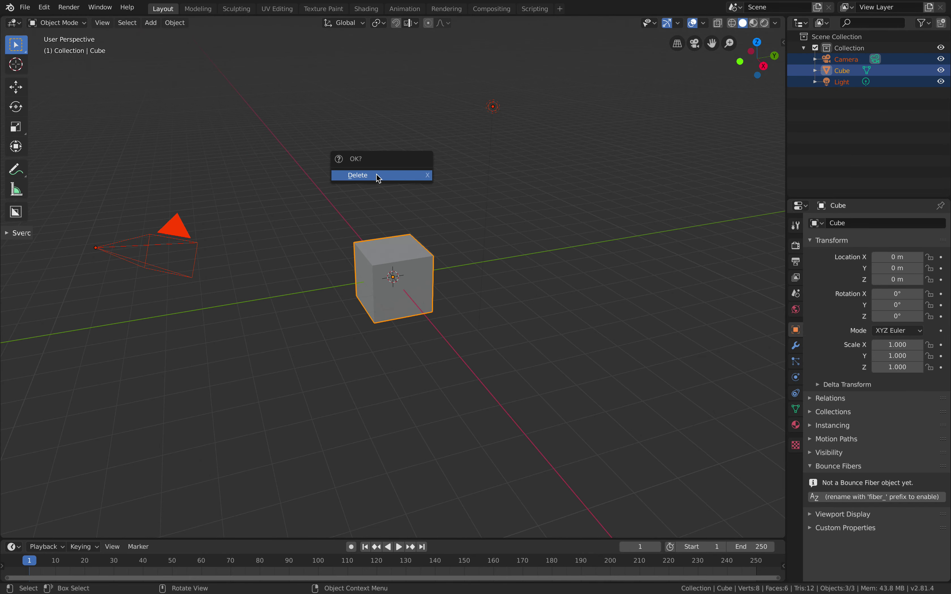
{"action": "left_click", "coordinate": [377, 175]}
Step: Import the Julius Ceasar STL model from the Desktop folder
{"action": "left_click", "coordinate": [24, 7]}
{"action": "mouse_move", "coordinate": [89, 159]}
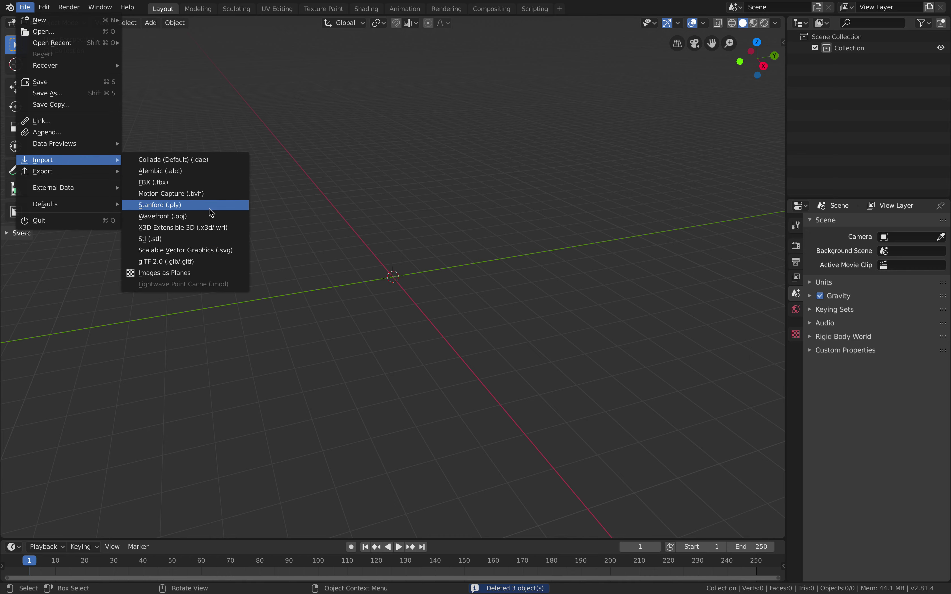
{"action": "left_click", "coordinate": [208, 239]}
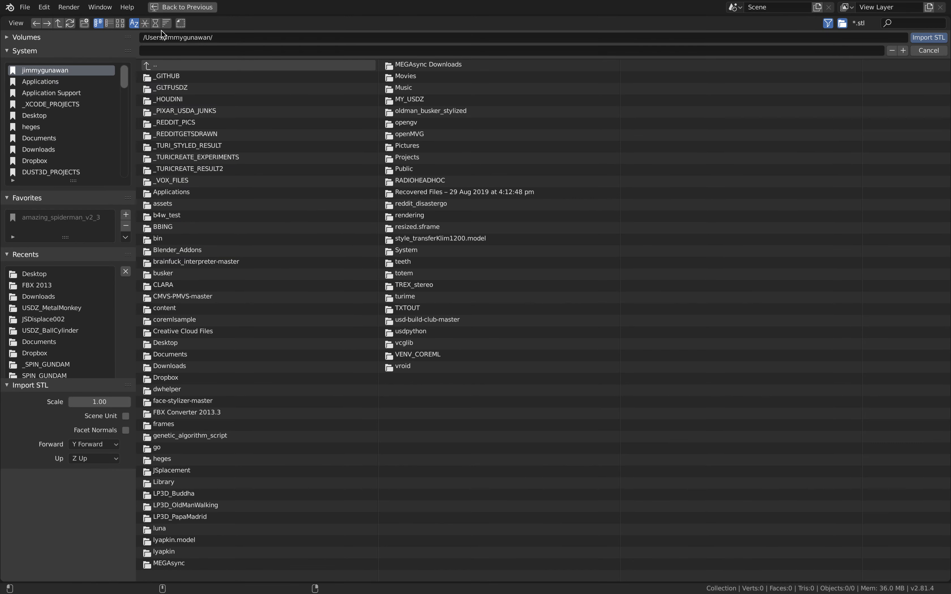
{"action": "left_click", "coordinate": [49, 116]}
{"action": "left_click", "coordinate": [435, 113]}
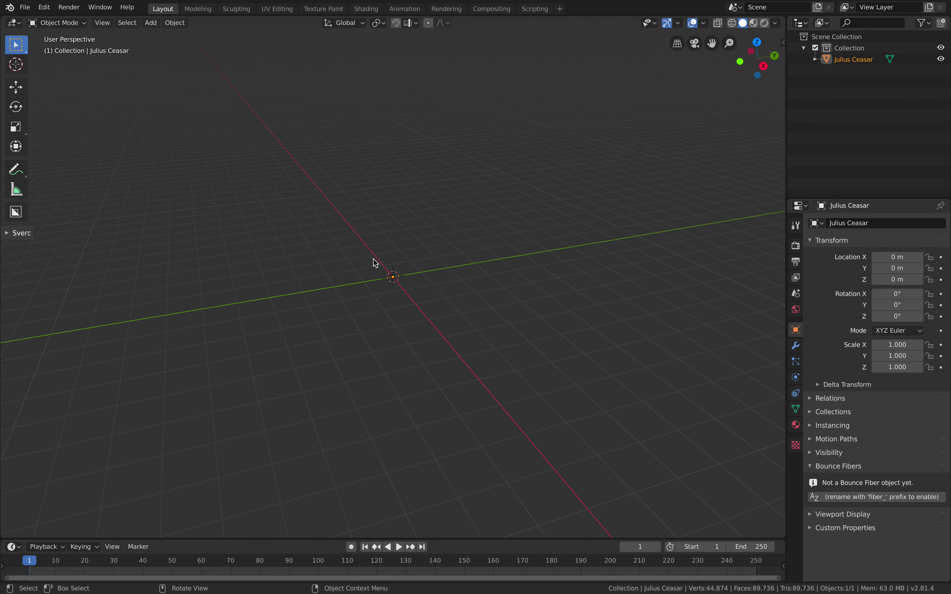
Step: Select the imported bust in the viewport and show its transform and dimension properties
{"action": "middle_click_drag", "start_coordinate": [375, 263], "coordinate": [390, 272]}
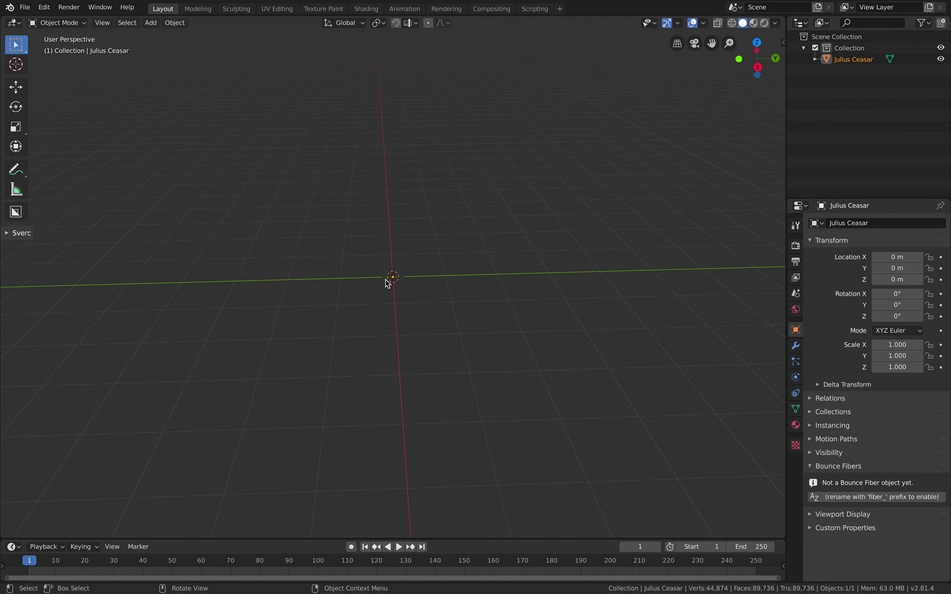
{"action": "scroll", "coordinate": [388, 279], "scroll_direction": "down", "scroll_amount": 8}
{"action": "middle_click_drag", "start_coordinate": [388, 278], "coordinate": [443, 262]}
{"action": "left_click", "coordinate": [520, 187]}
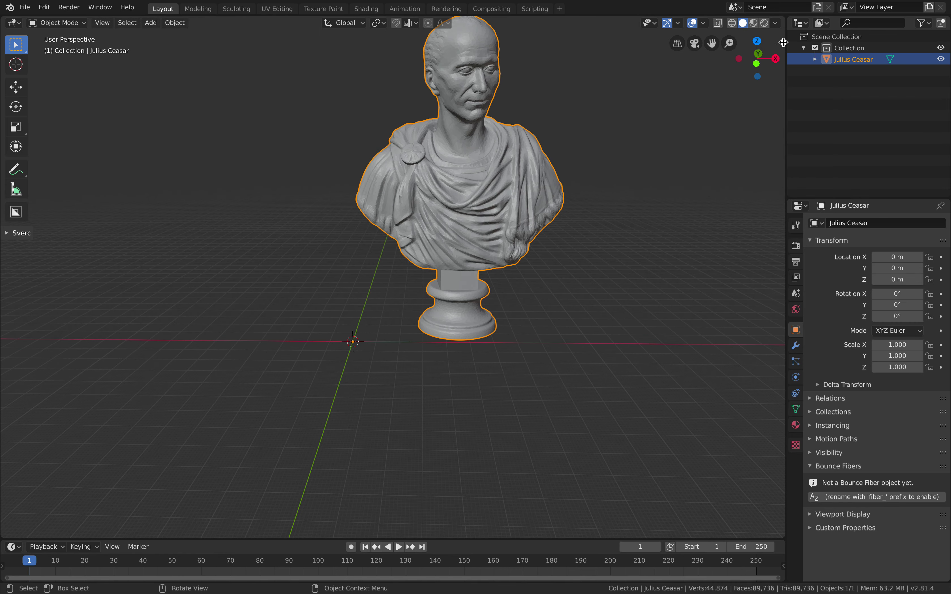
{"action": "key", "text": "n"}
{"action": "middle_click_drag", "start_coordinate": [577, 165], "coordinate": [427, 251], "text": "shift"}
{"action": "scroll", "coordinate": [474, 200], "scroll_direction": "up", "scroll_amount": 2}
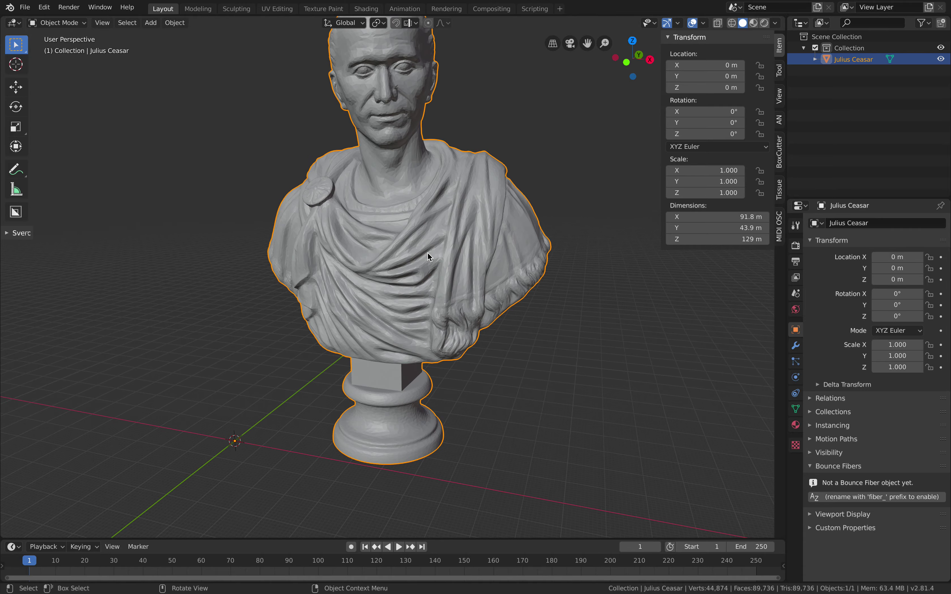
Step: Examine the bust's triangle mesh in Edit Mode and return to Object Mode to view its solid surface
{"action": "key", "text": "Tab"}
{"action": "scroll", "coordinate": [440, 260], "scroll_direction": "up", "scroll_amount": 4}
{"action": "mouse_move", "coordinate": [453, 267]}
{"action": "middle_mouse_down"}
{"action": "mouse_move", "coordinate": [466, 264]}
{"action": "mouse_move", "coordinate": [463, 250]}
{"action": "middle_mouse_up"}
{"action": "scroll", "coordinate": [463, 251], "scroll_direction": "up", "scroll_amount": 5}
{"action": "scroll", "coordinate": [465, 256], "scroll_direction": "down", "scroll_amount": 1}
{"action": "scroll", "coordinate": [466, 256], "scroll_direction": "down", "scroll_amount": 10}
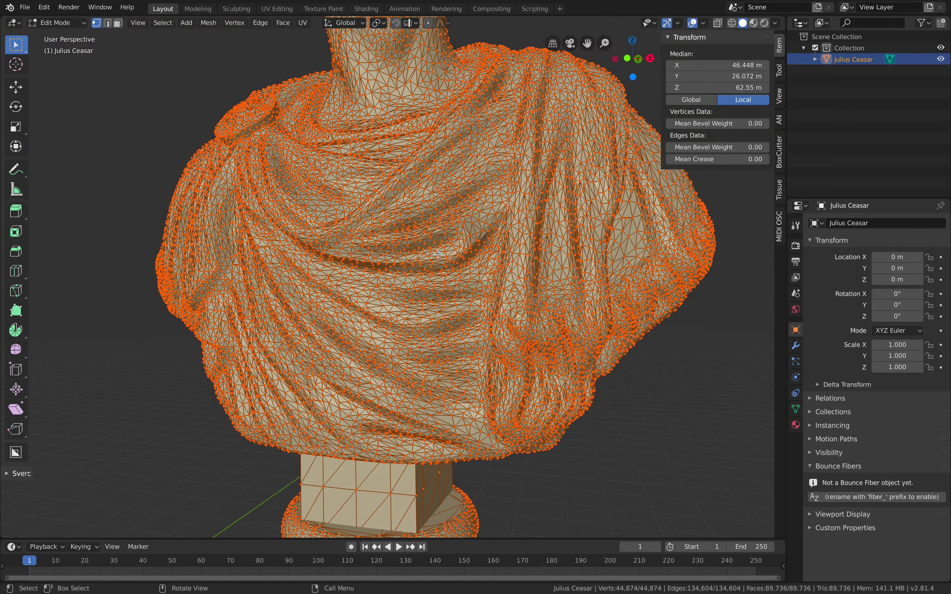
{"action": "scroll", "coordinate": [429, 288], "scroll_direction": "up", "scroll_amount": 3}
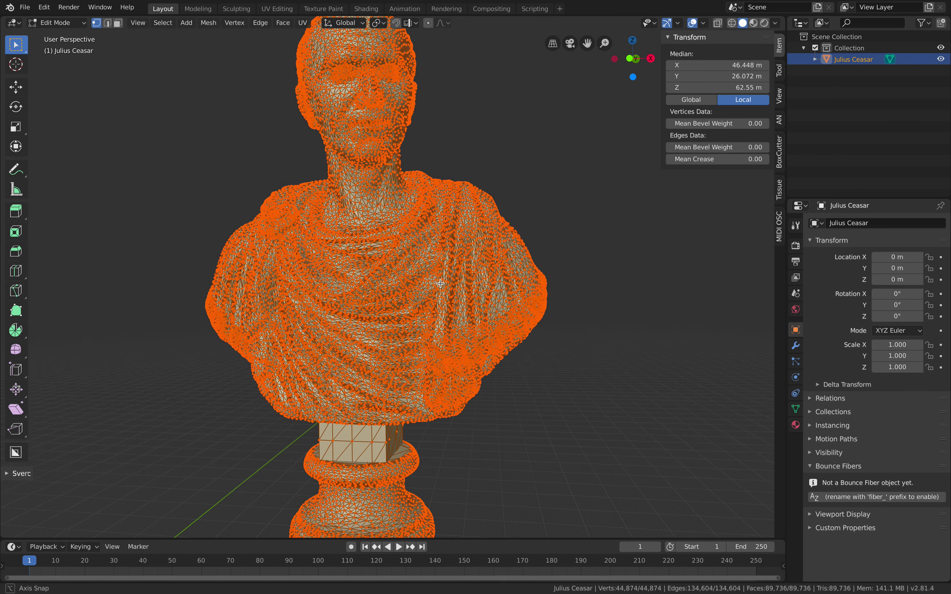
{"action": "scroll", "coordinate": [430, 289], "scroll_direction": "down", "scroll_amount": 2}
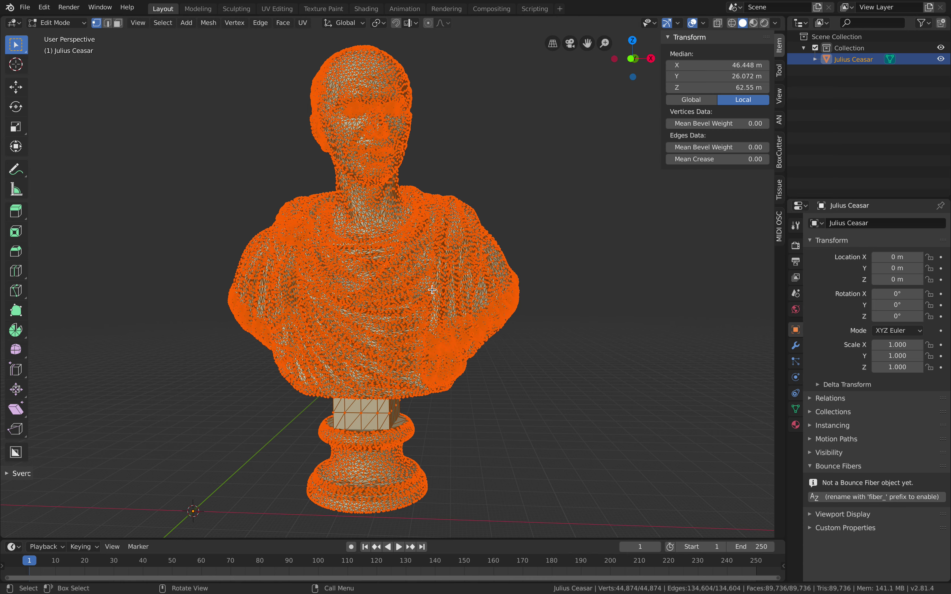
{"action": "key", "text": "Tab"}
{"action": "mouse_move", "coordinate": [432, 290]}
{"action": "middle_mouse_down"}
{"action": "mouse_move", "coordinate": [384, 286]}
{"action": "mouse_move", "coordinate": [393, 288]}
{"action": "middle_mouse_up"}
{"action": "middle_click_drag", "start_coordinate": [310, 162], "coordinate": [336, 186]}
{"action": "middle_click_drag", "start_coordinate": [390, 230], "coordinate": [357, 208]}
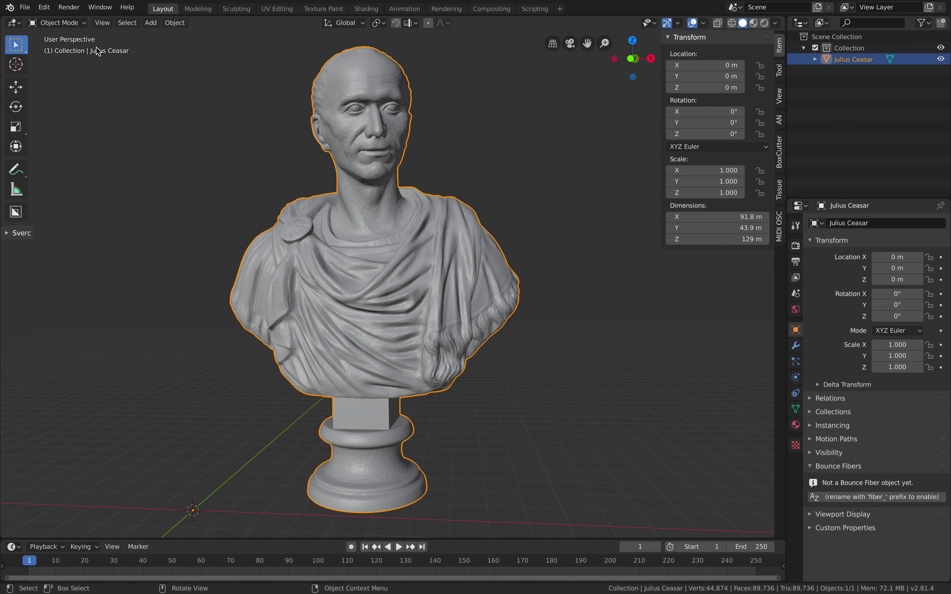
Step: Switch the bust to Vertex Paint mode and paint orange strokes down the face, neck and chest
{"action": "left_click", "coordinate": [77, 24]}
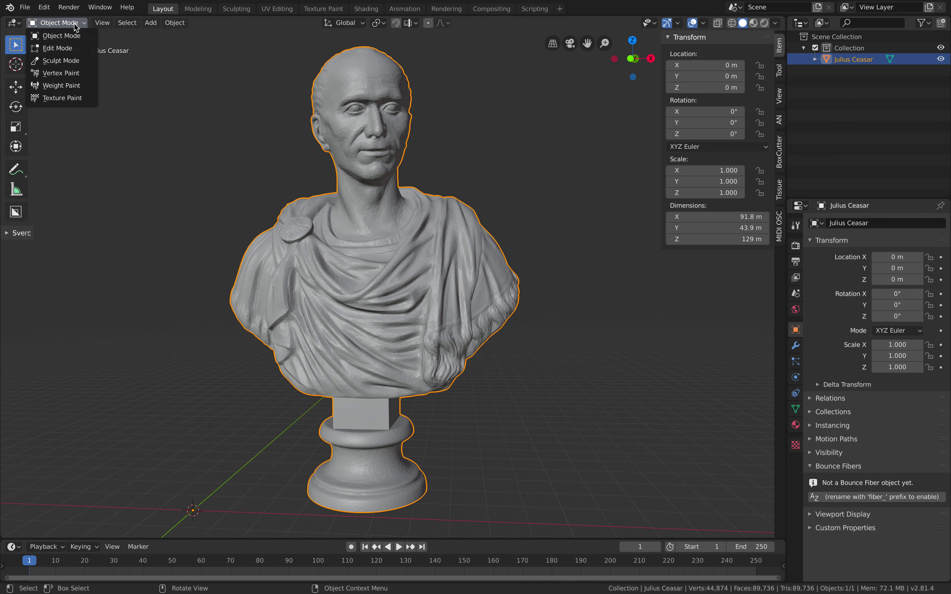
{"action": "left_click", "coordinate": [79, 72]}
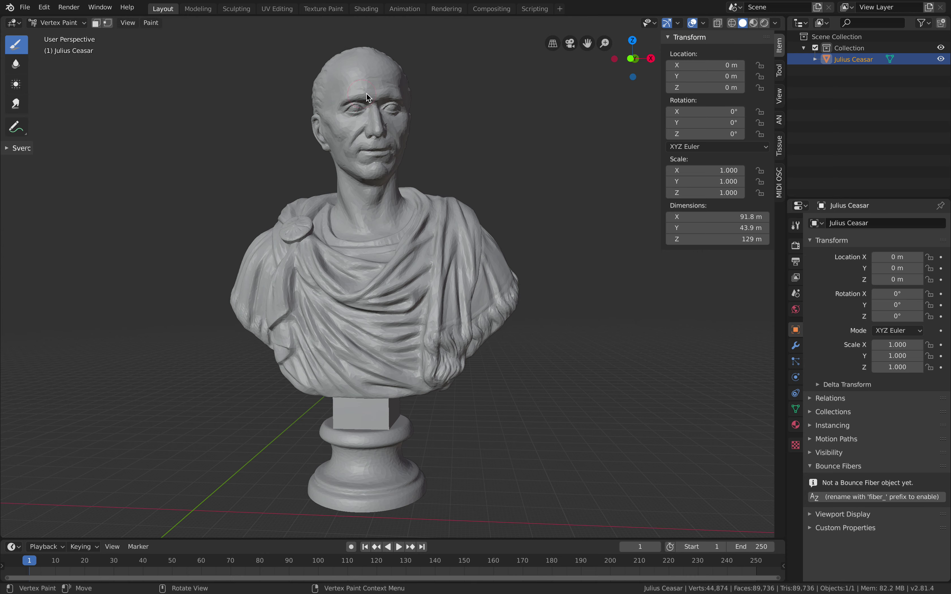
{"action": "right_click", "coordinate": [368, 122]}
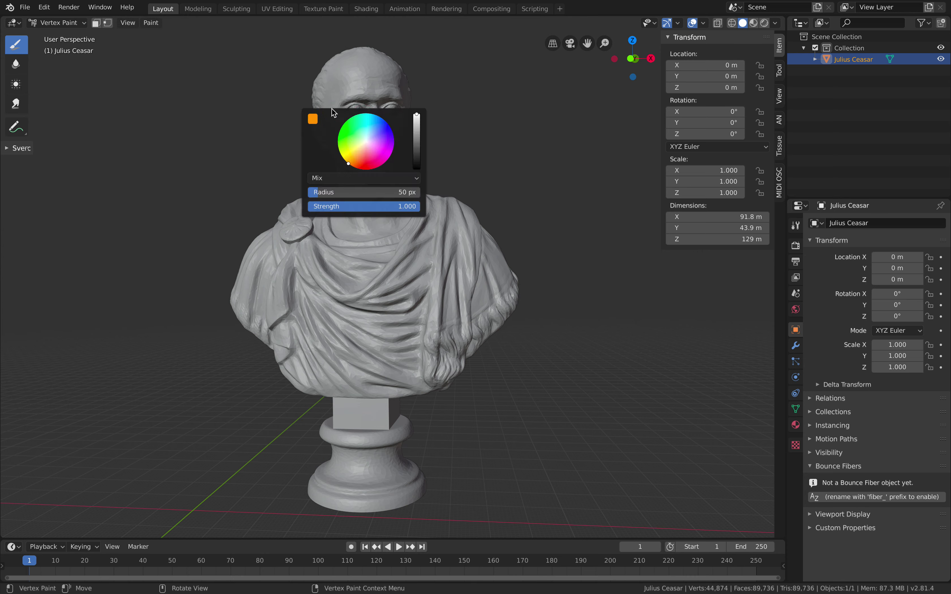
{"action": "left_click", "coordinate": [325, 77]}
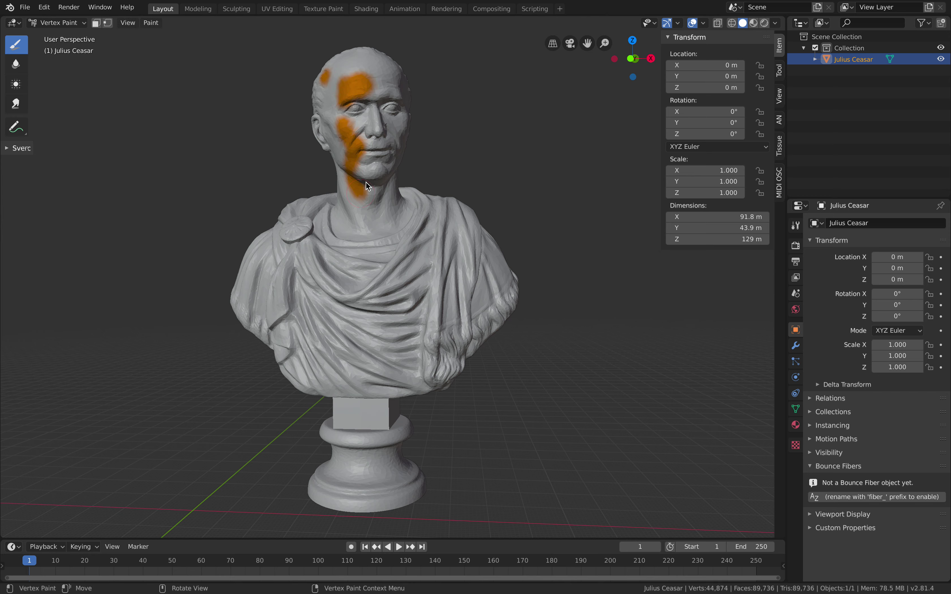
{"action": "mouse_move", "coordinate": [367, 209]}
{"action": "left_mouse_down"}
{"action": "mouse_move", "coordinate": [295, 261]}
{"action": "mouse_move", "coordinate": [368, 288]}
{"action": "left_mouse_up"}
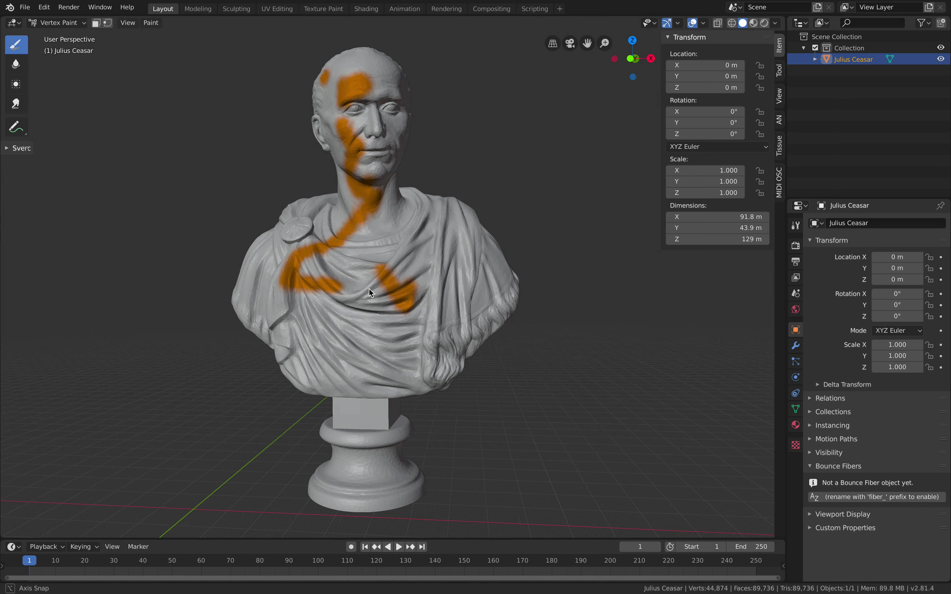
Step: Change the brush colour to blue and paint the other side of the bust's face, neck and upper chest
{"action": "middle_click_drag", "start_coordinate": [368, 289], "coordinate": [389, 253]}
{"action": "right_click", "coordinate": [389, 253]}
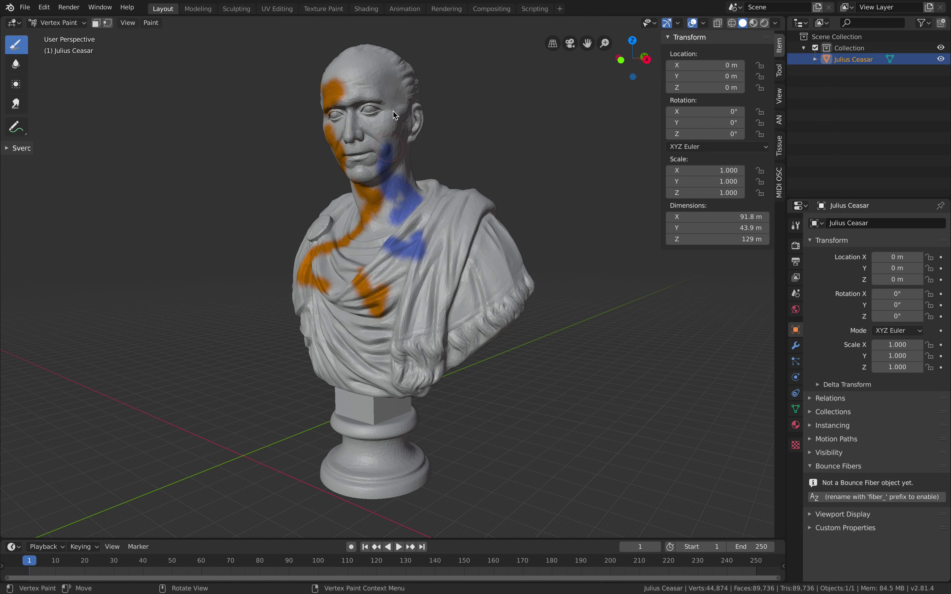
{"action": "middle_click_drag", "start_coordinate": [400, 192], "coordinate": [365, 199]}
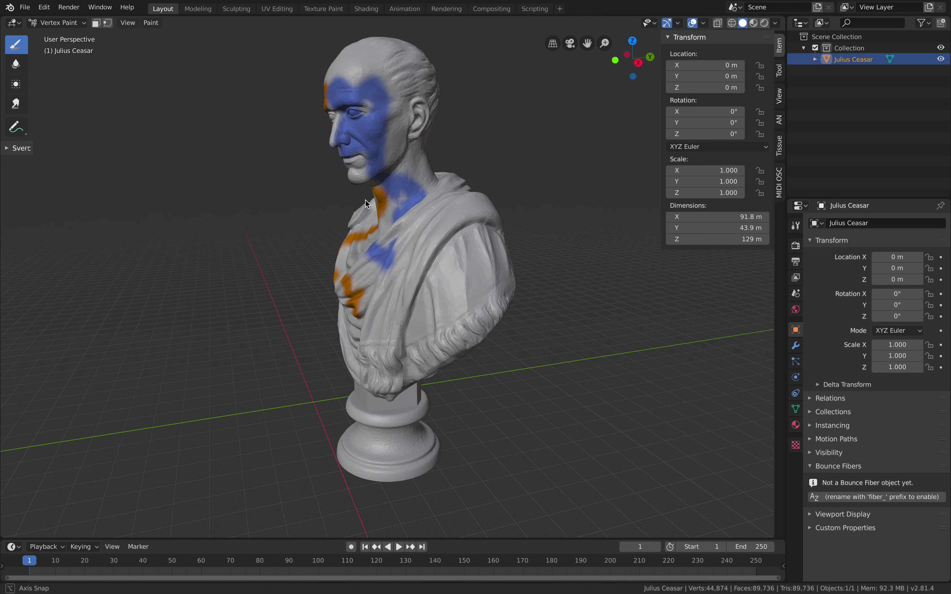
Step: Change the brush colour to teal green and paint strokes over the forehead, cheeks, chin and eye area
{"action": "right_click", "coordinate": [403, 199]}
{"action": "left_click_drag", "start_coordinate": [412, 208], "coordinate": [404, 217]}
{"action": "middle_click_drag", "start_coordinate": [408, 74], "coordinate": [382, 81]}
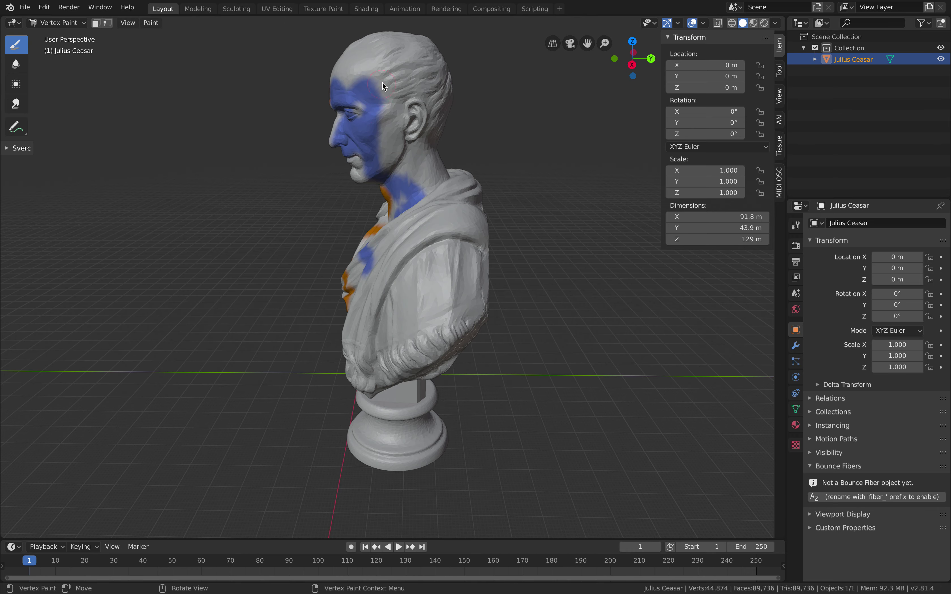
{"action": "mouse_move", "coordinate": [382, 82]}
{"action": "left_mouse_down"}
{"action": "mouse_move", "coordinate": [402, 182]}
{"action": "mouse_move", "coordinate": [384, 107]}
{"action": "mouse_move", "coordinate": [389, 182]}
{"action": "left_mouse_up"}
{"action": "mouse_move", "coordinate": [439, 130]}
{"action": "middle_mouse_down"}
{"action": "mouse_move", "coordinate": [383, 155]}
{"action": "mouse_move", "coordinate": [416, 165]}
{"action": "mouse_move", "coordinate": [340, 113]}
{"action": "mouse_move", "coordinate": [355, 79]}
{"action": "mouse_move", "coordinate": [342, 107]}
{"action": "middle_mouse_up"}
{"action": "scroll", "coordinate": [371, 76], "scroll_direction": "down", "scroll_amount": 1}
{"action": "left_click_drag", "start_coordinate": [360, 110], "coordinate": [377, 111]}
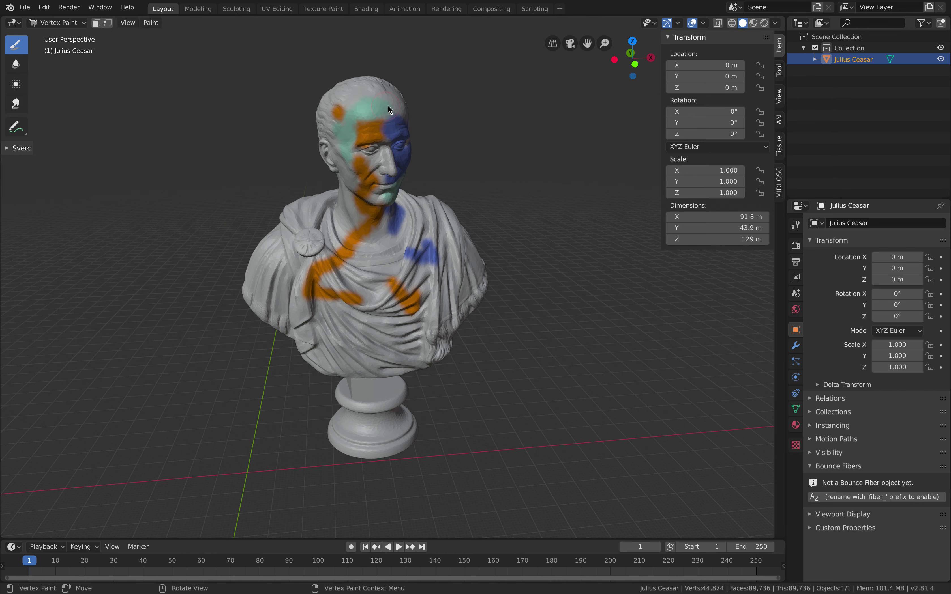
{"action": "mouse_move", "coordinate": [389, 109]}
{"action": "middle_mouse_down"}
{"action": "mouse_move", "coordinate": [339, 118]}
{"action": "mouse_move", "coordinate": [354, 137]}
{"action": "middle_mouse_up"}
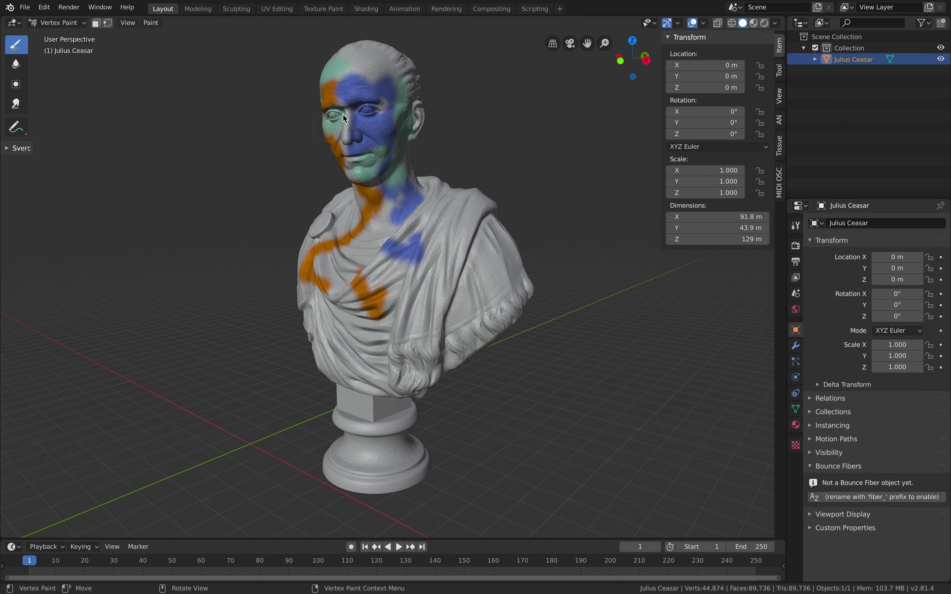
Step: Switch the bust to Edit Mode and inspect the triangles across its chest and head
{"action": "left_click", "coordinate": [81, 25]}
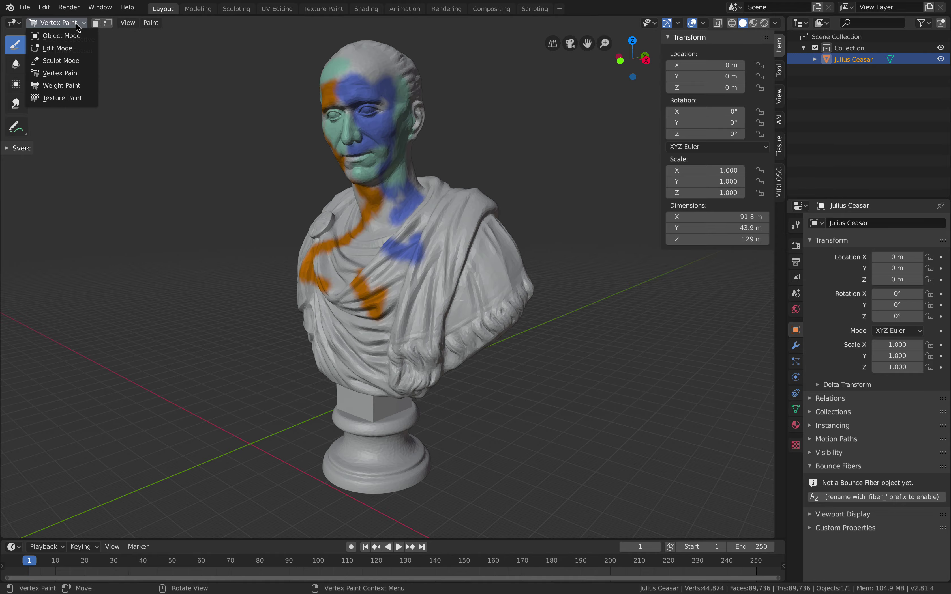
{"action": "left_click", "coordinate": [76, 50]}
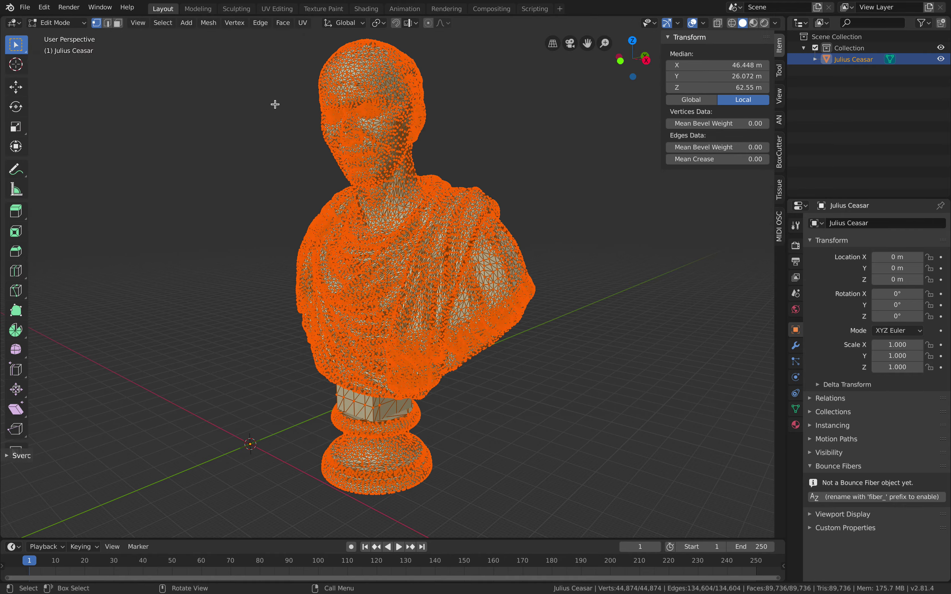
{"action": "middle_click_drag", "start_coordinate": [276, 102], "coordinate": [403, 127]}
{"action": "scroll", "coordinate": [411, 231], "scroll_direction": "up", "scroll_amount": 4}
{"action": "middle_click_drag", "start_coordinate": [411, 231], "coordinate": [409, 220]}
{"action": "scroll", "coordinate": [408, 226], "scroll_direction": "down", "scroll_amount": 1}
{"action": "scroll", "coordinate": [411, 223], "scroll_direction": "up", "scroll_amount": 2}
{"action": "scroll", "coordinate": [408, 221], "scroll_direction": "down", "scroll_amount": 3}
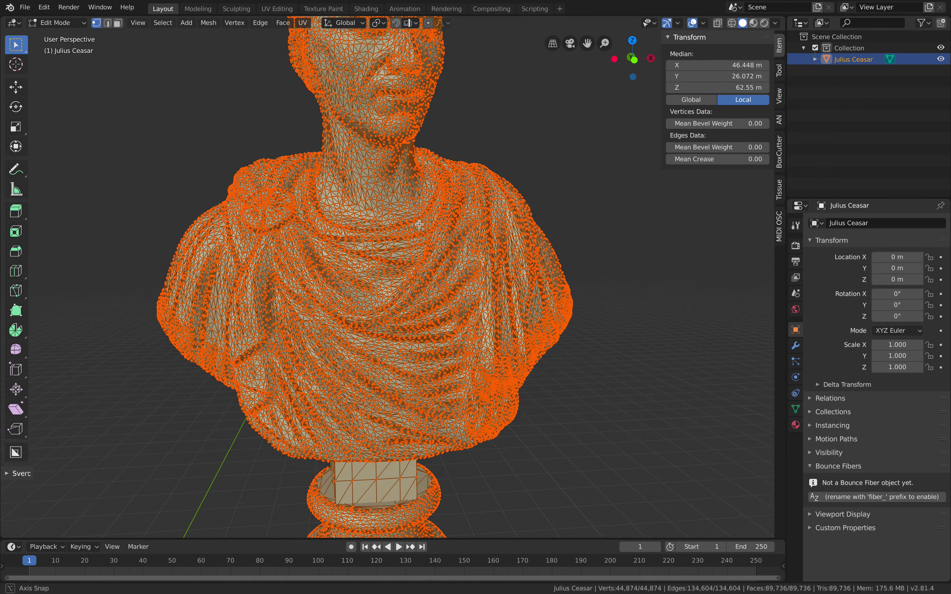
{"action": "middle_click_drag", "start_coordinate": [419, 224], "coordinate": [410, 224]}
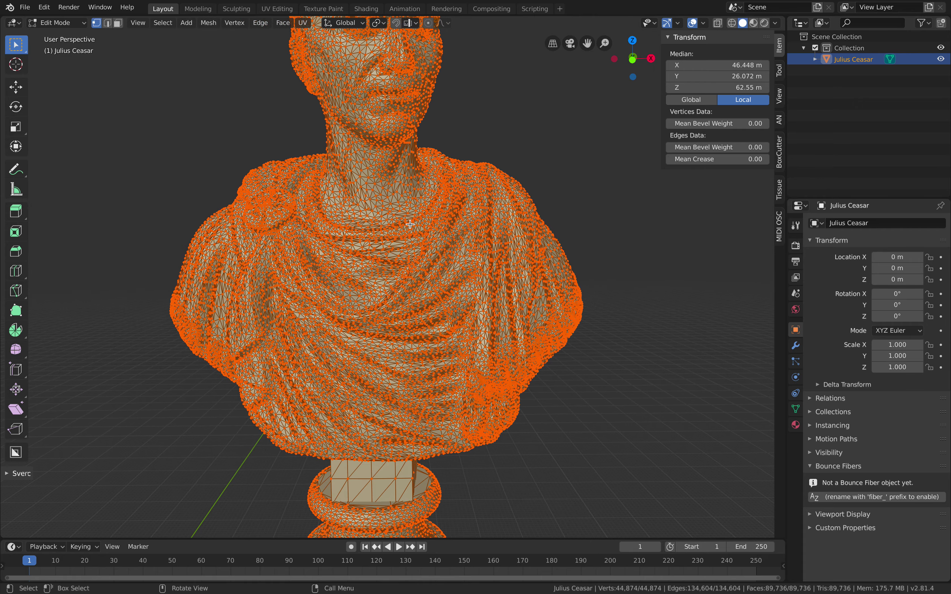
Step: Convert the bust's selected triangles with the Tris to Quads operator and check the resulting faces on the head
{"action": "key", "text": "F3"}
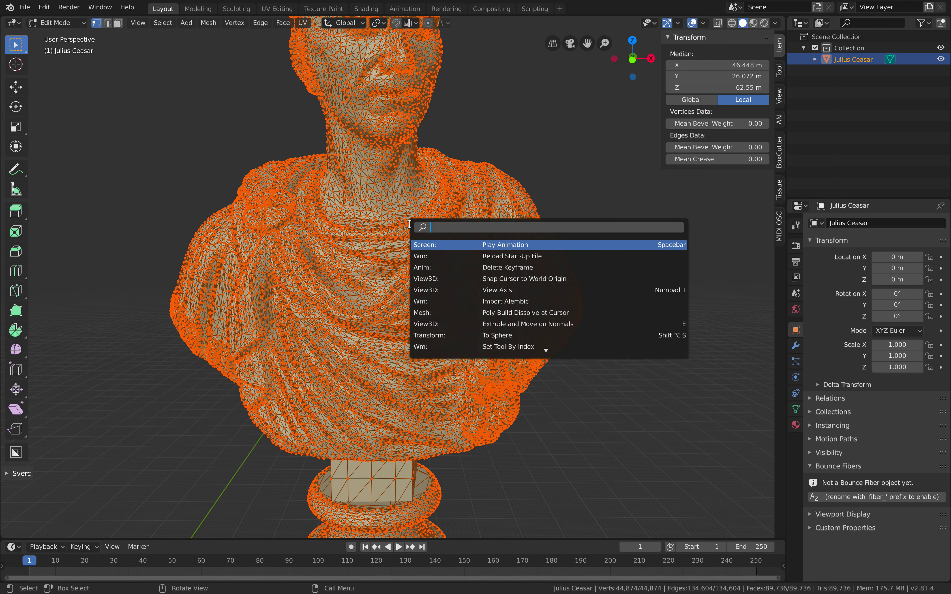
{"action": "type", "text": "qua"}
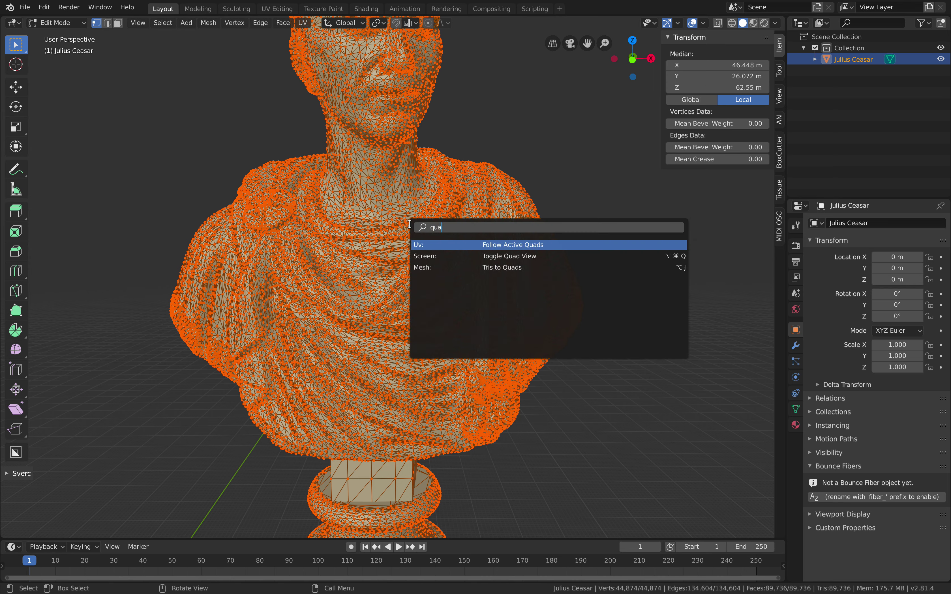
{"action": "key", "text": "Down"}
{"action": "key", "text": "Down"}
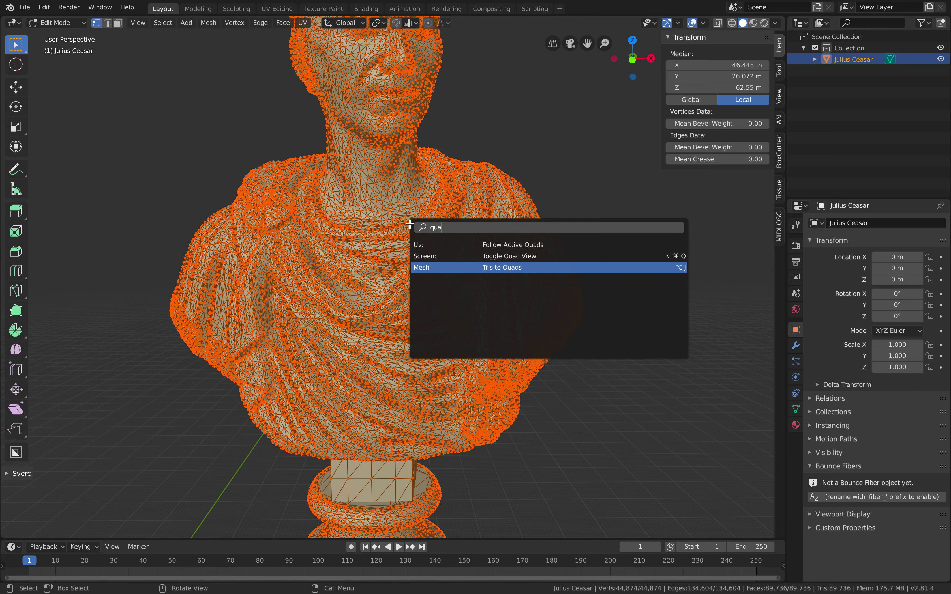
{"action": "key", "text": "Return"}
{"action": "scroll", "coordinate": [410, 224], "scroll_direction": "up", "scroll_amount": 5}
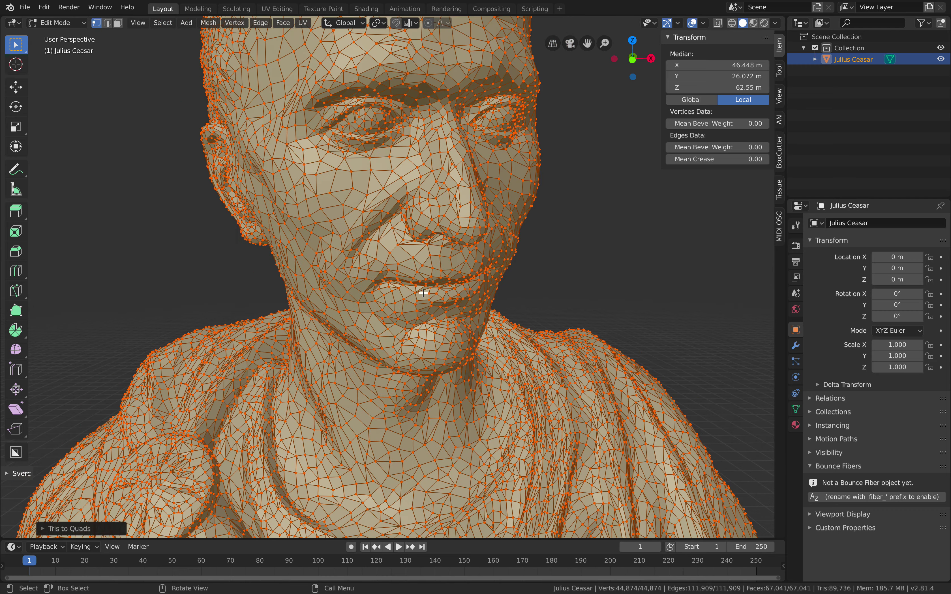
{"action": "scroll", "coordinate": [423, 293], "scroll_direction": "down", "scroll_amount": 5}
{"action": "middle_click_drag", "start_coordinate": [423, 293], "coordinate": [338, 314]}
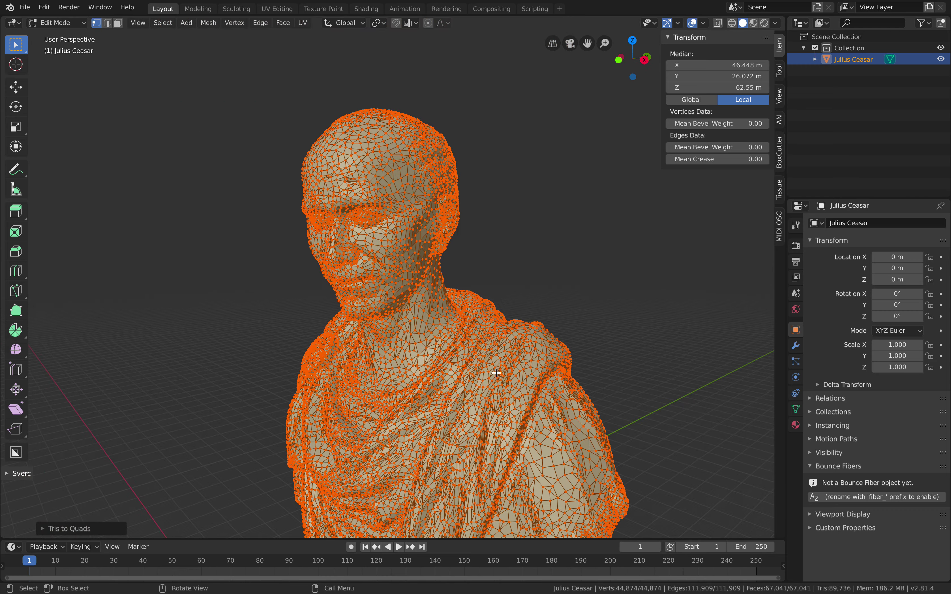
Step: Examine the converted faces on the chest, back, square neck block and pedestal, and return the bust to Object Mode
{"action": "middle_click_drag", "start_coordinate": [392, 354], "coordinate": [369, 275], "text": "shift"}
{"action": "middle_click_drag", "start_coordinate": [369, 275], "coordinate": [350, 252]}
{"action": "middle_click_drag", "start_coordinate": [350, 409], "coordinate": [412, 260], "text": "shift"}
{"action": "middle_click_drag", "start_coordinate": [389, 330], "coordinate": [477, 336]}
{"action": "key", "text": "Tab"}
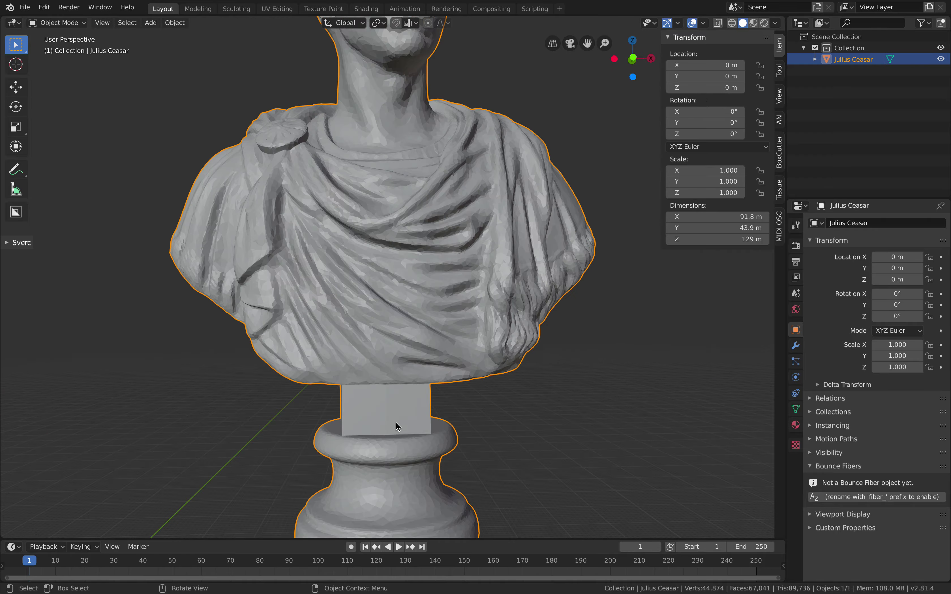
{"action": "middle_click_drag", "start_coordinate": [397, 426], "coordinate": [418, 220], "text": "shift"}
{"action": "key", "text": "Tab"}
{"action": "scroll", "coordinate": [418, 275], "scroll_direction": "up", "scroll_amount": 4}
{"action": "middle_click_drag", "start_coordinate": [381, 378], "coordinate": [554, 364]}
{"action": "scroll", "coordinate": [395, 353], "scroll_direction": "down", "scroll_amount": 3}
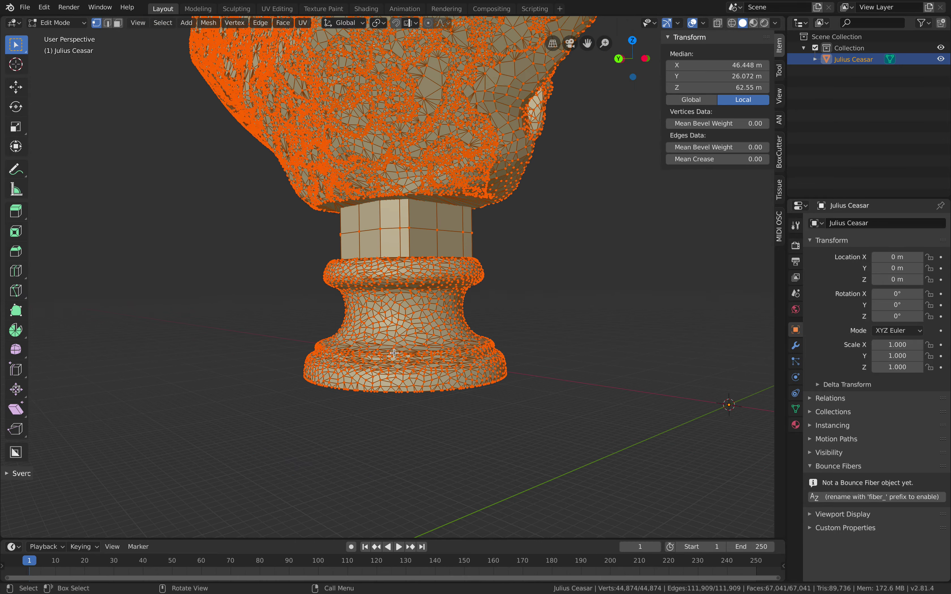
{"action": "middle_click_drag", "start_coordinate": [398, 242], "coordinate": [398, 409], "text": "shift"}
{"action": "scroll", "coordinate": [398, 408], "scroll_direction": "down", "scroll_amount": 3}
{"action": "middle_click_drag", "start_coordinate": [390, 262], "coordinate": [453, 296]}
{"action": "scroll", "coordinate": [453, 296], "scroll_direction": "up", "scroll_amount": 4}
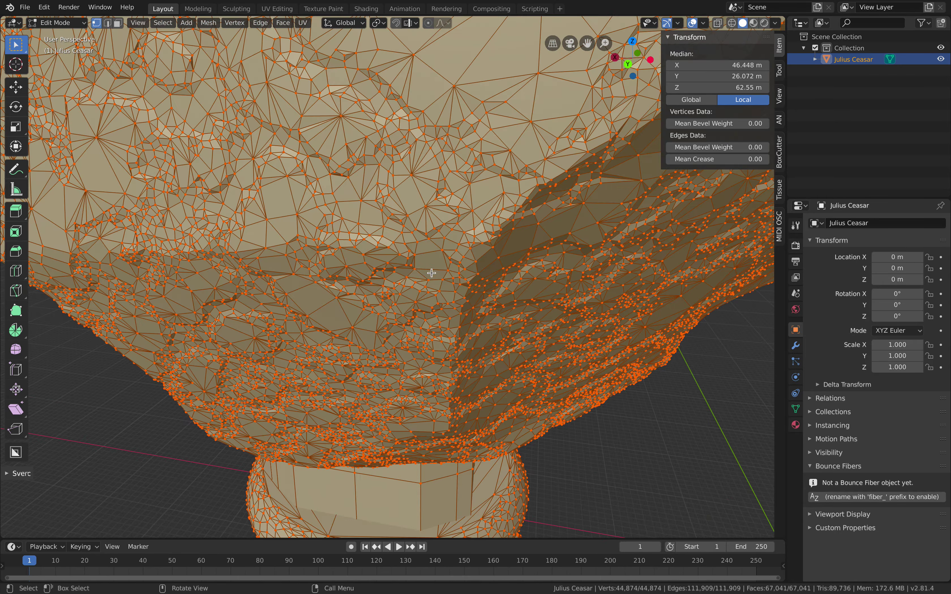
{"action": "scroll", "coordinate": [431, 272], "scroll_direction": "down", "scroll_amount": 5}
{"action": "middle_click_drag", "start_coordinate": [271, 284], "coordinate": [403, 300]}
{"action": "key", "text": "Tab"}
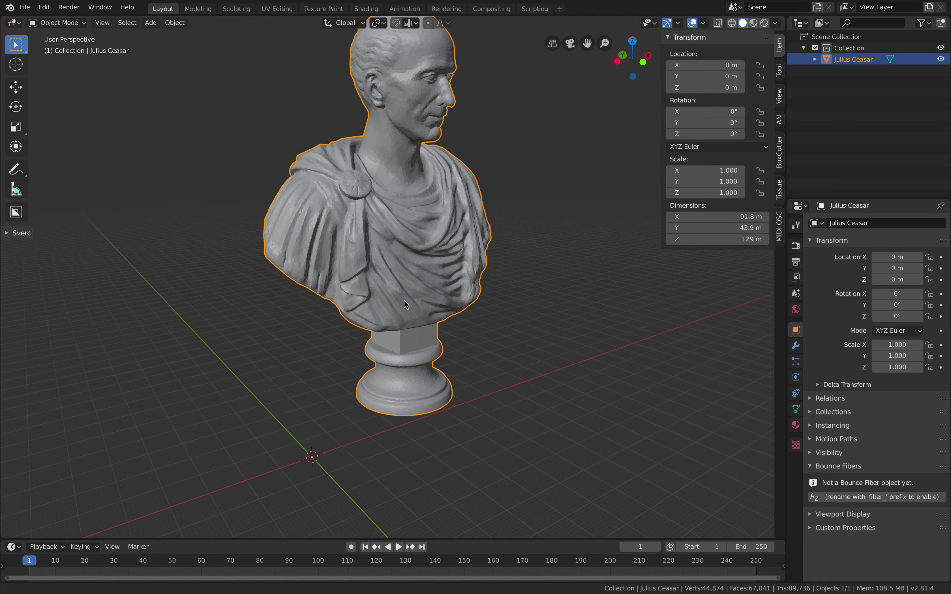
Step: Save the scene to the Desktop as julius_uv_demo_001.blend
{"action": "left_click", "coordinate": [25, 7]}
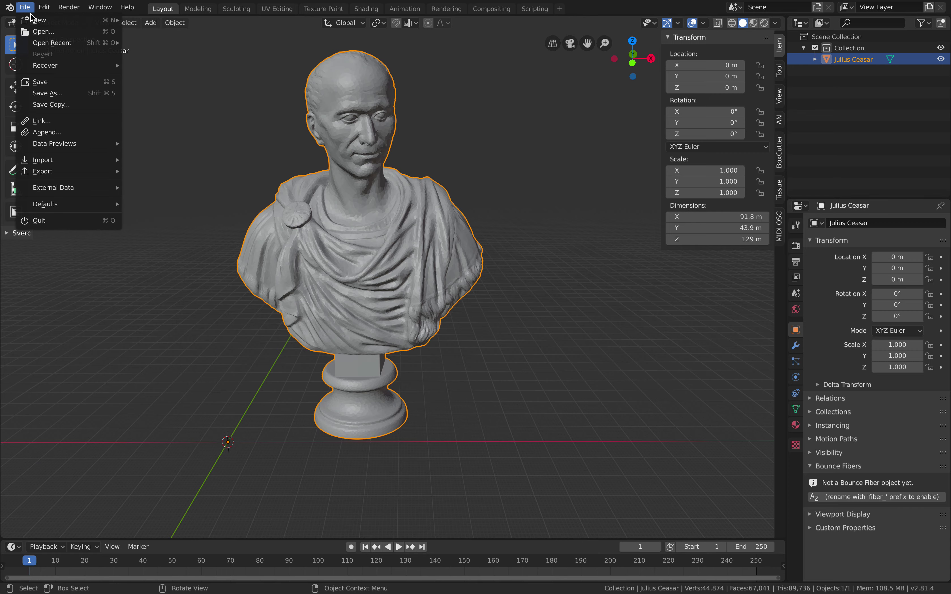
{"action": "left_click", "coordinate": [59, 93]}
{"action": "double_click", "coordinate": [162, 52]}
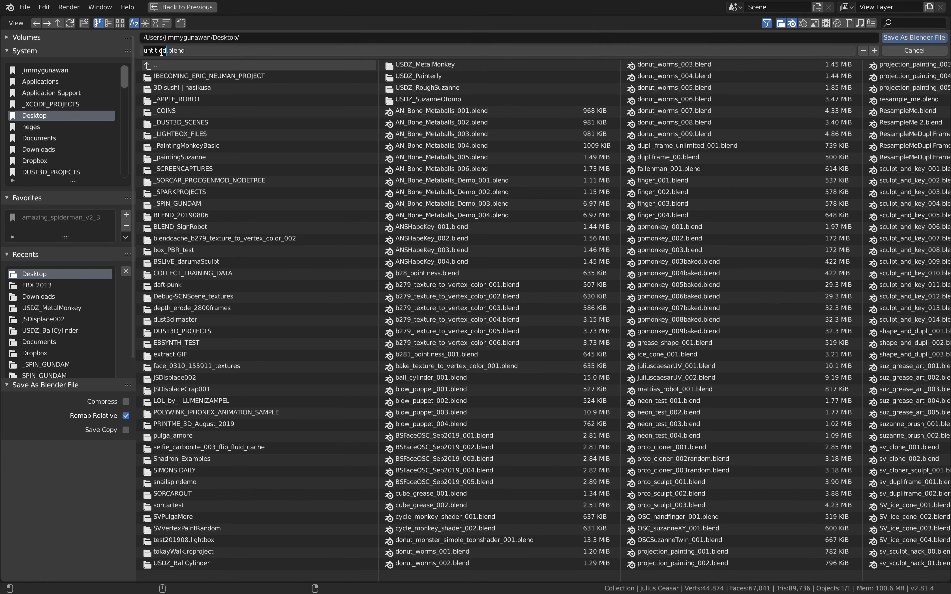
{"action": "type", "text": "juli"}
{"action": "type", "text": "us_uv_demo_001"}
{"action": "key", "text": "Return"}
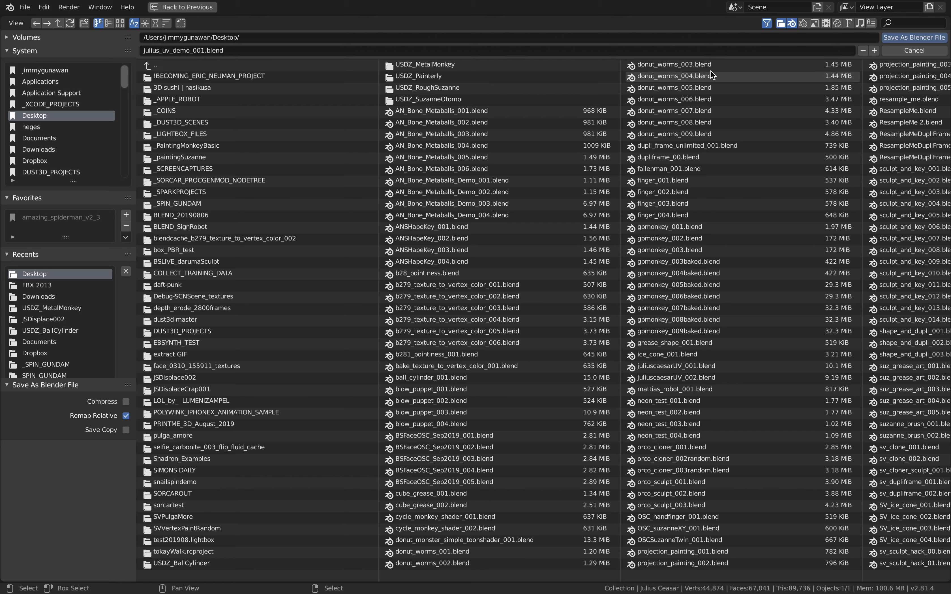
{"action": "left_click", "coordinate": [895, 38]}
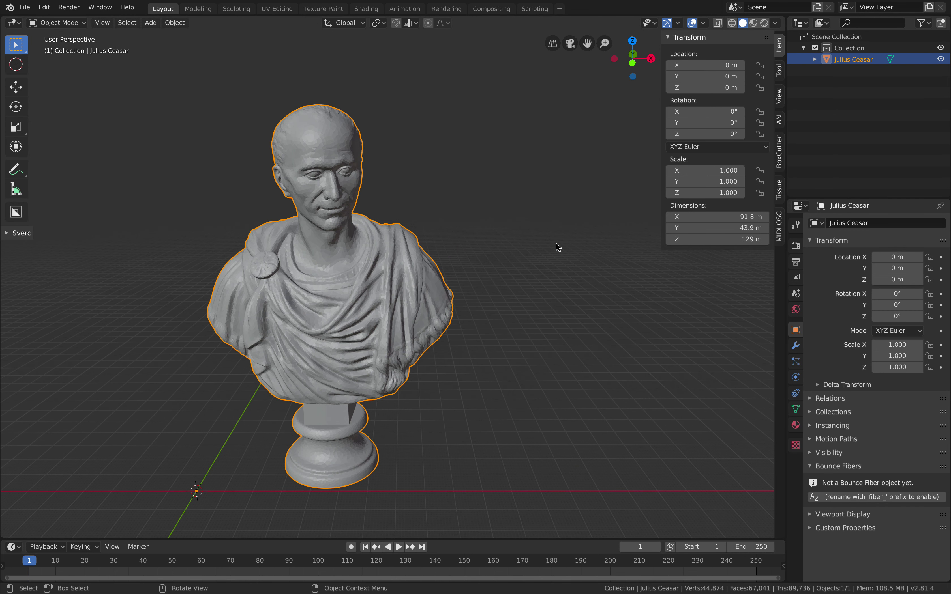
Step: Split the 3D viewport vertically into two areas and change the new one to a UV Editor
{"action": "middle_click_drag", "start_coordinate": [558, 246], "coordinate": [660, 164]}
{"action": "left_click_drag", "start_coordinate": [660, 157], "coordinate": [664, 158]}
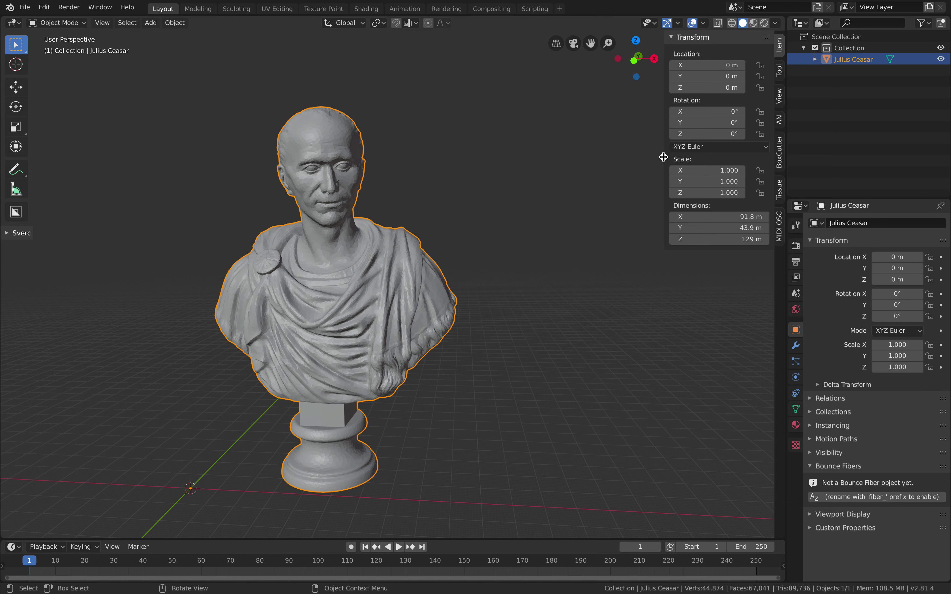
{"action": "left_click_drag", "start_coordinate": [782, 17], "coordinate": [436, 51]}
{"action": "left_click", "coordinate": [450, 23]}
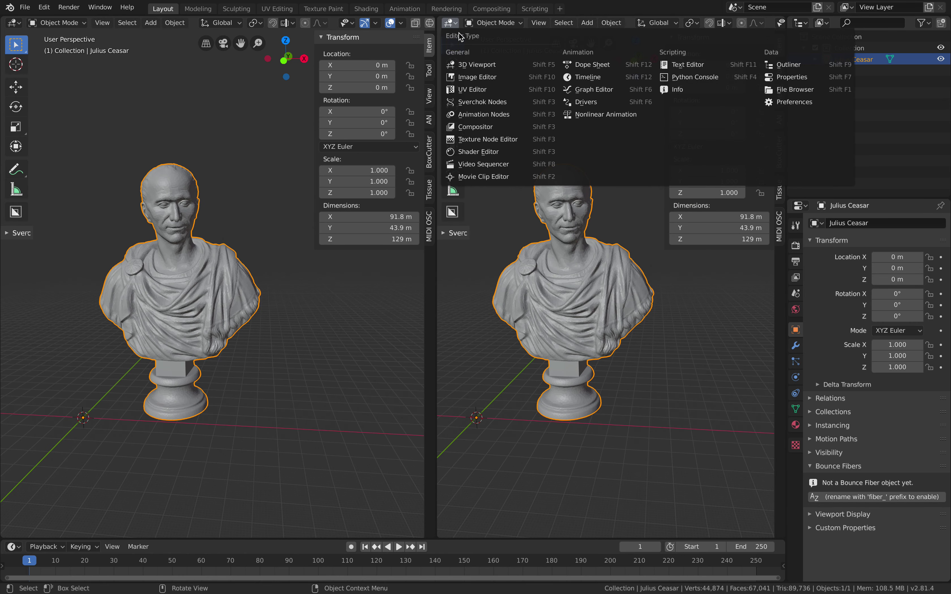
{"action": "left_click", "coordinate": [481, 90]}
{"action": "scroll", "coordinate": [487, 100], "scroll_direction": "up", "scroll_amount": 6}
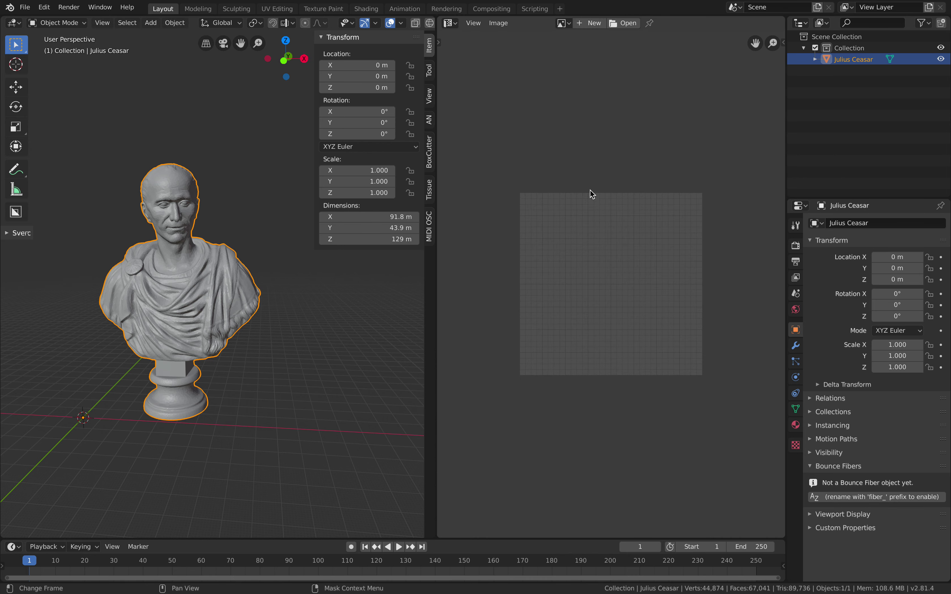
Step: Hide the transform sidebar in the 3D viewport so the whole bust has room
{"action": "middle_click_drag", "start_coordinate": [295, 253], "coordinate": [299, 253]}
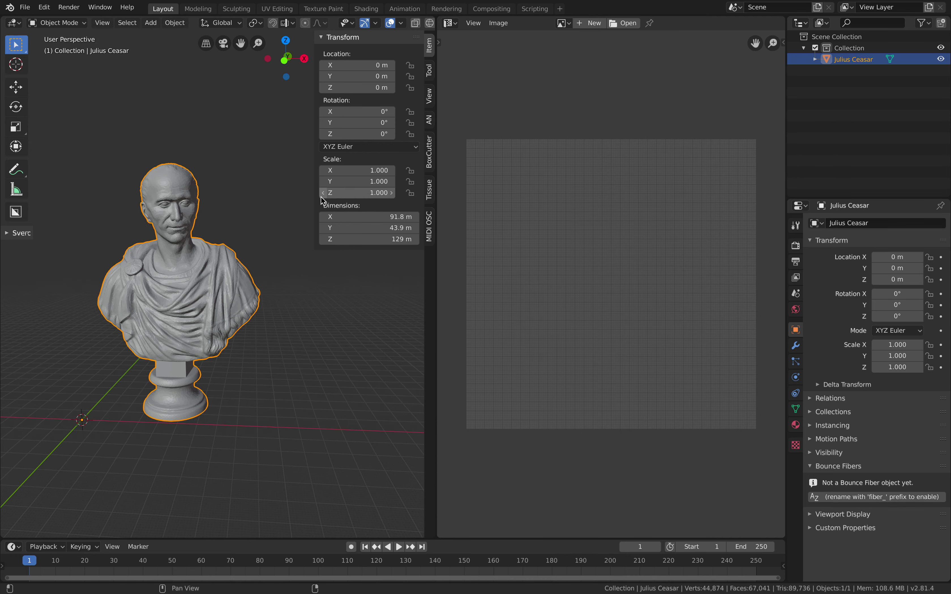
{"action": "left_click_drag", "start_coordinate": [316, 194], "coordinate": [414, 233]}
{"action": "scroll", "coordinate": [266, 282], "scroll_direction": "up", "scroll_amount": 2}
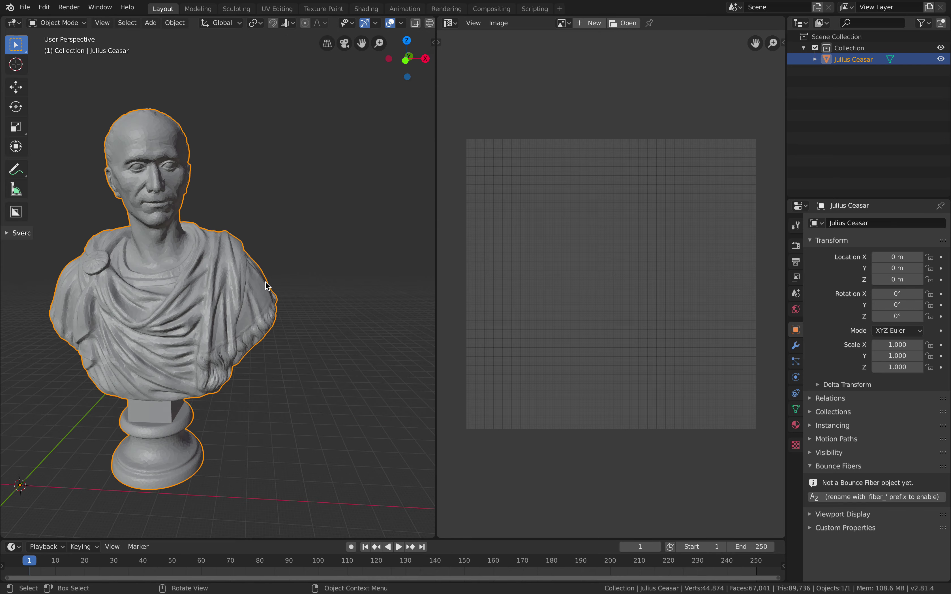
{"action": "middle_click_drag", "start_coordinate": [252, 309], "coordinate": [319, 288], "text": "shift"}
{"action": "scroll", "coordinate": [319, 288], "scroll_direction": "up", "scroll_amount": 2}
{"action": "scroll", "coordinate": [291, 294], "scroll_direction": "down", "scroll_amount": 2}
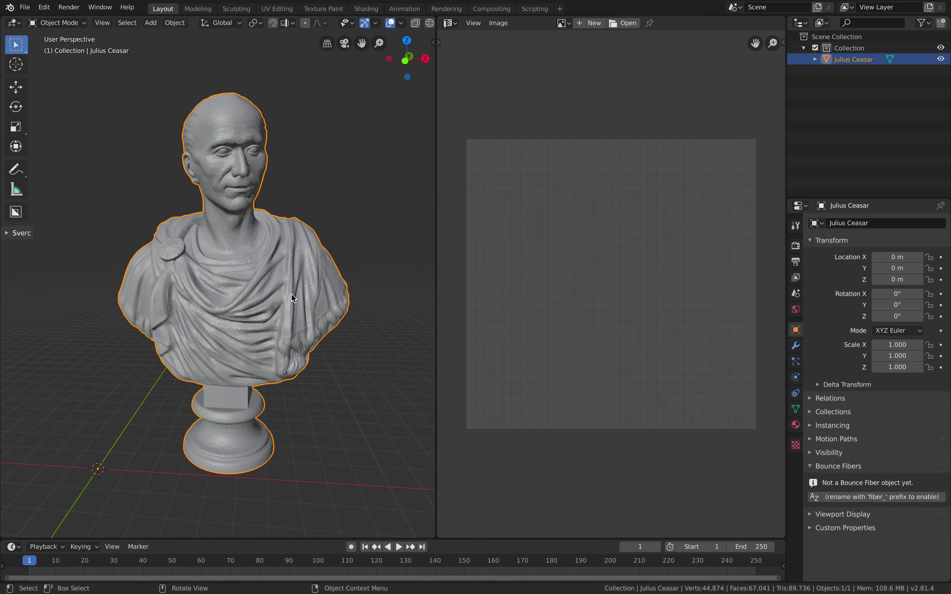
{"action": "middle_click_drag", "start_coordinate": [153, 275], "coordinate": [230, 223]}
{"action": "scroll", "coordinate": [229, 224], "scroll_direction": "down", "scroll_amount": 1}
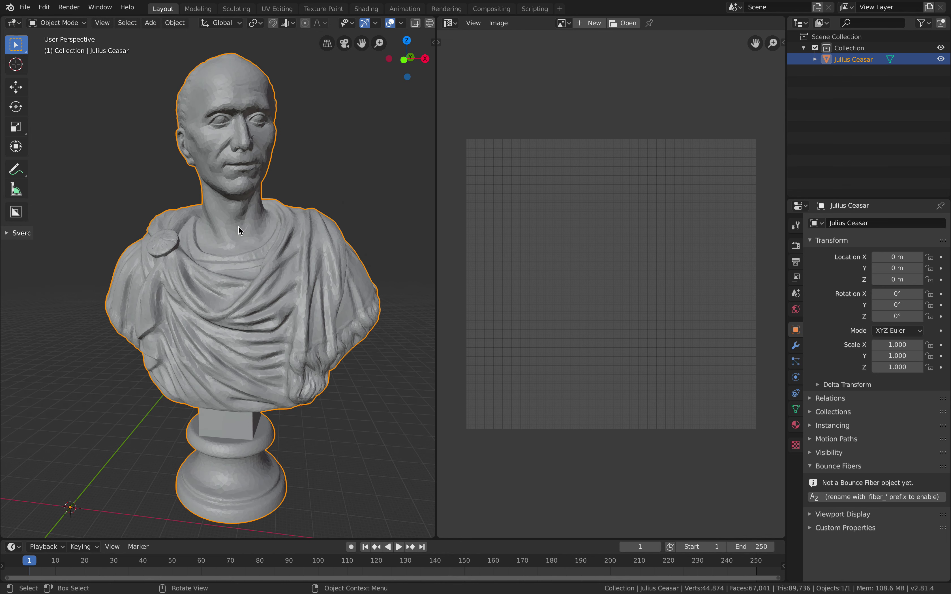
{"action": "mouse_move", "coordinate": [238, 196]}
{"action": "middle_mouse_down"}
{"action": "mouse_move", "coordinate": [219, 180]}
{"action": "mouse_move", "coordinate": [240, 215]}
{"action": "middle_mouse_up"}
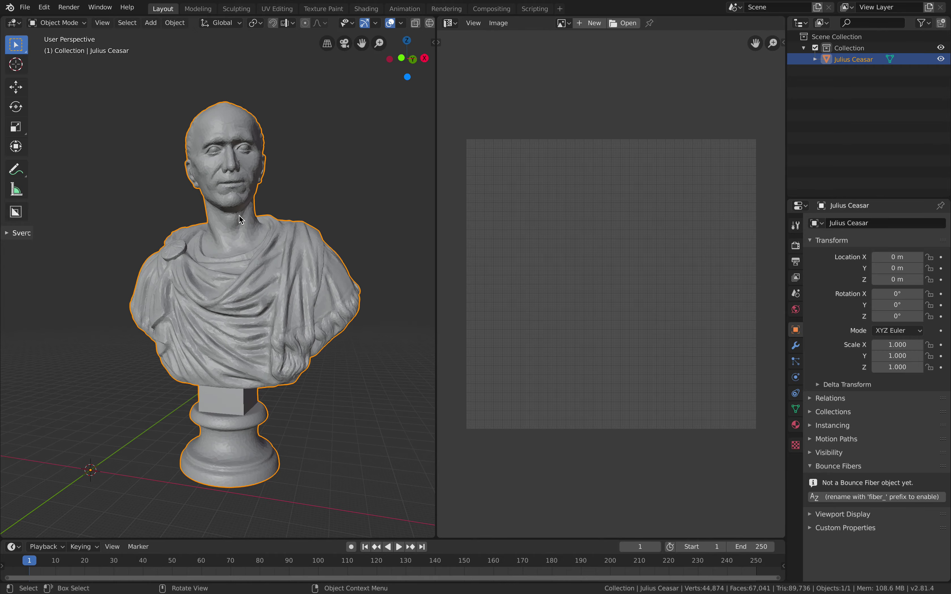
Step: Put the bust in Edit Mode, examine its faces in face select mode, and set vertex select mode
{"action": "key", "text": "Tab"}
{"action": "scroll", "coordinate": [240, 242], "scroll_direction": "up", "scroll_amount": 3}
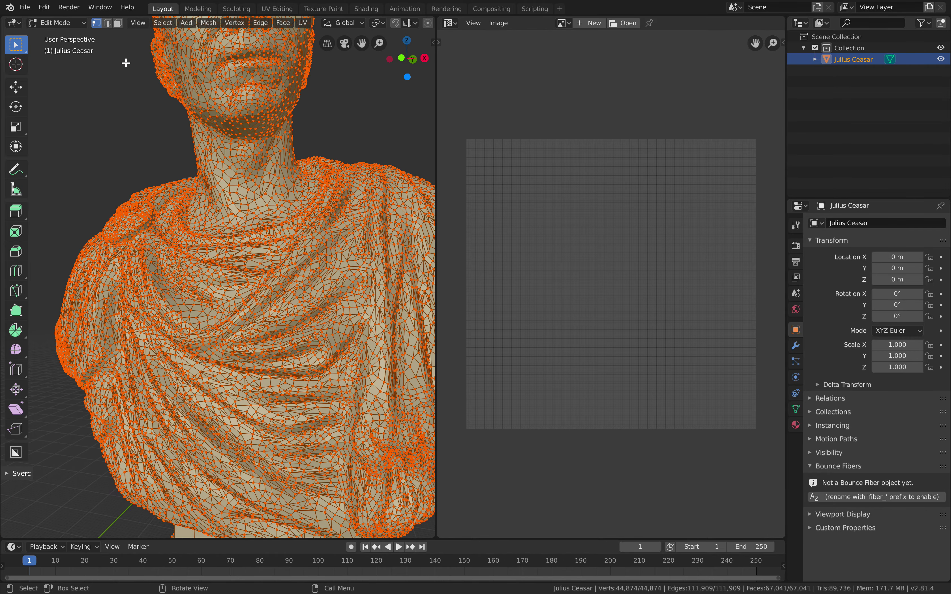
{"action": "left_click", "coordinate": [118, 23]}
{"action": "scroll", "coordinate": [255, 187], "scroll_direction": "down", "scroll_amount": 2}
{"action": "middle_click_drag", "start_coordinate": [250, 192], "coordinate": [275, 267]}
{"action": "scroll", "coordinate": [281, 311], "scroll_direction": "up", "scroll_amount": 3}
{"action": "middle_click_drag", "start_coordinate": [275, 267], "coordinate": [265, 212], "text": "shift"}
{"action": "scroll", "coordinate": [252, 295], "scroll_direction": "up", "scroll_amount": 2}
{"action": "middle_click_drag", "start_coordinate": [252, 295], "coordinate": [153, 100]}
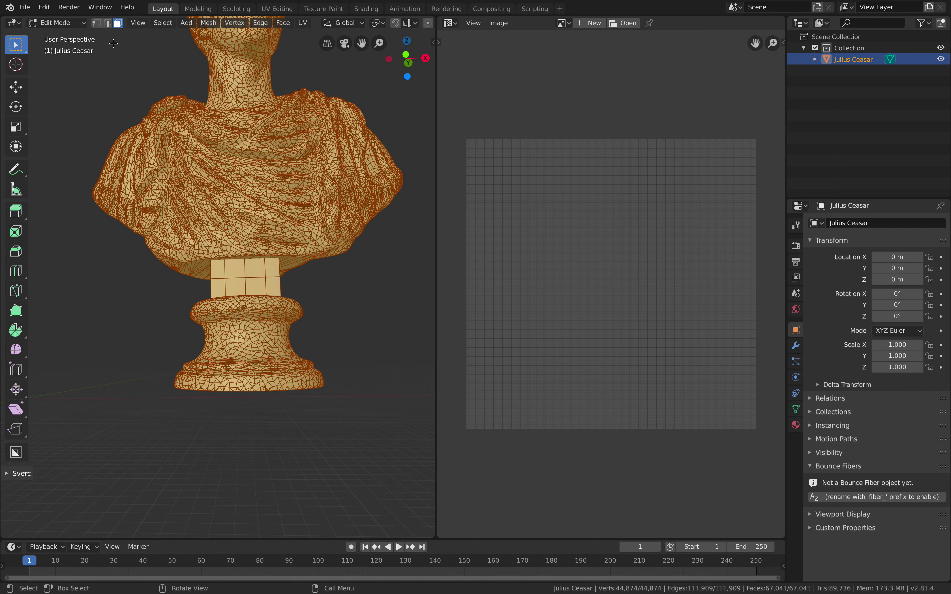
{"action": "left_click", "coordinate": [97, 23]}
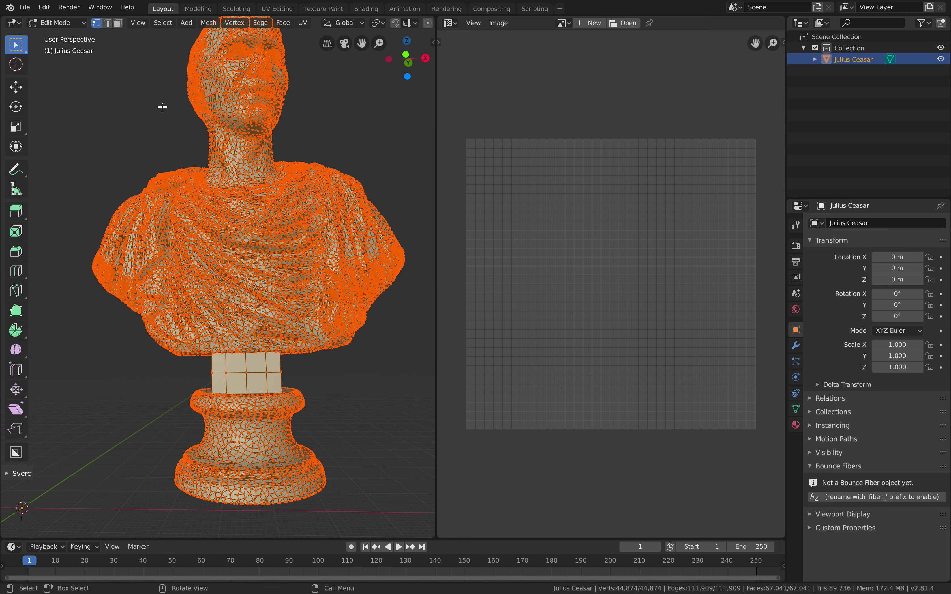
Step: Select one vertex on the bust and extend the selection to the whole linked head-and-torso piece
{"action": "left_click", "coordinate": [250, 176]}
{"action": "middle_click_drag", "start_coordinate": [250, 176], "coordinate": [239, 196]}
{"action": "scroll", "coordinate": [249, 247], "scroll_direction": "up", "scroll_amount": 3}
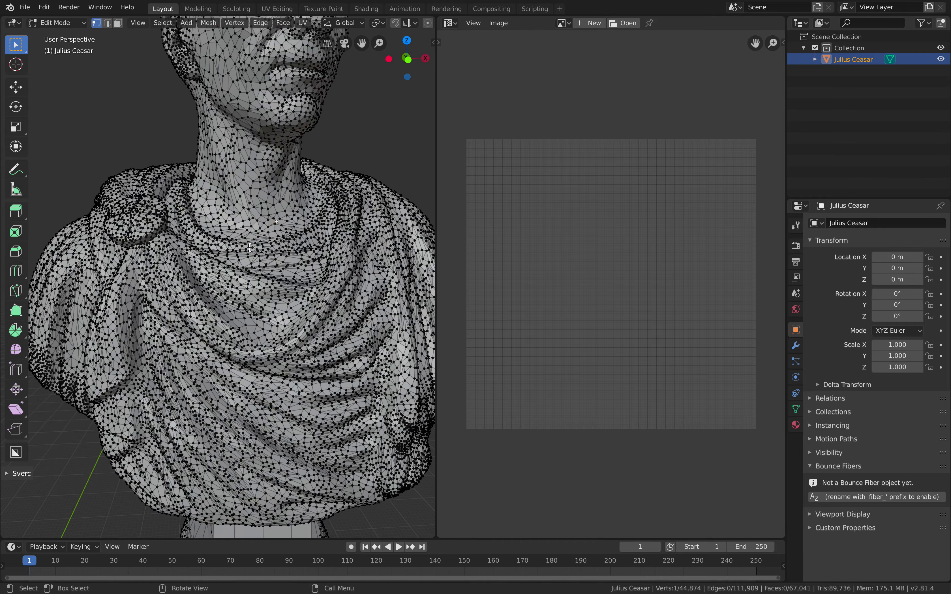
{"action": "scroll", "coordinate": [252, 209], "scroll_direction": "up", "scroll_amount": 2}
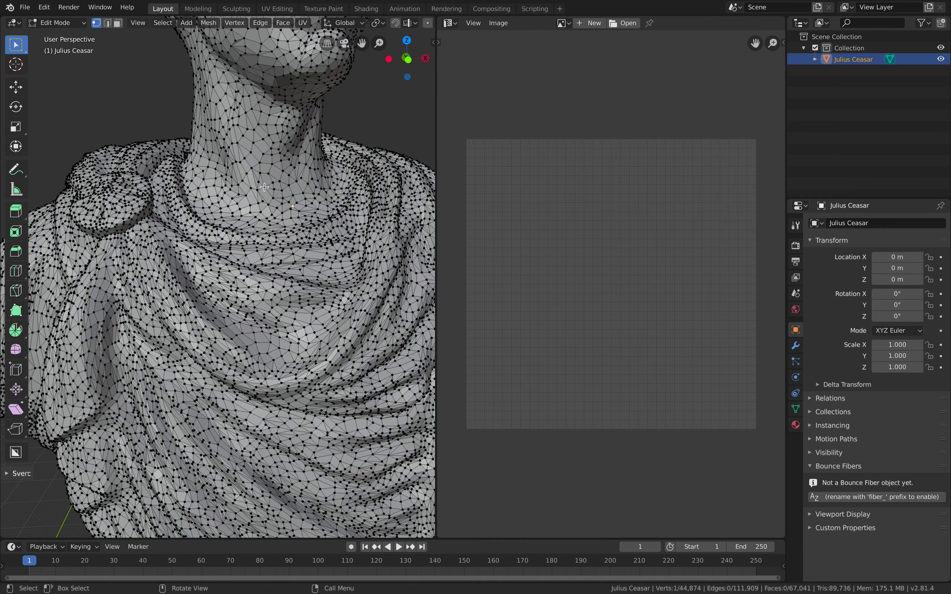
{"action": "scroll", "coordinate": [270, 189], "scroll_direction": "down", "scroll_amount": 5}
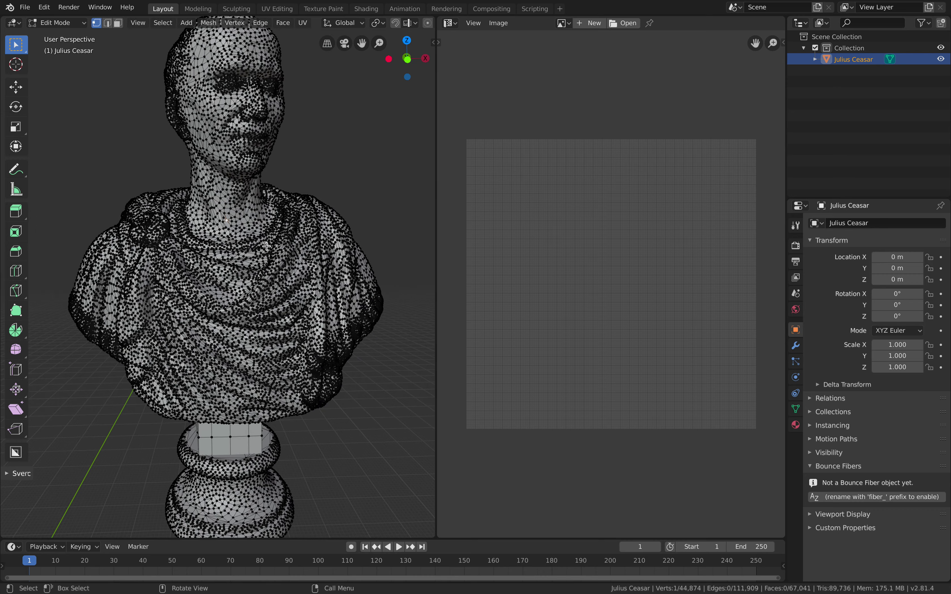
{"action": "key", "text": "l"}
{"action": "middle_click_drag", "start_coordinate": [247, 212], "coordinate": [235, 168]}
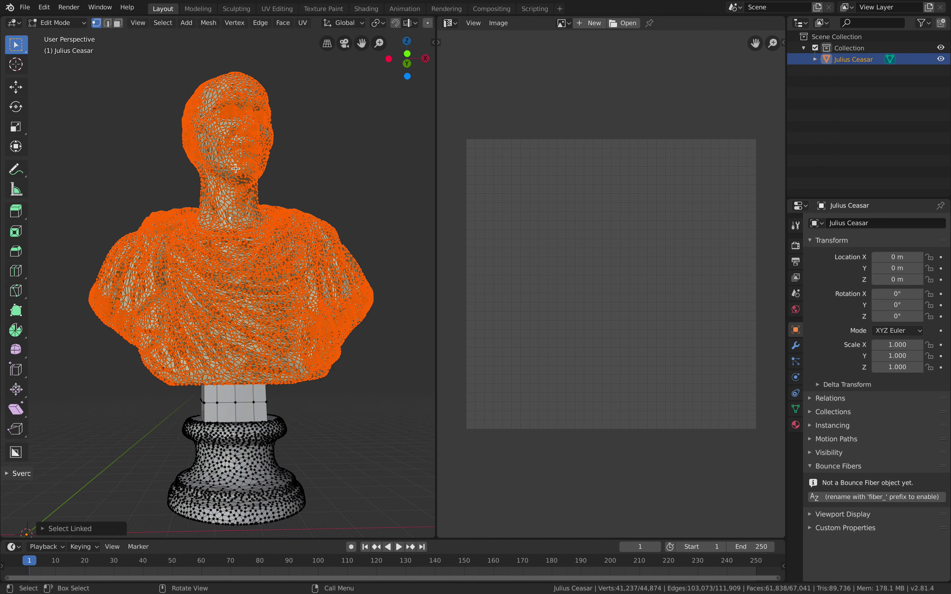
Step: Try to select the block's linked geometry, and select all linked vertices of the round pedestal base
{"action": "mouse_move", "coordinate": [261, 362]}
{"action": "middle_mouse_down"}
{"action": "mouse_move", "coordinate": [272, 397]}
{"action": "mouse_move", "coordinate": [254, 350]}
{"action": "middle_mouse_up"}
{"action": "left_click", "coordinate": [251, 346]}
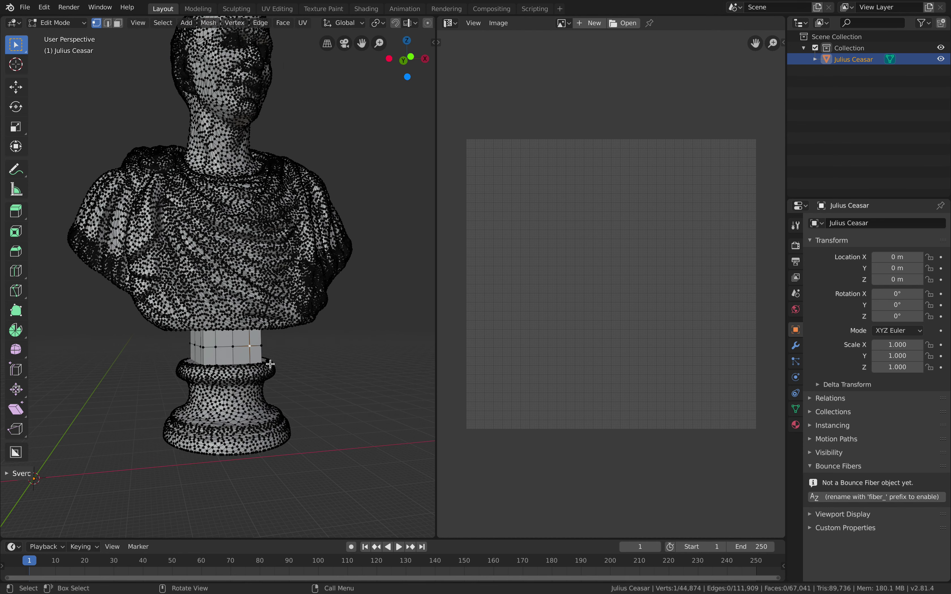
{"action": "key", "text": "l"}
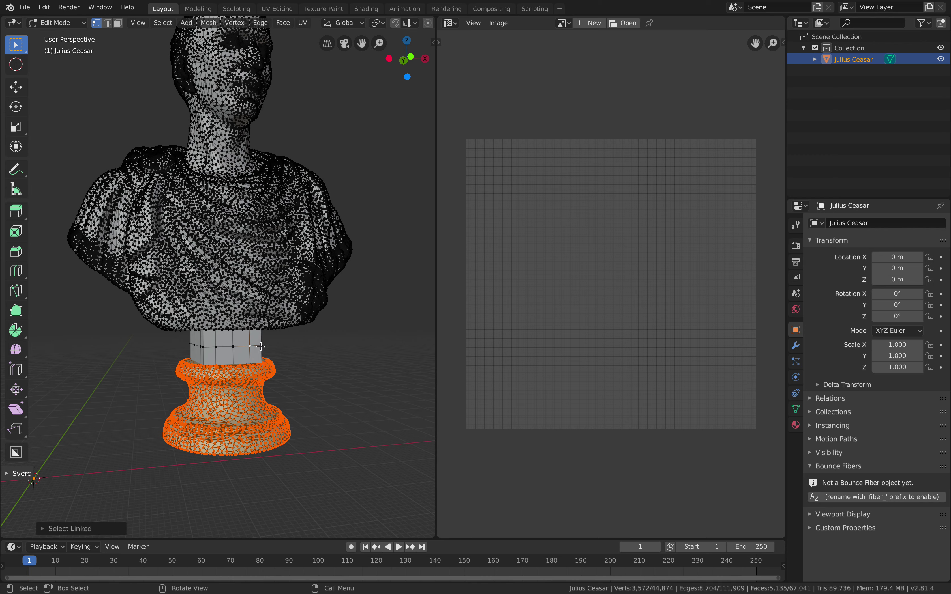
{"action": "left_click", "coordinate": [261, 346]}
{"action": "key", "text": "ctrl+l"}
{"action": "left_click", "coordinate": [250, 385]}
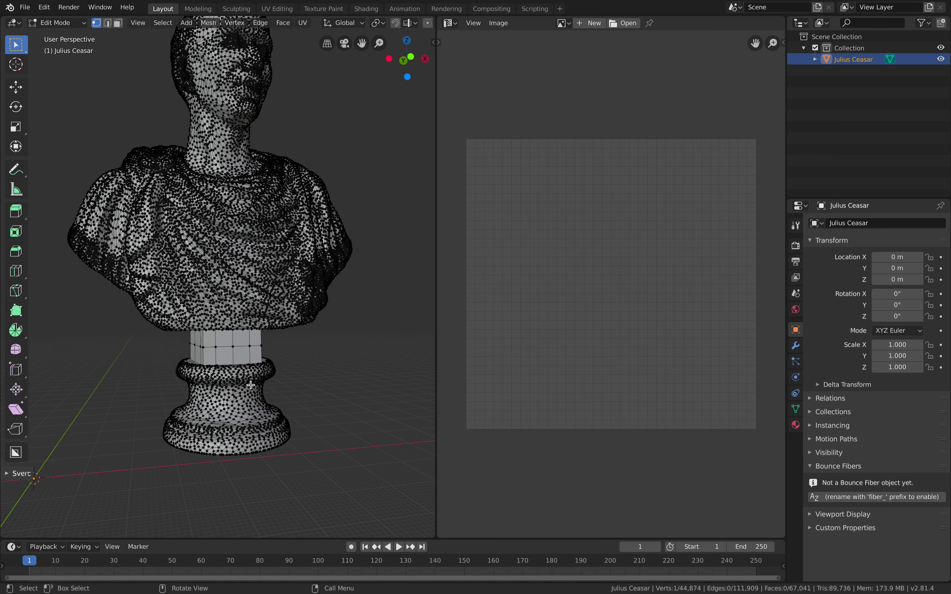
{"action": "key", "text": "l"}
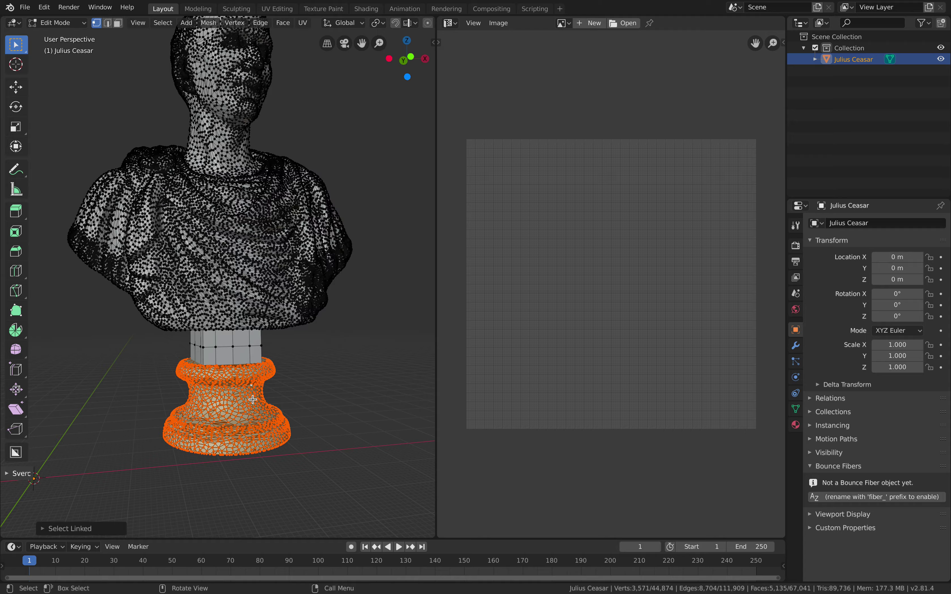
Step: Select a vertex on the square block between torso and pedestal and extend the selection to its linked geometry
{"action": "middle_click_drag", "start_coordinate": [252, 399], "coordinate": [295, 338]}
{"action": "left_click", "coordinate": [252, 336]}
{"action": "scroll", "coordinate": [250, 342], "scroll_direction": "up", "scroll_amount": 2}
{"action": "middle_click_drag", "start_coordinate": [259, 343], "coordinate": [248, 301], "text": "shift"}
{"action": "scroll", "coordinate": [238, 335], "scroll_direction": "up", "scroll_amount": 2}
{"action": "middle_click_drag", "start_coordinate": [248, 301], "coordinate": [264, 322]}
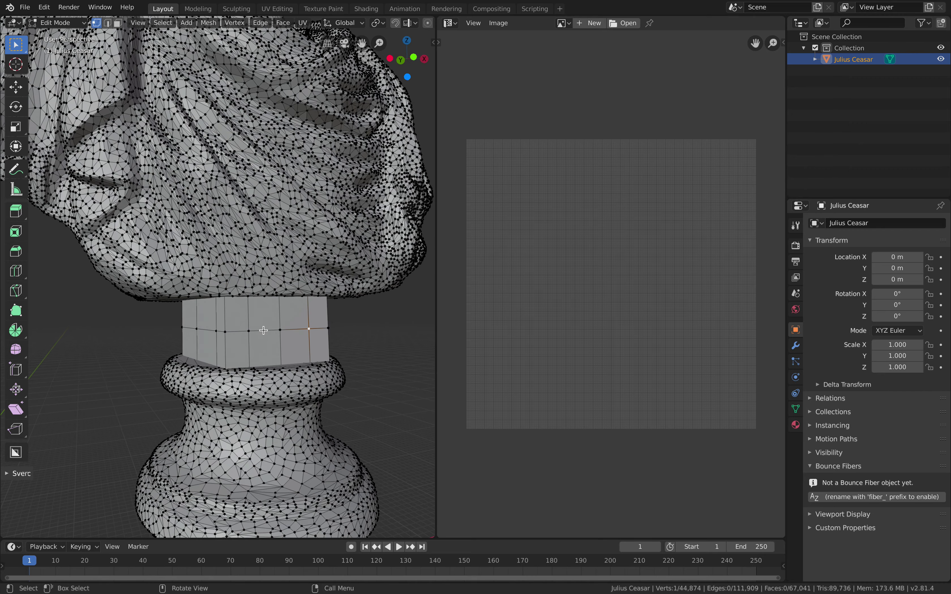
{"action": "scroll", "coordinate": [282, 328], "scroll_direction": "down", "scroll_amount": 2}
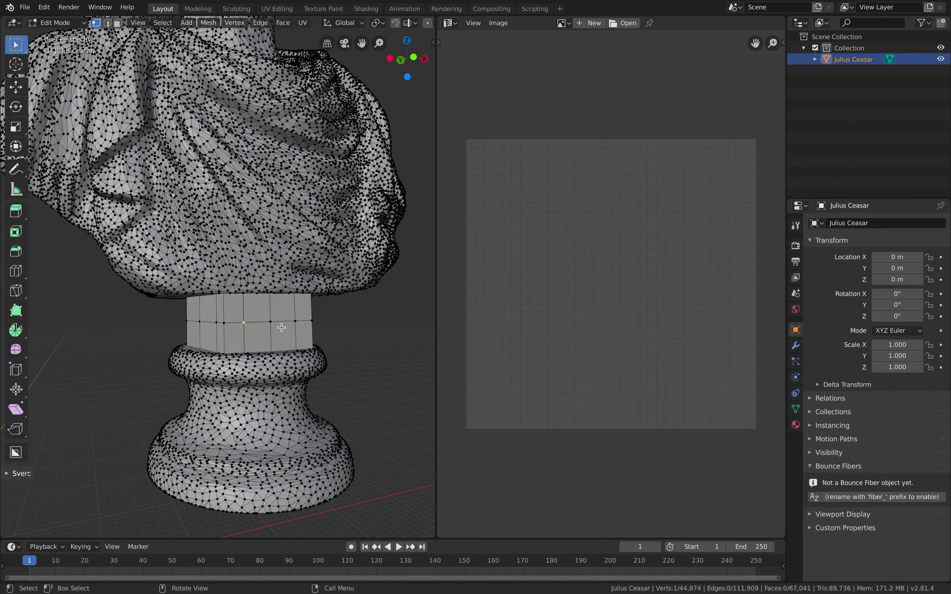
{"action": "key", "text": "ctrl+l"}
{"action": "scroll", "coordinate": [277, 325], "scroll_direction": "up", "scroll_amount": 2}
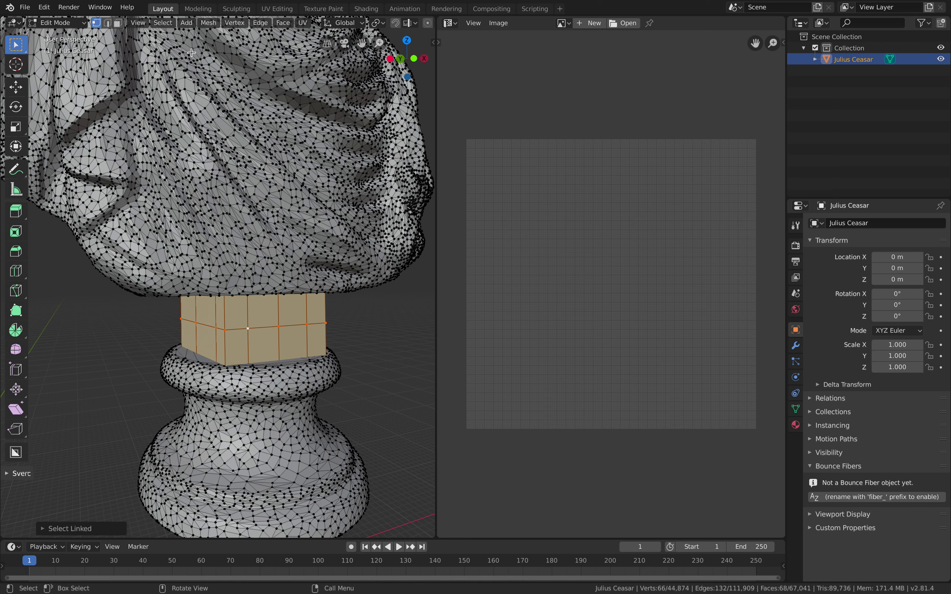
{"action": "left_click", "coordinate": [168, 23]}
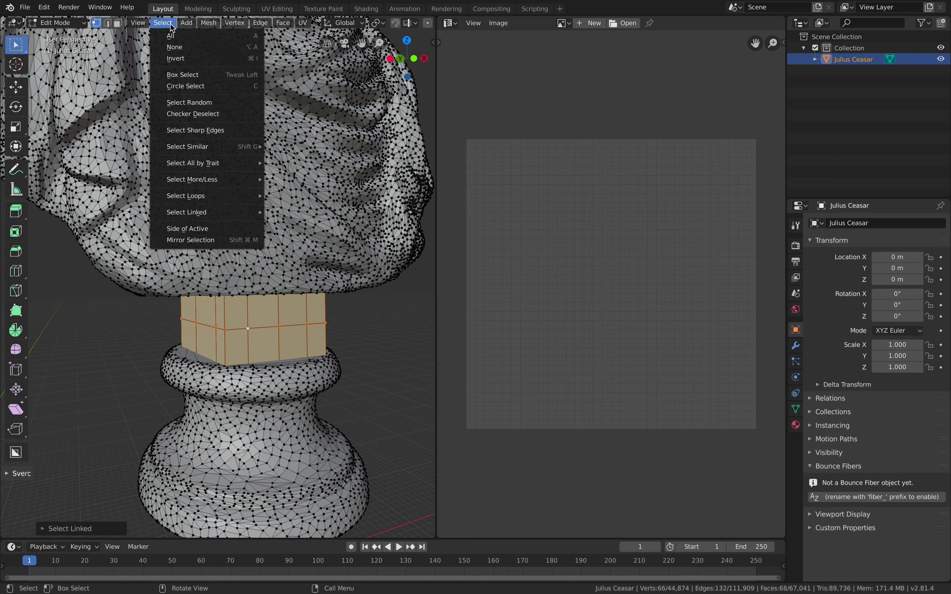
{"action": "mouse_move", "coordinate": [146, 23]}
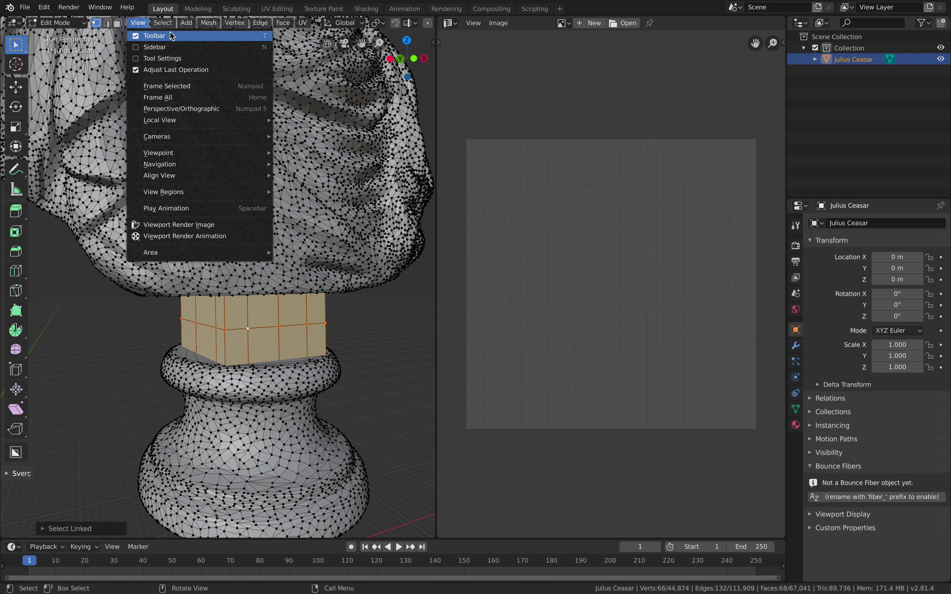
{"action": "left_click", "coordinate": [168, 24]}
{"action": "left_click", "coordinate": [168, 23]}
{"action": "mouse_move", "coordinate": [221, 27]}
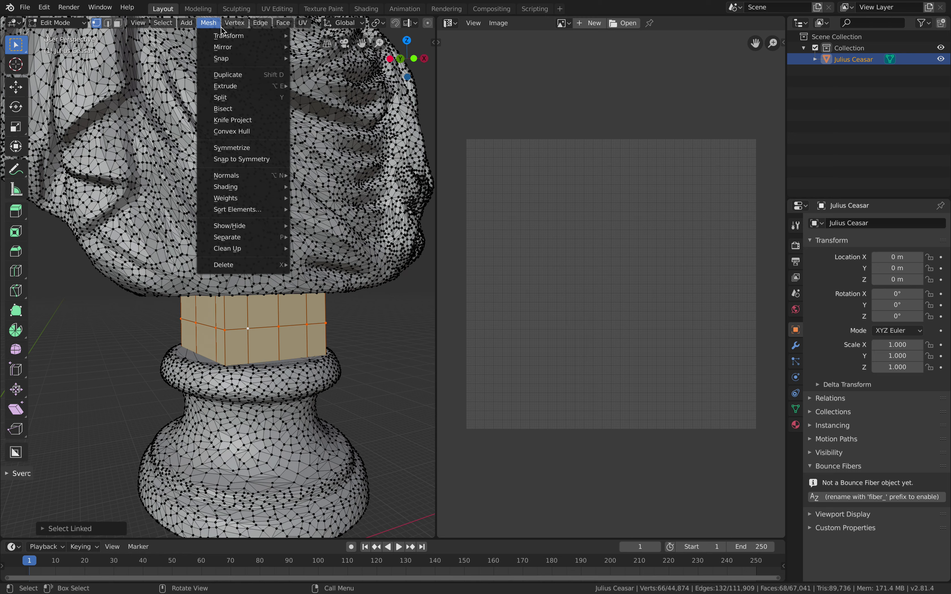
{"action": "mouse_move", "coordinate": [263, 228]}
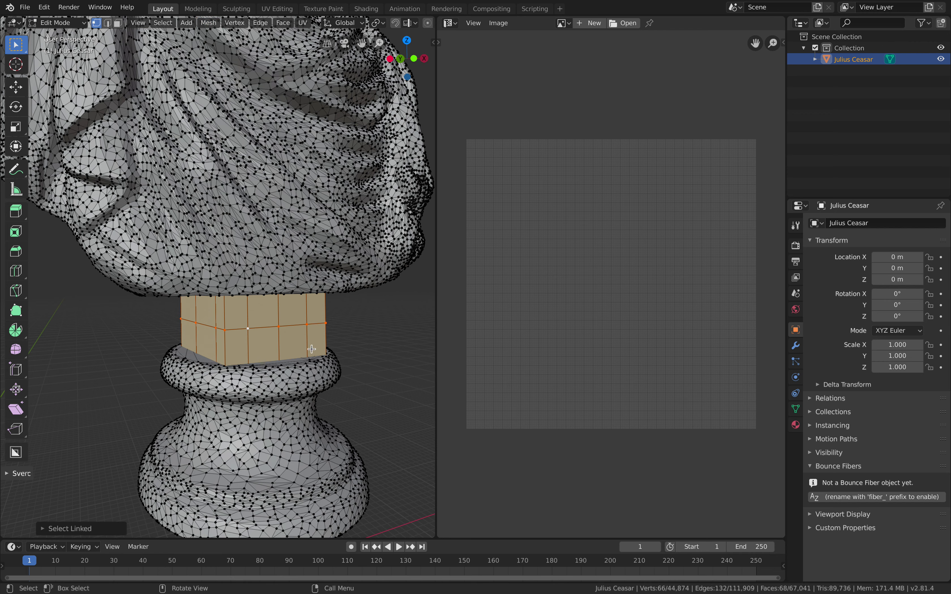
{"action": "scroll", "coordinate": [312, 349], "scroll_direction": "down", "scroll_amount": 2}
{"action": "middle_click_drag", "start_coordinate": [310, 341], "coordinate": [306, 340]}
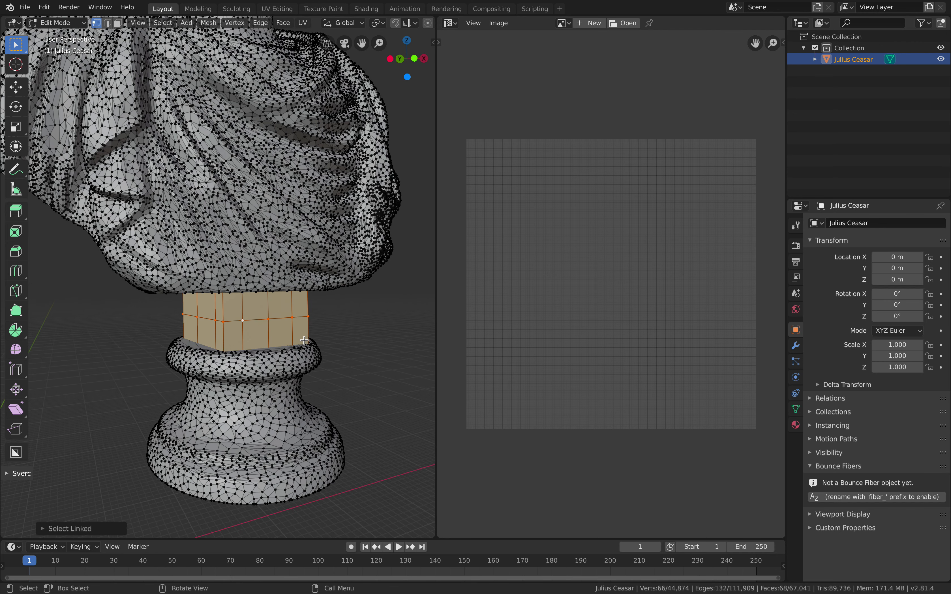
Step: Hide all geometry except the selected square block and switch to edge select mode
{"action": "key", "text": "shift+h"}
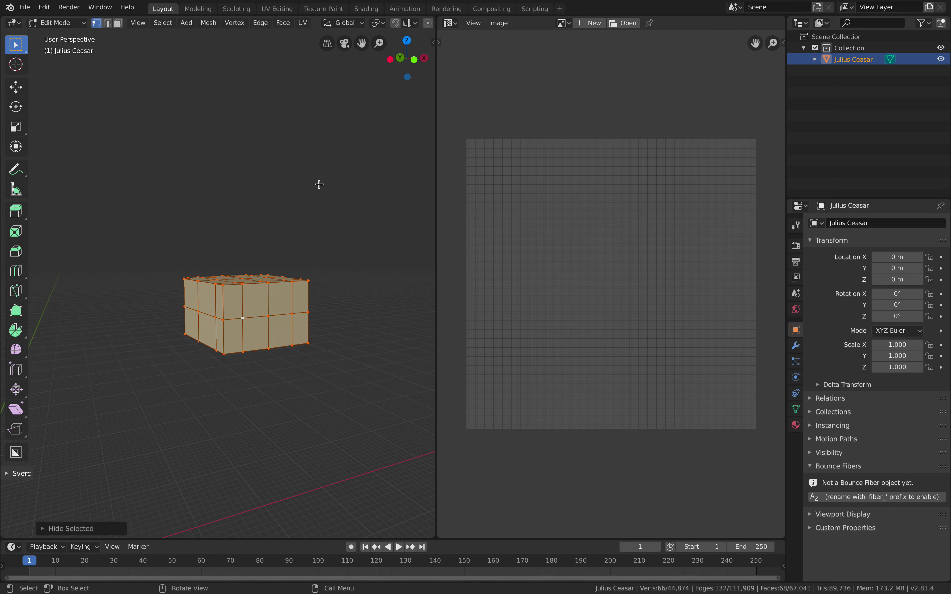
{"action": "middle_click_drag", "start_coordinate": [319, 184], "coordinate": [213, 260]}
{"action": "scroll", "coordinate": [298, 247], "scroll_direction": "up", "scroll_amount": 3}
{"action": "left_click", "coordinate": [212, 260]}
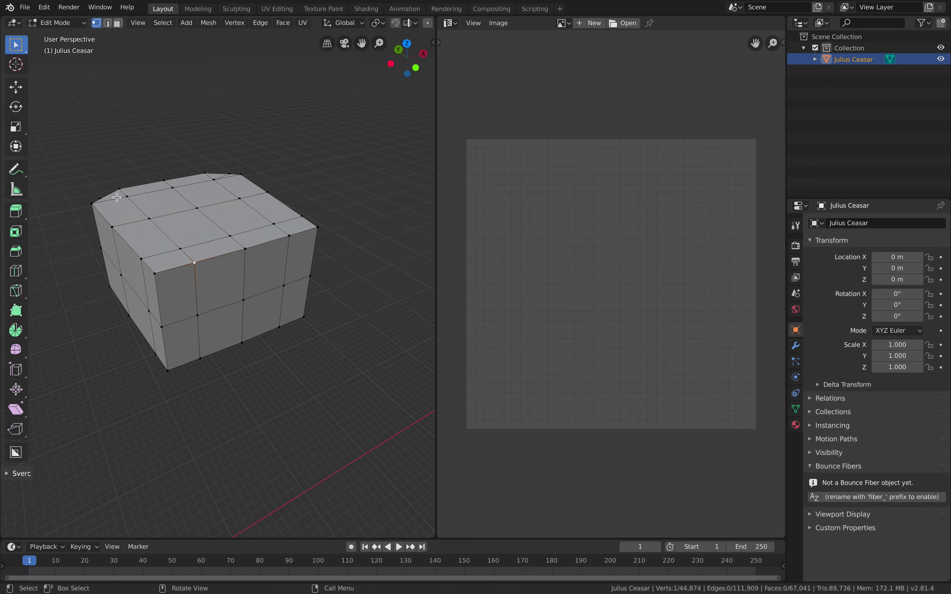
{"action": "left_click", "coordinate": [109, 25]}
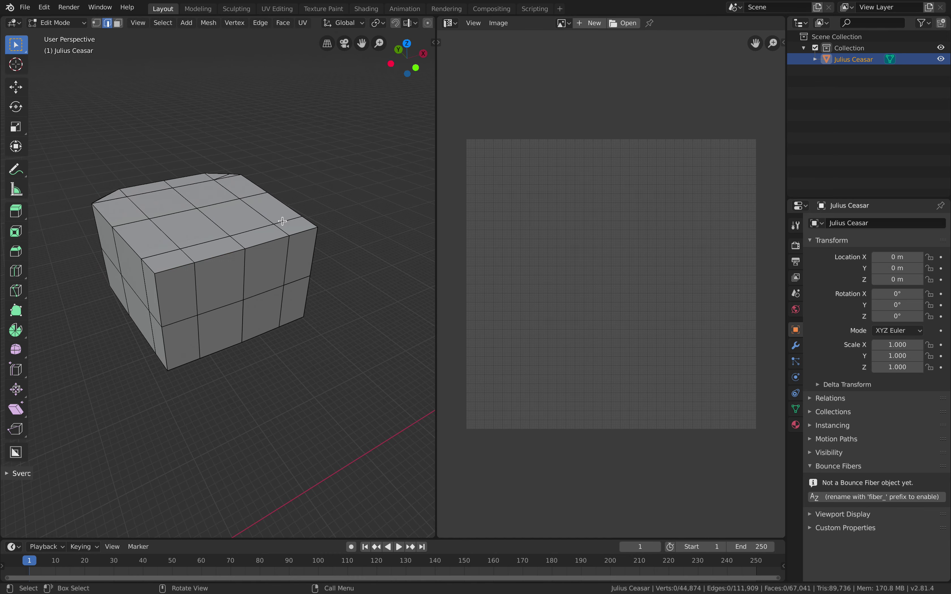
Step: Select the four upper edges along one side of the block one at a time
{"action": "middle_click_drag", "start_coordinate": [282, 221], "coordinate": [253, 266]}
{"action": "left_click", "coordinate": [283, 280]}
{"action": "left_click", "coordinate": [246, 266], "text": "shift"}
{"action": "left_click", "coordinate": [236, 271]}
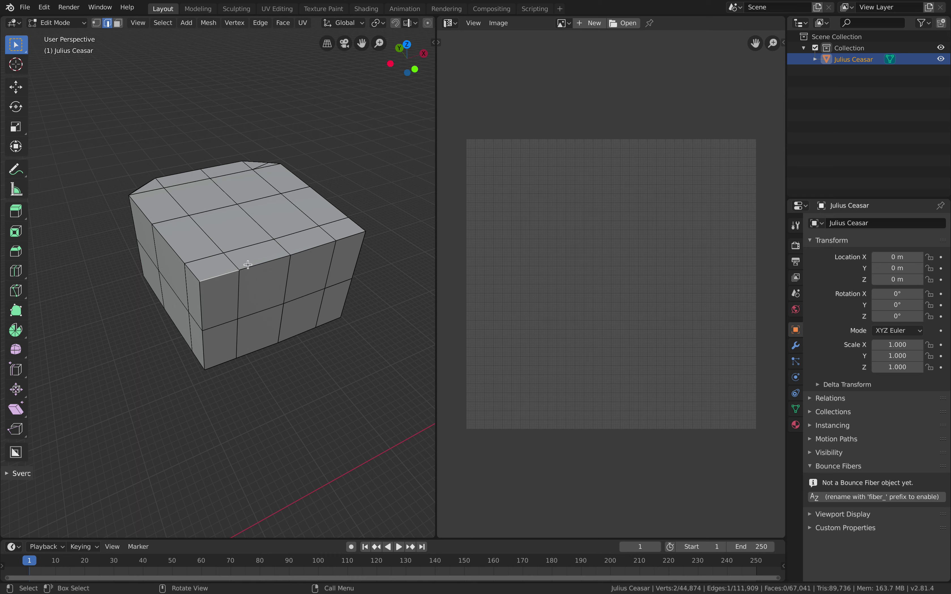
{"action": "middle_click_drag", "start_coordinate": [304, 251], "coordinate": [277, 267]}
{"action": "left_click", "coordinate": [299, 283]}
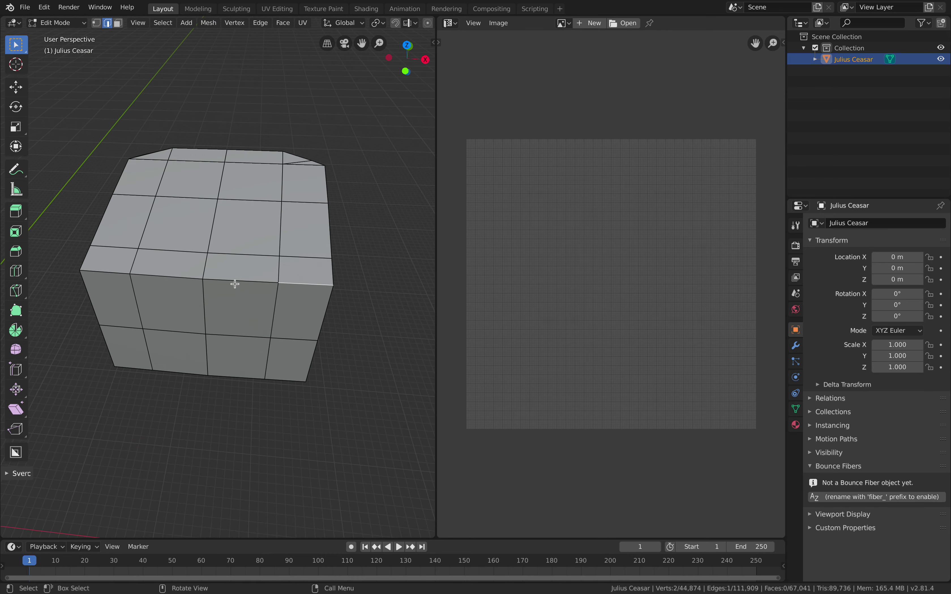
{"action": "left_click", "coordinate": [124, 272]}
{"action": "left_click", "coordinate": [203, 276], "text": "shift"}
{"action": "left_click", "coordinate": [254, 280], "text": "shift"}
{"action": "left_click", "coordinate": [297, 281], "text": "shift"}
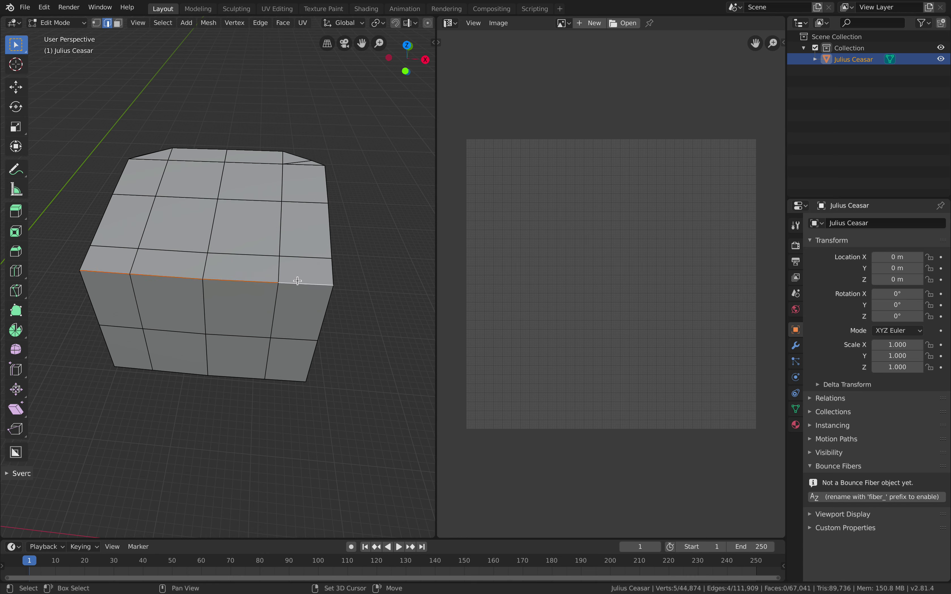
Step: Select the block's top outline with shortest-path picks, from one straight side around to past the cut corners
{"action": "left_click", "coordinate": [113, 273]}
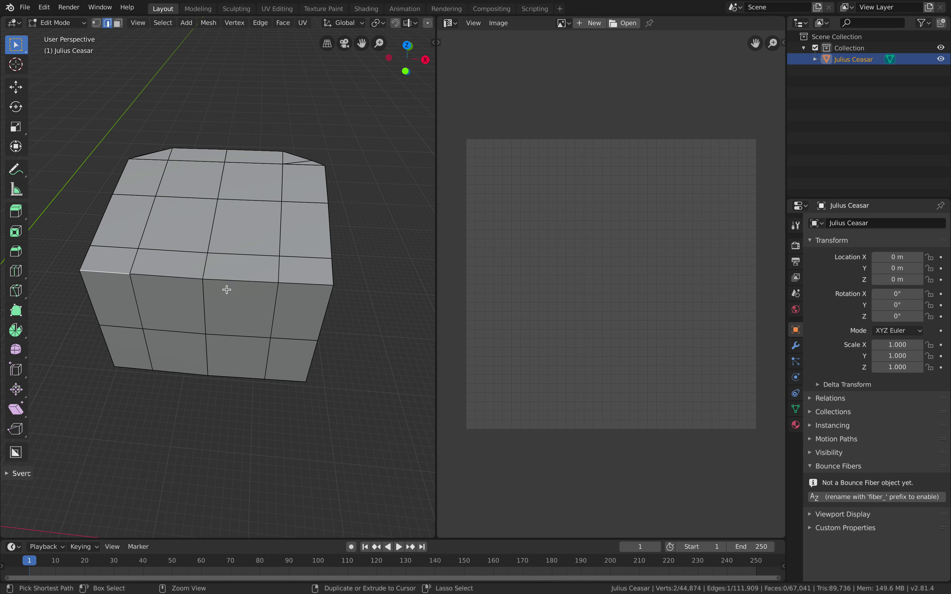
{"action": "left_click", "coordinate": [297, 283], "text": "ctrl"}
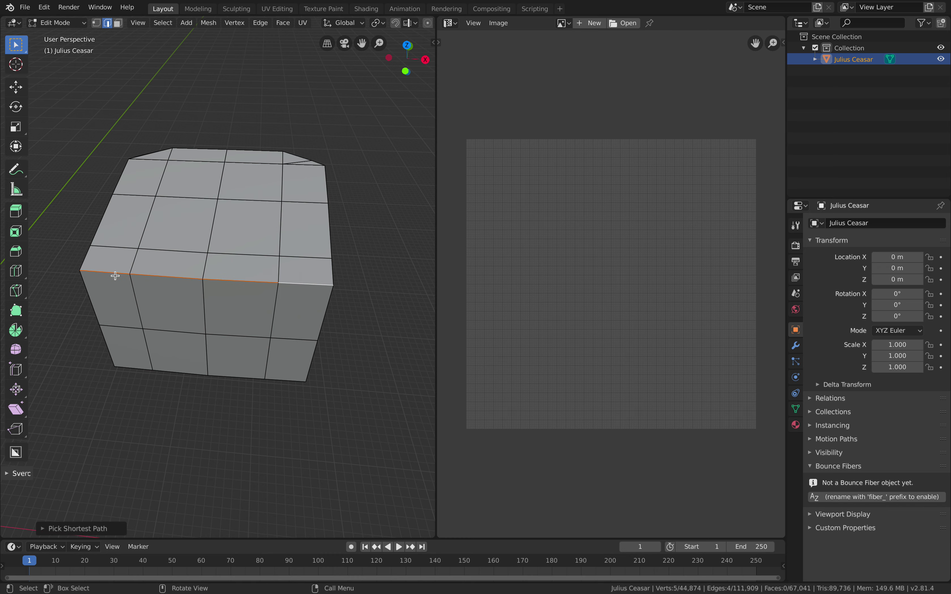
{"action": "middle_click_drag", "start_coordinate": [364, 288], "coordinate": [243, 285]}
{"action": "left_click", "coordinate": [229, 300], "text": "ctrl"}
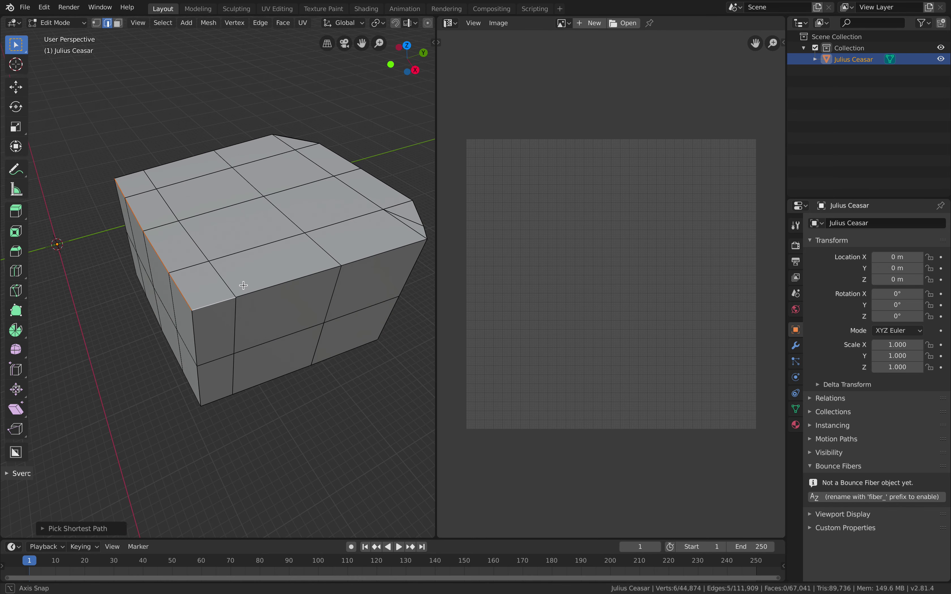
{"action": "left_click", "coordinate": [387, 251], "text": "ctrl"}
{"action": "middle_click_drag", "start_coordinate": [387, 251], "coordinate": [293, 337]}
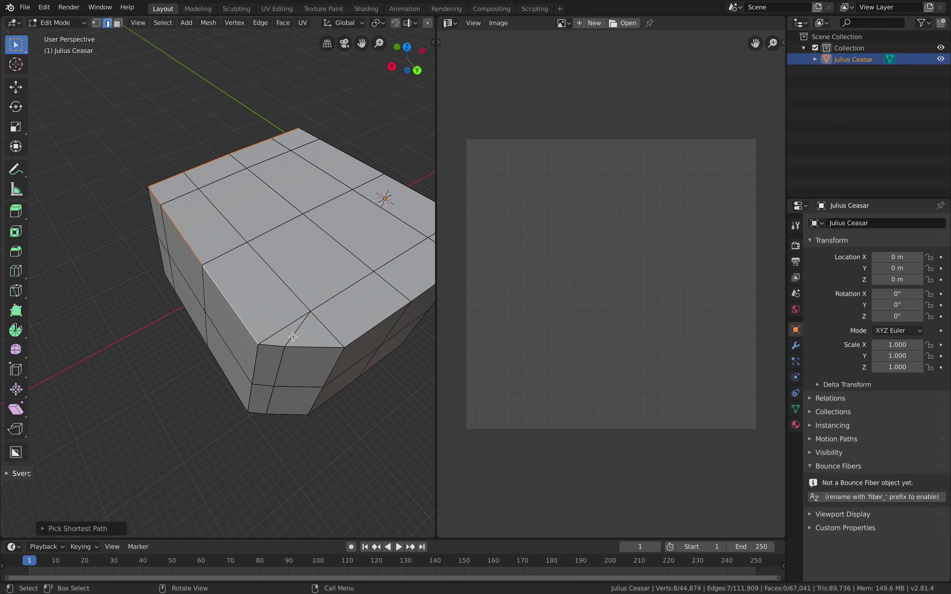
{"action": "left_click", "coordinate": [367, 335], "text": "ctrl"}
{"action": "middle_click_drag", "start_coordinate": [367, 334], "coordinate": [243, 296]}
Step: Extend the edge path along the remaining side to close the block's top outline, and mark it as a seam
{"action": "left_click", "coordinate": [245, 291], "text": "ctrl"}
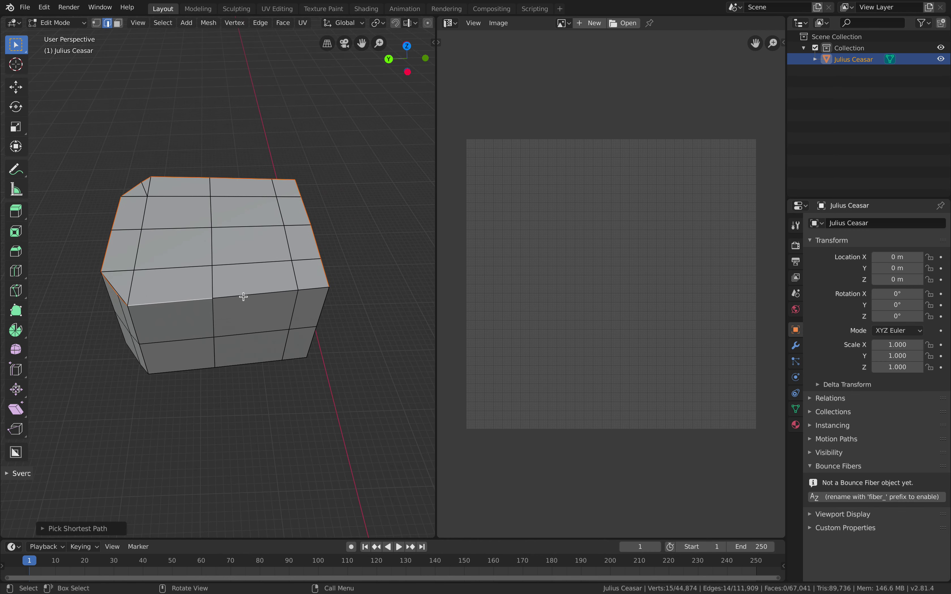
{"action": "left_click", "coordinate": [288, 289], "text": "ctrl"}
{"action": "left_click", "coordinate": [308, 289], "text": "ctrl"}
{"action": "middle_click_drag", "start_coordinate": [191, 249], "coordinate": [234, 280]}
{"action": "scroll", "coordinate": [234, 280], "scroll_direction": "up", "scroll_amount": 2}
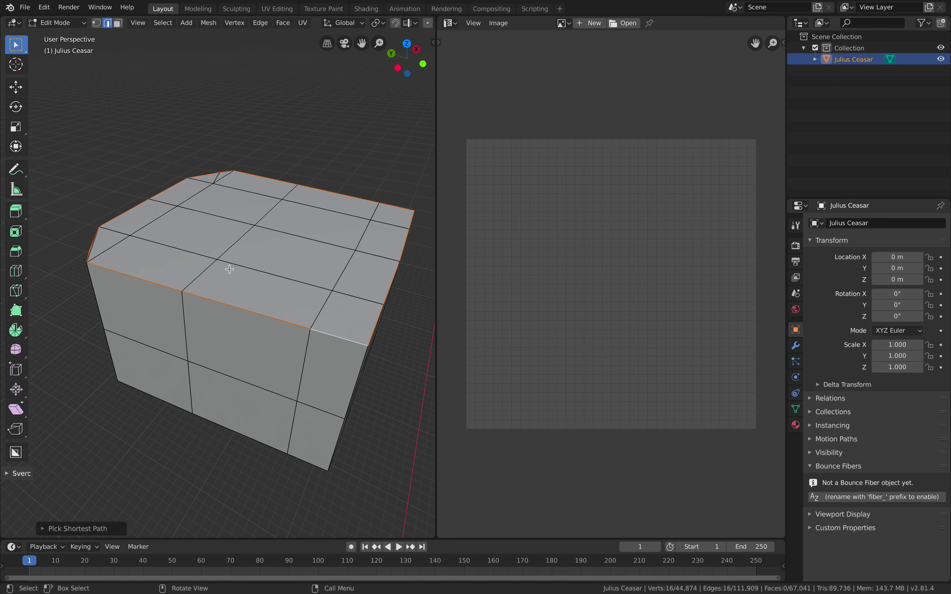
{"action": "middle_click_drag", "start_coordinate": [368, 329], "coordinate": [319, 316]}
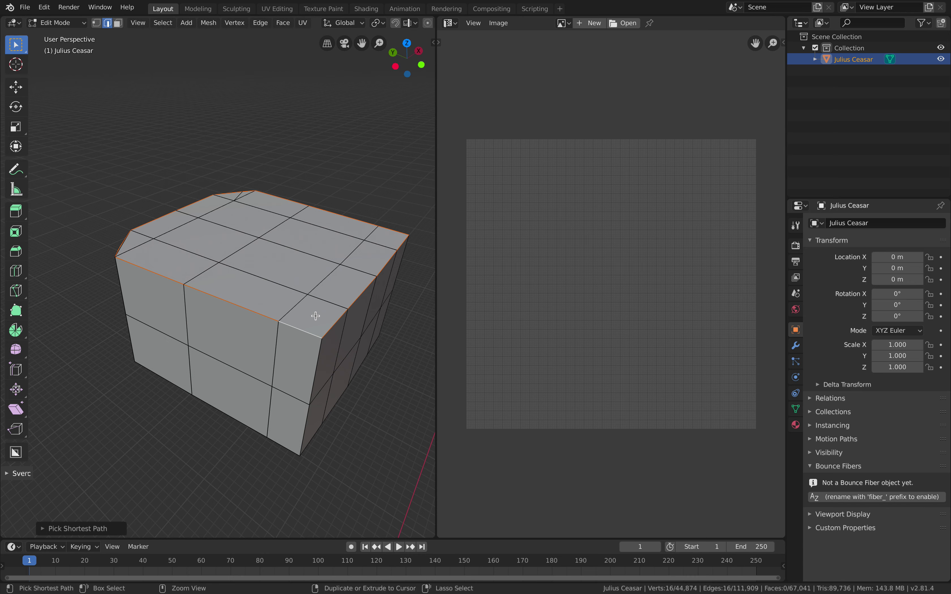
{"action": "key", "text": "ctrl+e"}
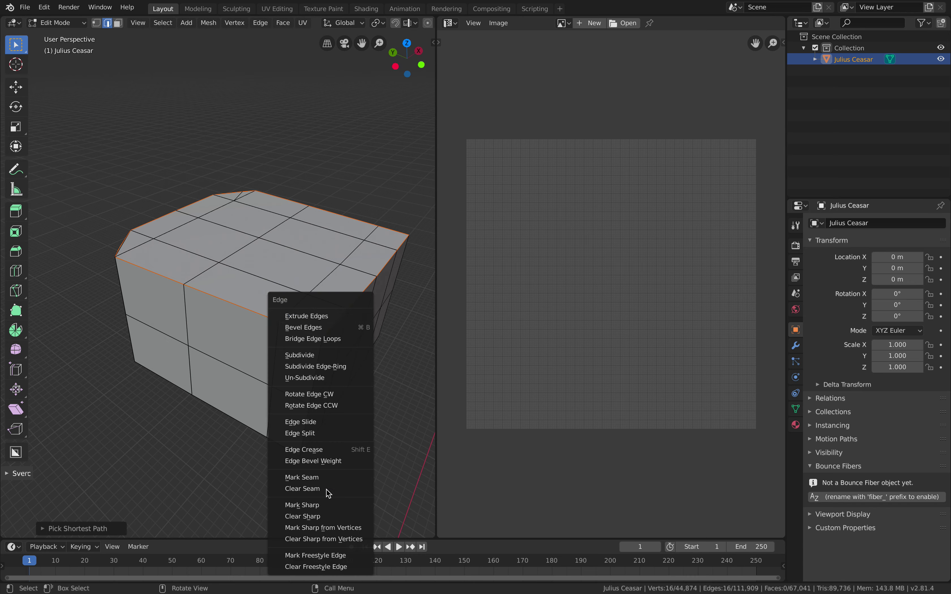
{"action": "left_click", "coordinate": [303, 478]}
Step: Select the complete edge outline around the block's bottom with shortest-path picks and mark it as a seam
{"action": "middle_click_drag", "start_coordinate": [302, 476], "coordinate": [237, 346]}
{"action": "left_click", "coordinate": [259, 329]}
{"action": "left_click", "coordinate": [307, 342], "text": "ctrl"}
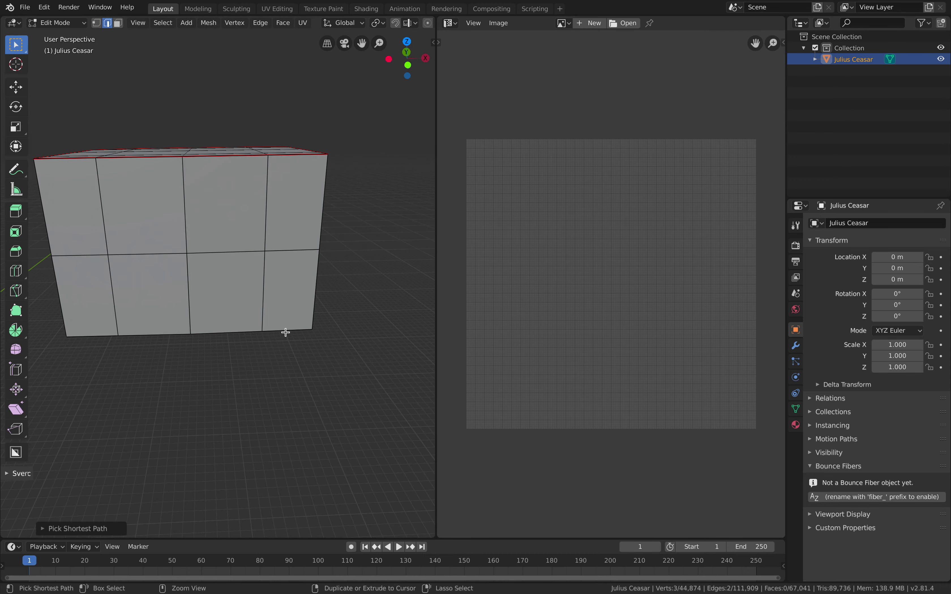
{"action": "left_click", "coordinate": [321, 333], "text": "ctrl"}
{"action": "middle_click_drag", "start_coordinate": [322, 333], "coordinate": [146, 334]}
{"action": "middle_click_drag", "start_coordinate": [348, 357], "coordinate": [272, 336], "text": "shift"}
{"action": "left_click", "coordinate": [216, 335], "text": "ctrl"}
{"action": "left_click", "coordinate": [263, 324], "text": "ctrl"}
{"action": "left_click", "coordinate": [277, 363], "text": "ctrl"}
{"action": "left_click", "coordinate": [276, 354], "text": "ctrl"}
{"action": "key", "text": "ctrl+e"}
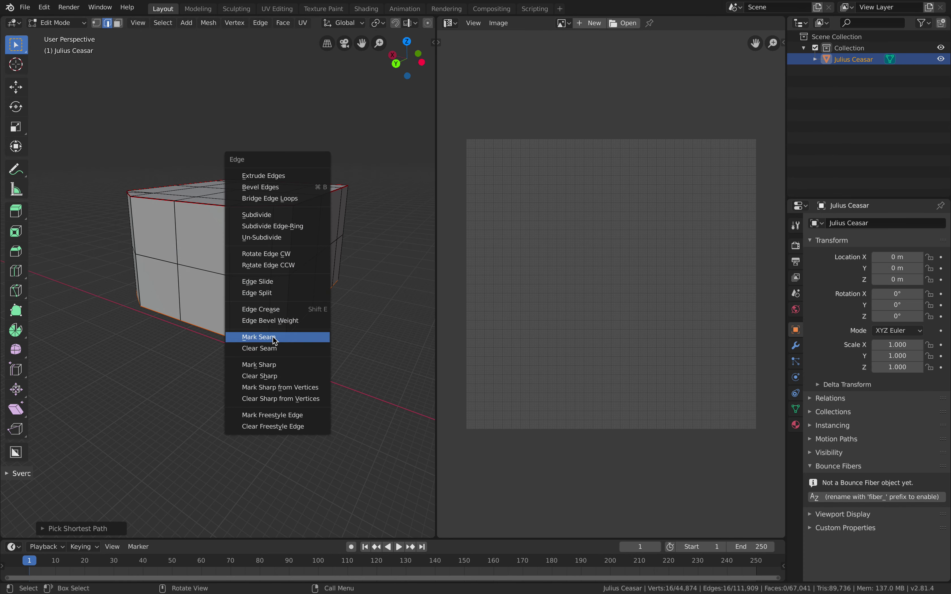
{"action": "left_click", "coordinate": [274, 337]}
Step: Select all of the visible block geometry and unwrap it into UV islands
{"action": "middle_click_drag", "start_coordinate": [257, 333], "coordinate": [284, 240]}
{"action": "key", "text": "a"}
{"action": "key", "text": "alt+a"}
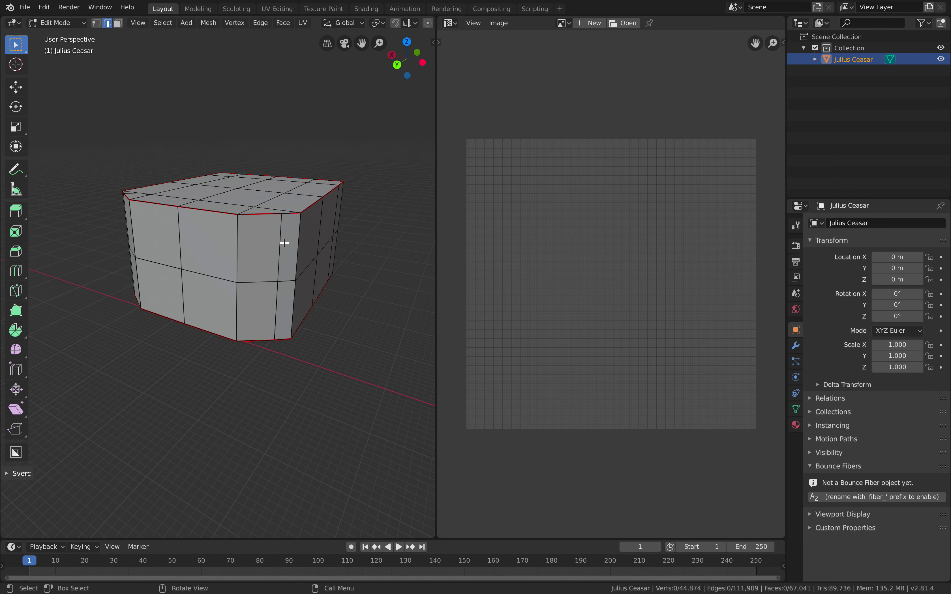
{"action": "key", "text": "a"}
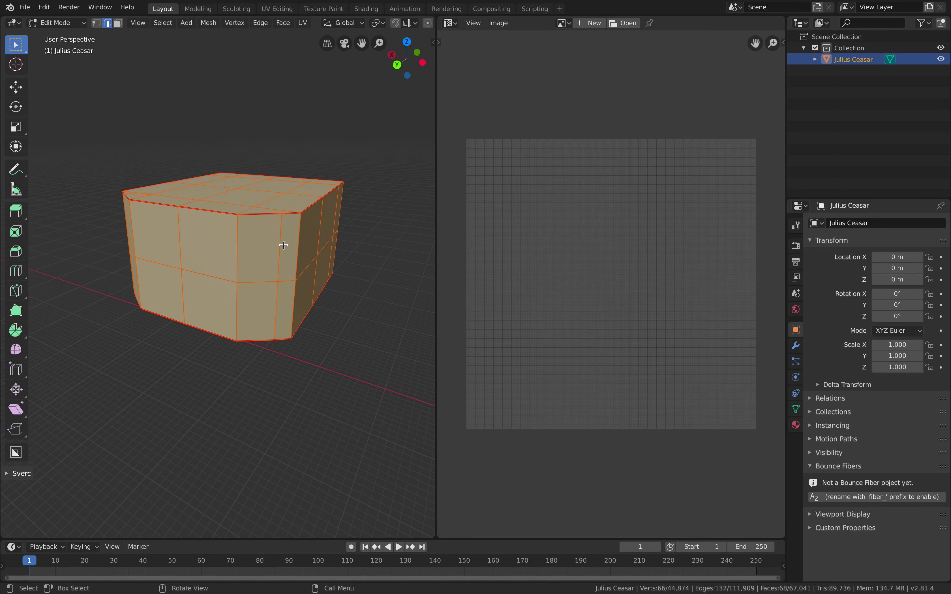
{"action": "key", "text": "alt+a"}
{"action": "key", "text": "a"}
{"action": "key", "text": "u"}
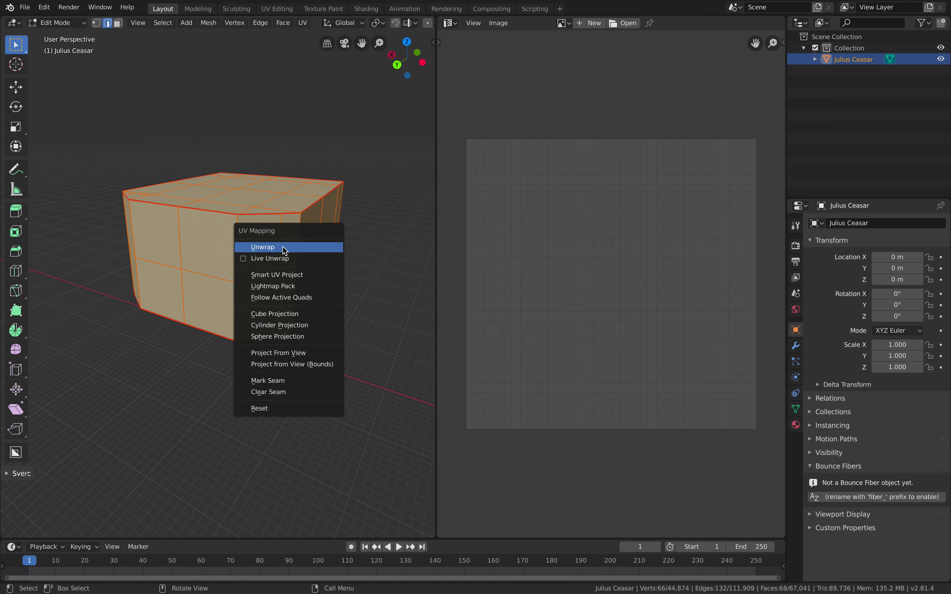
{"action": "left_click", "coordinate": [285, 247]}
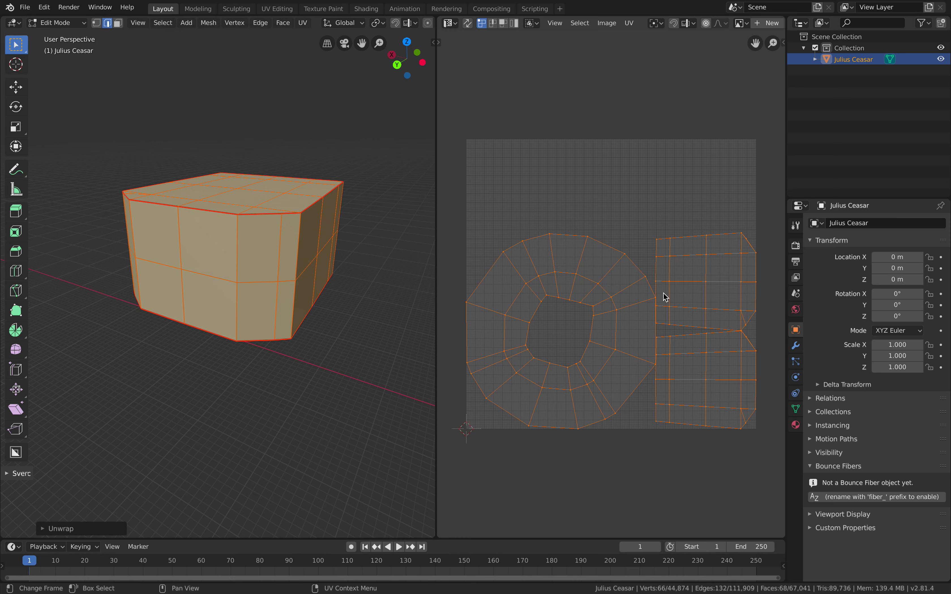
Step: Return the bust to Object Mode and save the file
{"action": "scroll", "coordinate": [261, 280], "scroll_direction": "down", "scroll_amount": 2}
{"action": "key", "text": "Tab"}
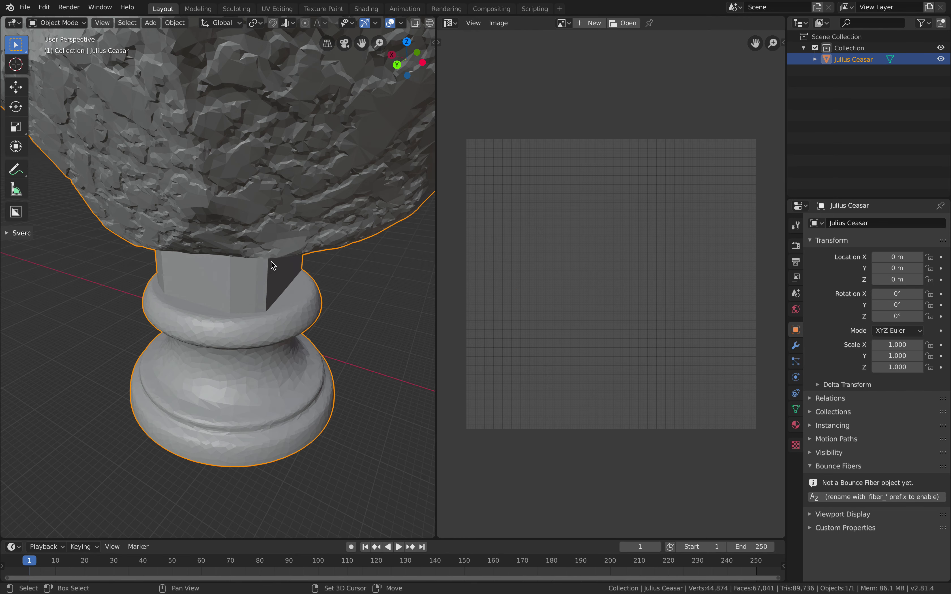
{"action": "middle_click_drag", "start_coordinate": [272, 261], "coordinate": [294, 245]}
{"action": "scroll", "coordinate": [269, 317], "scroll_direction": "down", "scroll_amount": 8}
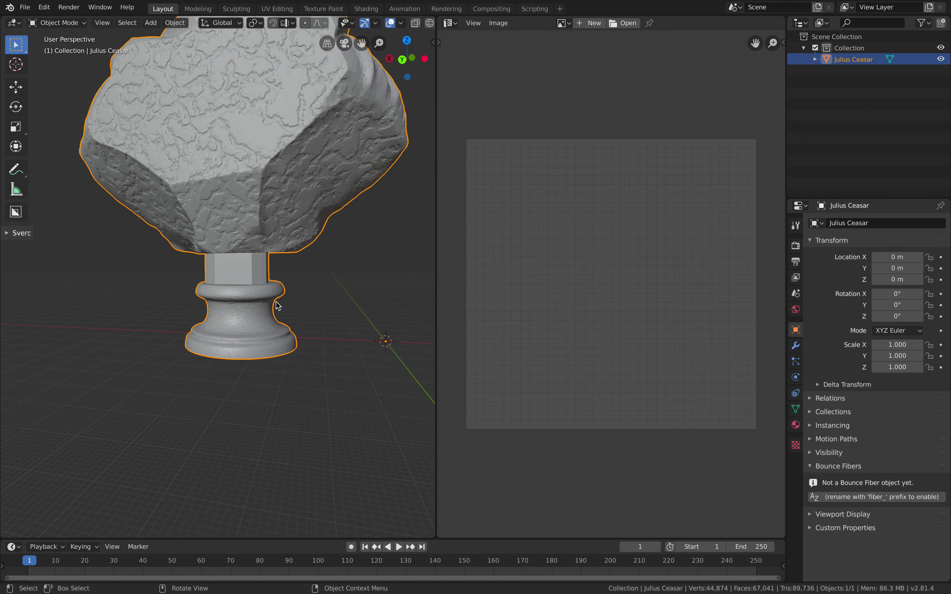
{"action": "key", "text": "ctrl+s"}
Step: Put the bust back in Edit Mode and reveal all hidden geometry
{"action": "middle_click_drag", "start_coordinate": [277, 306], "coordinate": [197, 290]}
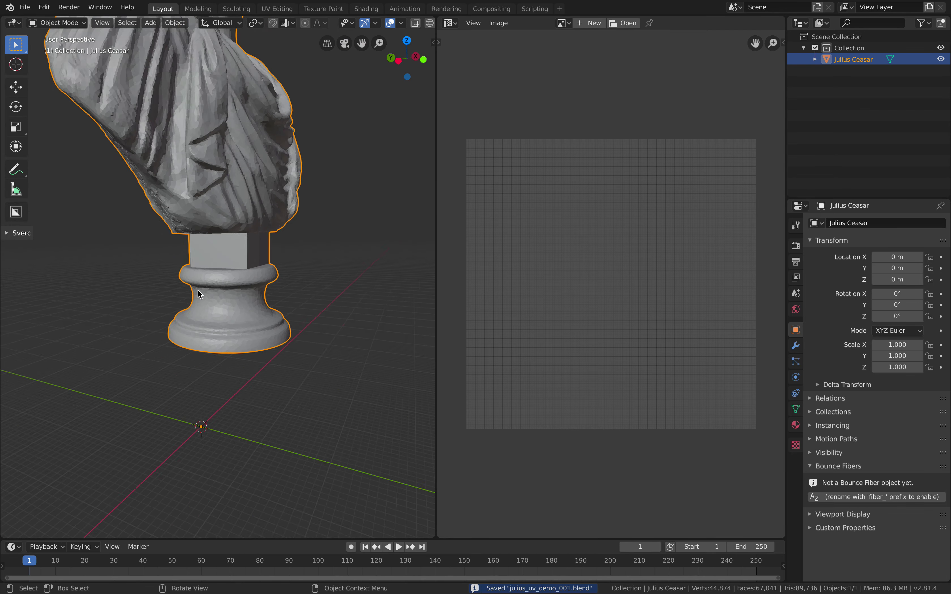
{"action": "scroll", "coordinate": [221, 333], "scroll_direction": "up", "scroll_amount": 3}
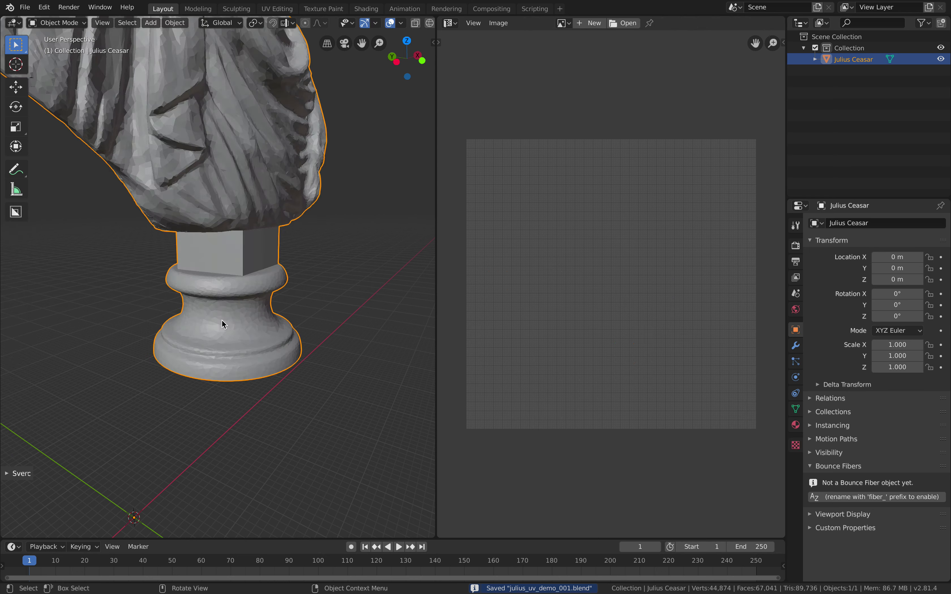
{"action": "middle_click_drag", "start_coordinate": [221, 322], "coordinate": [223, 327]}
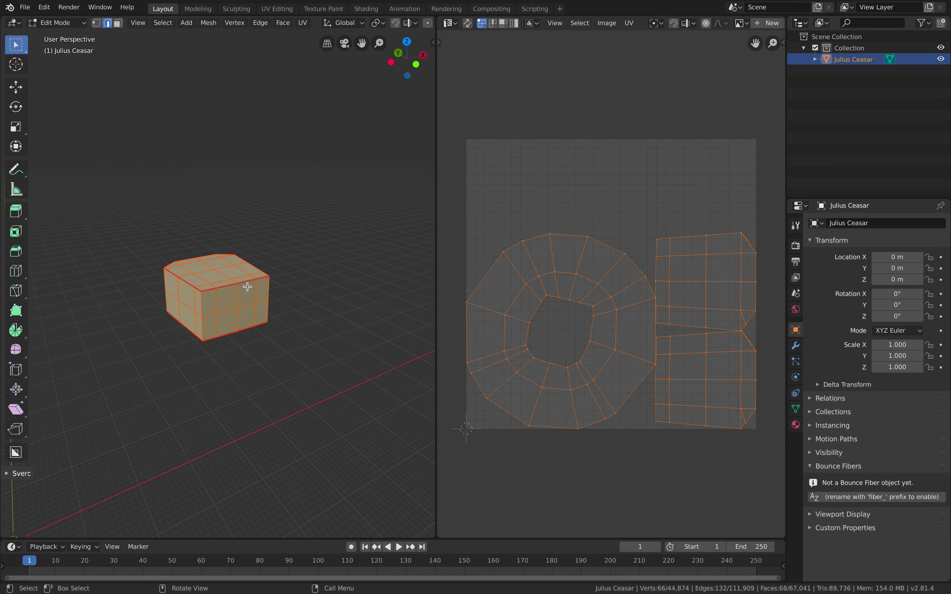
{"action": "key", "text": "alt+h"}
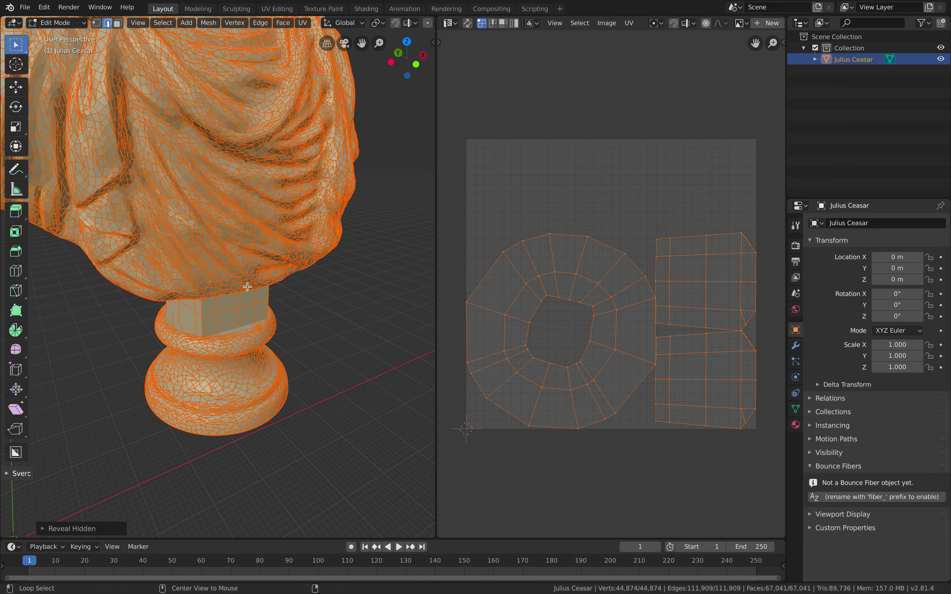
Step: Select one edge on the pedestal's upper ring, extend it to all linked geometry, and hide everything else
{"action": "left_click", "coordinate": [247, 287]}
{"action": "scroll", "coordinate": [259, 282], "scroll_direction": "up", "scroll_amount": 2}
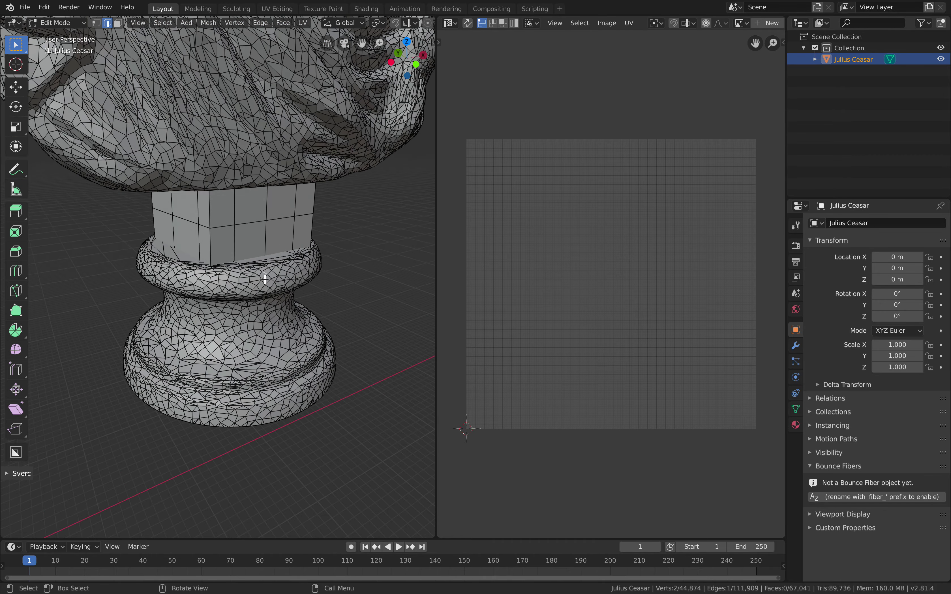
{"action": "scroll", "coordinate": [268, 283], "scroll_direction": "up", "scroll_amount": 3}
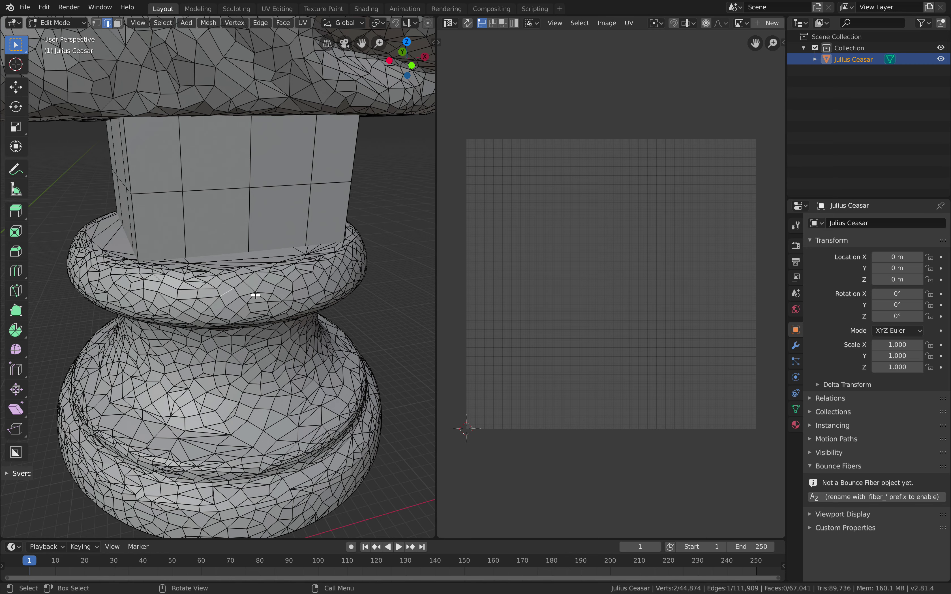
{"action": "key", "text": "ctrl+l"}
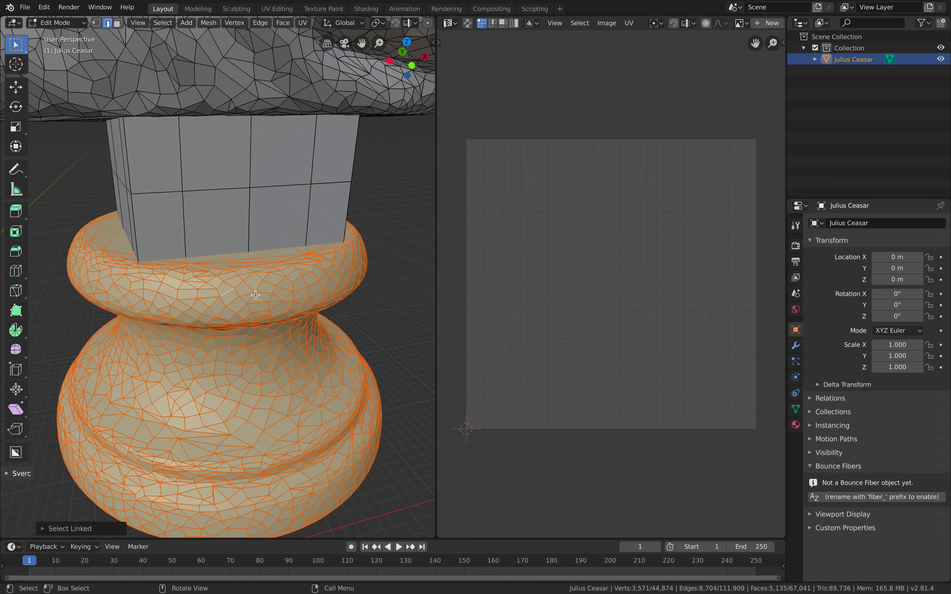
{"action": "key", "text": "shift+h"}
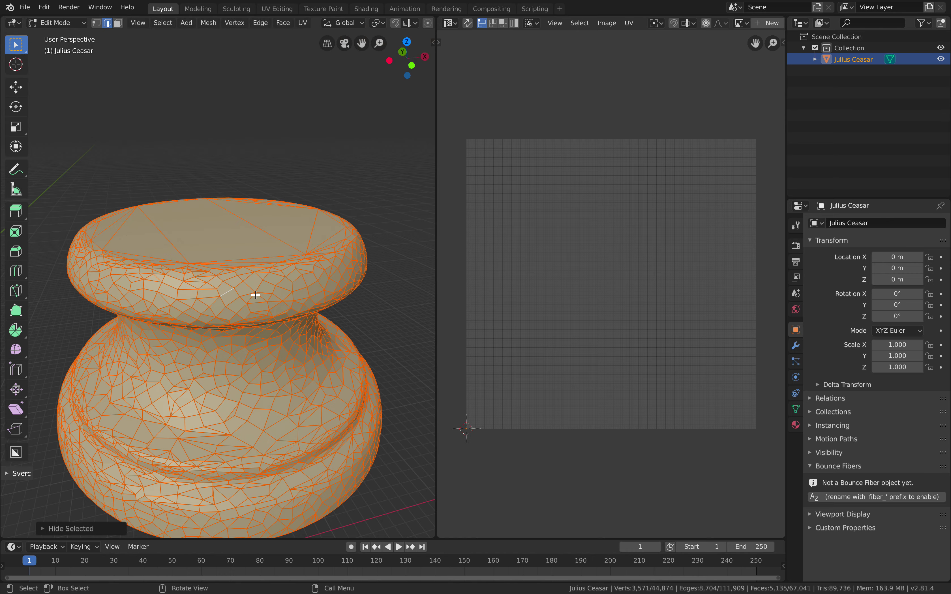
Step: Examine the isolated pedestal's top and underside, and clear the selection
{"action": "scroll", "coordinate": [241, 295], "scroll_direction": "down", "scroll_amount": 4}
{"action": "middle_click_drag", "start_coordinate": [238, 190], "coordinate": [270, 223]}
{"action": "scroll", "coordinate": [270, 223], "scroll_direction": "up", "scroll_amount": 4}
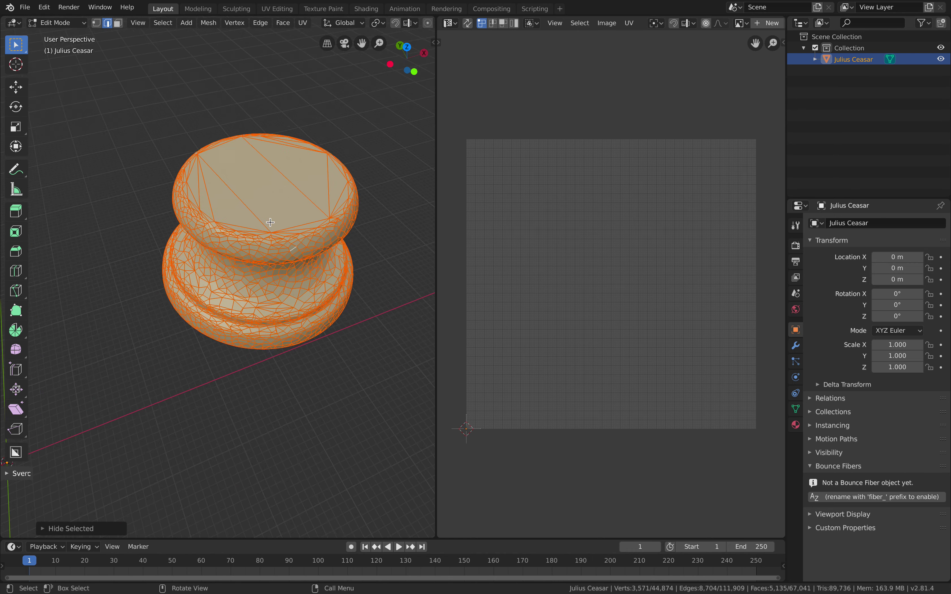
{"action": "middle_click_drag", "start_coordinate": [347, 200], "coordinate": [273, 210]}
{"action": "scroll", "coordinate": [273, 211], "scroll_direction": "down", "scroll_amount": 2}
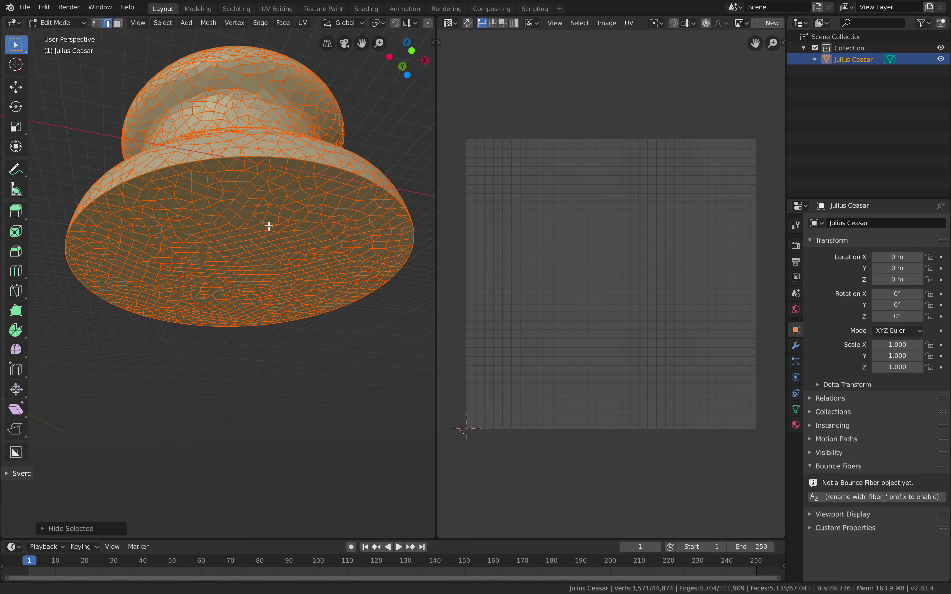
{"action": "middle_click_drag", "start_coordinate": [275, 263], "coordinate": [256, 265]}
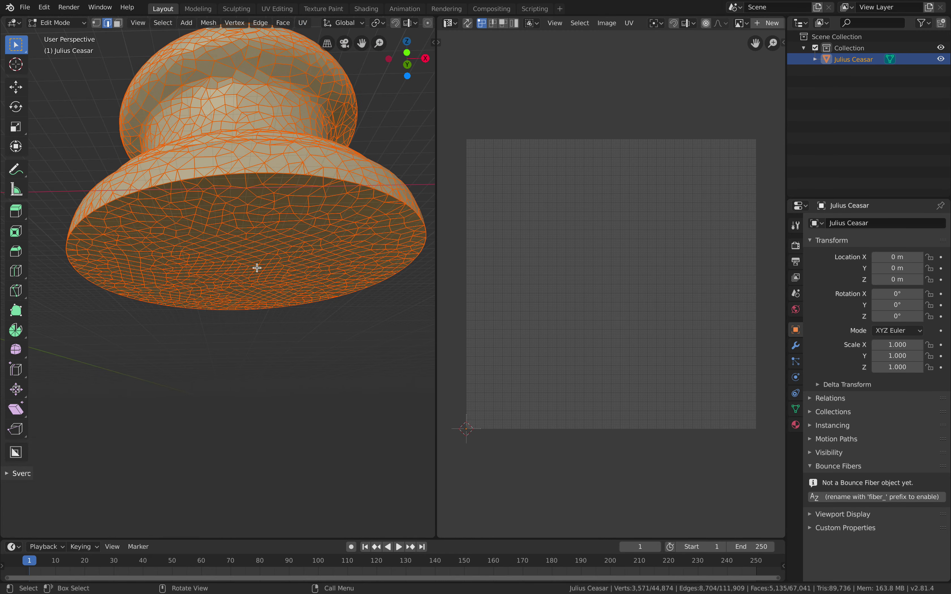
{"action": "key", "text": "alt+a"}
Step: Widen the 3D viewport and show the pedestal in front orthographic view
{"action": "left_click_drag", "start_coordinate": [436, 231], "coordinate": [549, 236]}
{"action": "middle_click_drag", "start_coordinate": [359, 246], "coordinate": [338, 185]}
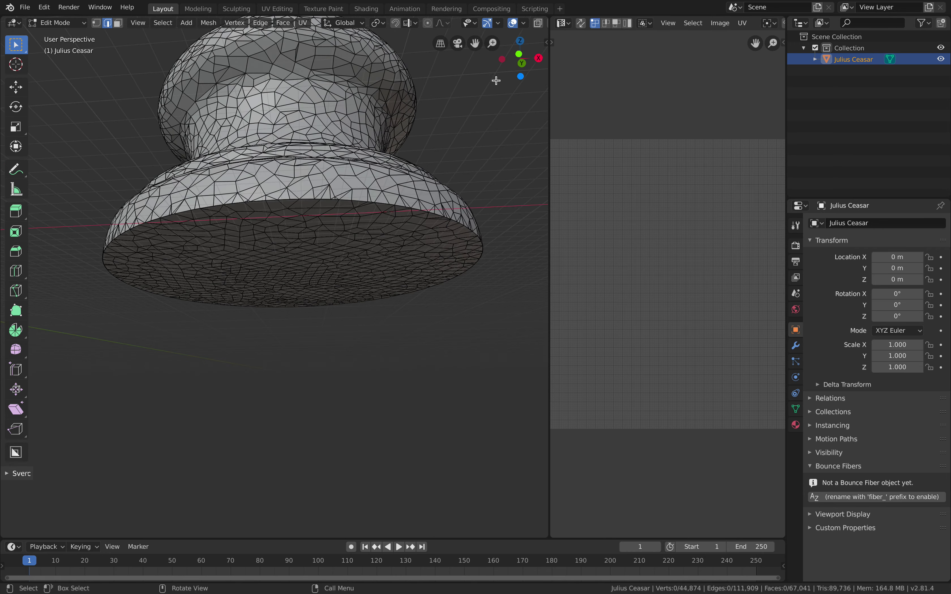
{"action": "left_click", "coordinate": [520, 62]}
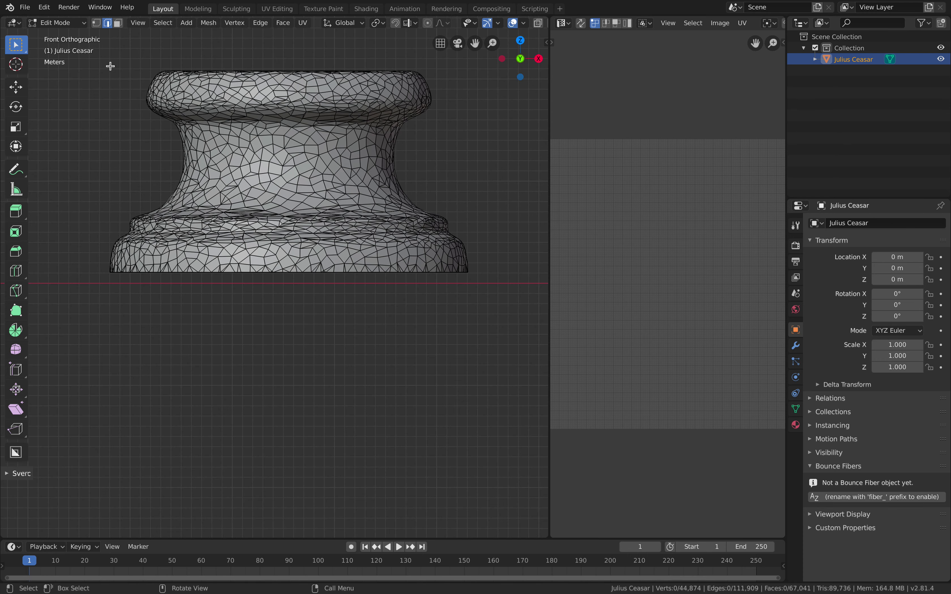
Step: Switch to vertex selection and widen the 3D viewport to fit the pedestal's full base in front view
{"action": "left_click", "coordinate": [96, 23]}
{"action": "scroll", "coordinate": [98, 271], "scroll_direction": "up", "scroll_amount": 4}
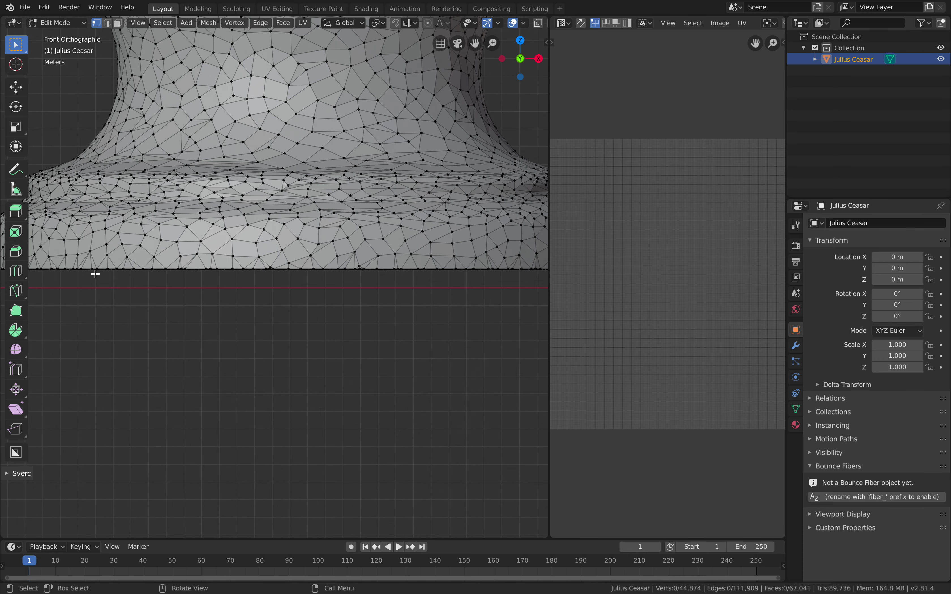
{"action": "middle_click_drag", "start_coordinate": [95, 274], "coordinate": [103, 272], "text": "shift"}
{"action": "left_click_drag", "start_coordinate": [550, 271], "coordinate": [617, 275]}
{"action": "scroll", "coordinate": [554, 284], "scroll_direction": "down", "scroll_amount": 3}
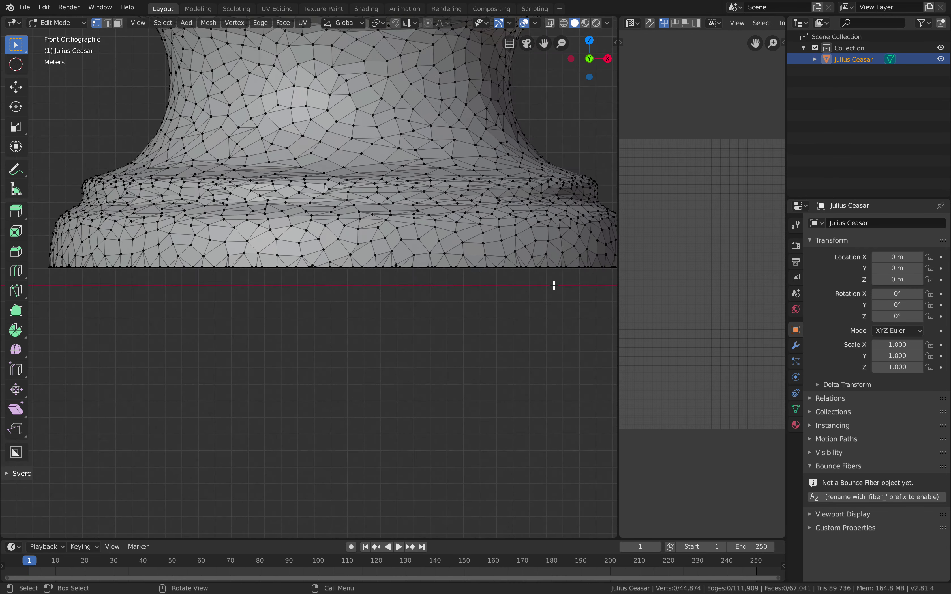
{"action": "scroll", "coordinate": [105, 285], "scroll_direction": "up", "scroll_amount": 1}
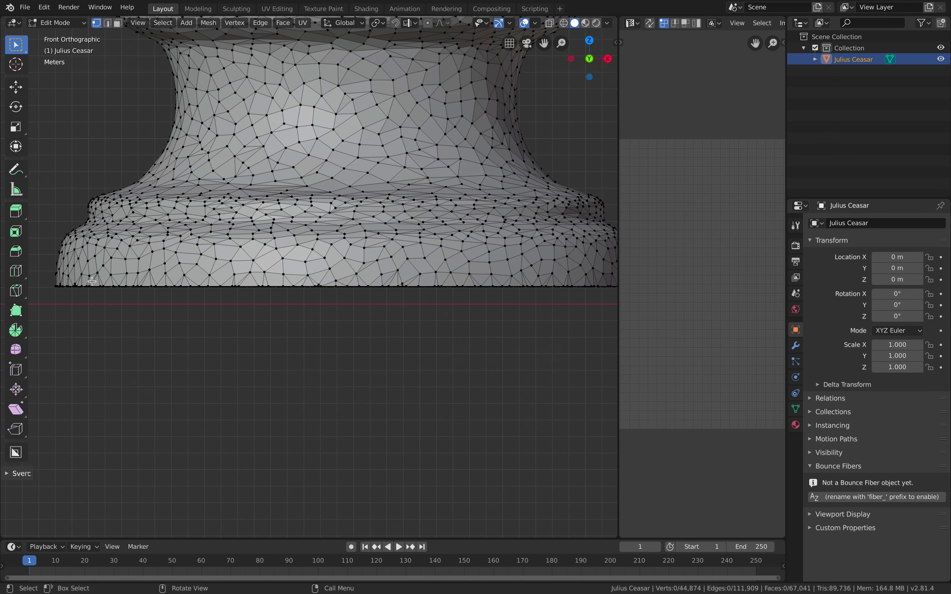
{"action": "scroll", "coordinate": [220, 294], "scroll_direction": "down", "scroll_amount": 1}
{"action": "middle_click_drag", "start_coordinate": [194, 300], "coordinate": [187, 303], "text": "shift"}
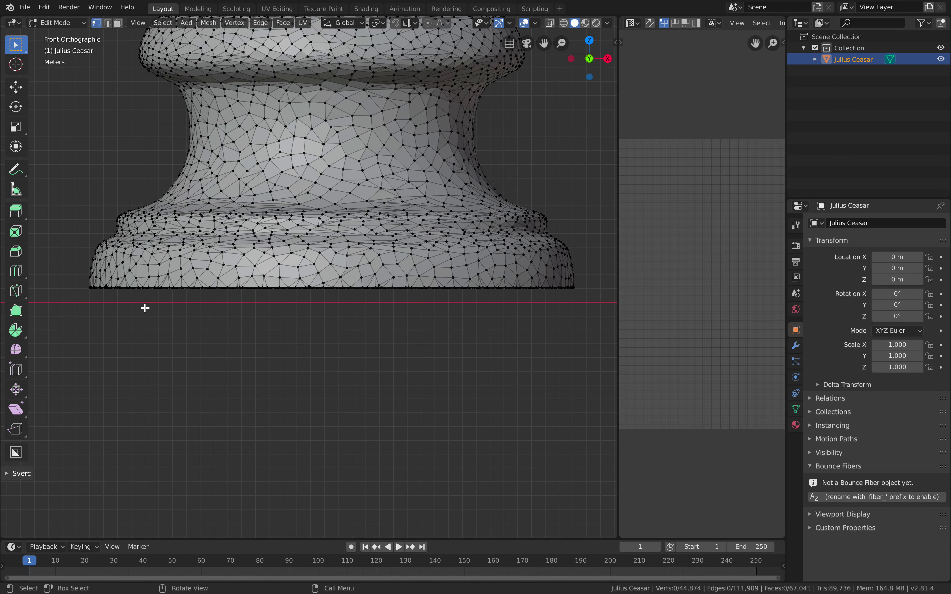
Step: Box-select all vertices of the pedestal's underside, with X-Ray enabled only for the selection
{"action": "left_click_drag", "start_coordinate": [81, 286], "coordinate": [611, 316]}
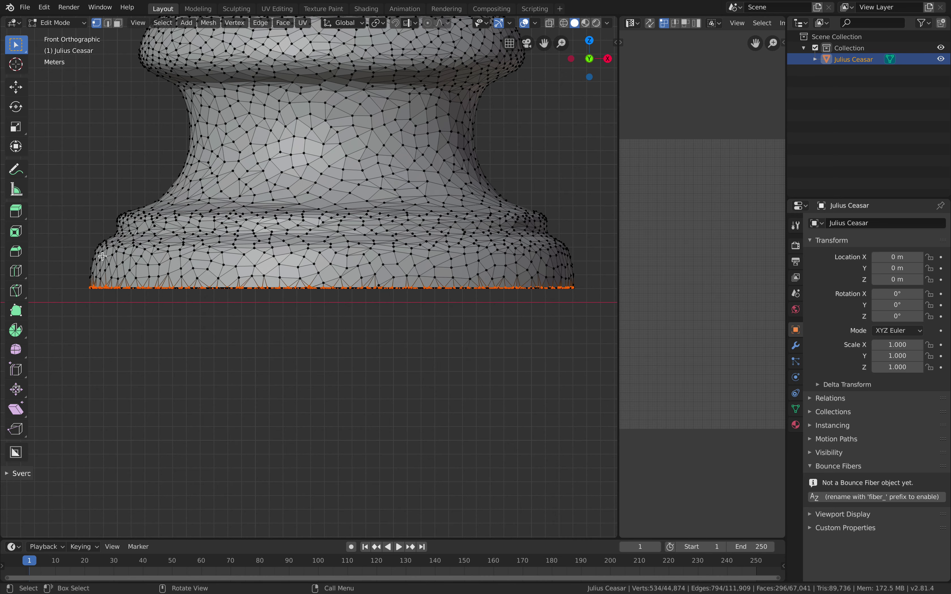
{"action": "left_click", "coordinate": [516, 303]}
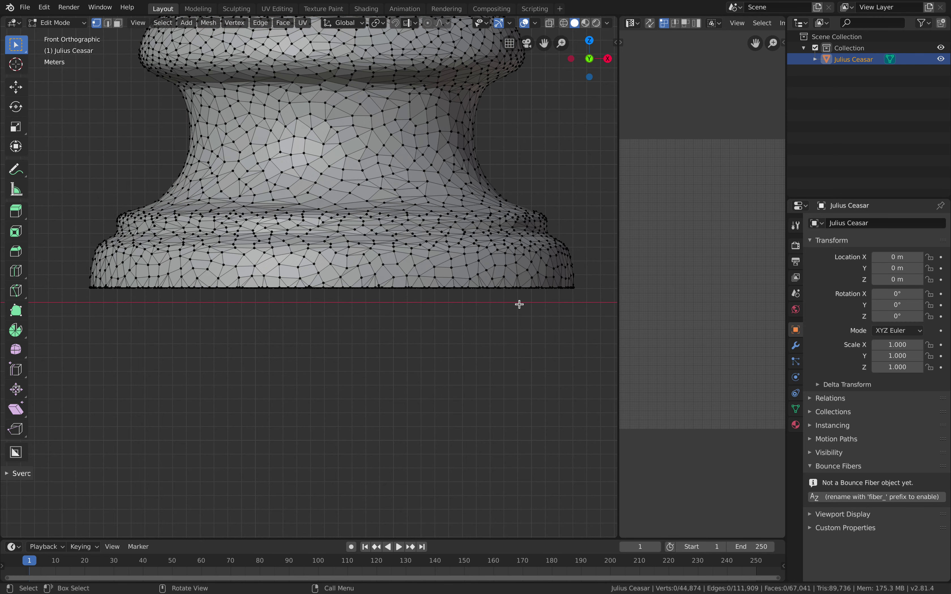
{"action": "left_click", "coordinate": [552, 25]}
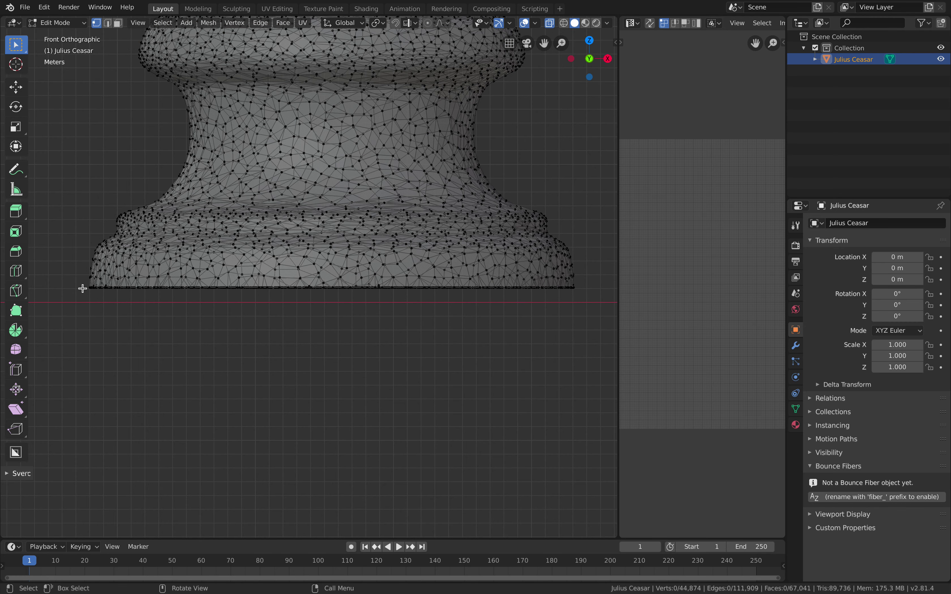
{"action": "key", "text": "b"}
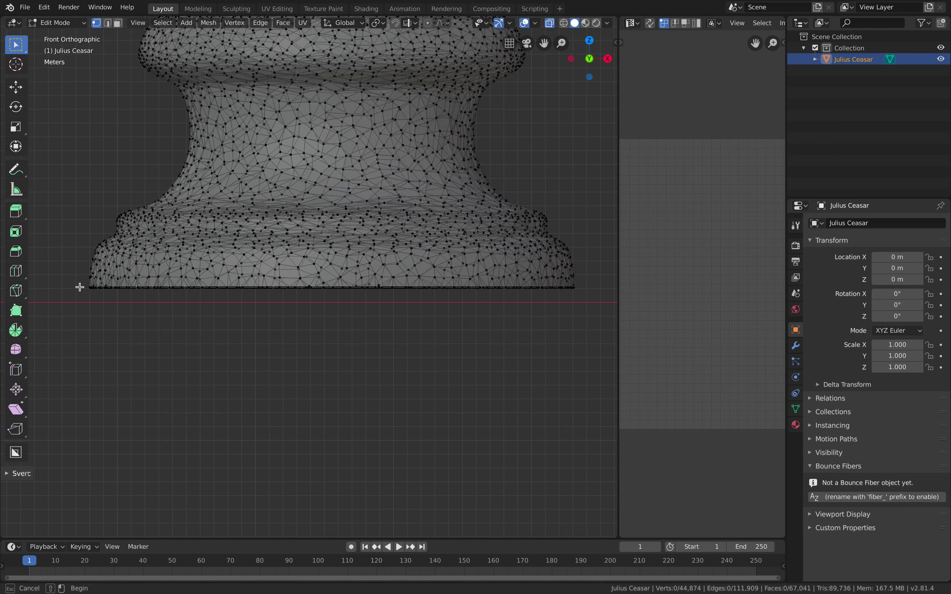
{"action": "left_click_drag", "start_coordinate": [78, 287], "coordinate": [596, 358]}
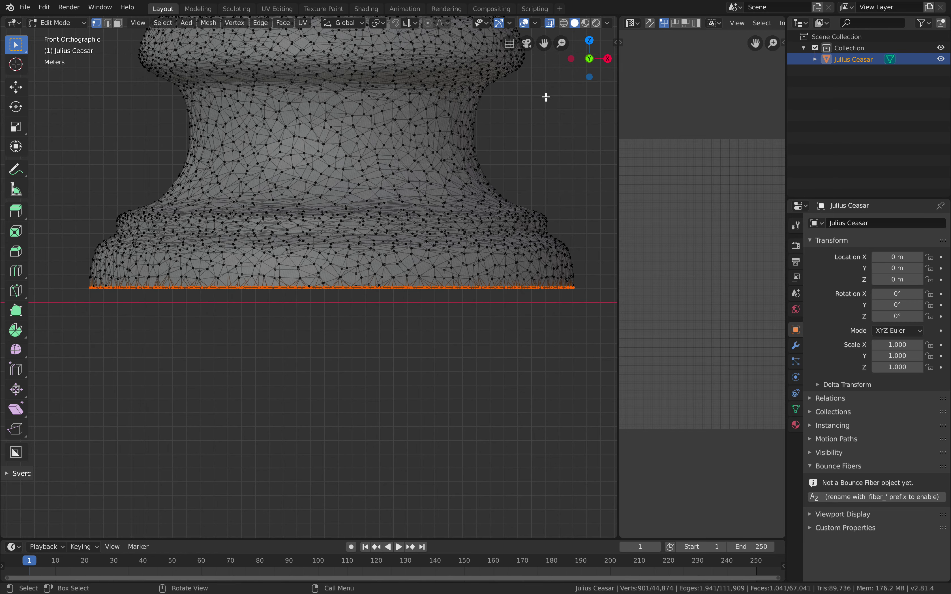
{"action": "left_click", "coordinate": [551, 25]}
{"action": "middle_click_drag", "start_coordinate": [373, 340], "coordinate": [343, 282]}
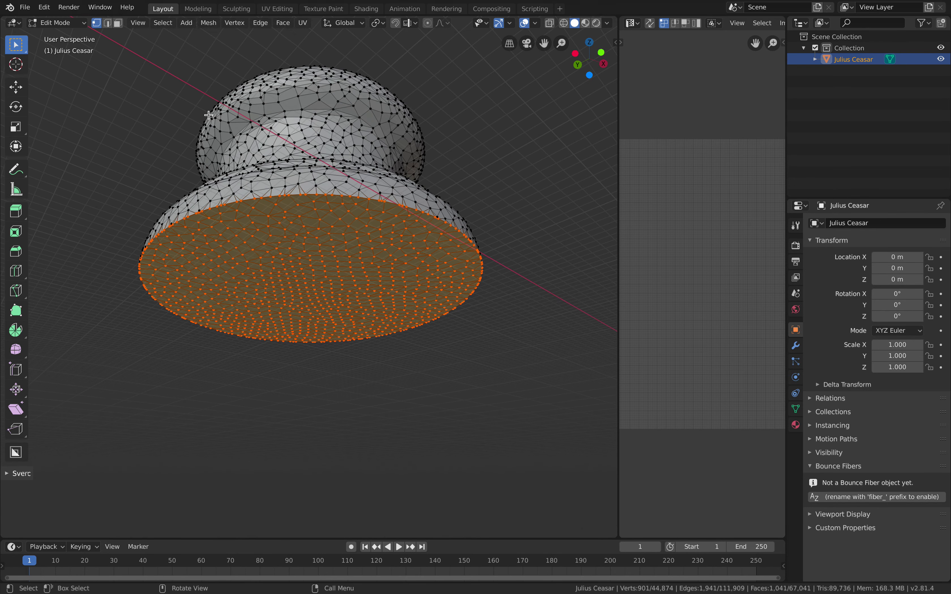
Step: Reduce the underside selection to its boundary loop, mark that loop as a seam, and save the file with nothing selected
{"action": "left_click", "coordinate": [209, 25]}
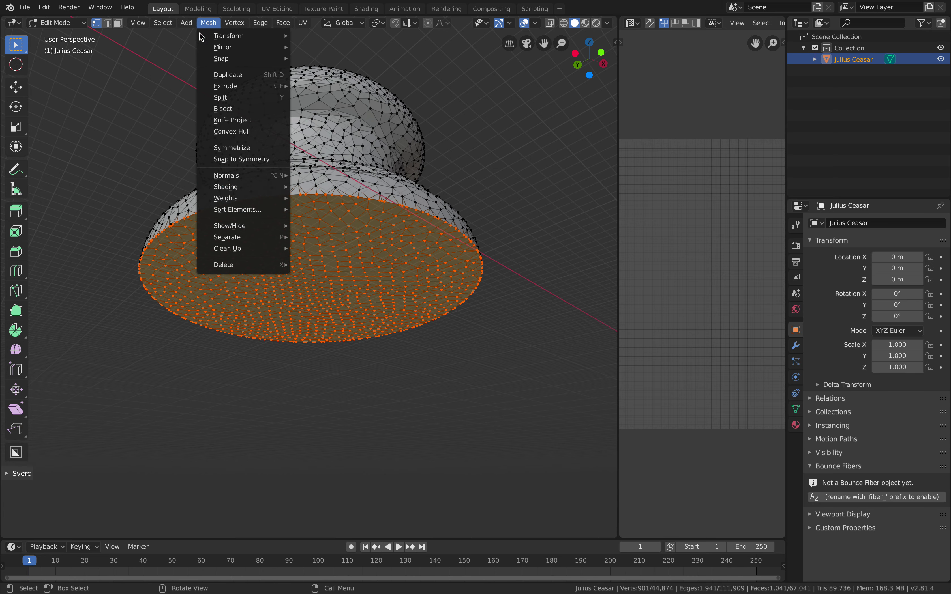
{"action": "mouse_move", "coordinate": [160, 22]}
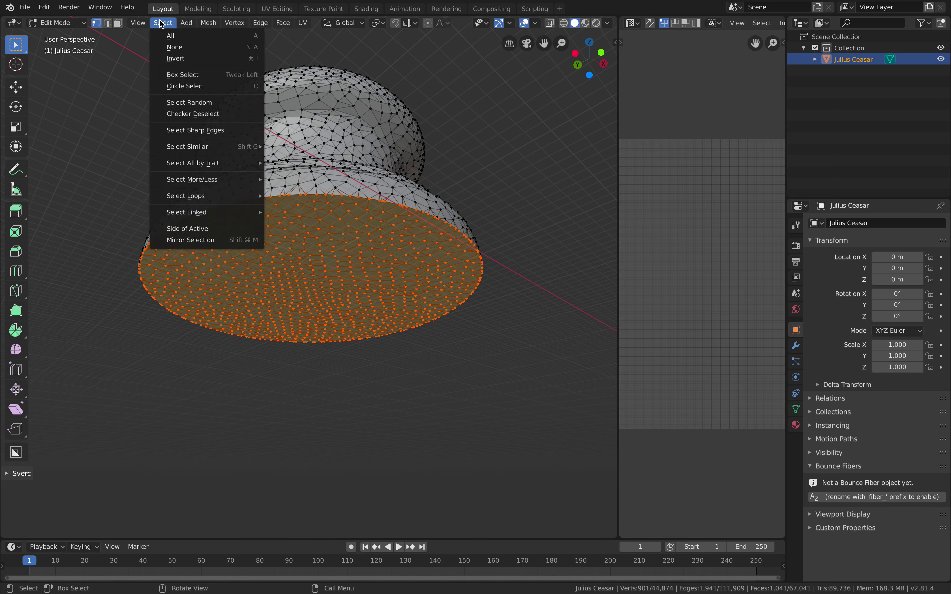
{"action": "mouse_move", "coordinate": [211, 166]}
{"action": "mouse_move", "coordinate": [241, 196]}
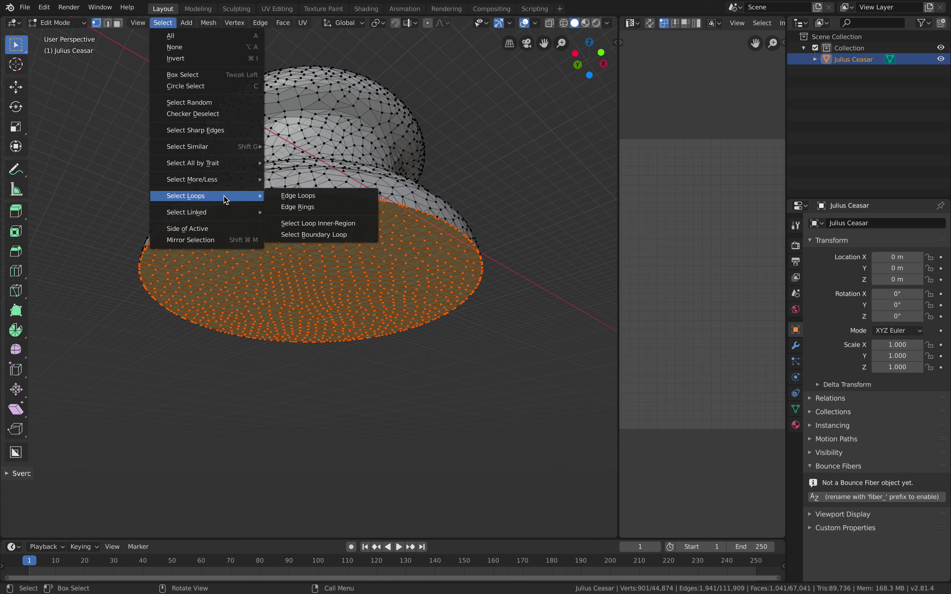
{"action": "left_click", "coordinate": [327, 235]}
{"action": "middle_click_drag", "start_coordinate": [505, 250], "coordinate": [218, 195]}
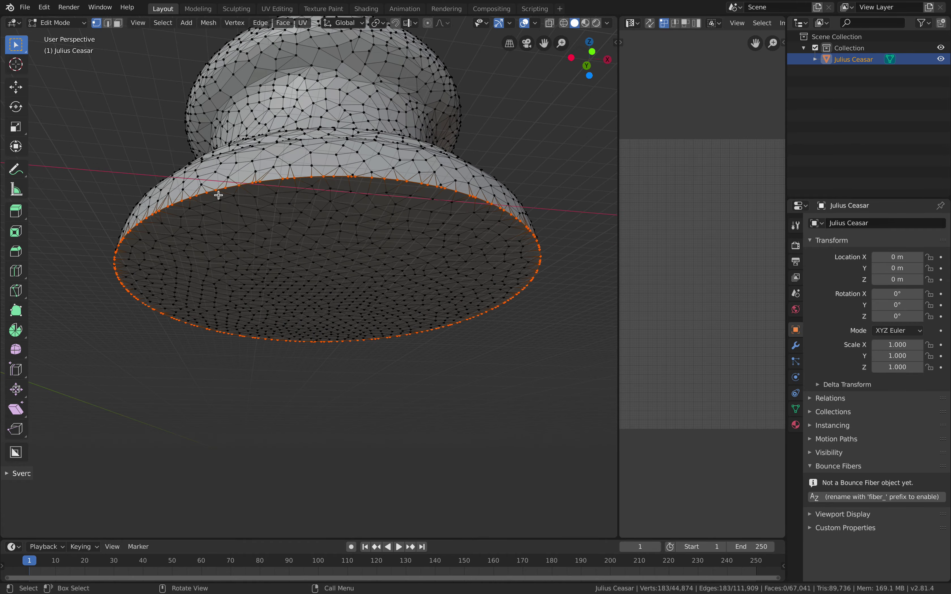
{"action": "middle_click_drag", "start_coordinate": [272, 305], "coordinate": [363, 307]}
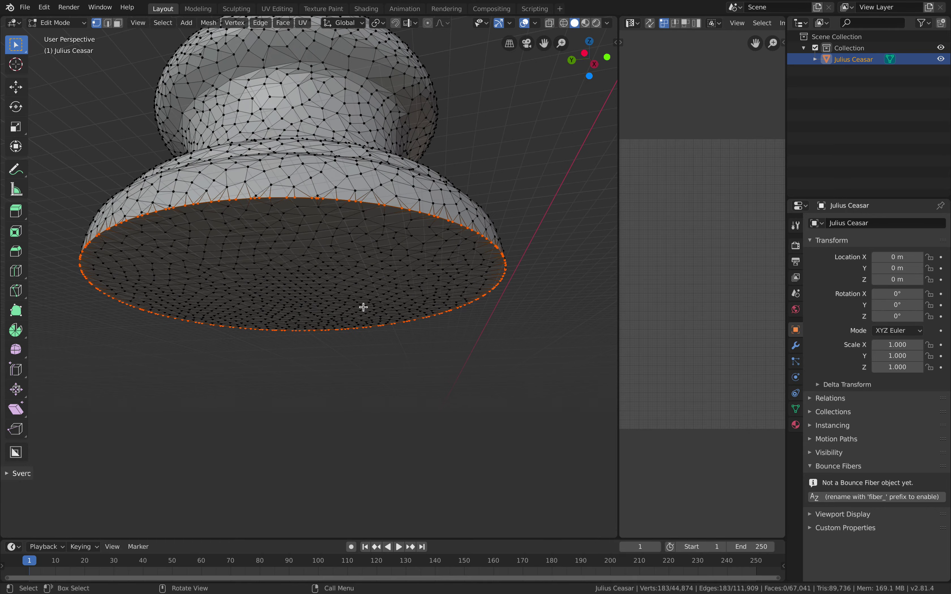
{"action": "key", "text": "ctrl+e"}
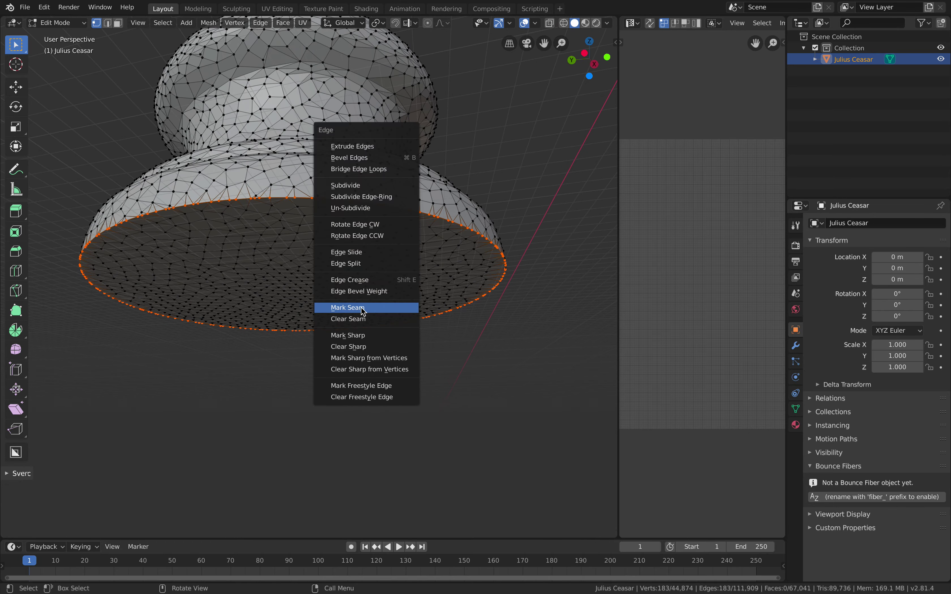
{"action": "left_click", "coordinate": [361, 308]}
{"action": "middle_click_drag", "start_coordinate": [358, 305], "coordinate": [334, 280]}
{"action": "key", "text": "a"}
{"action": "key", "text": "alt+a"}
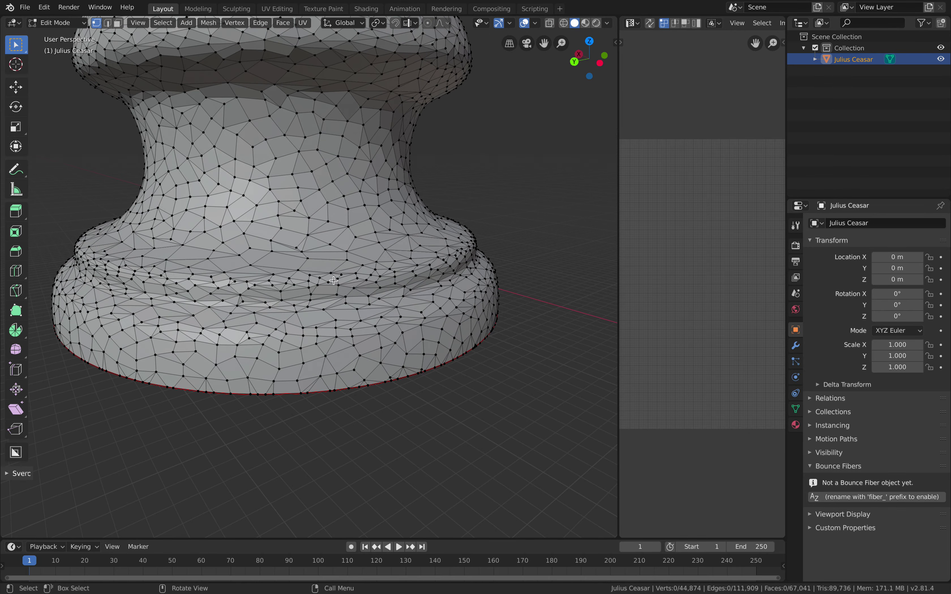
{"action": "key", "text": "ctrl+s"}
Step: Switch to face selection and circle-select all the large flat faces of the pedestal's top cap
{"action": "scroll", "coordinate": [334, 281], "scroll_direction": "down", "scroll_amount": 2}
{"action": "middle_click_drag", "start_coordinate": [319, 214], "coordinate": [313, 258]}
{"action": "middle_click_drag", "start_coordinate": [314, 196], "coordinate": [249, 192], "text": "shift"}
{"action": "scroll", "coordinate": [310, 266], "scroll_direction": "up", "scroll_amount": 4}
{"action": "scroll", "coordinate": [338, 233], "scroll_direction": "down", "scroll_amount": 5}
{"action": "left_click", "coordinate": [118, 23]}
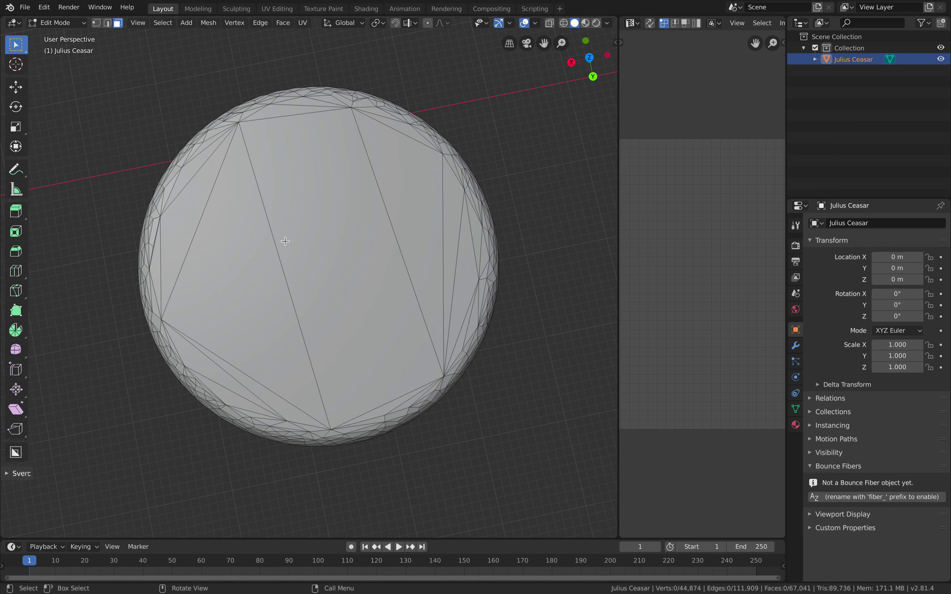
{"action": "key", "text": "c"}
{"action": "mouse_move", "coordinate": [226, 259]}
{"action": "left_mouse_down"}
{"action": "mouse_move", "coordinate": [203, 224]}
{"action": "mouse_move", "coordinate": [200, 177]}
{"action": "mouse_move", "coordinate": [245, 125]}
{"action": "left_mouse_up"}
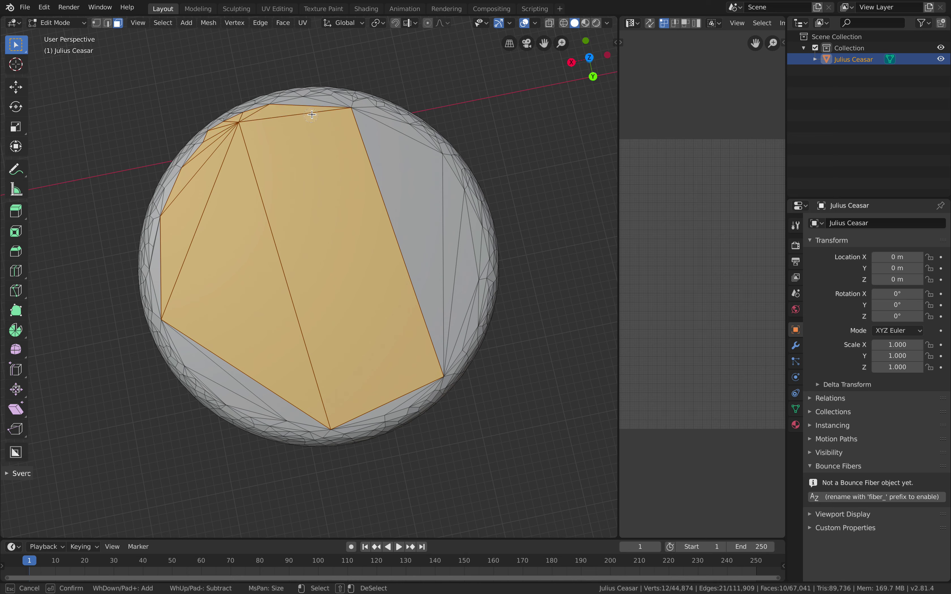
{"action": "mouse_move", "coordinate": [312, 115]}
{"action": "left_mouse_down"}
{"action": "mouse_move", "coordinate": [363, 128]}
{"action": "mouse_move", "coordinate": [348, 114]}
{"action": "left_mouse_up"}
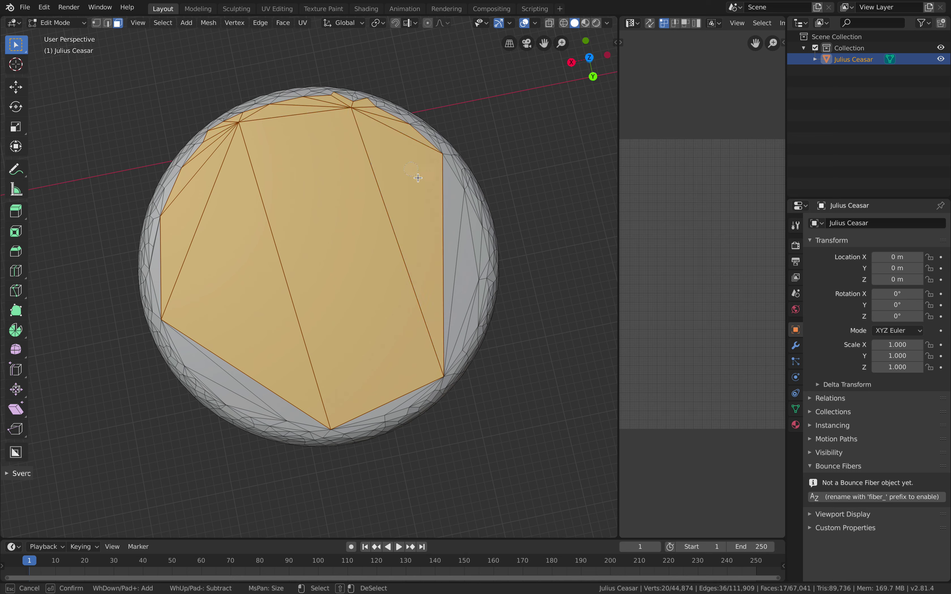
{"action": "left_click_drag", "start_coordinate": [417, 178], "coordinate": [462, 250]}
{"action": "left_click_drag", "start_coordinate": [319, 407], "coordinate": [232, 380]}
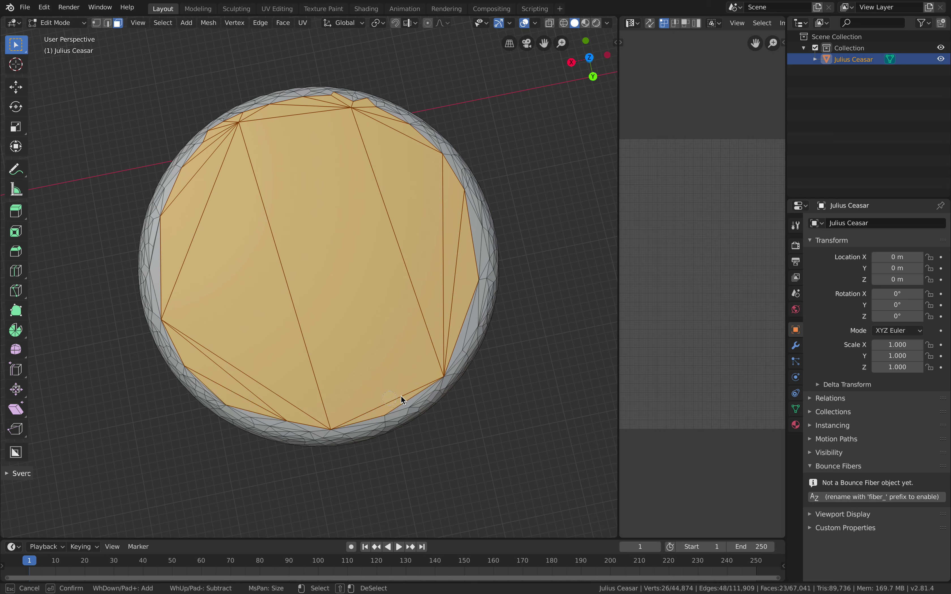
{"action": "left_click_drag", "start_coordinate": [461, 312], "coordinate": [458, 318]}
{"action": "key", "text": "Escape"}
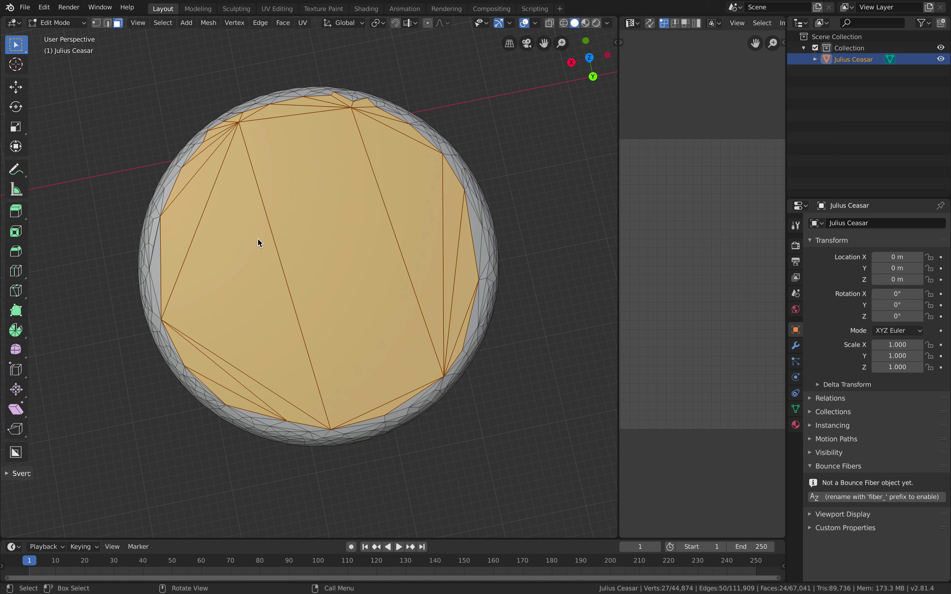
Step: Reduce the top cap selection to its boundary loop and mark it as a seam
{"action": "left_click", "coordinate": [161, 23]}
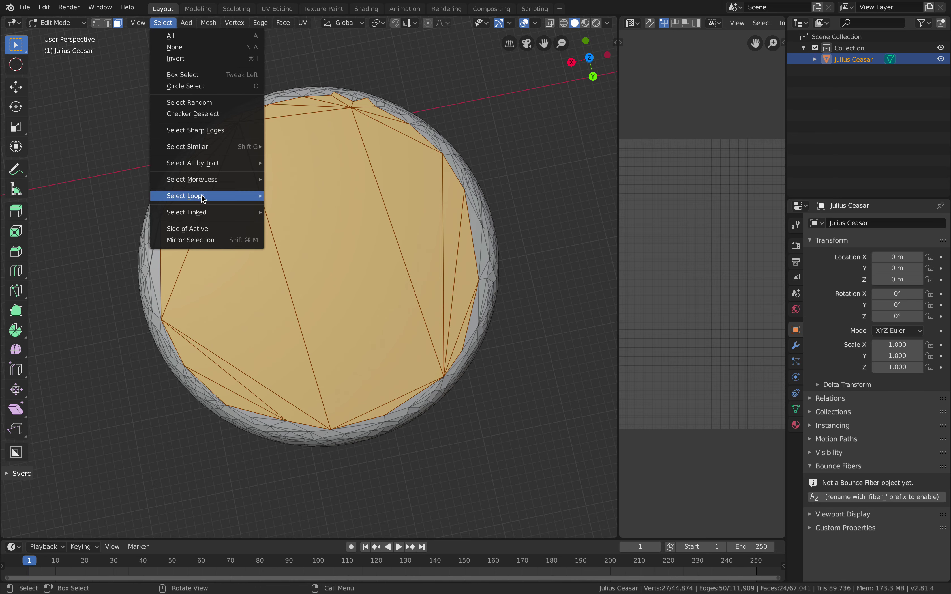
{"action": "mouse_move", "coordinate": [203, 195]}
{"action": "left_click", "coordinate": [318, 235]}
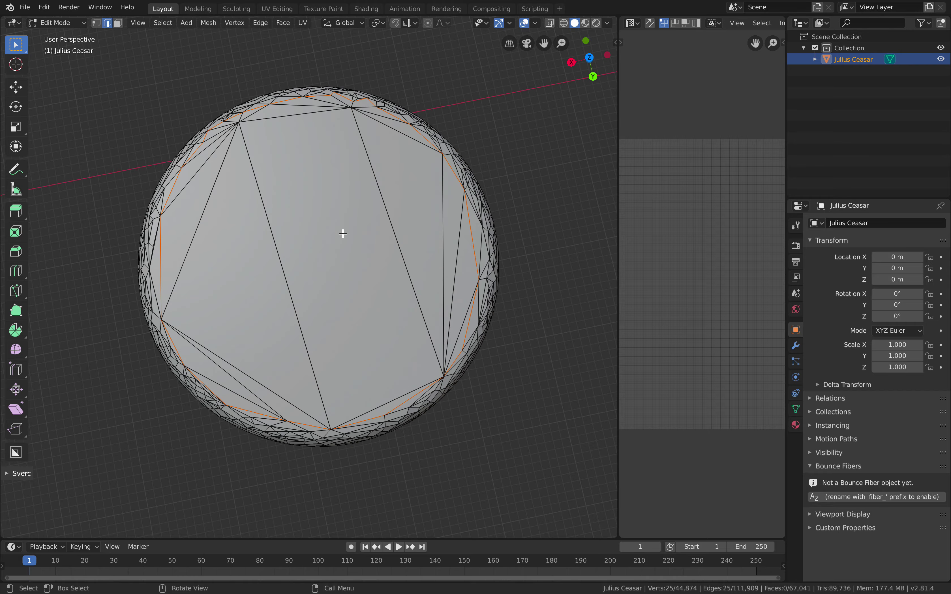
{"action": "middle_click_drag", "start_coordinate": [340, 228], "coordinate": [263, 201]}
{"action": "key", "text": "ctrl+e"}
{"action": "left_click", "coordinate": [351, 269]}
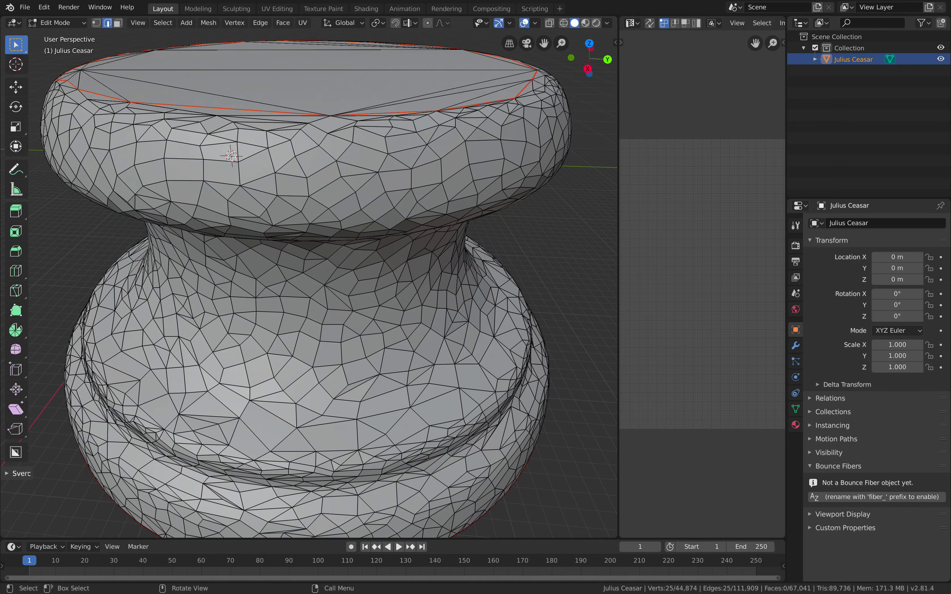
Step: Clear the selection and cycle through the vertex, edge and face selection modes, finishing in edge selection
{"action": "middle_click_drag", "start_coordinate": [281, 391], "coordinate": [324, 204], "text": "shift"}
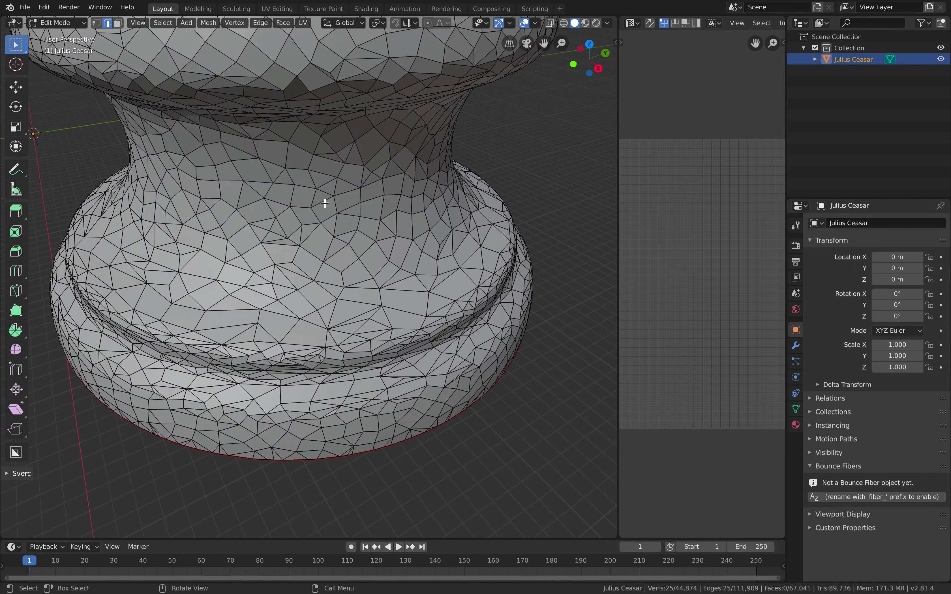
{"action": "middle_click_drag", "start_coordinate": [317, 392], "coordinate": [321, 221], "text": "ctrl"}
{"action": "scroll", "coordinate": [306, 232], "scroll_direction": "up", "scroll_amount": 3}
{"action": "scroll", "coordinate": [346, 228], "scroll_direction": "down", "scroll_amount": 5}
{"action": "scroll", "coordinate": [324, 237], "scroll_direction": "up", "scroll_amount": 3}
{"action": "scroll", "coordinate": [321, 221], "scroll_direction": "up", "scroll_amount": 1}
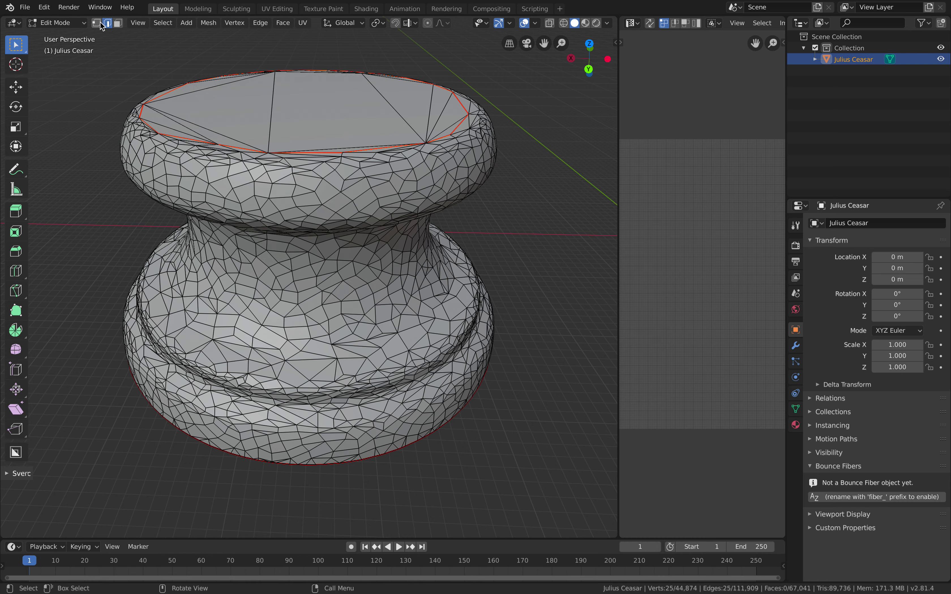
{"action": "left_click", "coordinate": [187, 110]}
{"action": "key", "text": "1"}
{"action": "key", "text": "2"}
{"action": "key", "text": "3"}
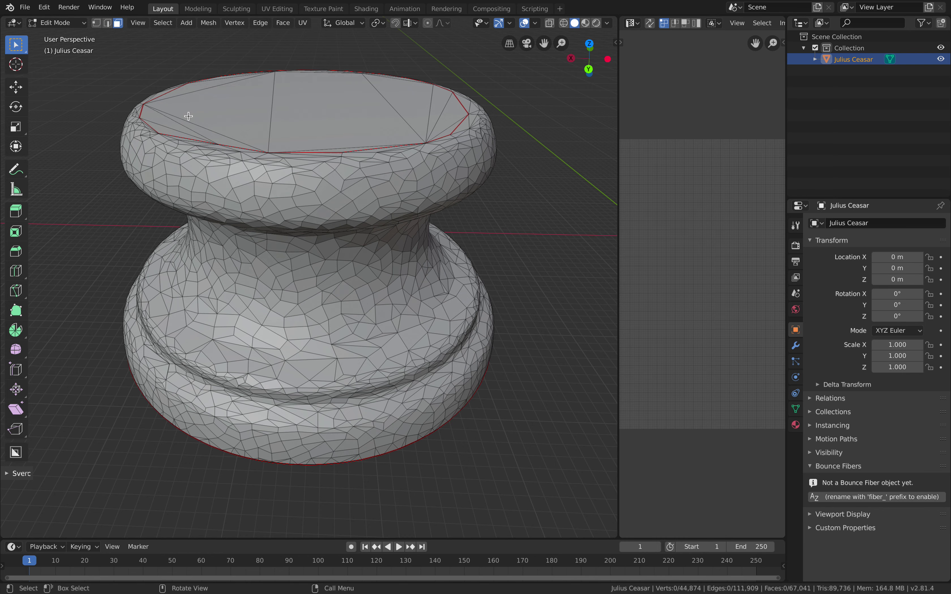
{"action": "key", "text": "2"}
{"action": "key", "text": "3"}
{"action": "key", "text": "2"}
{"action": "key", "text": "1"}
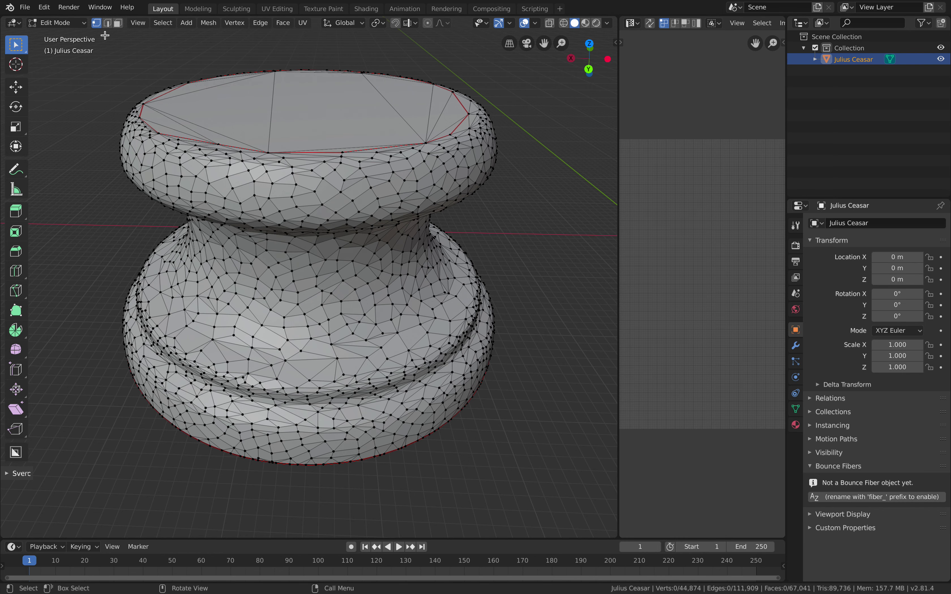
{"action": "key", "text": "2"}
{"action": "key", "text": "3"}
{"action": "key", "text": "2"}
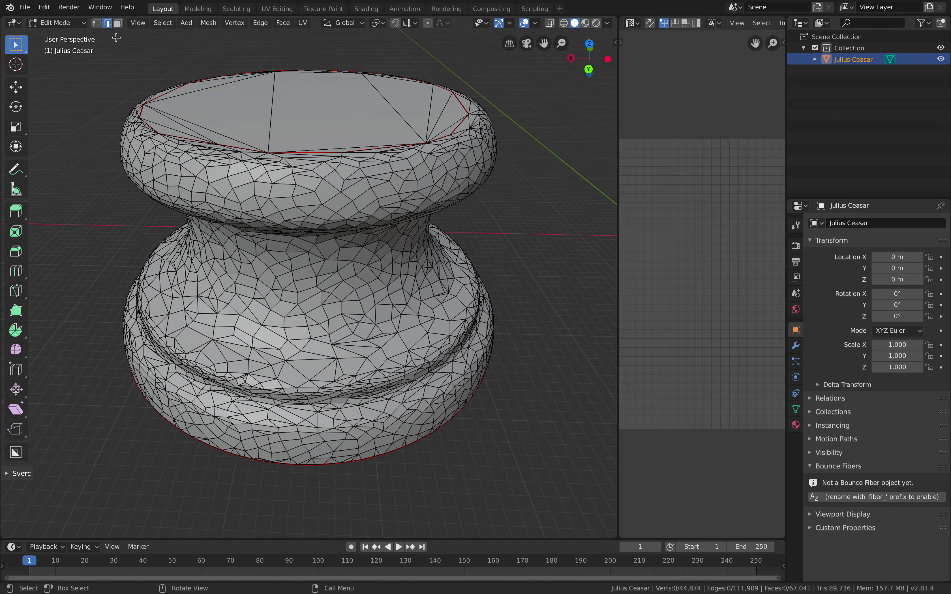
Step: Select a shortest-path line of edges down the pedestal's side from the top cap seam to the bottom rim and mark it as a seam
{"action": "scroll", "coordinate": [311, 173], "scroll_direction": "up", "scroll_amount": 6}
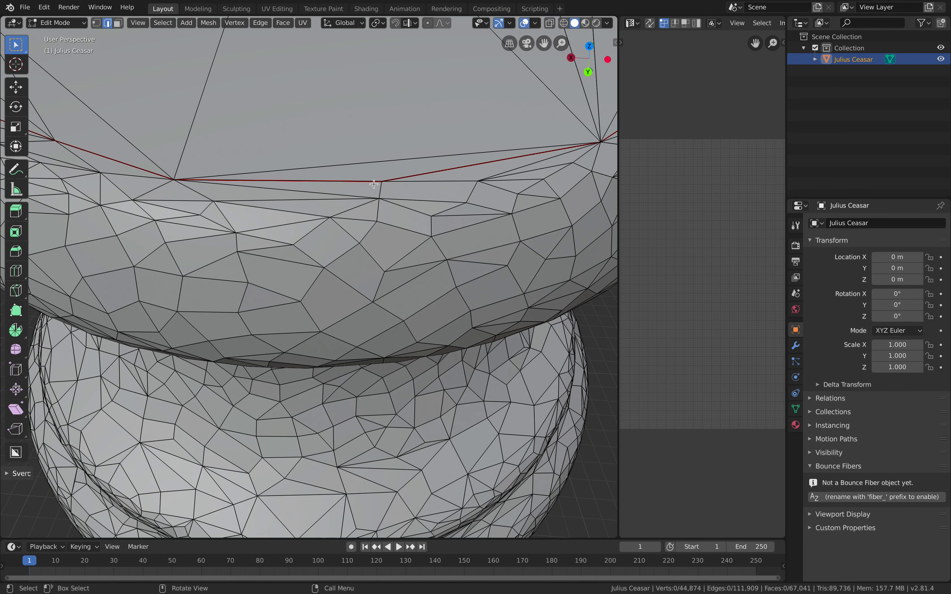
{"action": "left_click", "coordinate": [312, 280], "text": "ctrl"}
{"action": "scroll", "coordinate": [314, 236], "scroll_direction": "down", "scroll_amount": 8}
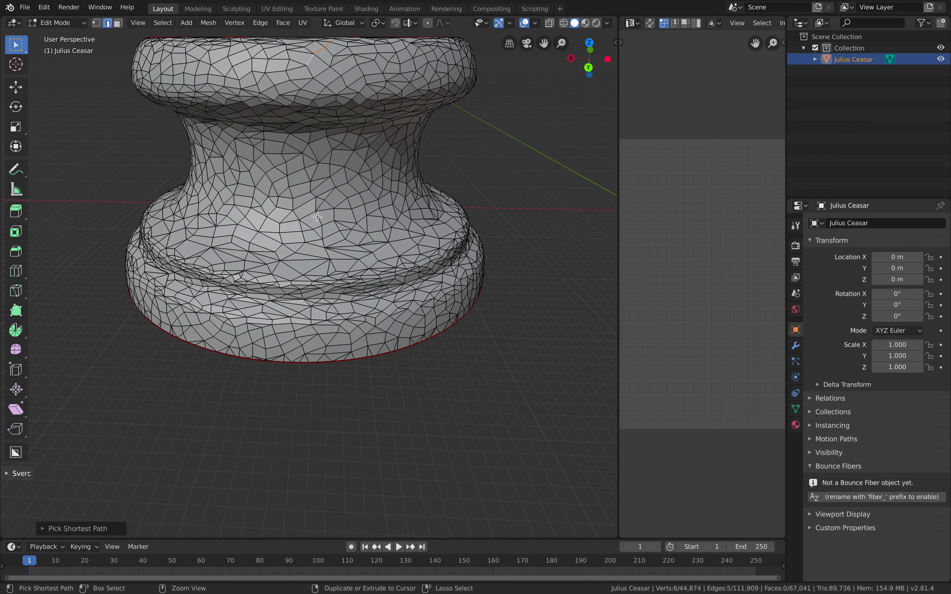
{"action": "left_click", "coordinate": [318, 217], "text": "ctrl"}
{"action": "scroll", "coordinate": [319, 217], "scroll_direction": "up", "scroll_amount": 1}
{"action": "scroll", "coordinate": [347, 287], "scroll_direction": "up", "scroll_amount": 3}
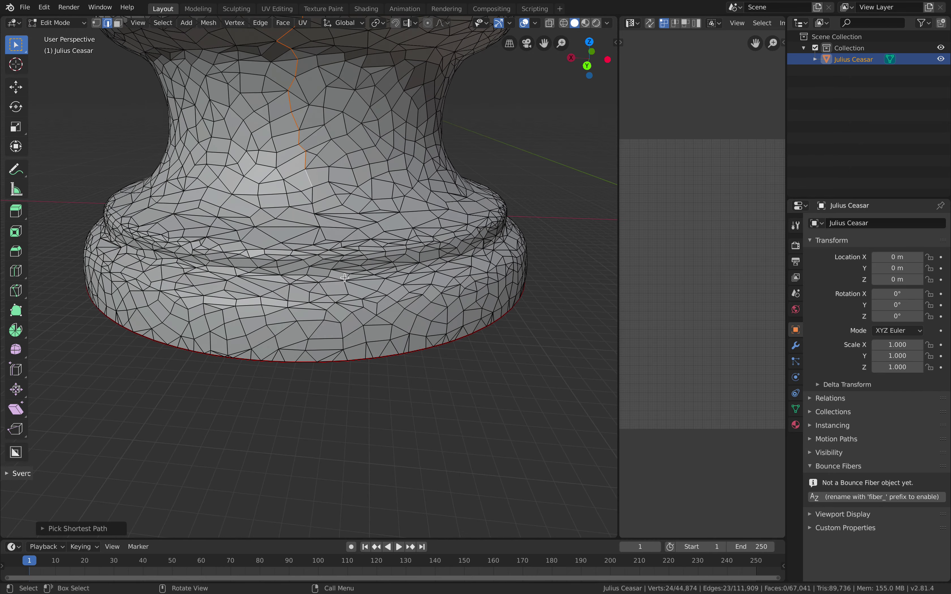
{"action": "left_click", "coordinate": [348, 347], "text": "ctrl"}
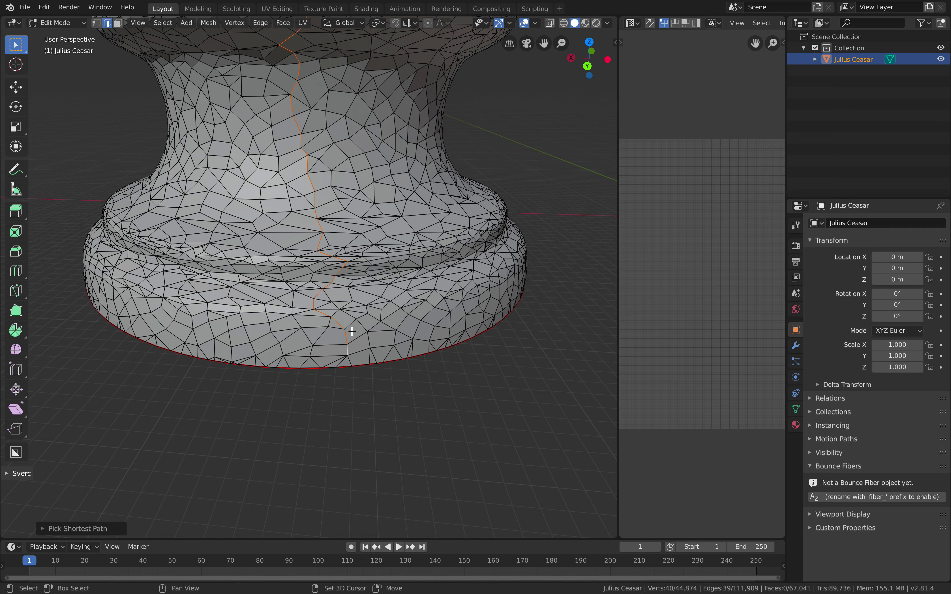
{"action": "middle_click_drag", "start_coordinate": [348, 347], "coordinate": [351, 286], "text": "shift"}
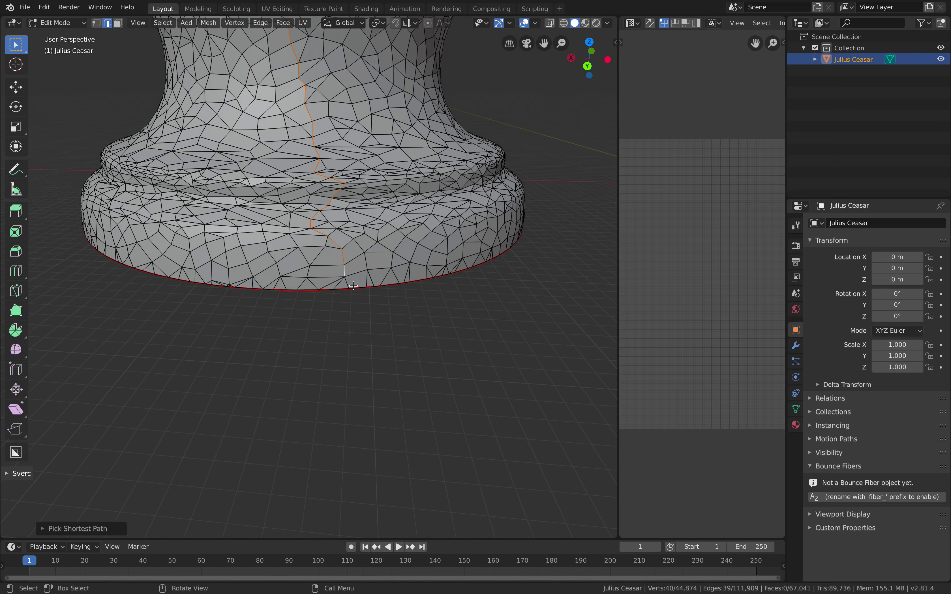
{"action": "key", "text": "ctrl+e"}
{"action": "left_click", "coordinate": [369, 287]}
{"action": "scroll", "coordinate": [369, 287], "scroll_direction": "down", "scroll_amount": 4}
{"action": "middle_click_drag", "start_coordinate": [370, 287], "coordinate": [393, 299]}
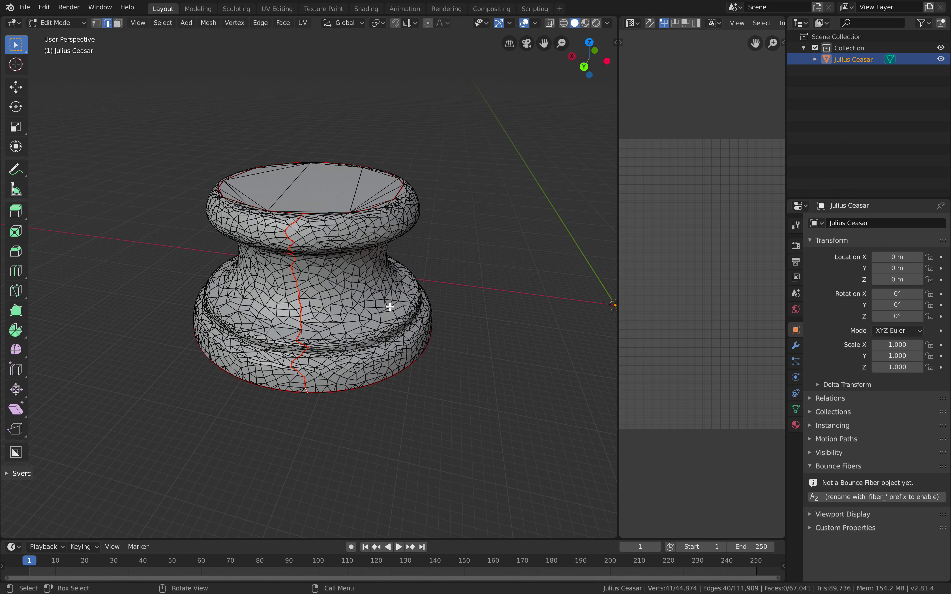
Step: Select the entire linked pedestal mesh, unwrap it along its seams, and widen the UV editor to show the islands
{"action": "key", "text": "l"}
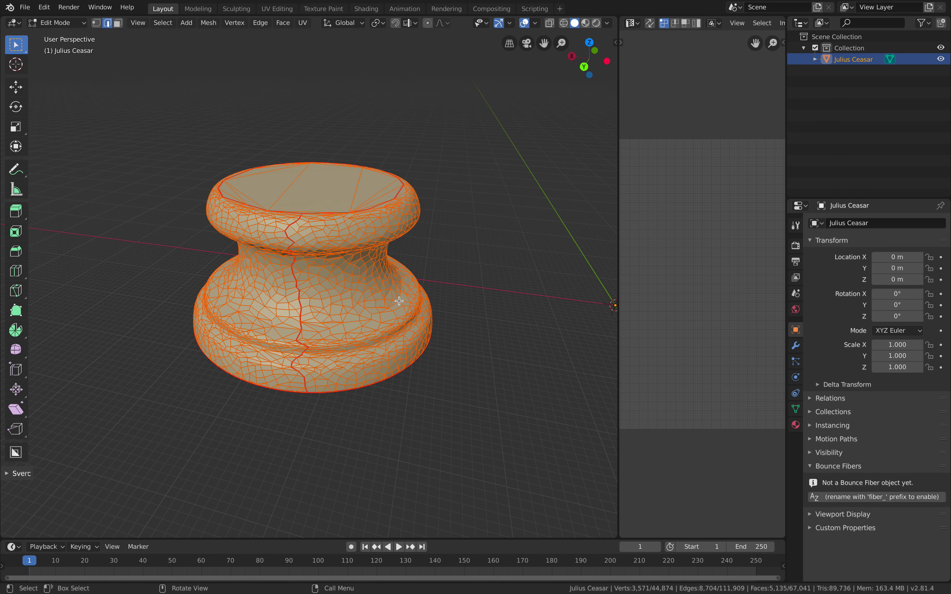
{"action": "key", "text": "u"}
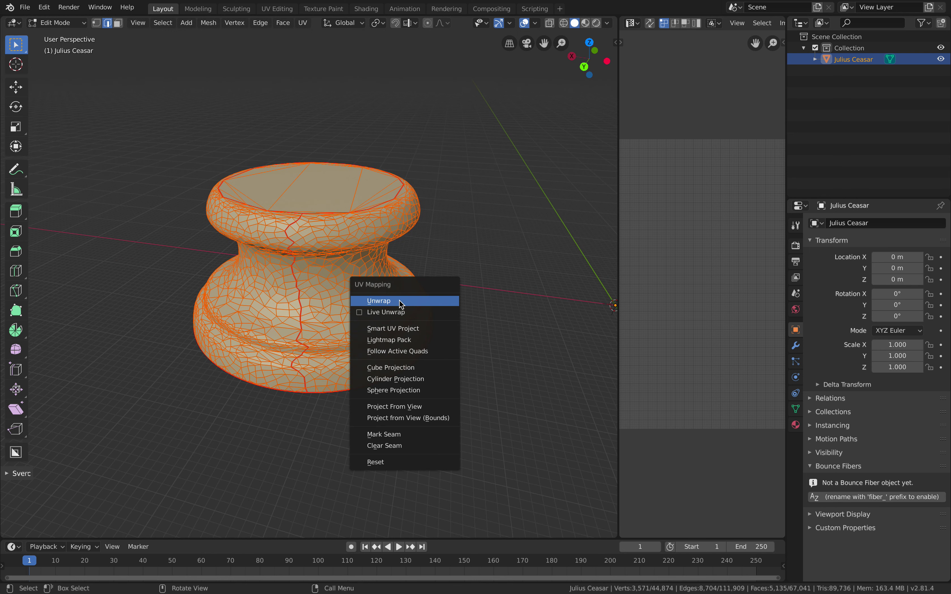
{"action": "left_click", "coordinate": [399, 300]}
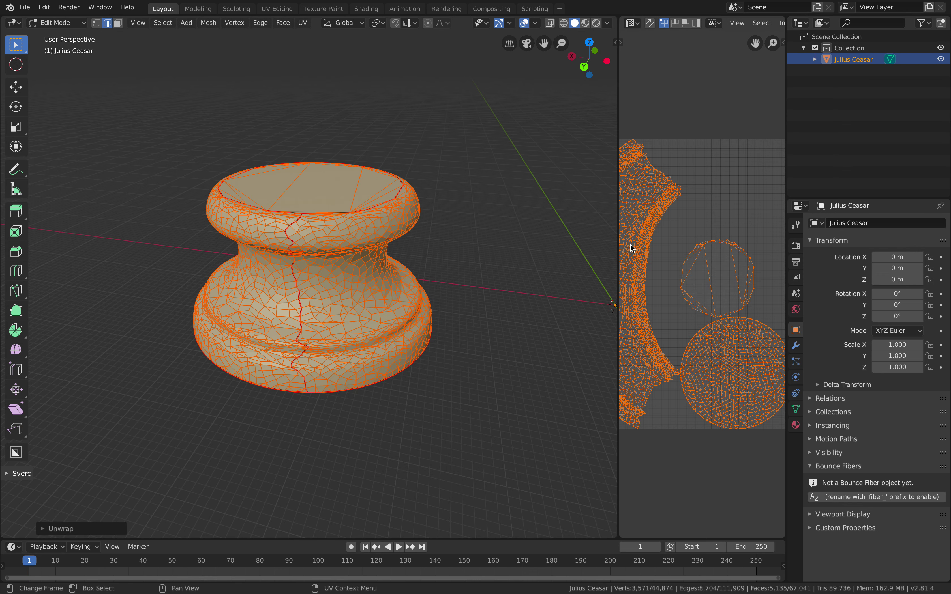
{"action": "left_click_drag", "start_coordinate": [618, 239], "coordinate": [434, 241]}
{"action": "scroll", "coordinate": [593, 307], "scroll_direction": "down", "scroll_amount": 4}
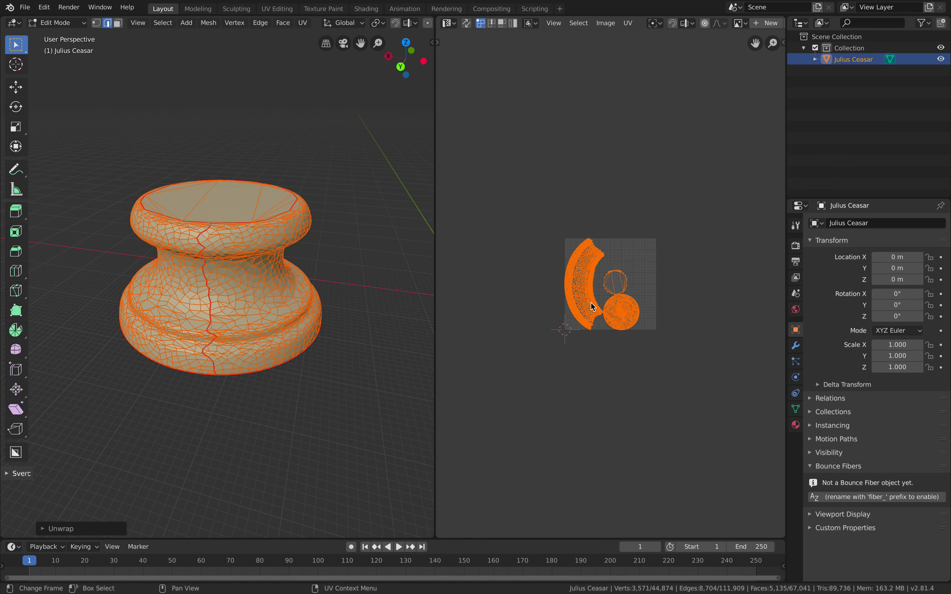
{"action": "scroll", "coordinate": [612, 295], "scroll_direction": "up", "scroll_amount": 2}
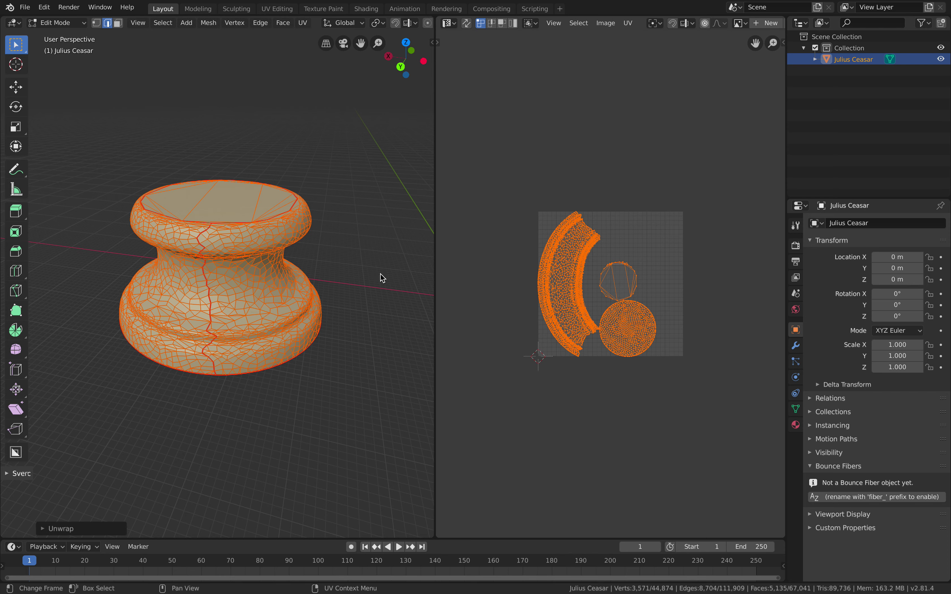
Step: Clear the selection and save the scene with Save As in the Desktop folder
{"action": "left_click", "coordinate": [395, 291]}
{"action": "scroll", "coordinate": [395, 290], "scroll_direction": "down", "scroll_amount": 1}
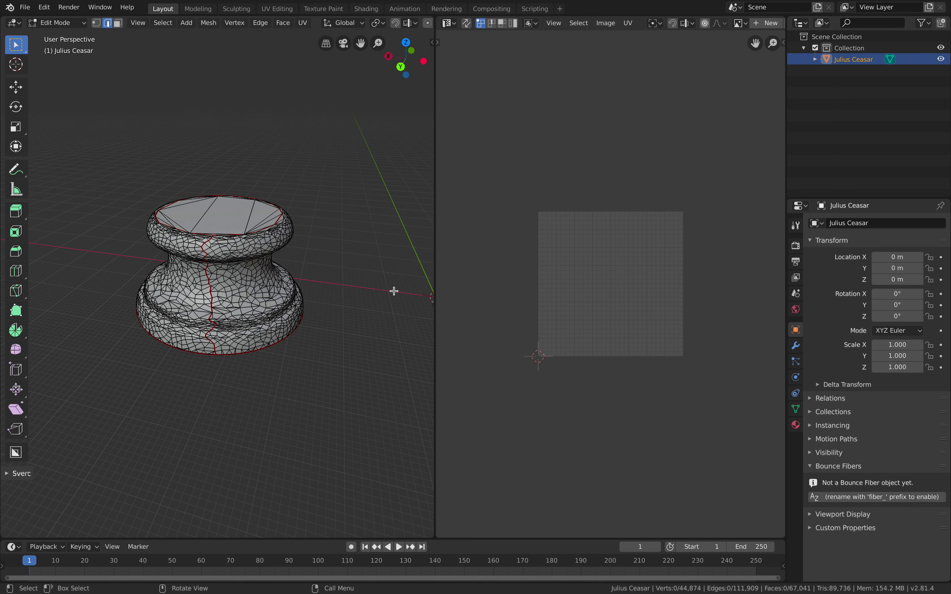
{"action": "left_click", "coordinate": [25, 7]}
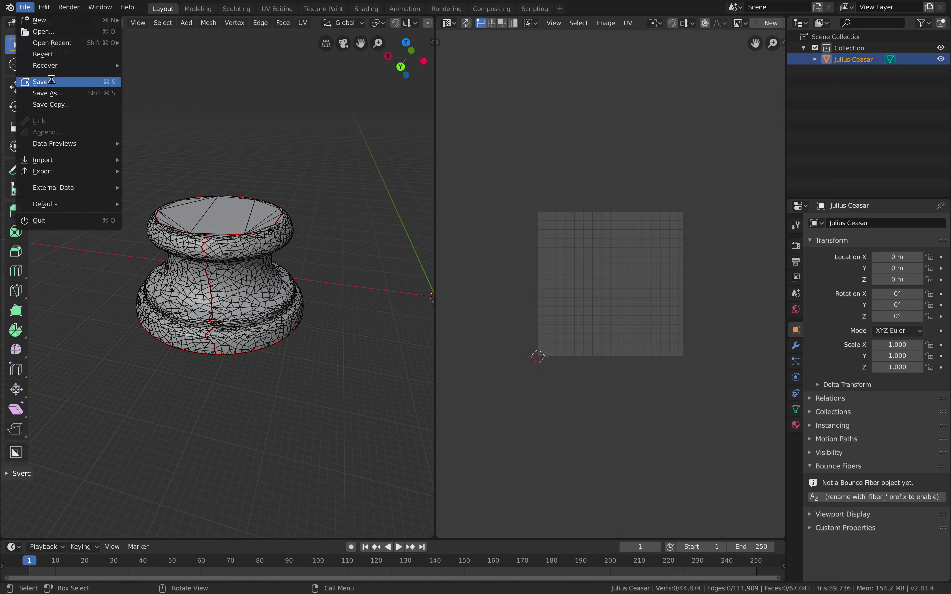
{"action": "left_click", "coordinate": [25, 7]}
{"action": "left_click", "coordinate": [24, 7]}
{"action": "left_click", "coordinate": [47, 93]}
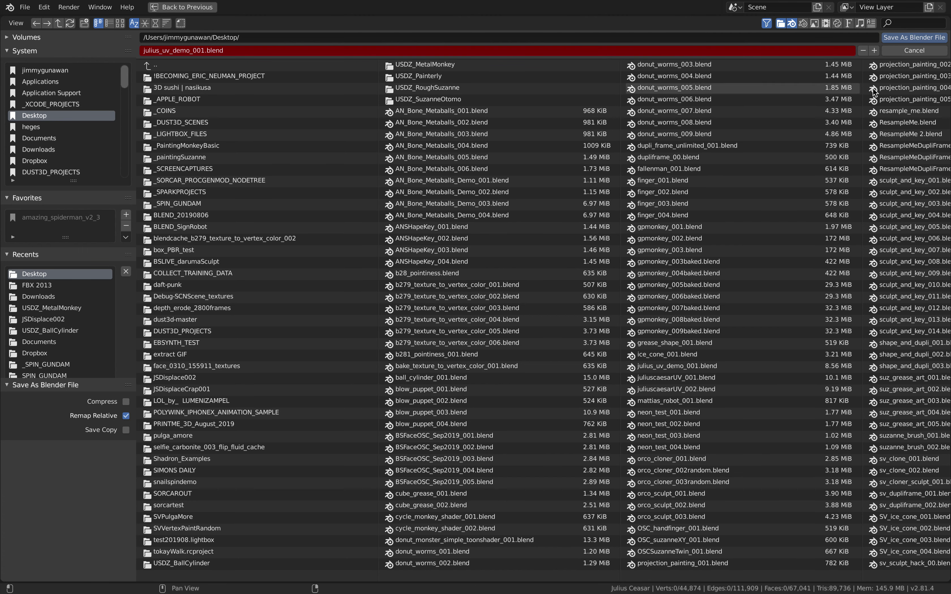
{"action": "left_click", "coordinate": [891, 38]}
Step: View the whole bust in Object Mode and return to Edit Mode
{"action": "middle_click_drag", "start_coordinate": [276, 282], "coordinate": [295, 287]}
{"action": "key", "text": "Tab"}
{"action": "scroll", "coordinate": [316, 301], "scroll_direction": "down", "scroll_amount": 3}
{"action": "scroll", "coordinate": [315, 301], "scroll_direction": "down", "scroll_amount": 4}
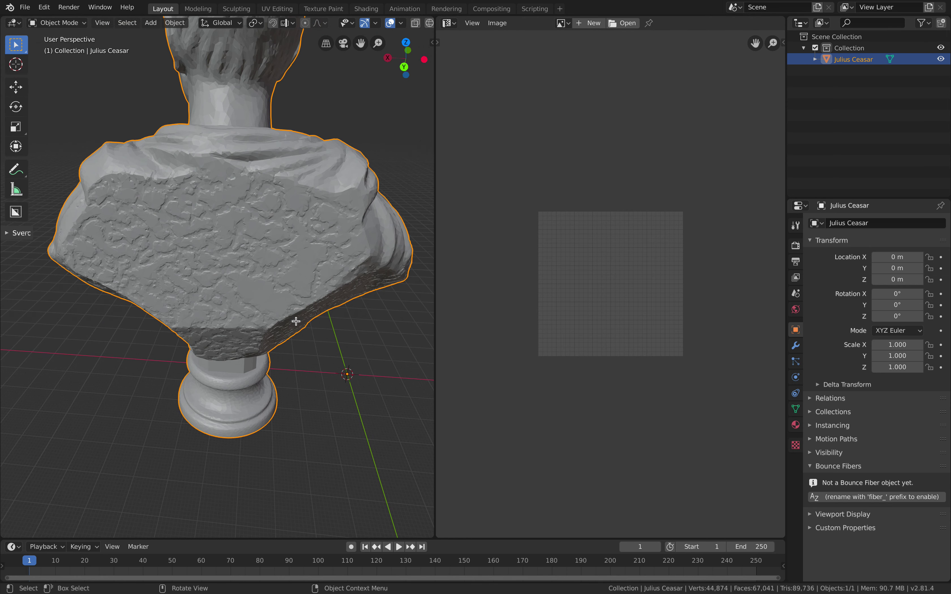
{"action": "key", "text": "Tab"}
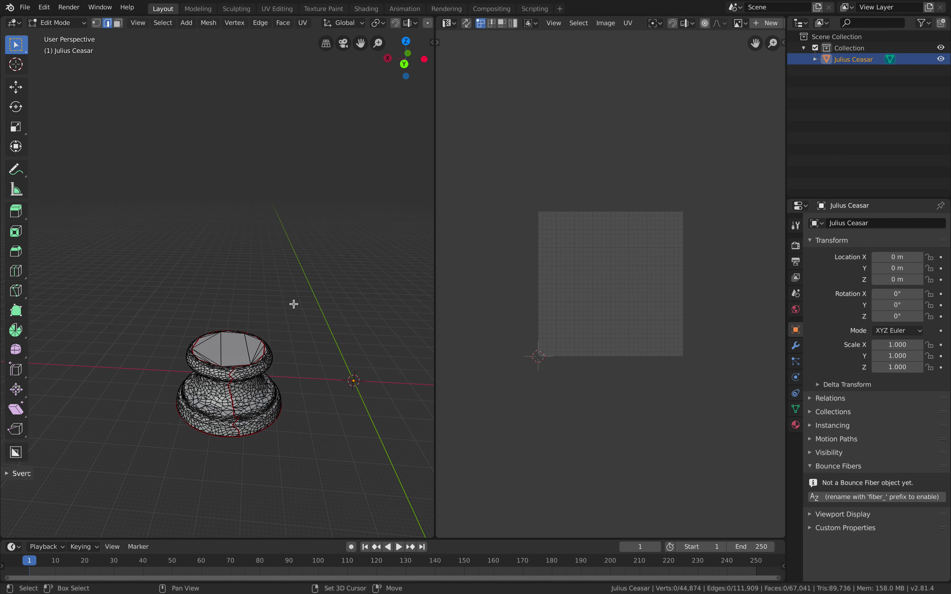
Step: Reveal all hidden geometry of the bust and enlarge the 3D viewport around it
{"action": "key", "text": "shift+h"}
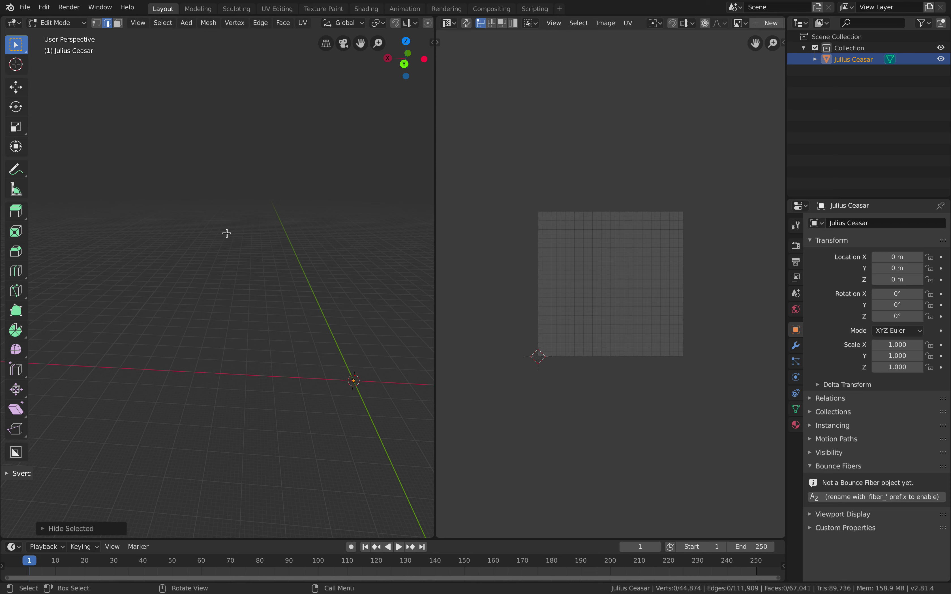
{"action": "left_click", "coordinate": [165, 24]}
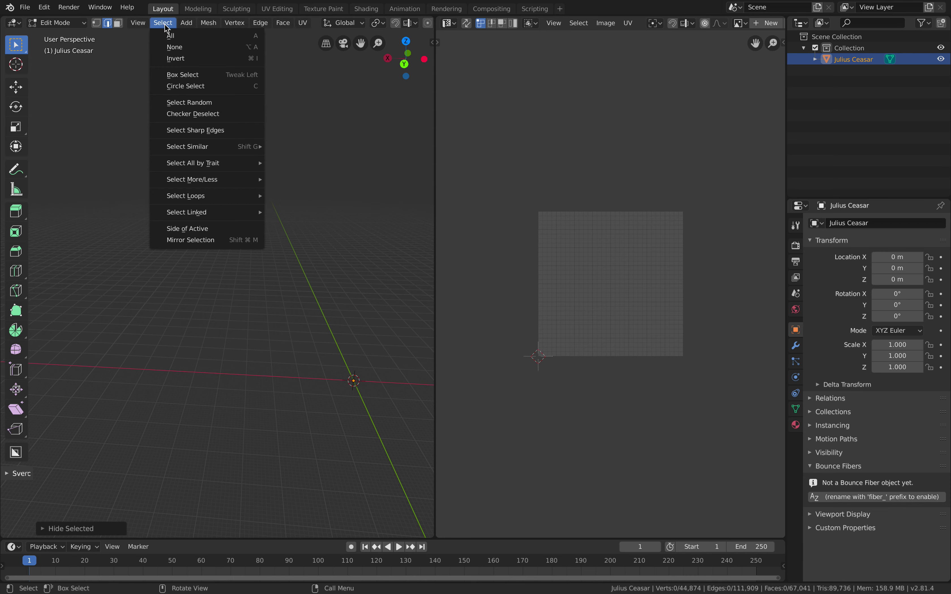
{"action": "mouse_move", "coordinate": [138, 23]}
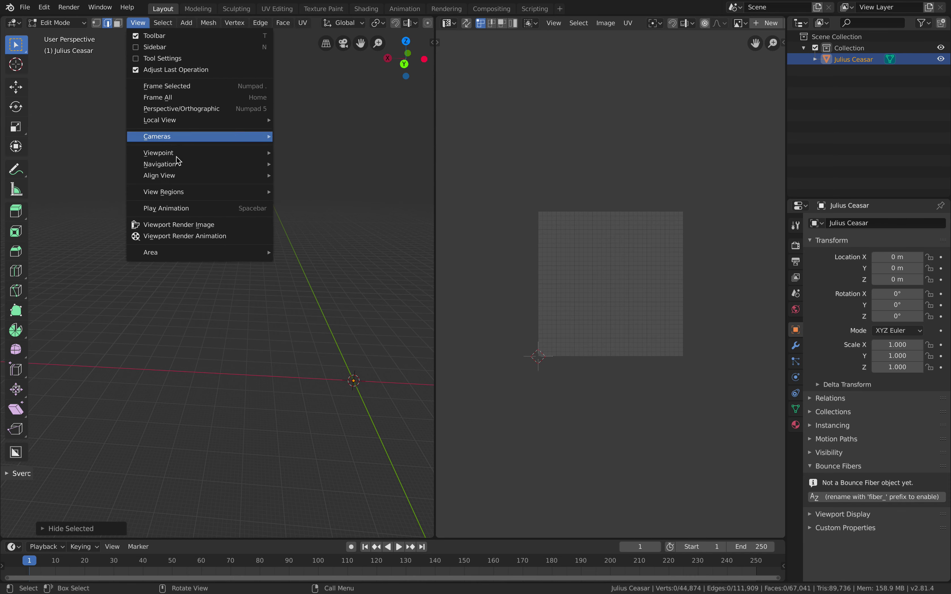
{"action": "left_click", "coordinate": [185, 23]}
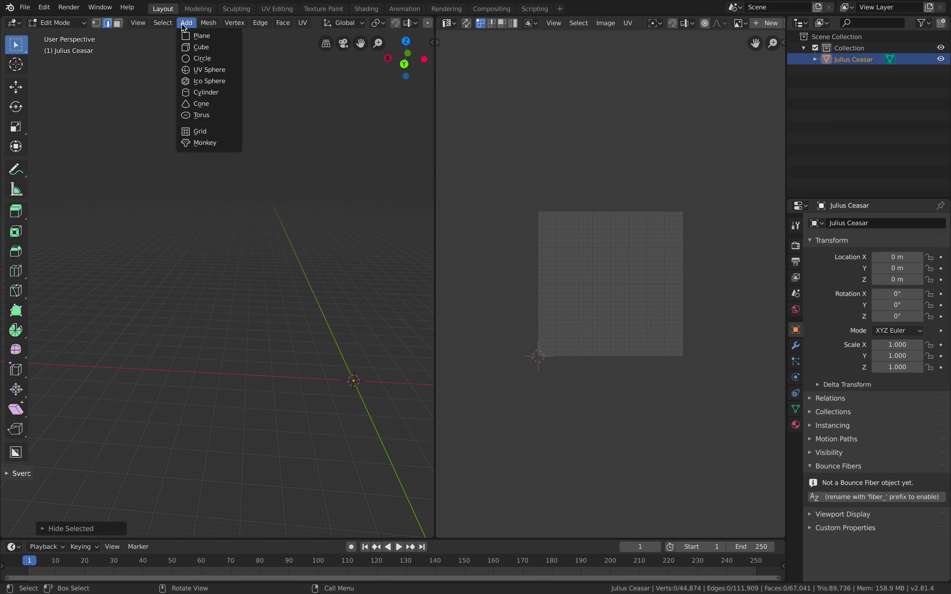
{"action": "mouse_move", "coordinate": [216, 25]}
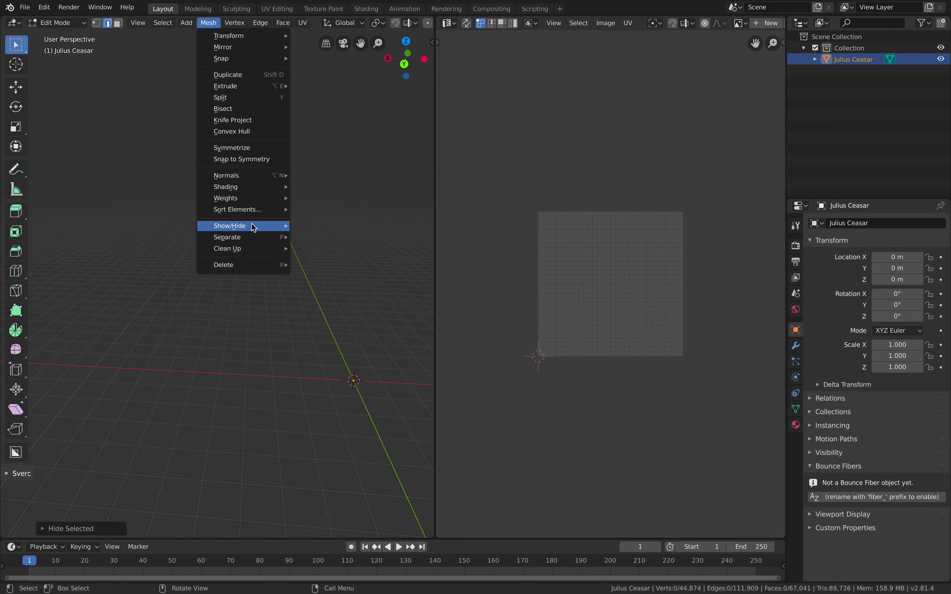
{"action": "mouse_move", "coordinate": [254, 226]}
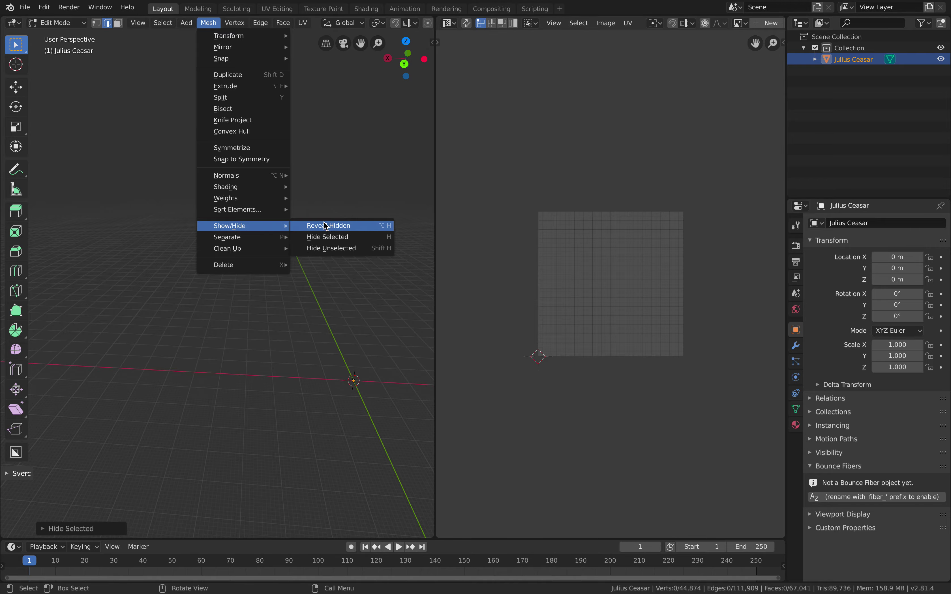
{"action": "left_click", "coordinate": [333, 226]}
{"action": "scroll", "coordinate": [263, 236], "scroll_direction": "down", "scroll_amount": 2}
{"action": "scroll", "coordinate": [263, 236], "scroll_direction": "up", "scroll_amount": 3}
{"action": "middle_click_drag", "start_coordinate": [263, 235], "coordinate": [277, 275], "text": "shift"}
{"action": "middle_click_drag", "start_coordinate": [393, 267], "coordinate": [422, 235]}
{"action": "left_click_drag", "start_coordinate": [435, 232], "coordinate": [534, 232]}
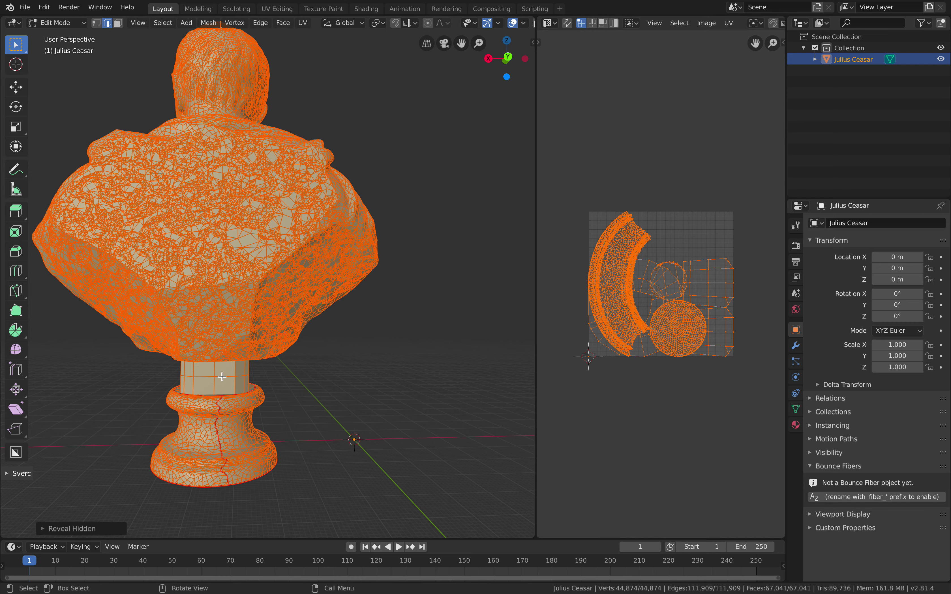
Step: Select the whole mesh, widen the UV editor, and pack all UV islands so they no longer overlap
{"action": "left_click", "coordinate": [221, 377]}
{"action": "key", "text": "a"}
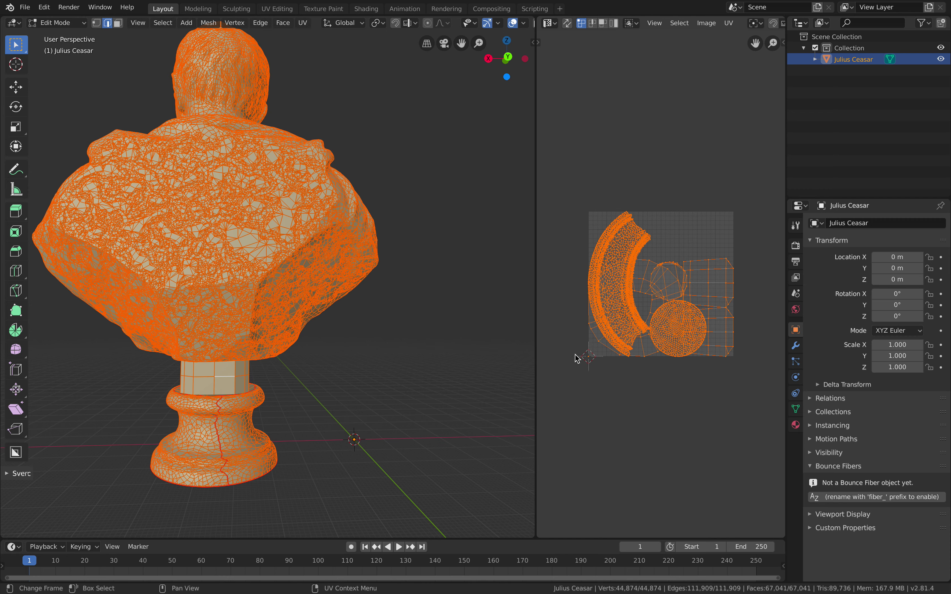
{"action": "left_click_drag", "start_coordinate": [536, 232], "coordinate": [448, 228]}
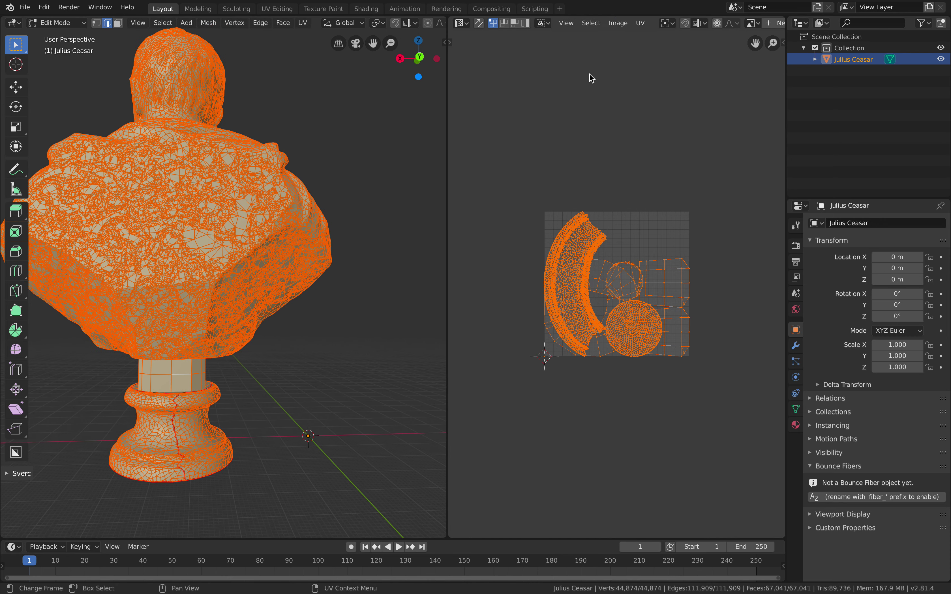
{"action": "left_click", "coordinate": [640, 23]}
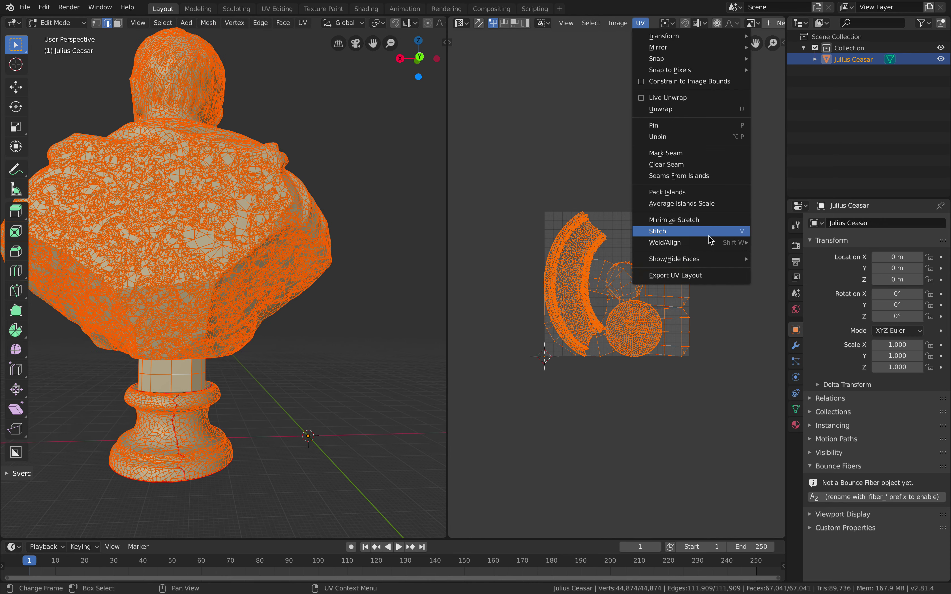
{"action": "mouse_move", "coordinate": [711, 266]}
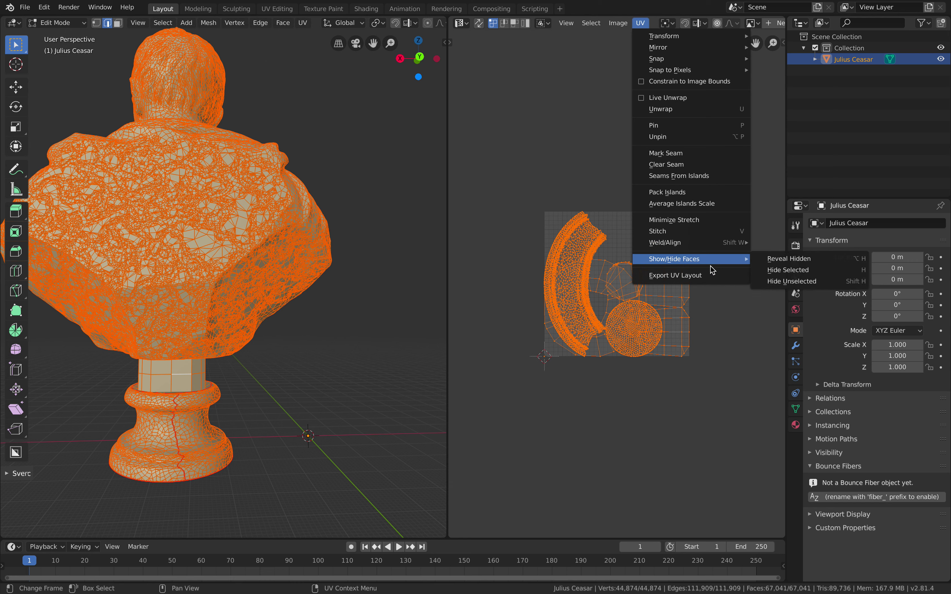
{"action": "left_click", "coordinate": [695, 193]}
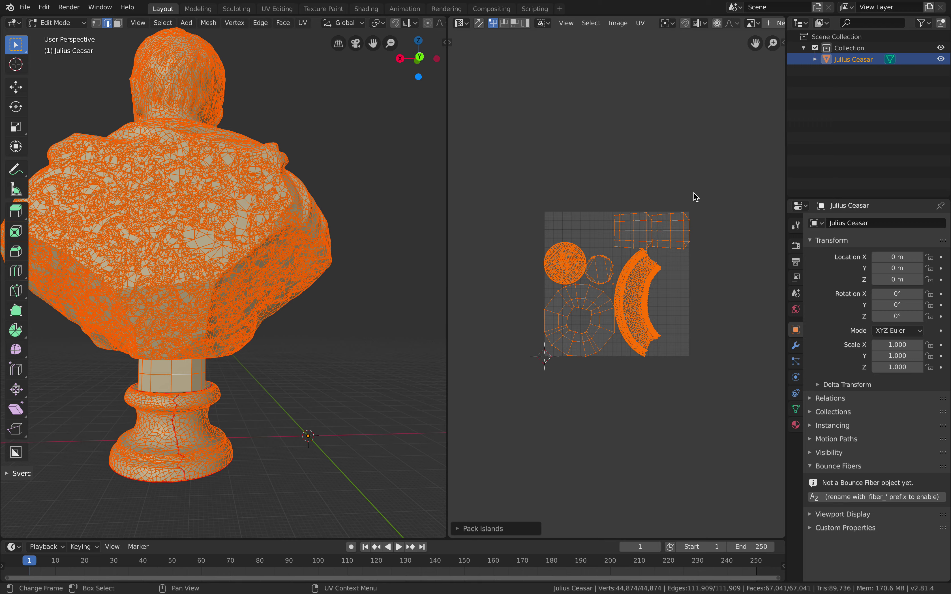
Step: Clear the selection, select the linked head-and-torso mesh, and hide all unselected geometry to isolate it
{"action": "middle_click_drag", "start_coordinate": [268, 244], "coordinate": [287, 265]}
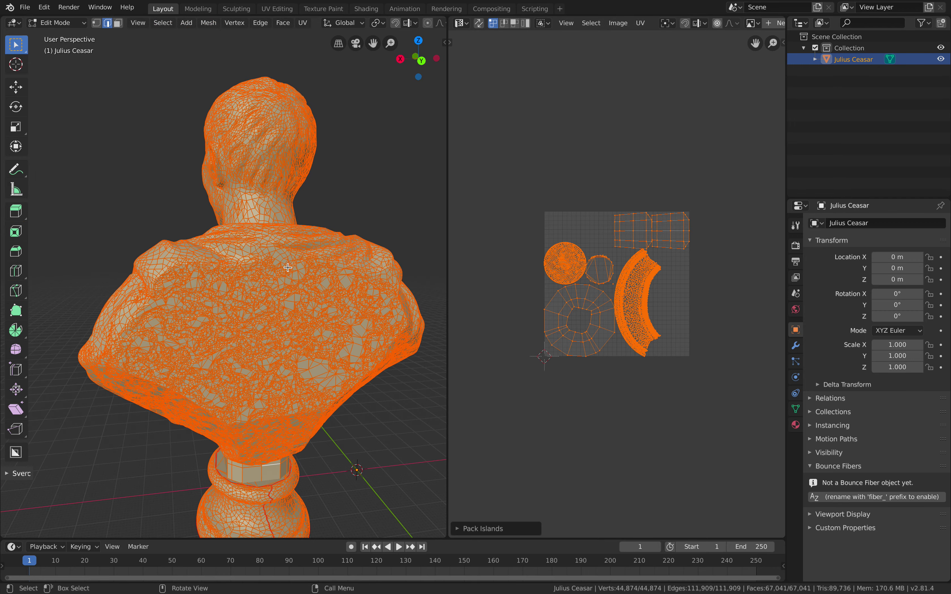
{"action": "key", "text": "alt+a"}
{"action": "middle_click_drag", "start_coordinate": [266, 223], "coordinate": [276, 251]}
{"action": "left_click", "coordinate": [277, 252]}
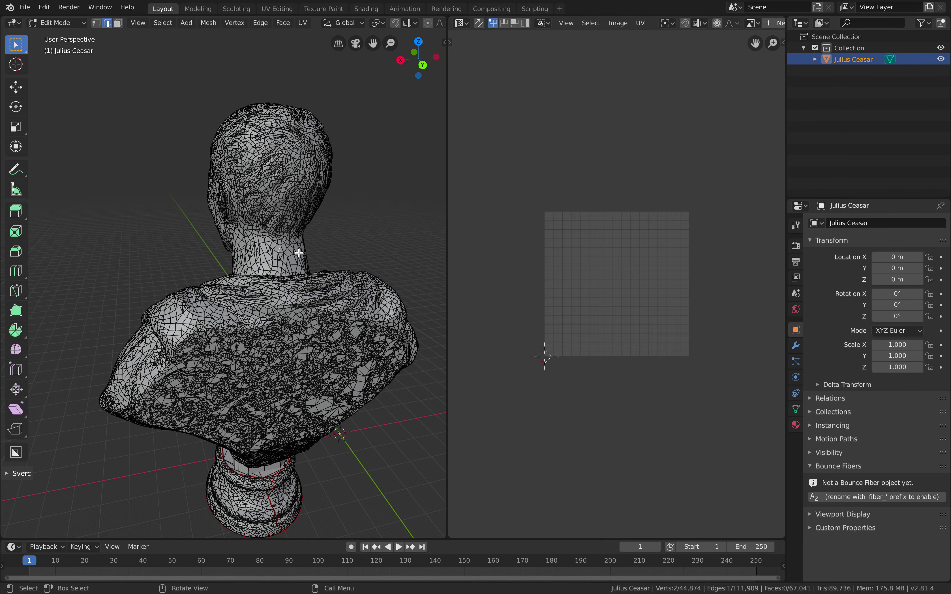
{"action": "key", "text": "ctrl+l"}
{"action": "middle_click_drag", "start_coordinate": [283, 247], "coordinate": [239, 234]}
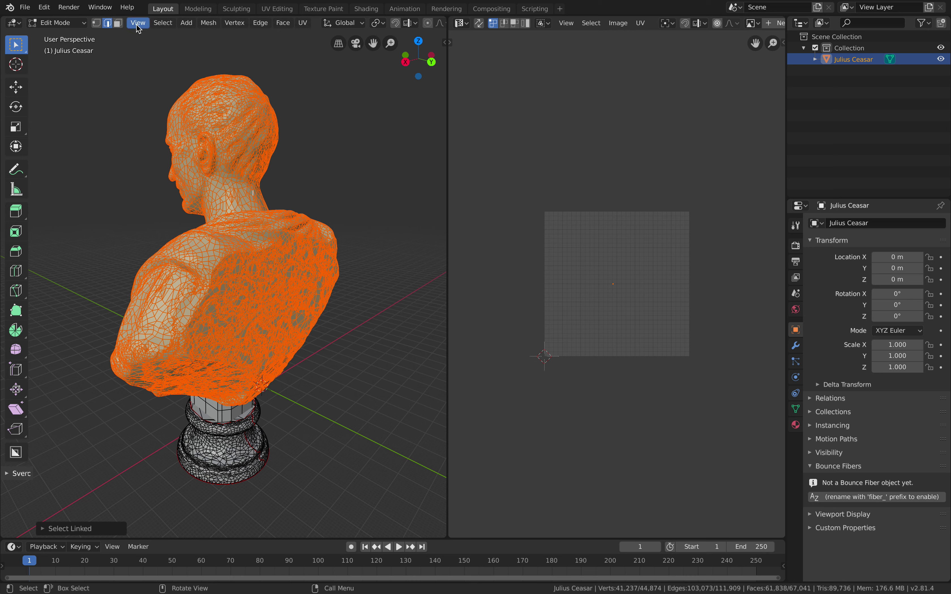
{"action": "left_click", "coordinate": [183, 24]}
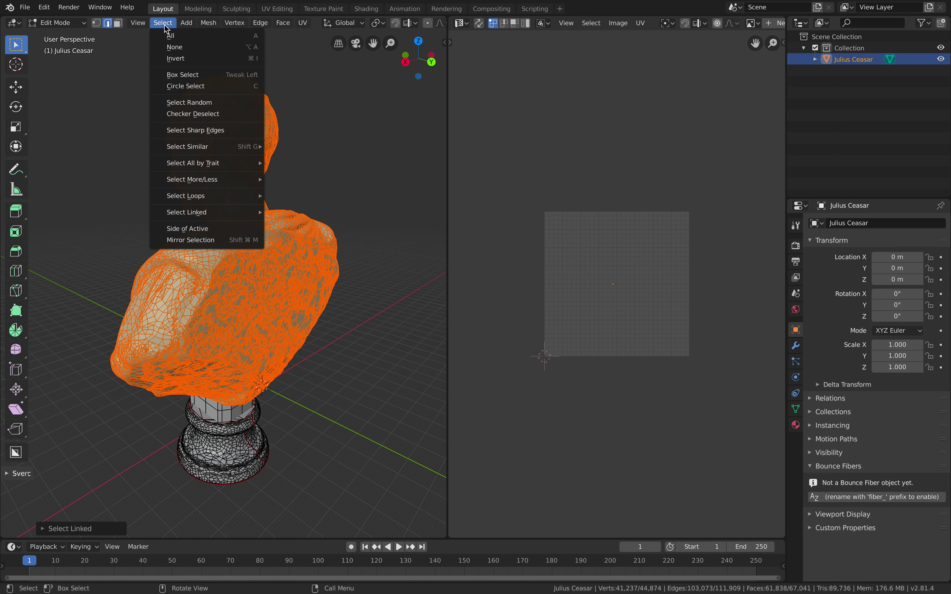
{"action": "mouse_move", "coordinate": [199, 28]}
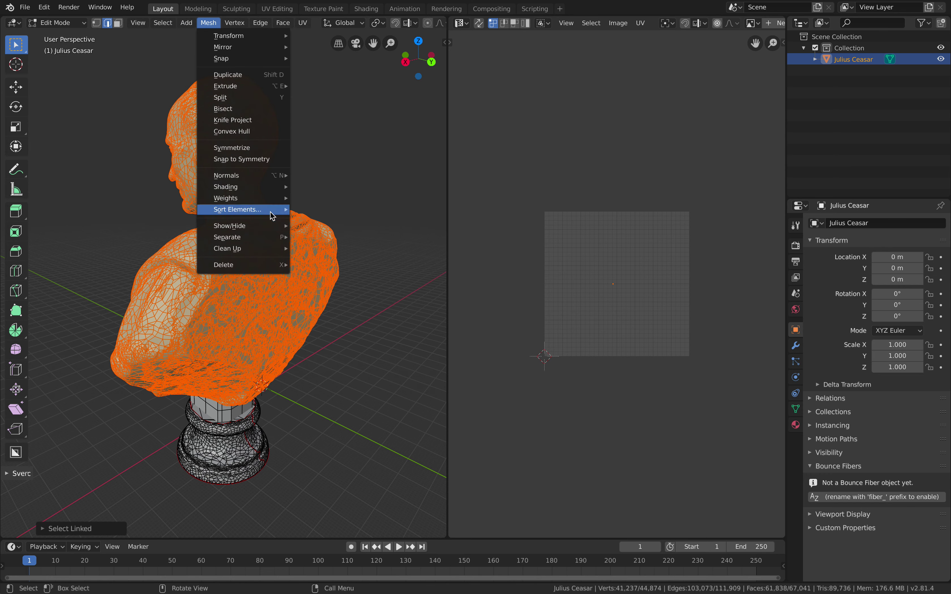
{"action": "mouse_move", "coordinate": [272, 225]}
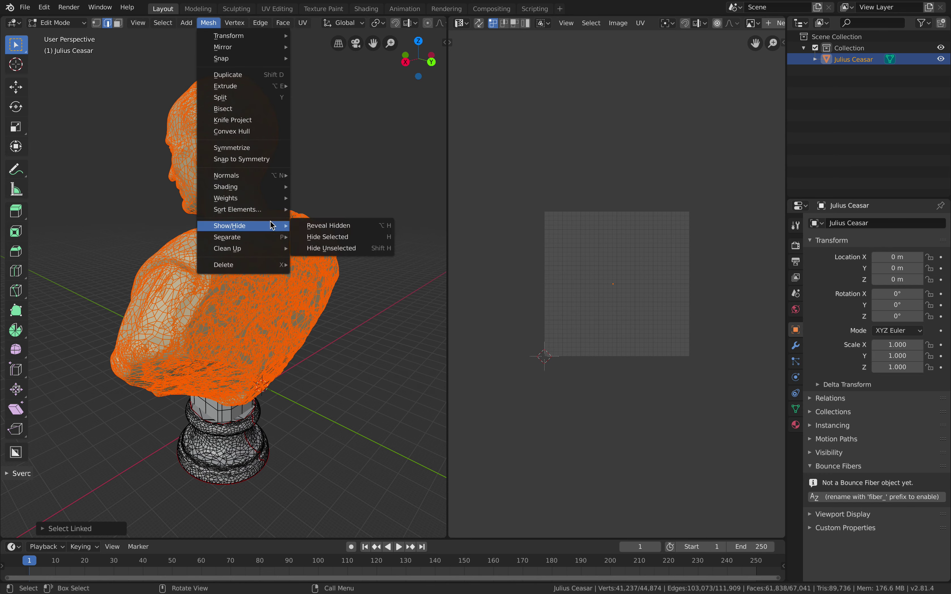
{"action": "left_click", "coordinate": [323, 249]}
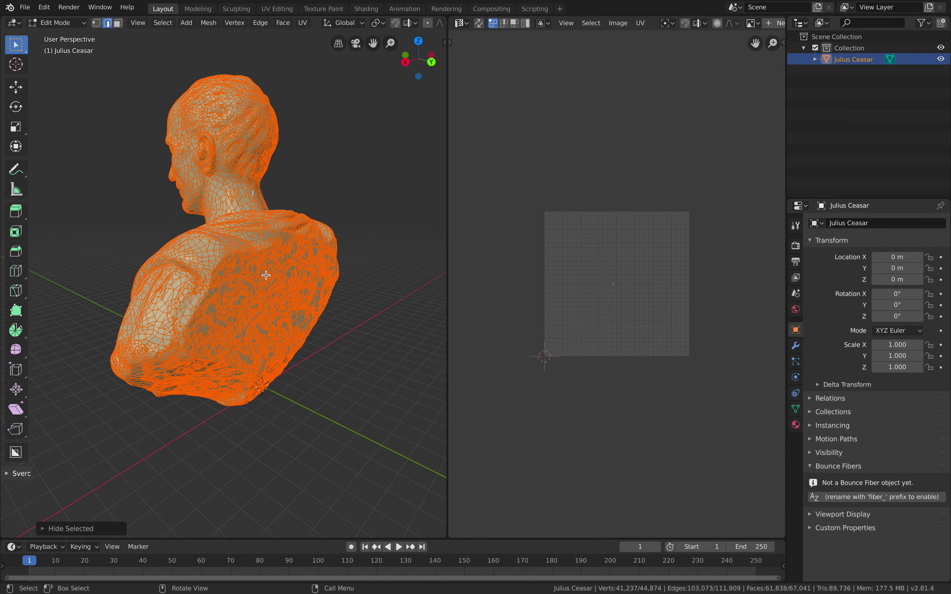
Step: Clear the selection on the isolated head-and-torso mesh
{"action": "middle_click_drag", "start_coordinate": [269, 275], "coordinate": [355, 299]}
{"action": "left_click", "coordinate": [307, 237]}
{"action": "middle_click_drag", "start_coordinate": [307, 237], "coordinate": [361, 201]}
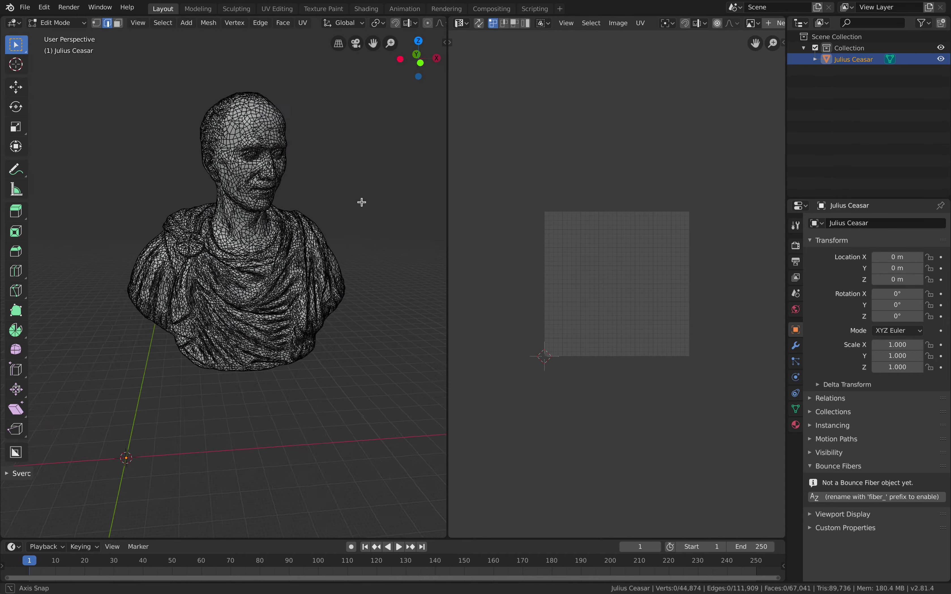
Step: Examine the face, neck and draped collar from several angles to find where a neckline seam can run
{"action": "middle_click_drag", "start_coordinate": [283, 202], "coordinate": [283, 261], "text": "shift"}
{"action": "scroll", "coordinate": [243, 263], "scroll_direction": "up", "scroll_amount": 3}
{"action": "middle_click_drag", "start_coordinate": [236, 302], "coordinate": [210, 272]}
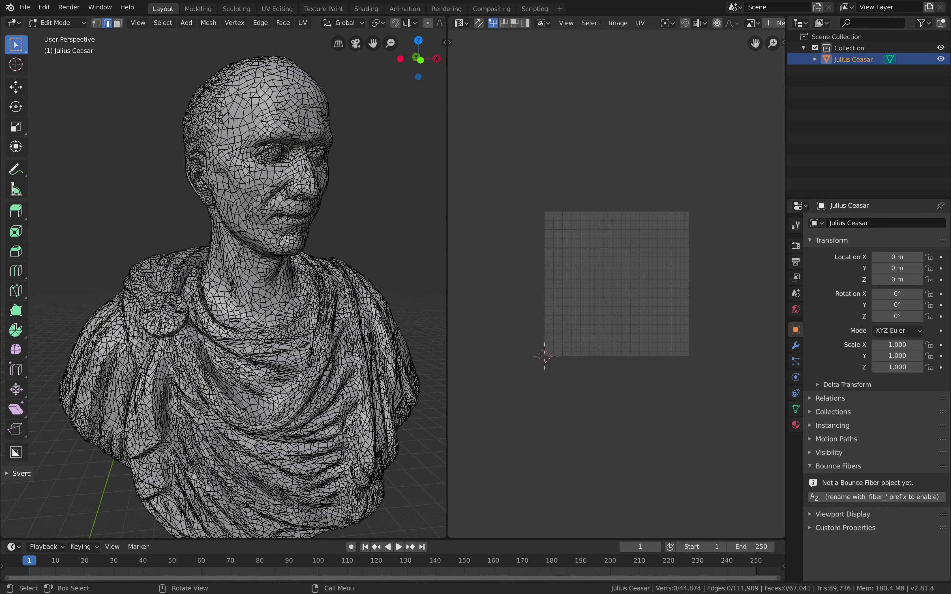
{"action": "middle_click_drag", "start_coordinate": [248, 339], "coordinate": [220, 347]}
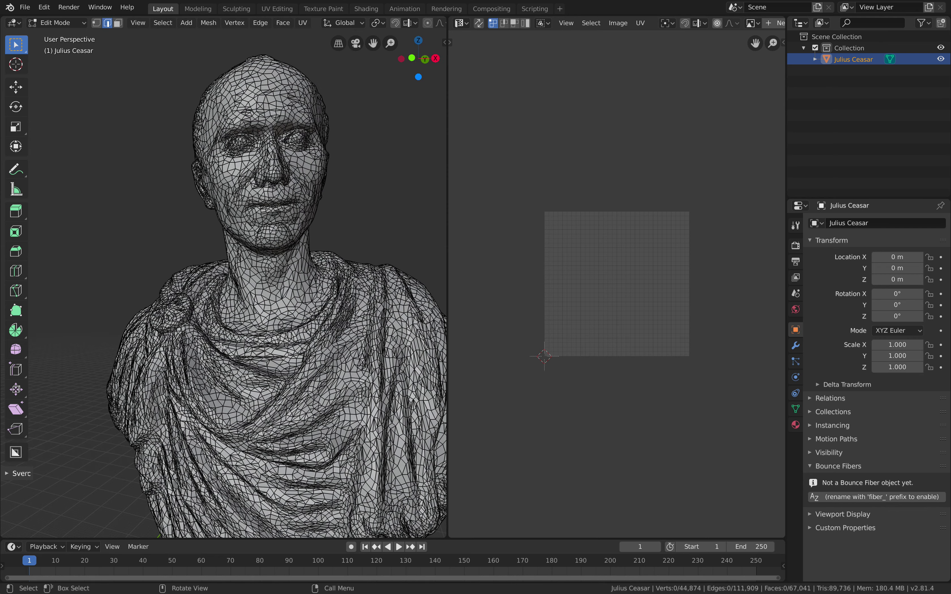
{"action": "middle_click_drag", "start_coordinate": [285, 356], "coordinate": [279, 371]}
{"action": "scroll", "coordinate": [279, 370], "scroll_direction": "down", "scroll_amount": 1}
{"action": "middle_click_drag", "start_coordinate": [134, 335], "coordinate": [176, 329]}
{"action": "scroll", "coordinate": [215, 323], "scroll_direction": "up", "scroll_amount": 3}
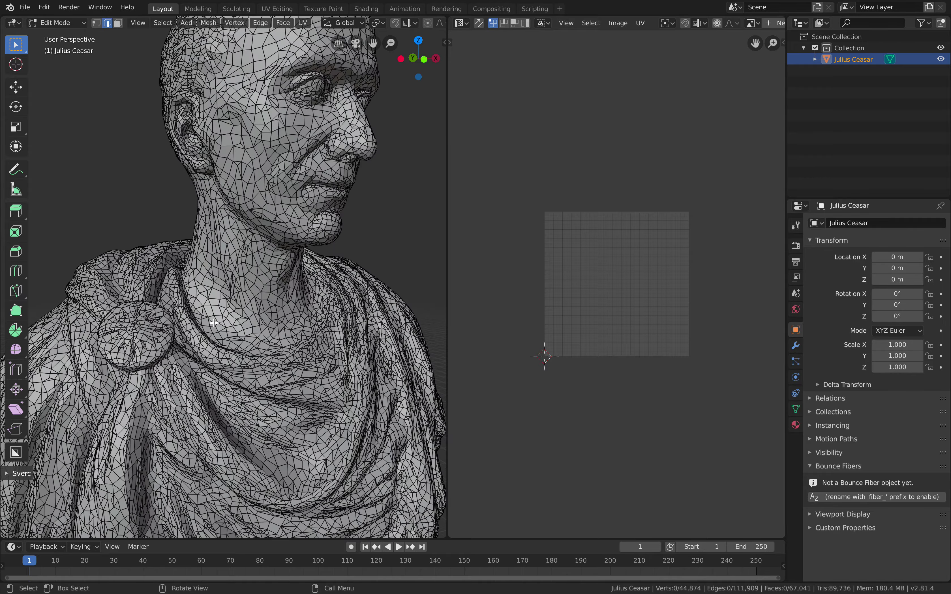
{"action": "middle_click_drag", "start_coordinate": [148, 258], "coordinate": [191, 265]}
{"action": "middle_click_drag", "start_coordinate": [201, 225], "coordinate": [129, 221]}
{"action": "scroll", "coordinate": [259, 116], "scroll_direction": "down", "scroll_amount": 2}
{"action": "middle_click_drag", "start_coordinate": [259, 114], "coordinate": [276, 196], "text": "shift"}
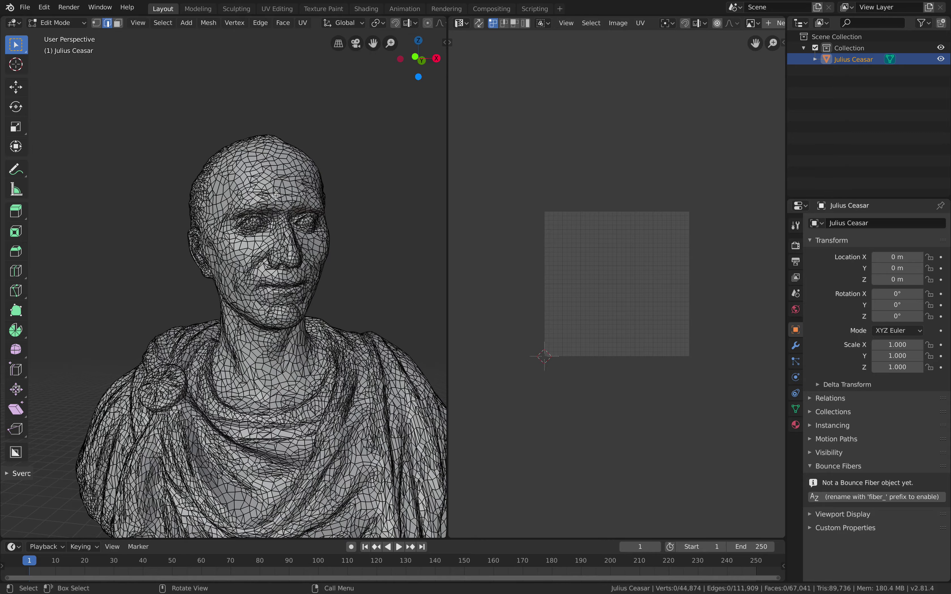
{"action": "middle_click_drag", "start_coordinate": [250, 300], "coordinate": [81, 196]}
{"action": "scroll", "coordinate": [162, 229], "scroll_direction": "up", "scroll_amount": 3}
Step: Widen the 3D viewport and start a shortest-path edge selection along the front crease between neck and drapery
{"action": "left_click_drag", "start_coordinate": [448, 121], "coordinate": [531, 121]}
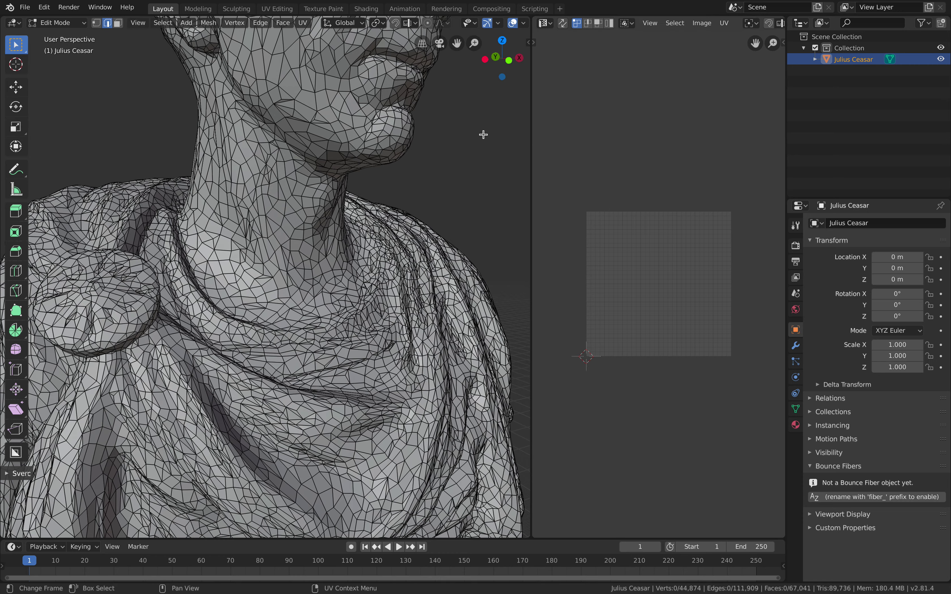
{"action": "middle_click_drag", "start_coordinate": [251, 220], "coordinate": [246, 245]}
{"action": "scroll", "coordinate": [257, 280], "scroll_direction": "up", "scroll_amount": 4}
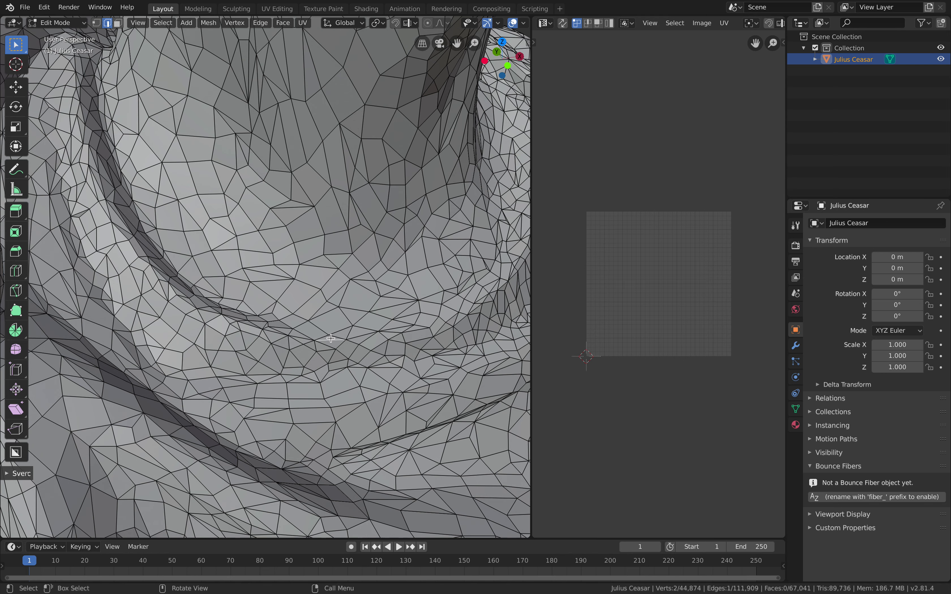
{"action": "left_click", "coordinate": [405, 326], "text": "ctrl"}
{"action": "middle_click_drag", "start_coordinate": [406, 326], "coordinate": [351, 338]}
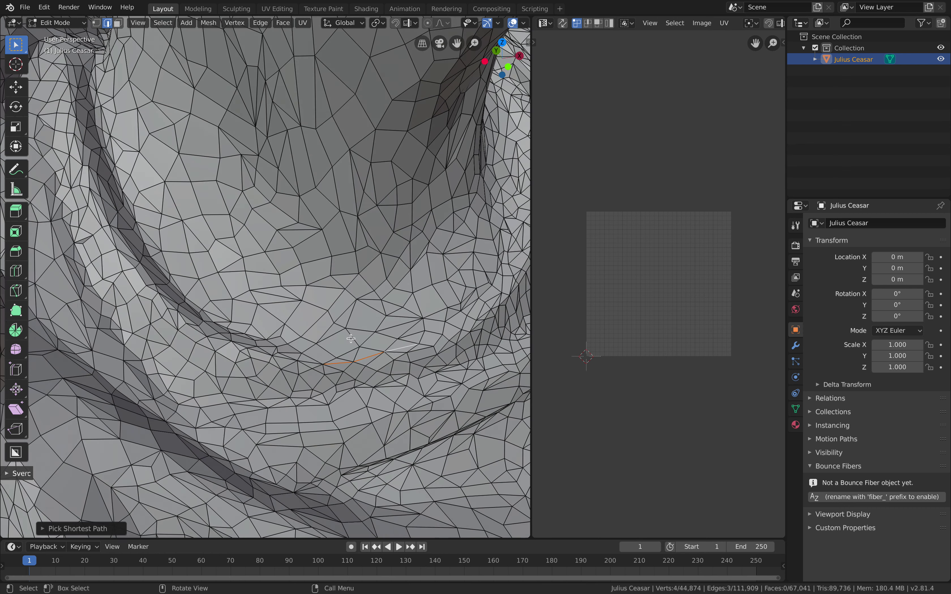
{"action": "left_click", "coordinate": [311, 361], "text": "ctrl"}
{"action": "middle_click_drag", "start_coordinate": [175, 319], "coordinate": [183, 329]}
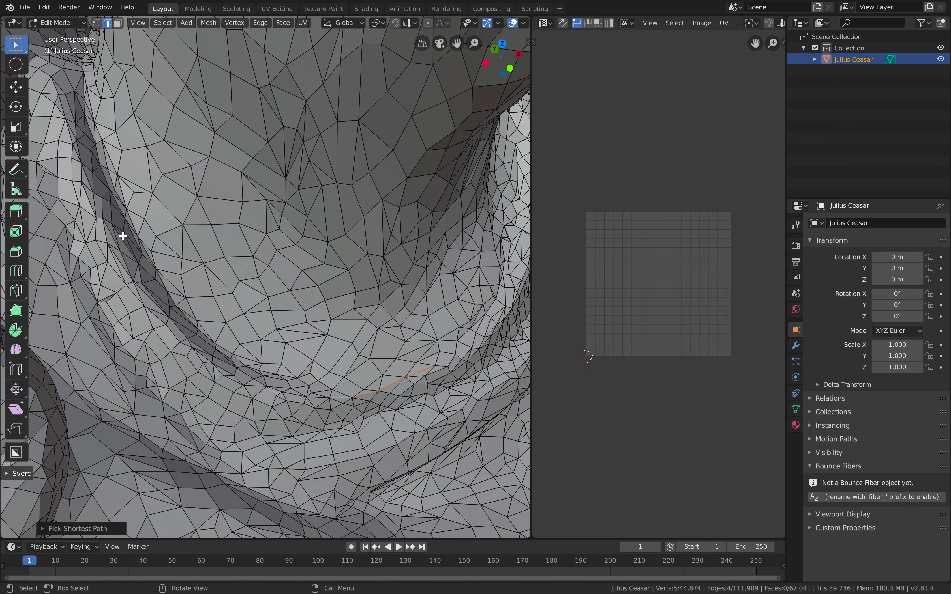
Step: Extend the selected edge path up the side of the neckline crease and toward the back of the neck
{"action": "left_click", "coordinate": [106, 176], "text": "ctrl"}
{"action": "middle_click_drag", "start_coordinate": [106, 175], "coordinate": [337, 278]}
{"action": "left_click", "coordinate": [360, 210], "text": "ctrl"}
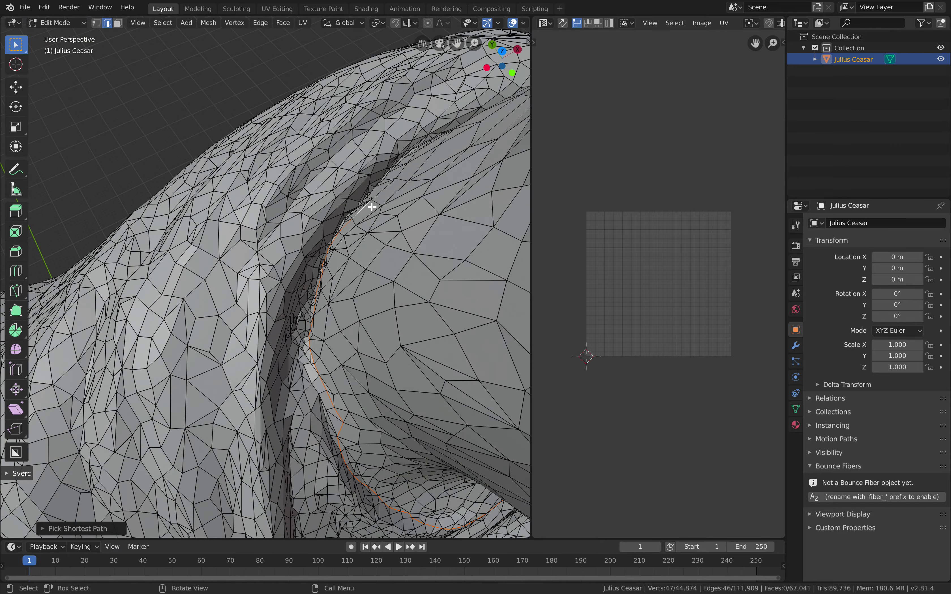
{"action": "middle_click_drag", "start_coordinate": [360, 210], "coordinate": [197, 281]}
{"action": "left_click", "coordinate": [297, 304], "text": "ctrl"}
Step: Try to close the neckline edge path with one shortest-path pick back to its front end
{"action": "left_click", "coordinate": [171, 305], "text": "ctrl"}
{"action": "scroll", "coordinate": [197, 282], "scroll_direction": "up", "scroll_amount": 3}
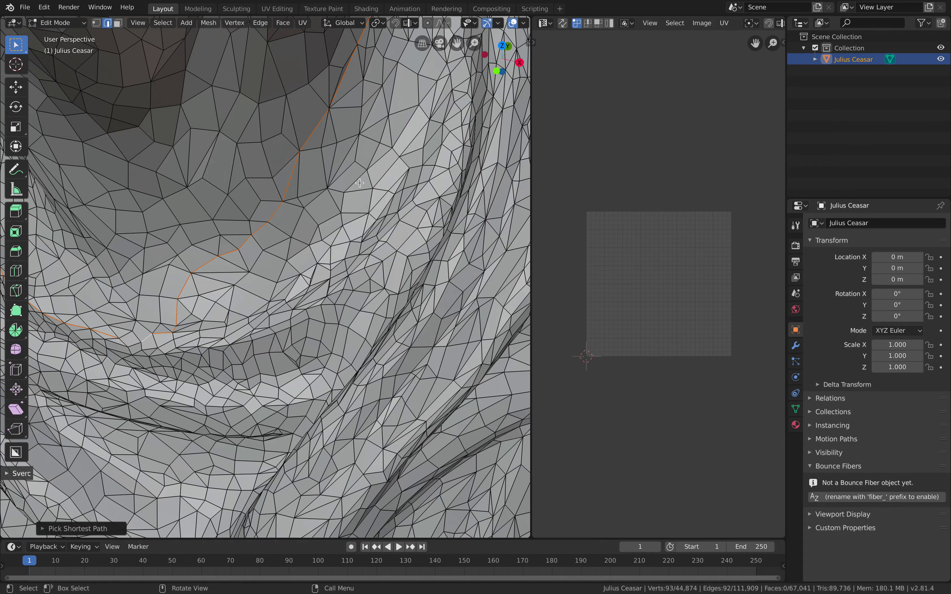
{"action": "scroll", "coordinate": [140, 340], "scroll_direction": "down", "scroll_amount": 4}
{"action": "middle_click_drag", "start_coordinate": [139, 340], "coordinate": [446, 175]}
{"action": "middle_click_drag", "start_coordinate": [382, 193], "coordinate": [349, 223]}
{"action": "key", "text": "ctrl+z"}
Step: Continue the edge path around the remaining side of the neck and close the neckline loop at the front
{"action": "scroll", "coordinate": [348, 223], "scroll_direction": "up", "scroll_amount": 2}
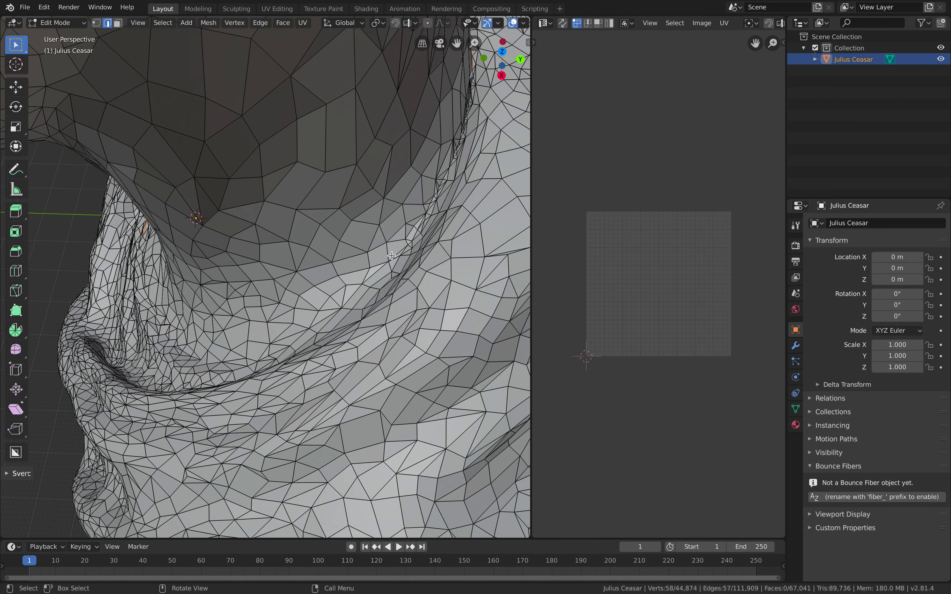
{"action": "left_click", "coordinate": [381, 280], "text": "ctrl"}
{"action": "middle_click_drag", "start_coordinate": [381, 280], "coordinate": [341, 231]}
{"action": "left_click", "coordinate": [388, 250], "text": "ctrl"}
{"action": "left_click", "coordinate": [362, 249], "text": "ctrl"}
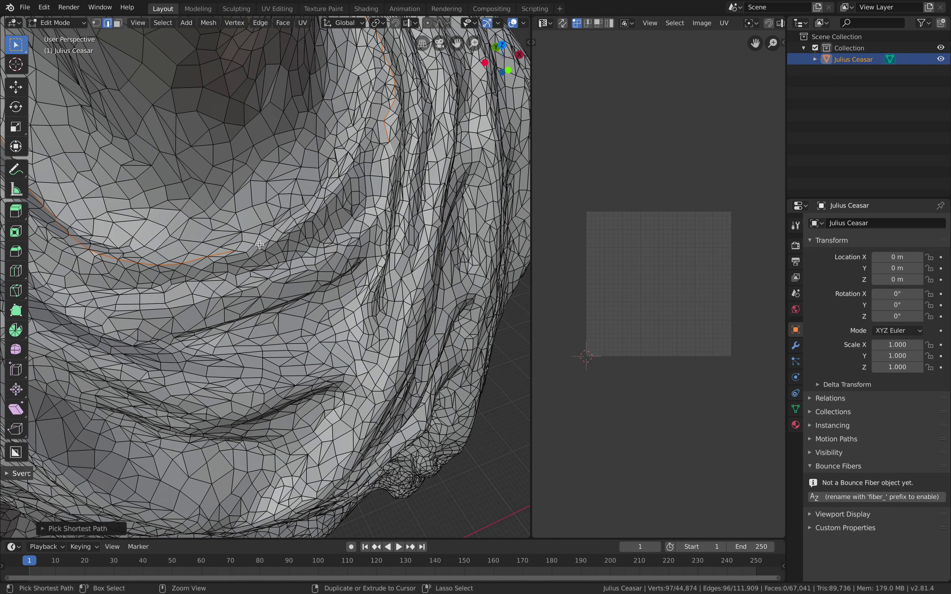
{"action": "left_click", "coordinate": [250, 249], "text": "ctrl"}
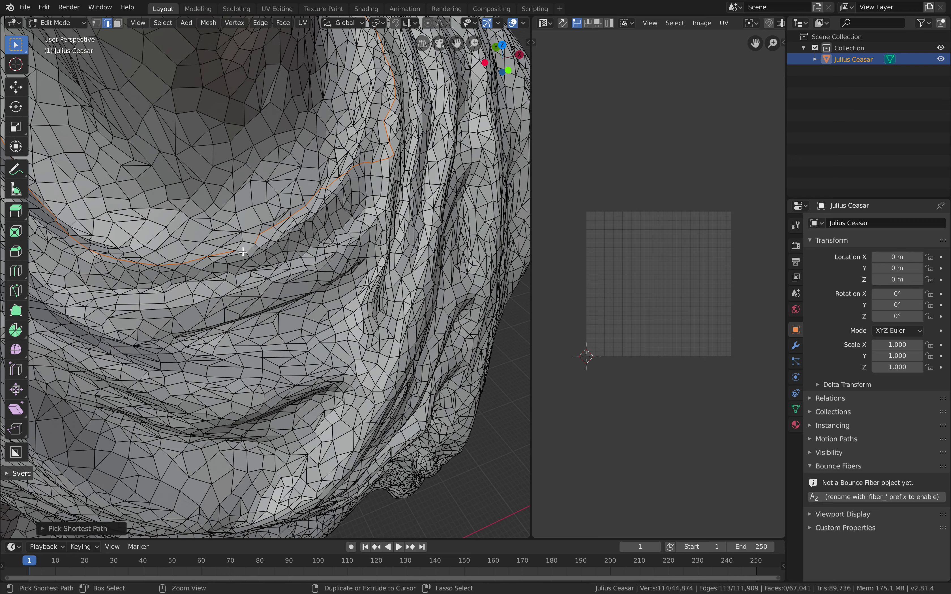
Step: Mark the selected neckline edge loop as a seam
{"action": "scroll", "coordinate": [281, 241], "scroll_direction": "down", "scroll_amount": 2}
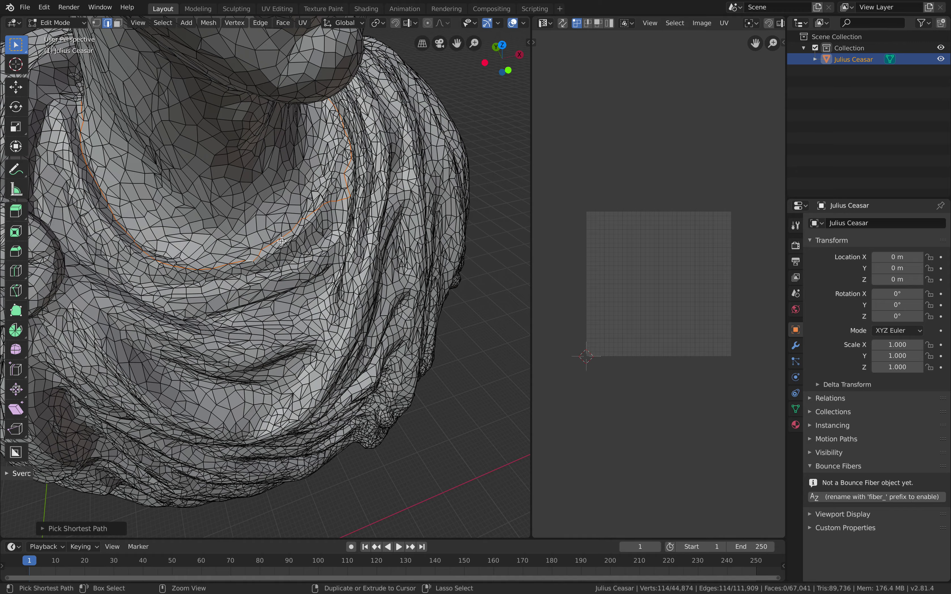
{"action": "key", "text": "ctrl+e"}
{"action": "left_click", "coordinate": [285, 241]}
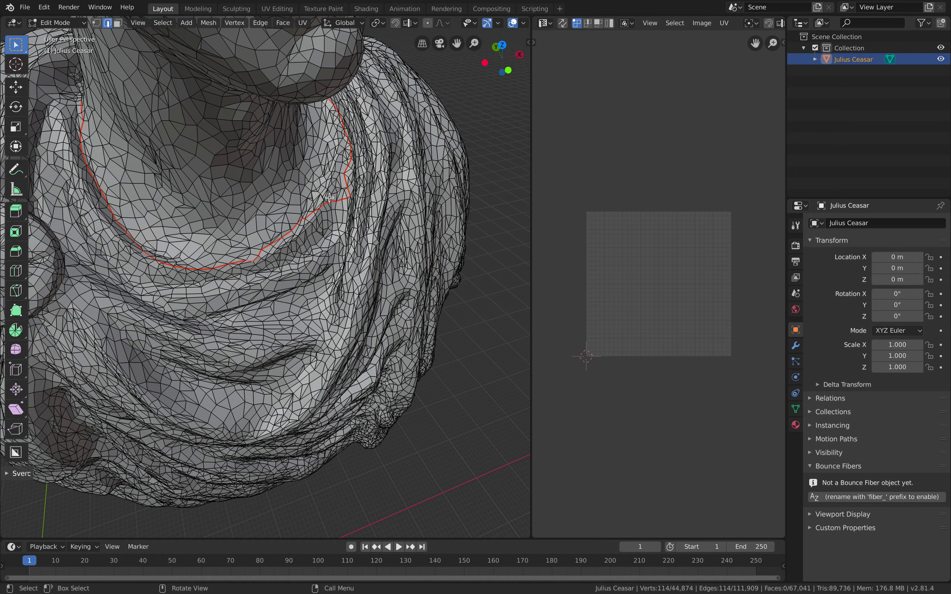
Step: Select a shortest edge path starting at the back of the neck and running up over the crown of the head
{"action": "scroll", "coordinate": [330, 198], "scroll_direction": "down", "scroll_amount": 4}
{"action": "middle_click_drag", "start_coordinate": [329, 197], "coordinate": [286, 322]}
{"action": "left_click", "coordinate": [270, 349]}
{"action": "scroll", "coordinate": [267, 243], "scroll_direction": "down", "scroll_amount": 3}
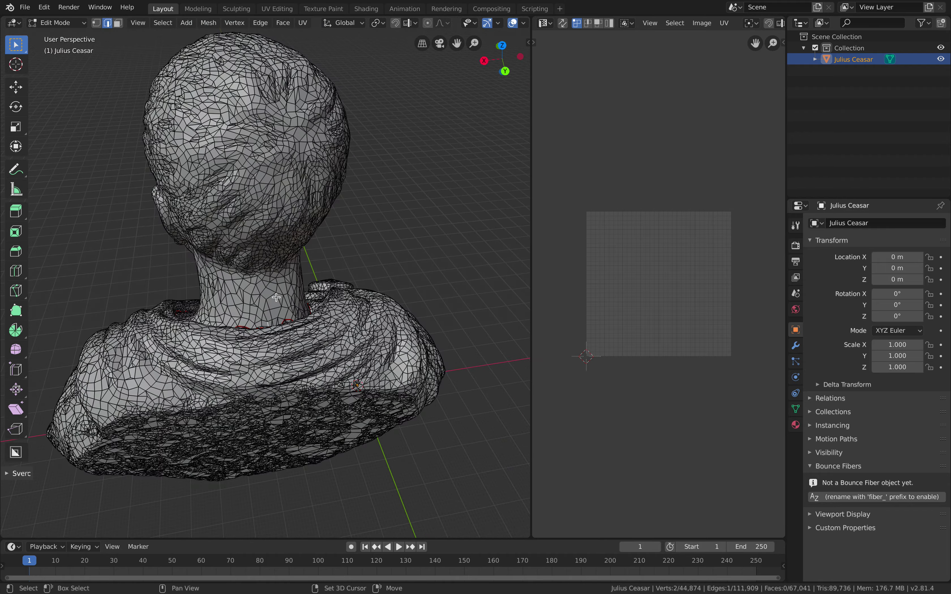
{"action": "middle_click_drag", "start_coordinate": [263, 134], "coordinate": [308, 234], "text": "shift"}
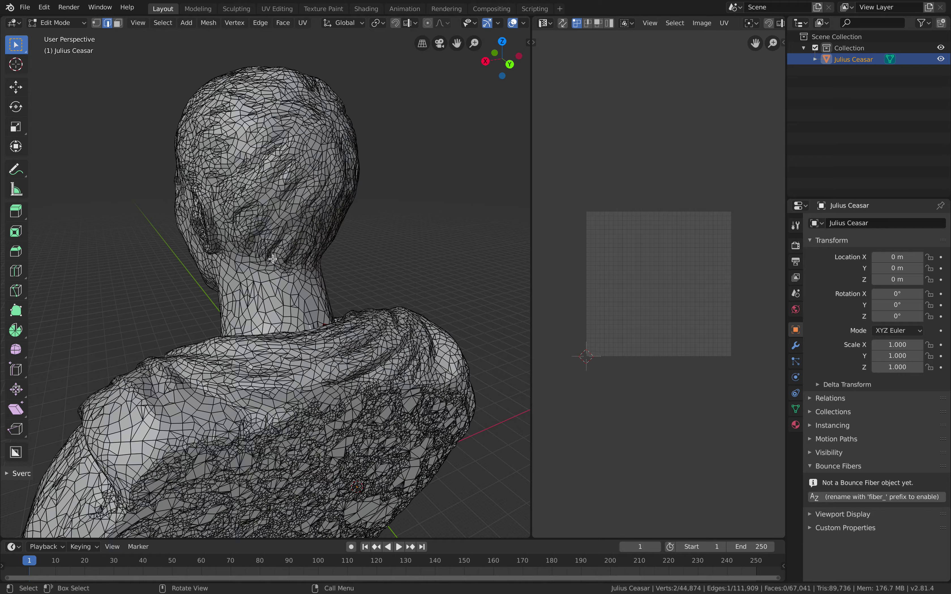
{"action": "scroll", "coordinate": [272, 258], "scroll_direction": "up", "scroll_amount": 6}
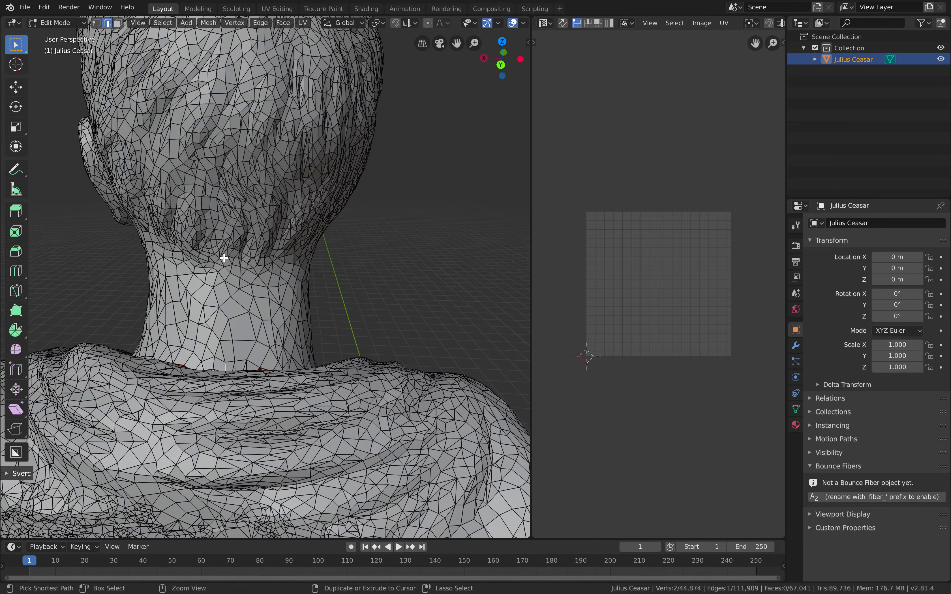
{"action": "left_click", "coordinate": [224, 258], "text": "ctrl"}
{"action": "middle_click_drag", "start_coordinate": [224, 258], "coordinate": [374, 191]}
{"action": "scroll", "coordinate": [248, 275], "scroll_direction": "down", "scroll_amount": 5}
{"action": "scroll", "coordinate": [345, 264], "scroll_direction": "up", "scroll_amount": 2}
{"action": "left_click", "coordinate": [374, 165], "text": "ctrl"}
{"action": "scroll", "coordinate": [346, 169], "scroll_direction": "down", "scroll_amount": 4}
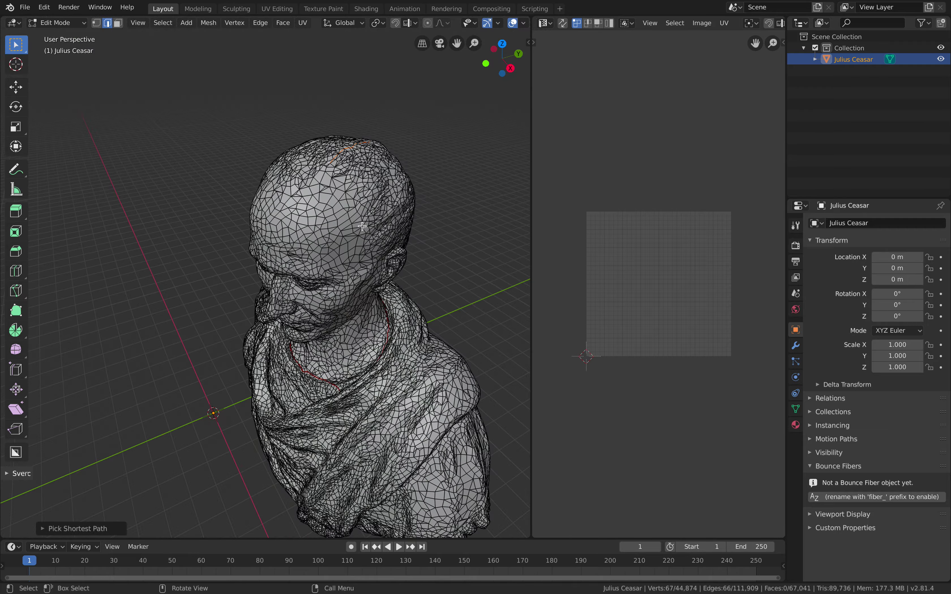
Step: Carry the edge path down in front of the ear and around the head to close the loop, and mark it as a seam
{"action": "scroll", "coordinate": [374, 191], "scroll_direction": "up", "scroll_amount": 4}
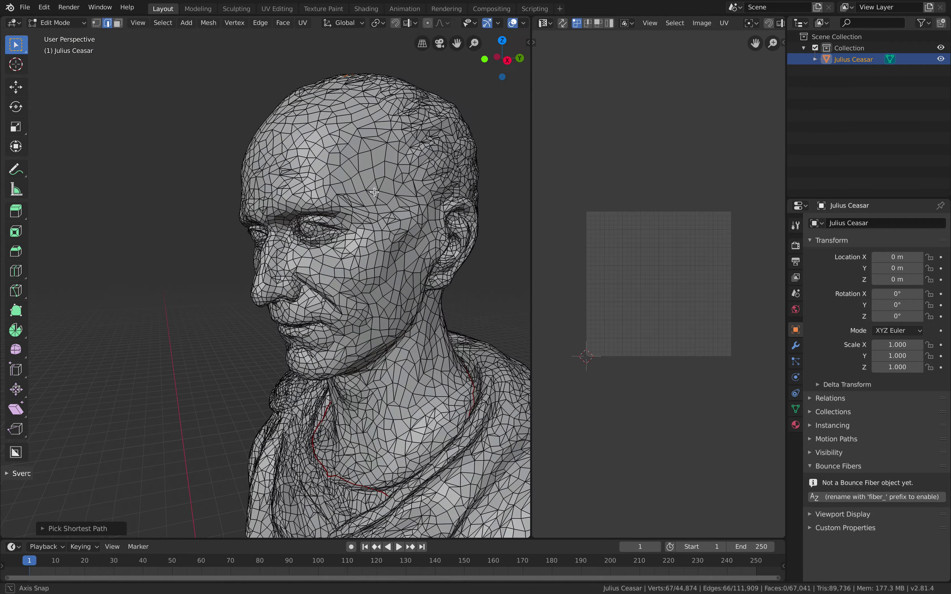
{"action": "left_click", "coordinate": [421, 288], "text": "ctrl"}
{"action": "middle_click_drag", "start_coordinate": [421, 288], "coordinate": [339, 297]}
{"action": "left_click", "coordinate": [200, 262], "text": "ctrl"}
{"action": "left_click", "coordinate": [341, 214], "text": "ctrl"}
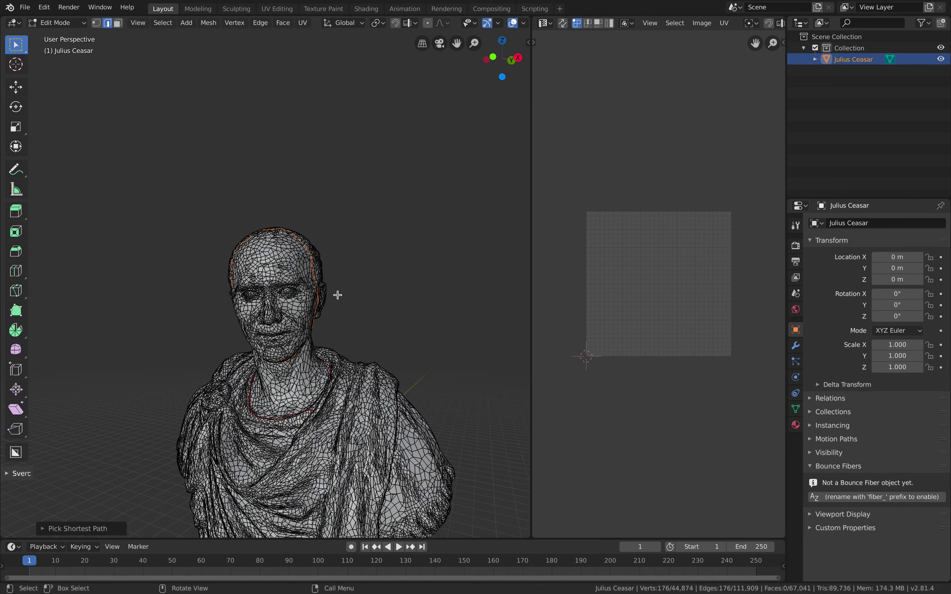
{"action": "key", "text": "ctrl+e"}
{"action": "left_click", "coordinate": [338, 295]}
Step: Select the whole visible head-and-torso mesh and widen the UV editor
{"action": "key", "text": "a"}
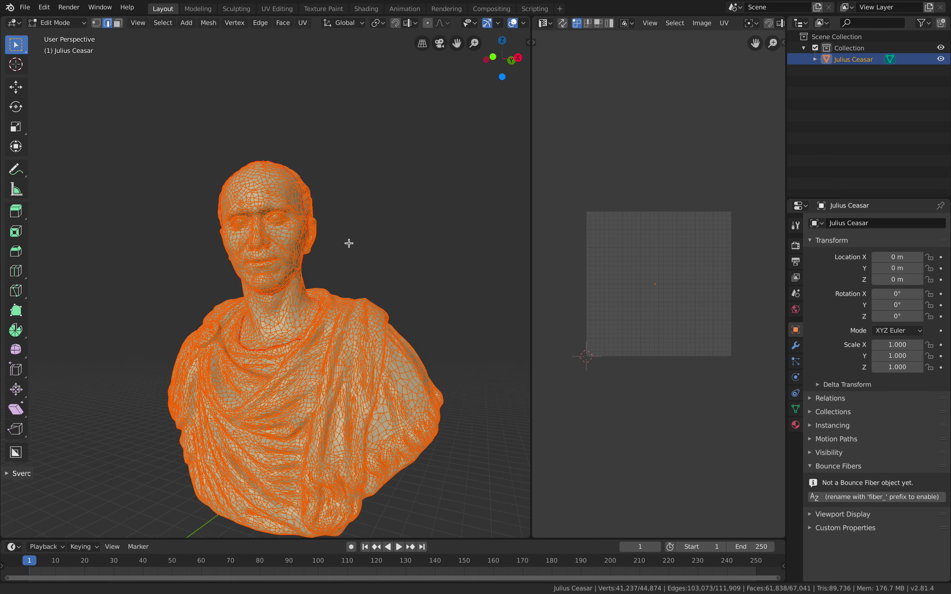
{"action": "middle_click_drag", "start_coordinate": [348, 246], "coordinate": [522, 170]}
{"action": "left_click_drag", "start_coordinate": [533, 161], "coordinate": [427, 169]}
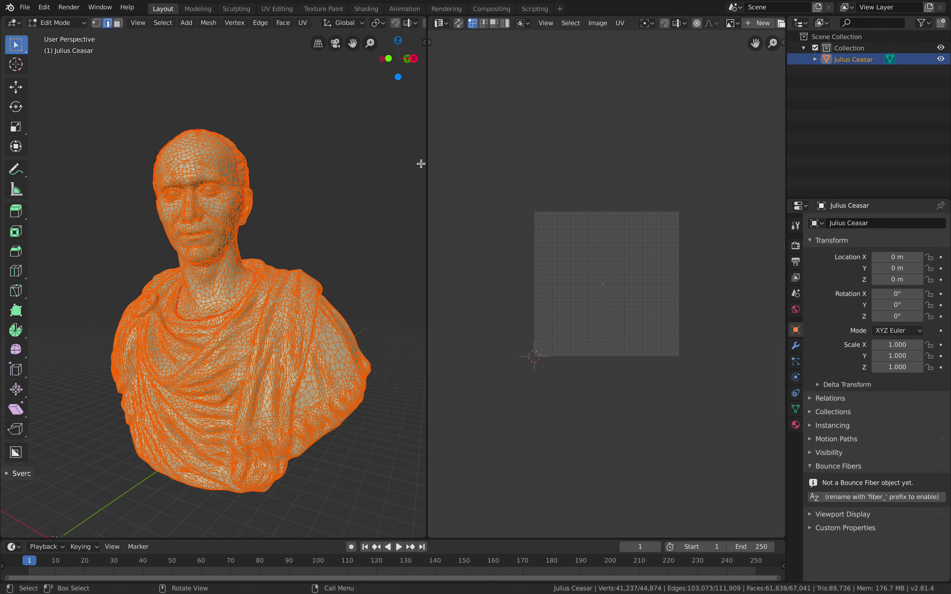
{"action": "scroll", "coordinate": [321, 206], "scroll_direction": "up", "scroll_amount": 1}
{"action": "middle_click_drag", "start_coordinate": [321, 206], "coordinate": [327, 219]}
Step: Unwrap the selected head-and-torso mesh along its seams and inspect the dense torso island in the UV editor
{"action": "key", "text": "u"}
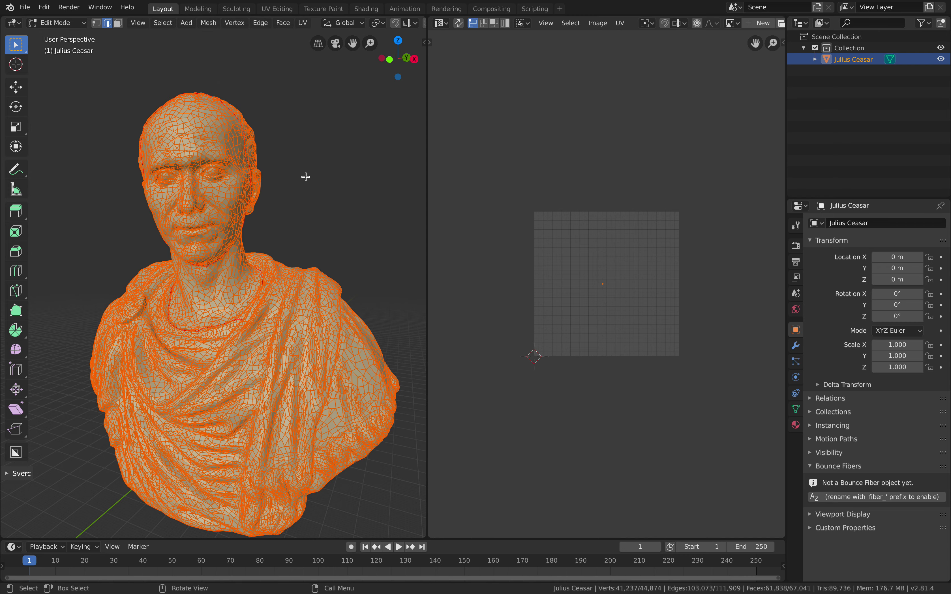
{"action": "middle_click_drag", "start_coordinate": [308, 176], "coordinate": [305, 201]}
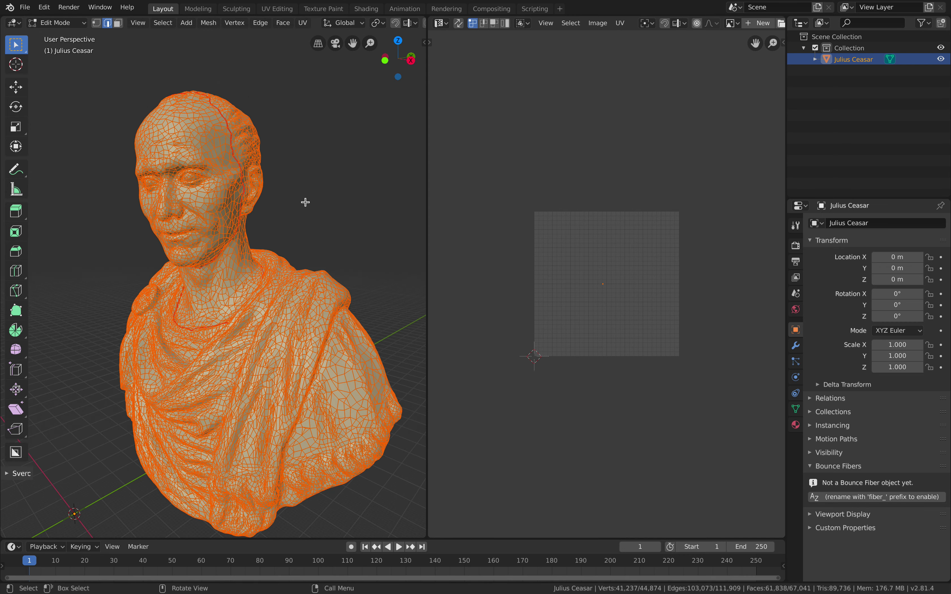
{"action": "key", "text": "u"}
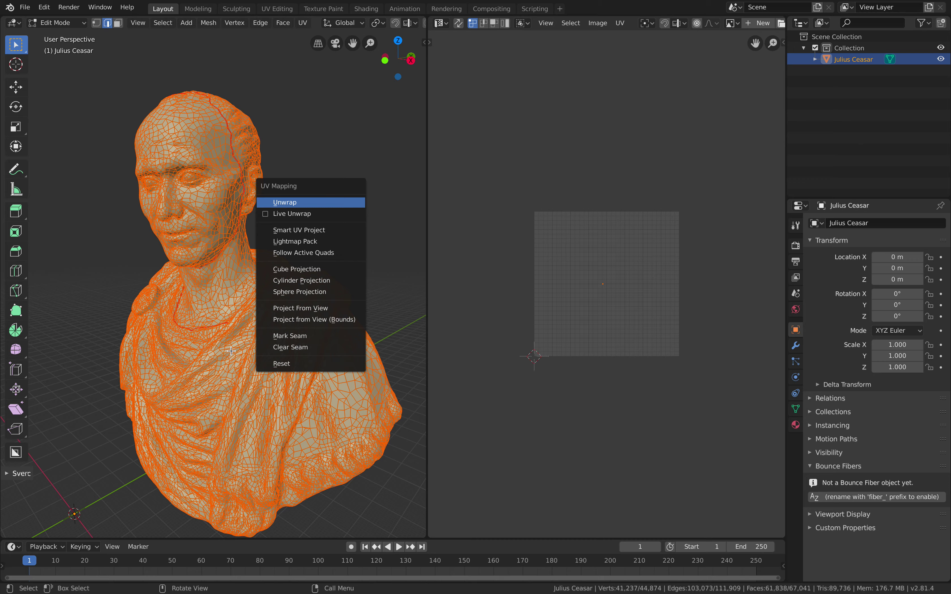
{"action": "key", "text": "Return"}
{"action": "scroll", "coordinate": [633, 329], "scroll_direction": "up", "scroll_amount": 5}
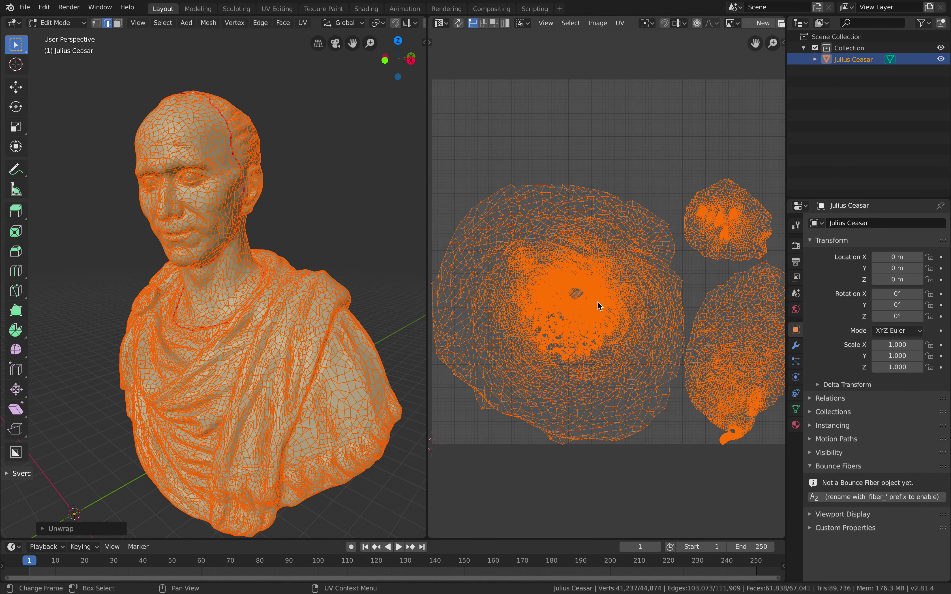
{"action": "scroll", "coordinate": [598, 306], "scroll_direction": "up", "scroll_amount": 6}
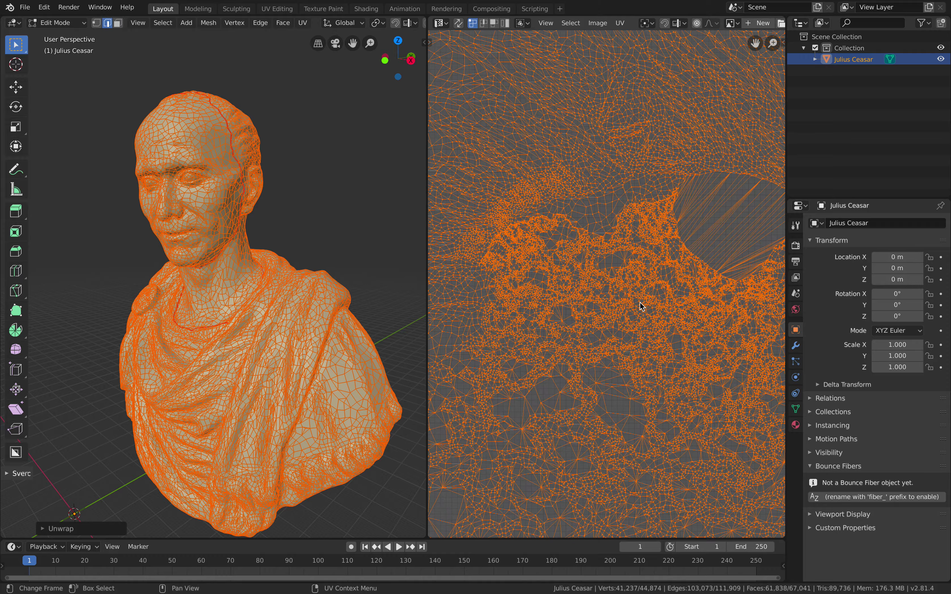
{"action": "scroll", "coordinate": [640, 307], "scroll_direction": "down", "scroll_amount": 8}
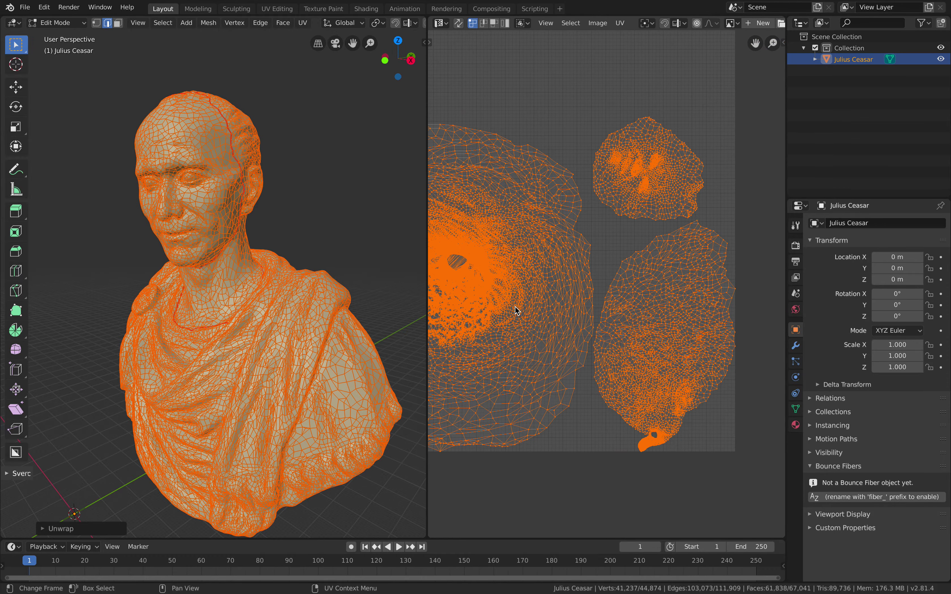
Step: Clear the mesh selection and save the file
{"action": "mouse_move", "coordinate": [252, 283]}
{"action": "middle_mouse_down"}
{"action": "mouse_move", "coordinate": [310, 276]}
{"action": "mouse_move", "coordinate": [272, 256]}
{"action": "mouse_move", "coordinate": [252, 265]}
{"action": "middle_mouse_up"}
{"action": "left_click", "coordinate": [285, 253]}
{"action": "key", "text": "ctrl+s"}
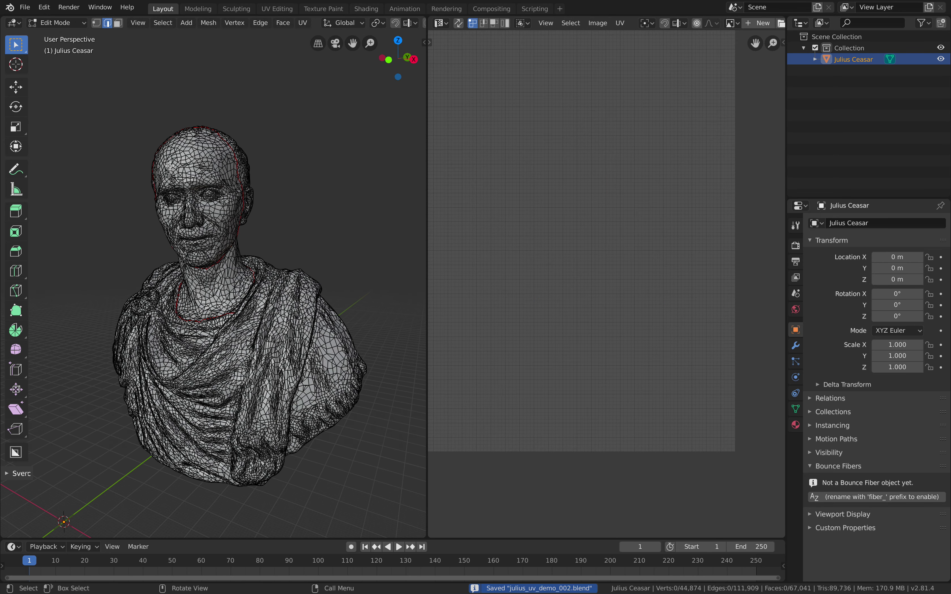
Step: Reveal the hidden pedestal geometry of the bust
{"action": "left_click", "coordinate": [163, 23]}
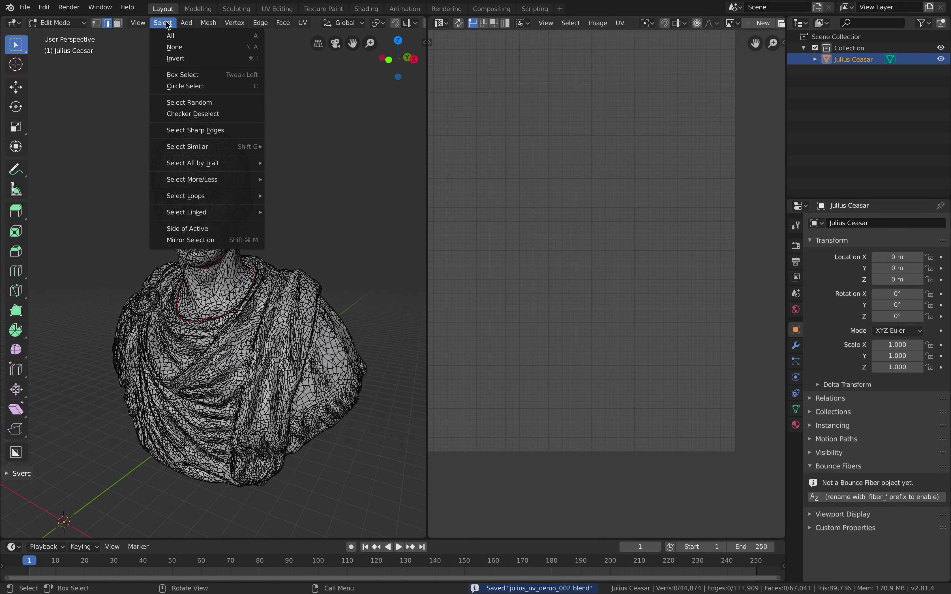
{"action": "mouse_move", "coordinate": [208, 24]}
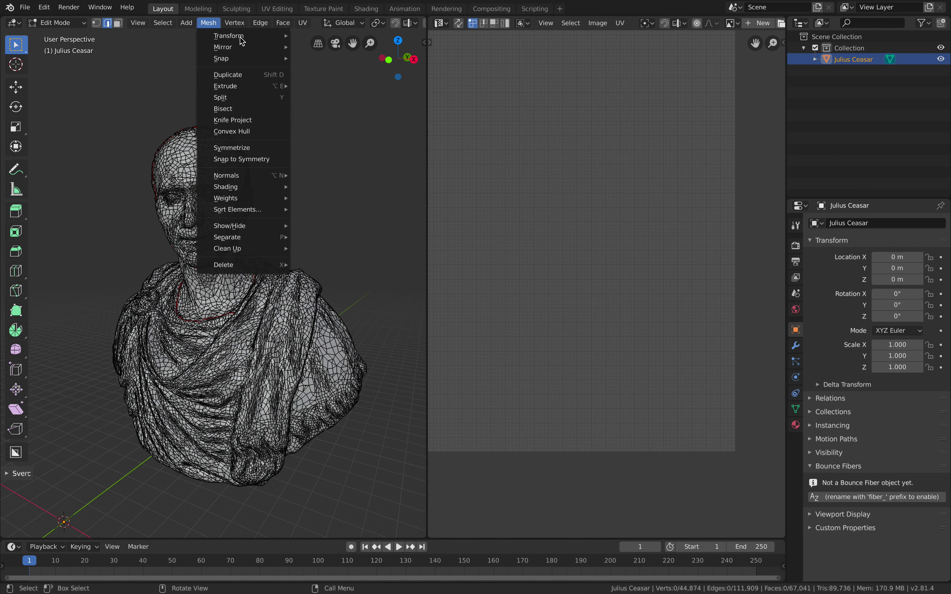
{"action": "mouse_move", "coordinate": [251, 228]}
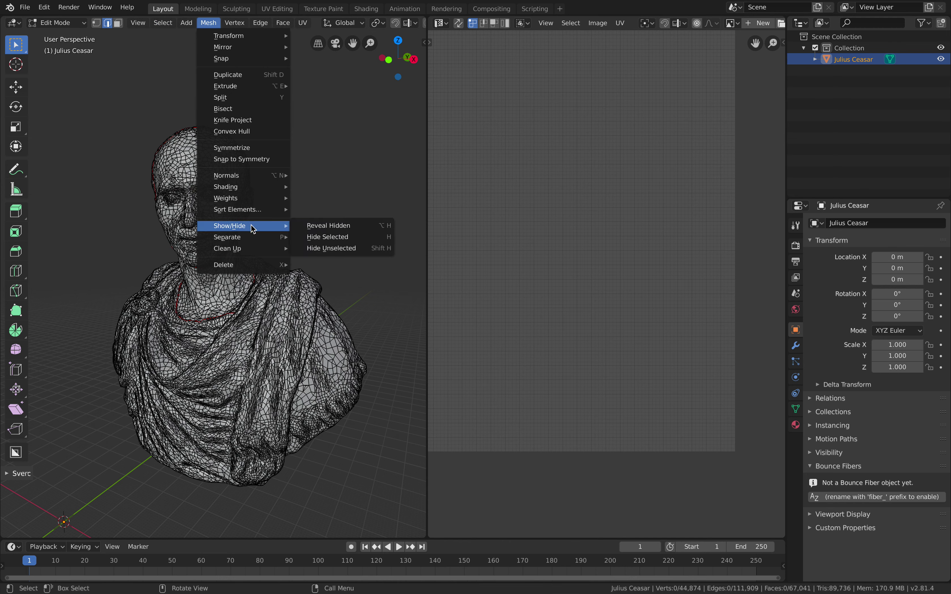
{"action": "left_click", "coordinate": [326, 229]}
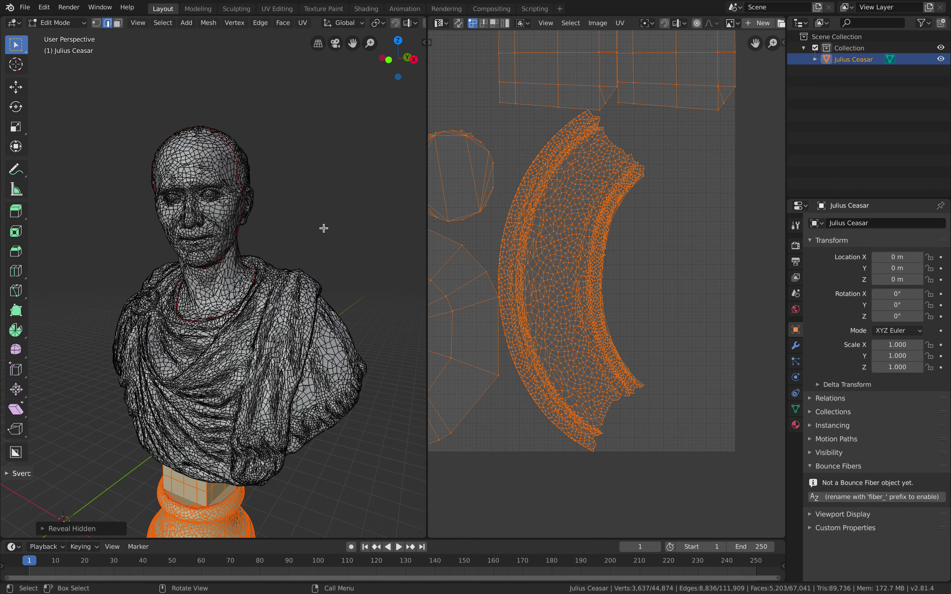
Step: Select the entire bust mesh and pack all its UV islands into the UV square
{"action": "key", "text": "Home"}
{"action": "key", "text": "a"}
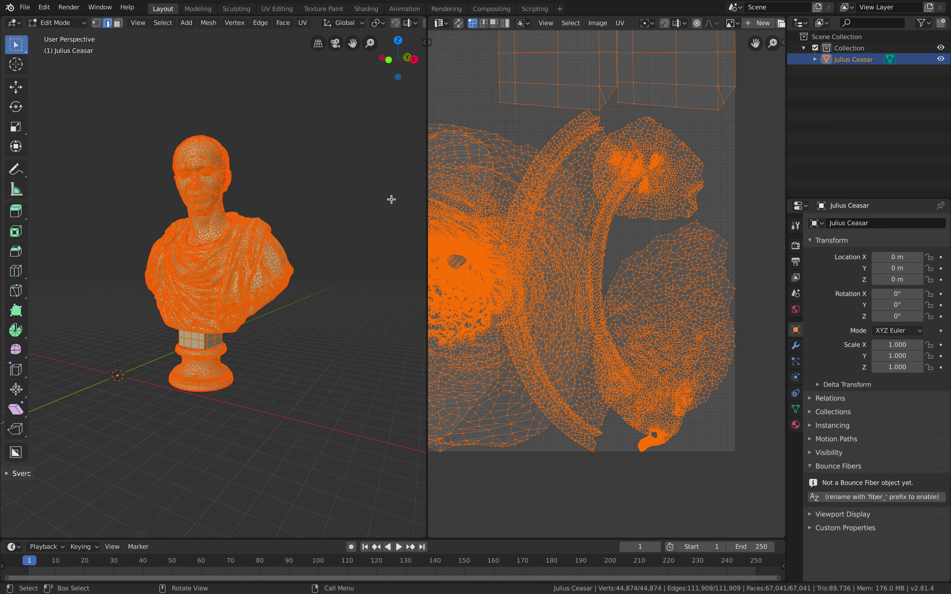
{"action": "scroll", "coordinate": [660, 236], "scroll_direction": "down", "scroll_amount": 4}
{"action": "middle_click_drag", "start_coordinate": [626, 201], "coordinate": [637, 234]}
{"action": "scroll", "coordinate": [605, 255], "scroll_direction": "up", "scroll_amount": 1}
{"action": "left_click", "coordinate": [621, 23]}
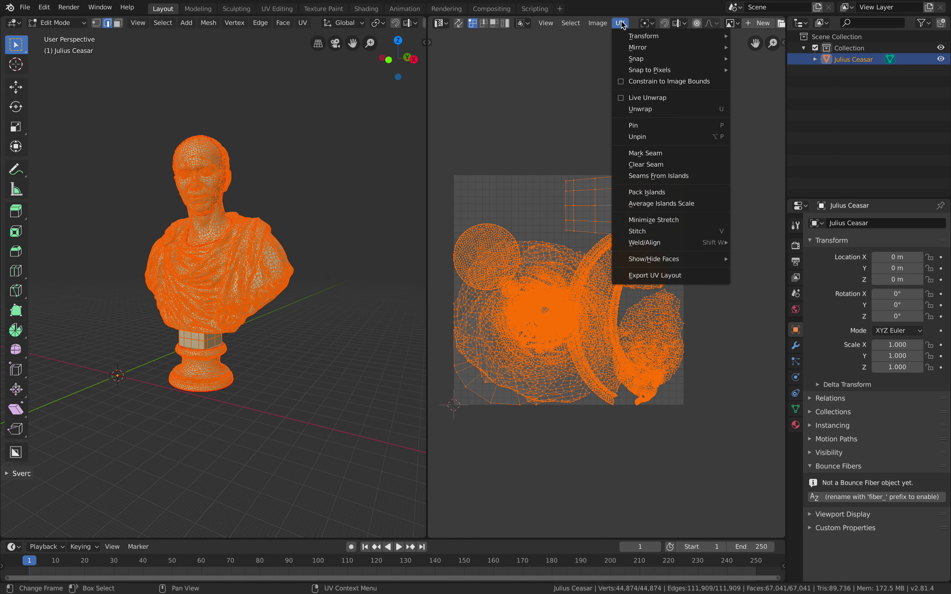
{"action": "left_click", "coordinate": [667, 196]}
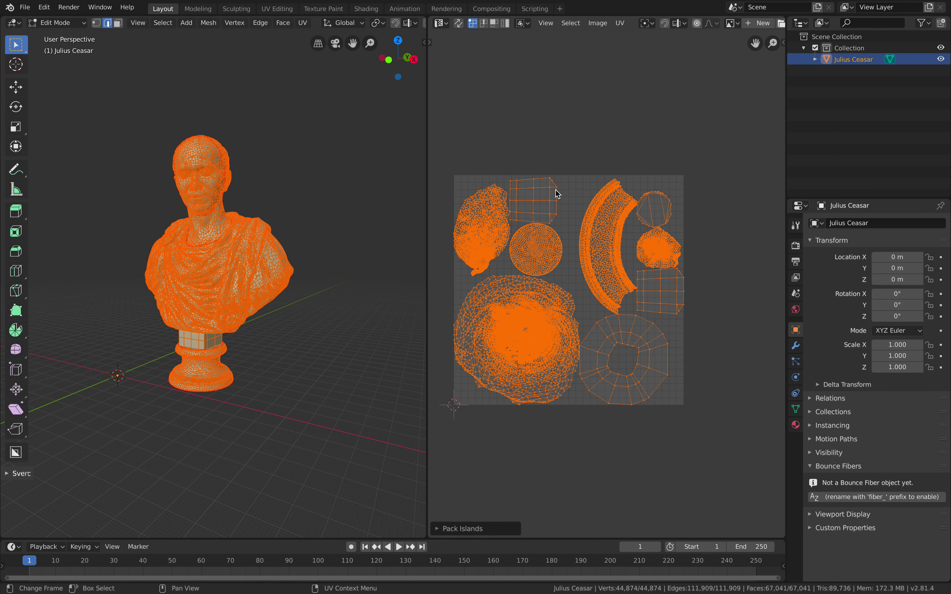
Step: Examine the packed UV islands alongside the bust mesh for overlaps and relative island sizes
{"action": "middle_click_drag", "start_coordinate": [601, 275], "coordinate": [639, 274]}
{"action": "scroll", "coordinate": [639, 276], "scroll_direction": "up", "scroll_amount": 1}
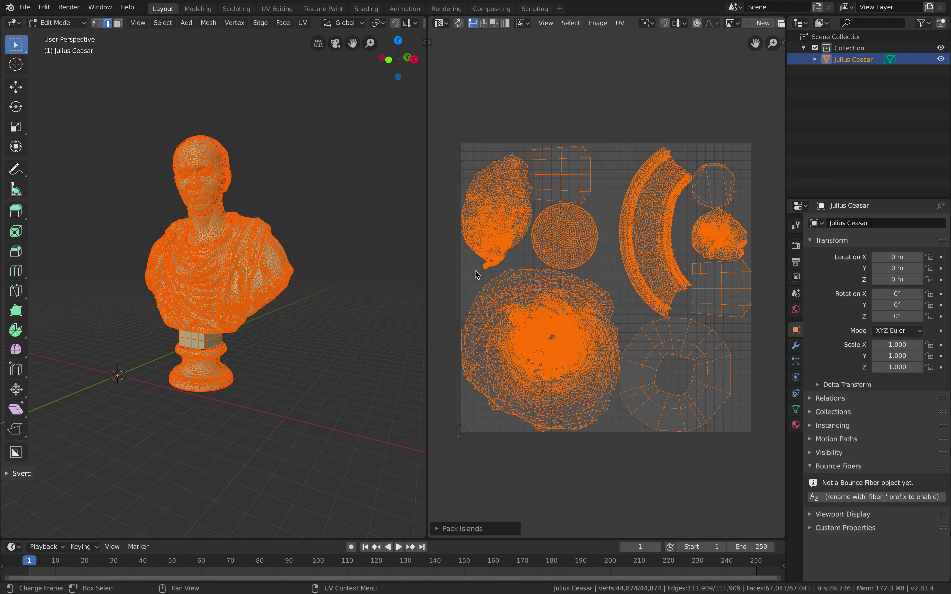
{"action": "middle_click_drag", "start_coordinate": [254, 236], "coordinate": [254, 230]}
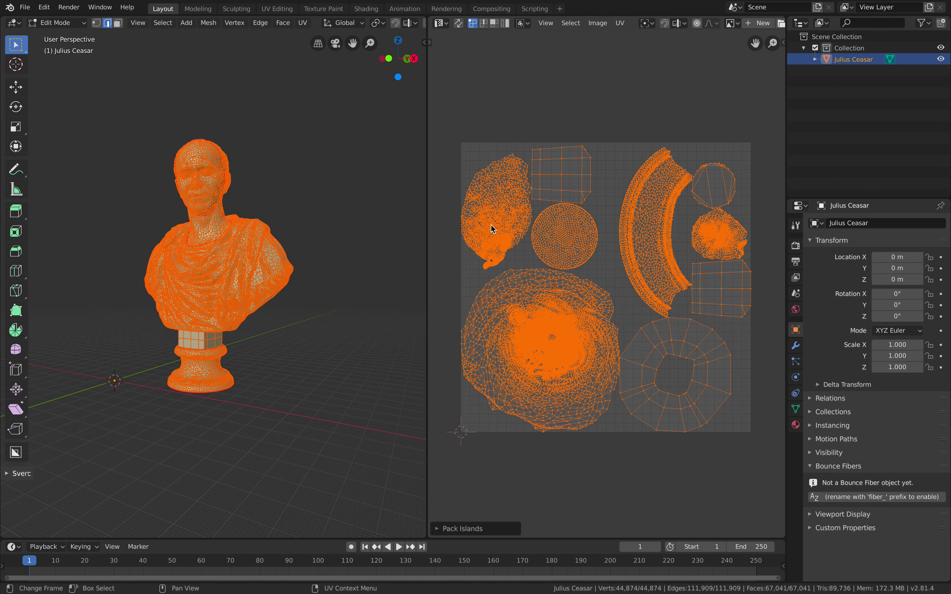
{"action": "scroll", "coordinate": [683, 359], "scroll_direction": "down", "scroll_amount": 2}
{"action": "scroll", "coordinate": [645, 267], "scroll_direction": "up", "scroll_amount": 1}
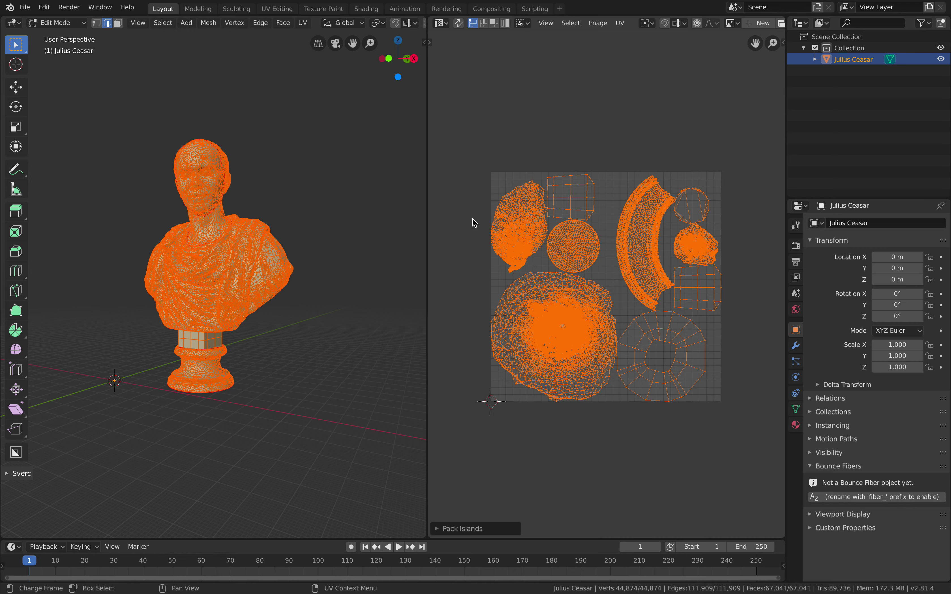
{"action": "left_click_drag", "start_coordinate": [427, 201], "coordinate": [423, 200]}
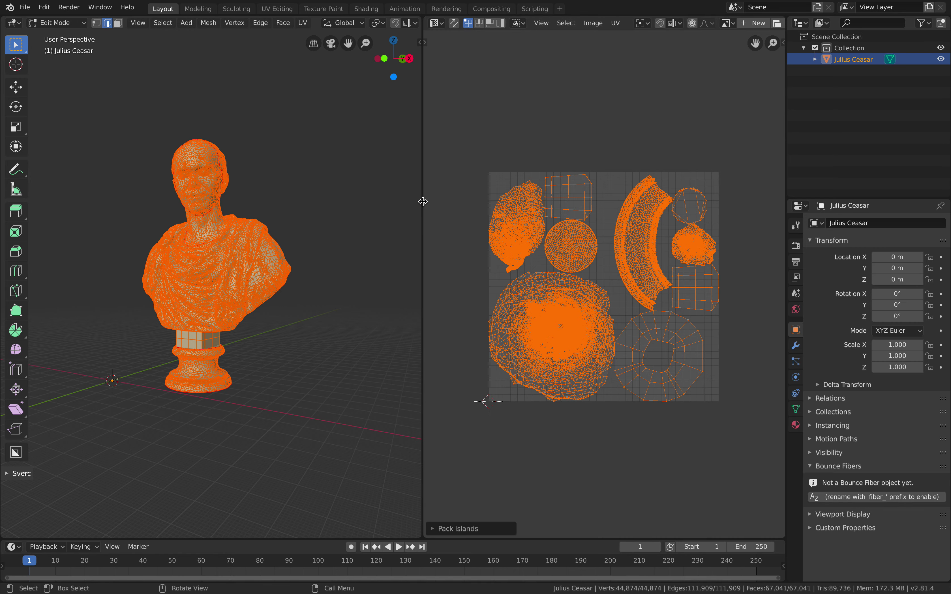
{"action": "scroll", "coordinate": [322, 206], "scroll_direction": "up", "scroll_amount": 2}
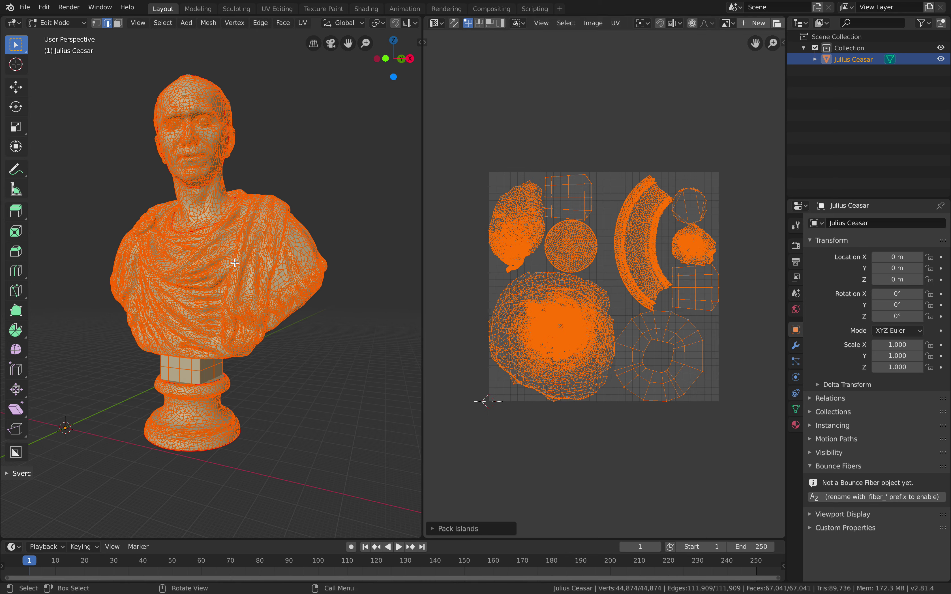
{"action": "middle_click_drag", "start_coordinate": [235, 263], "coordinate": [230, 263]}
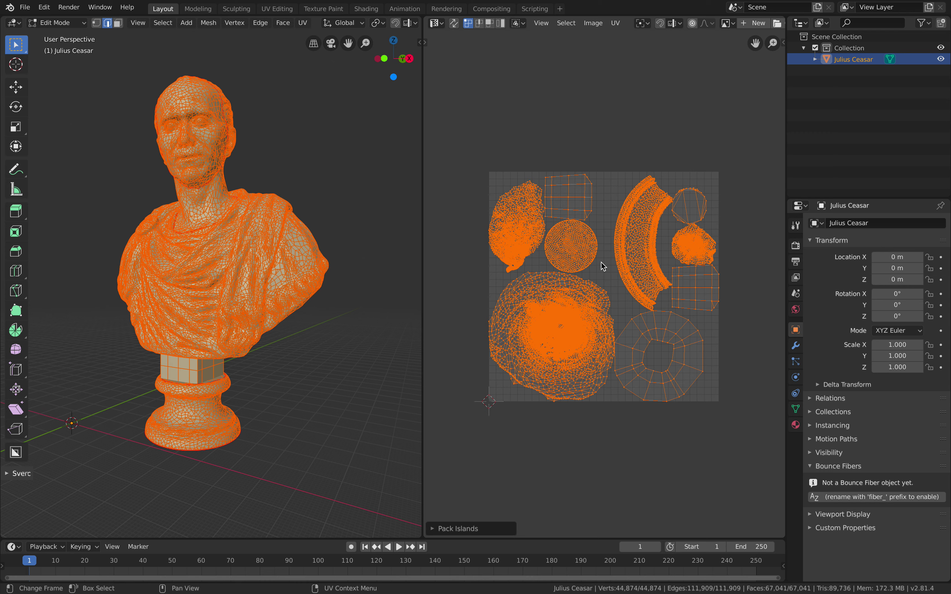
{"action": "left_click", "coordinate": [765, 26]}
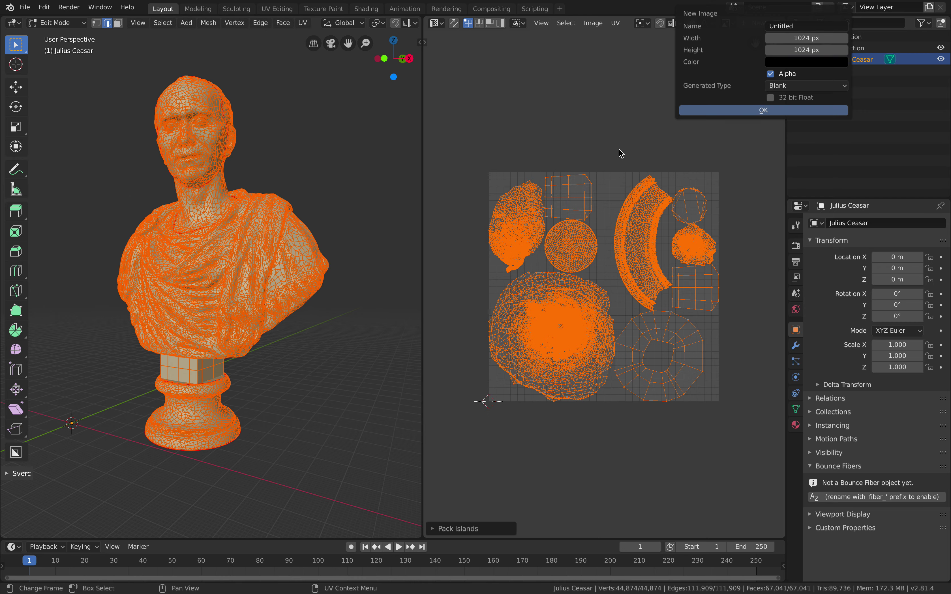
{"action": "scroll", "coordinate": [125, 120], "scroll_direction": "up", "scroll_amount": 2}
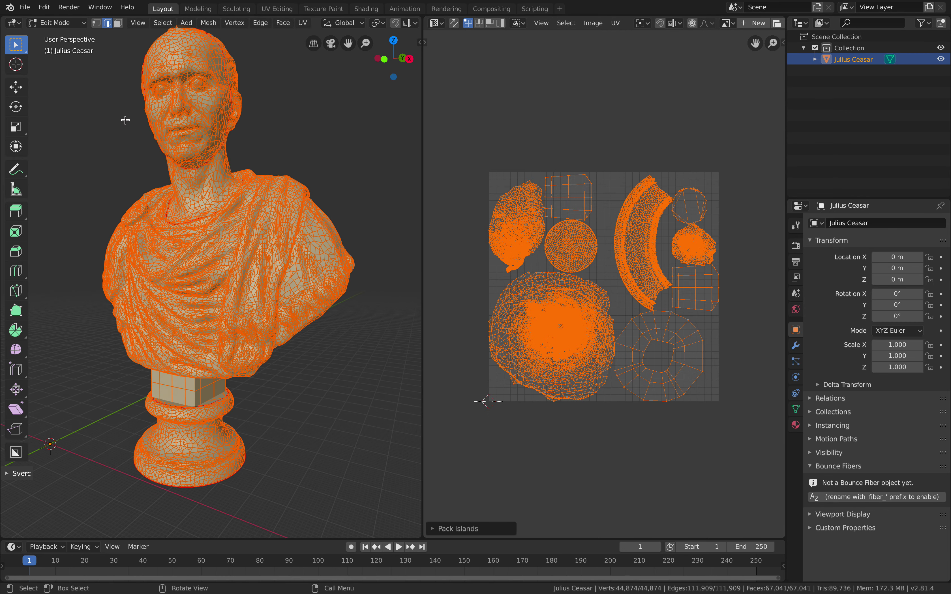
Step: Return the bust to Object Mode and save the file
{"action": "left_click", "coordinate": [56, 23]}
{"action": "left_click", "coordinate": [51, 34]}
{"action": "key", "text": "ctrl+s"}
{"action": "scroll", "coordinate": [180, 186], "scroll_direction": "down", "scroll_amount": 1}
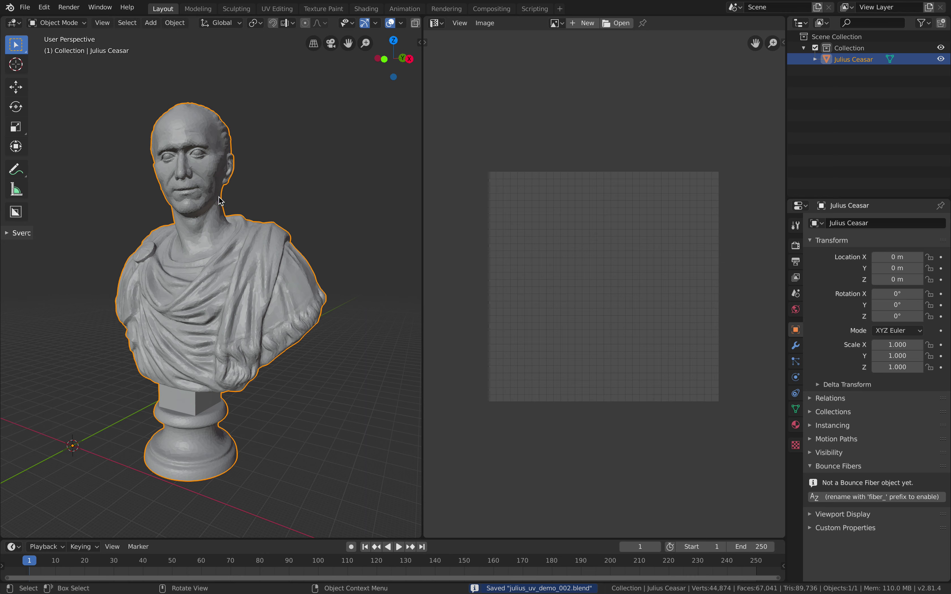
Step: Switch the bust to Texture Paint mode and widen the 3D viewport
{"action": "left_click", "coordinate": [63, 23]}
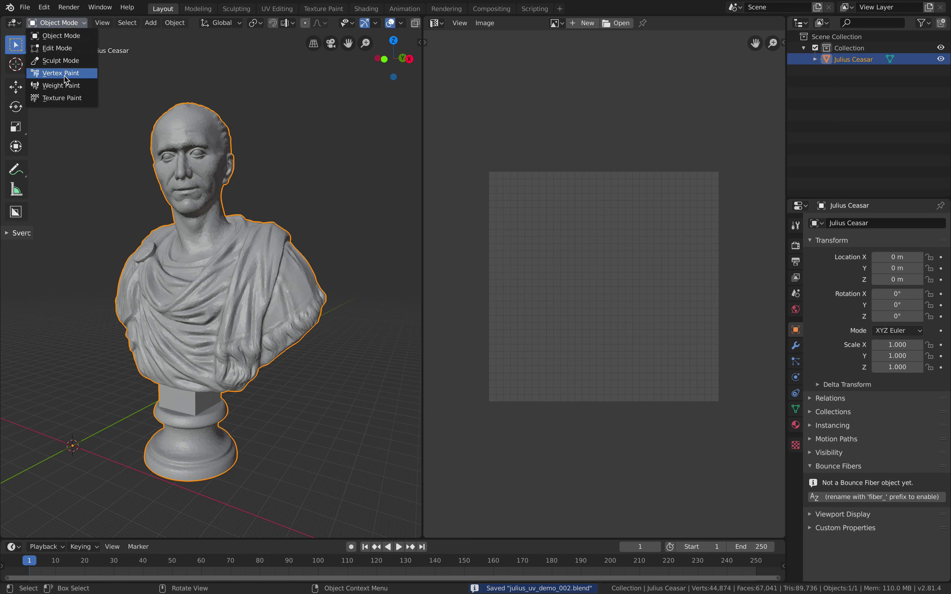
{"action": "left_click", "coordinate": [61, 97]}
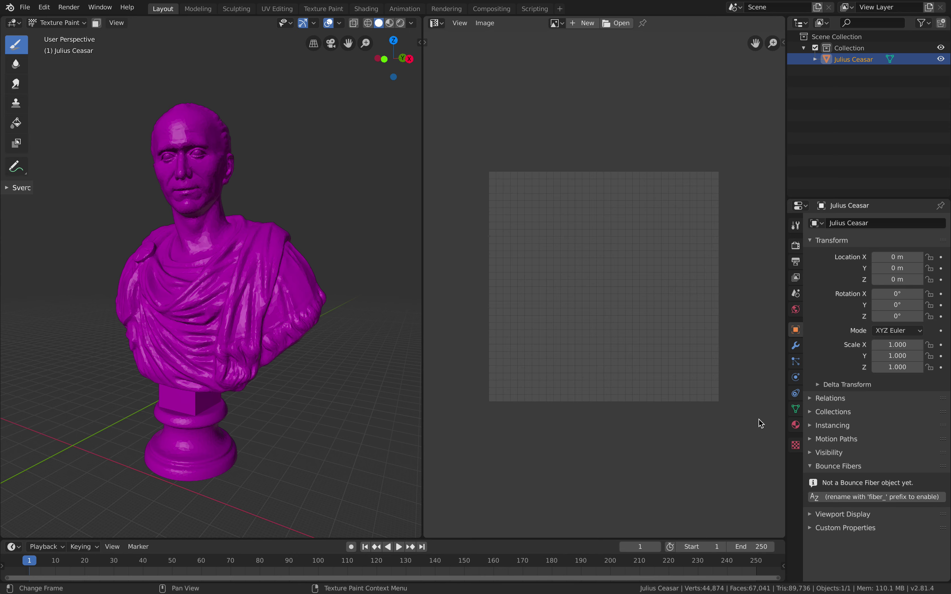
{"action": "left_click_drag", "start_coordinate": [422, 203], "coordinate": [654, 227]}
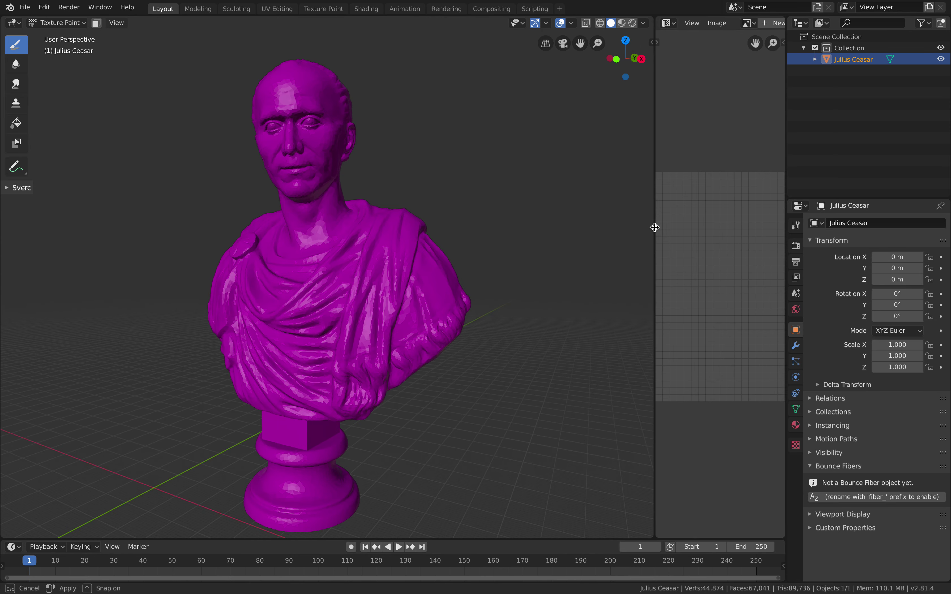
{"action": "middle_click_drag", "start_coordinate": [477, 192], "coordinate": [436, 187]}
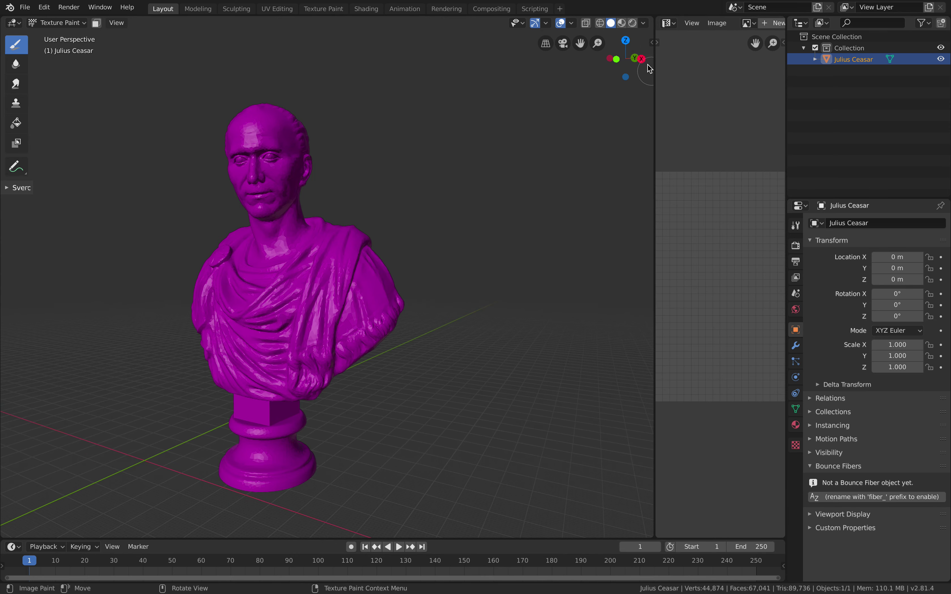
Step: Start adding a Base Color texture paint slot to the bust's material
{"action": "left_click", "coordinate": [650, 41]}
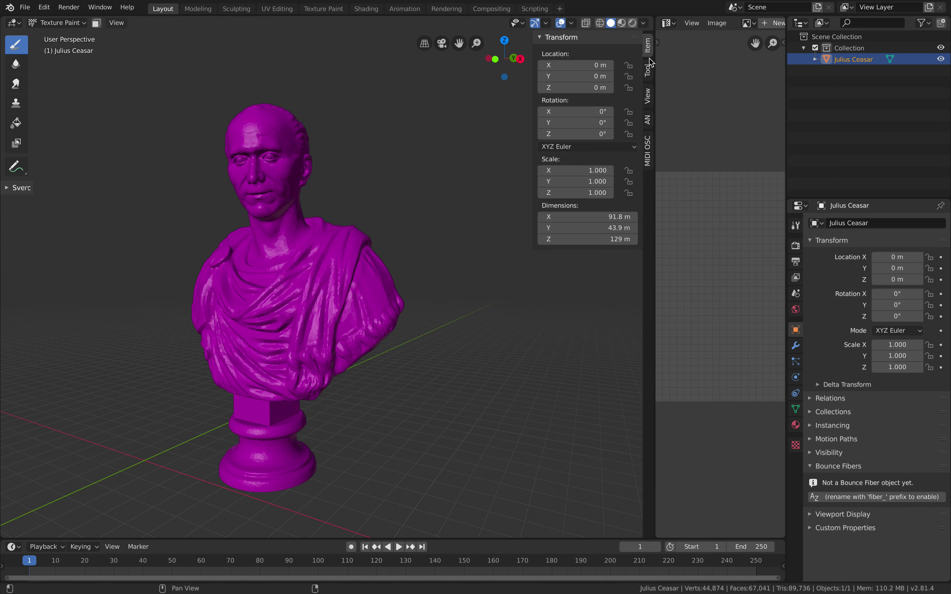
{"action": "left_click", "coordinate": [647, 71]}
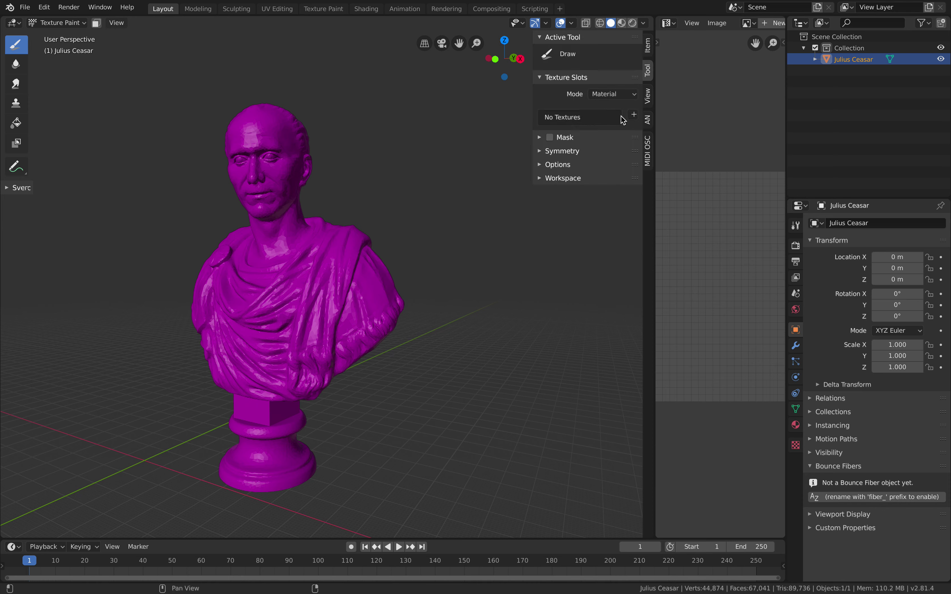
{"action": "left_click", "coordinate": [633, 116]}
{"action": "left_click", "coordinate": [640, 126]}
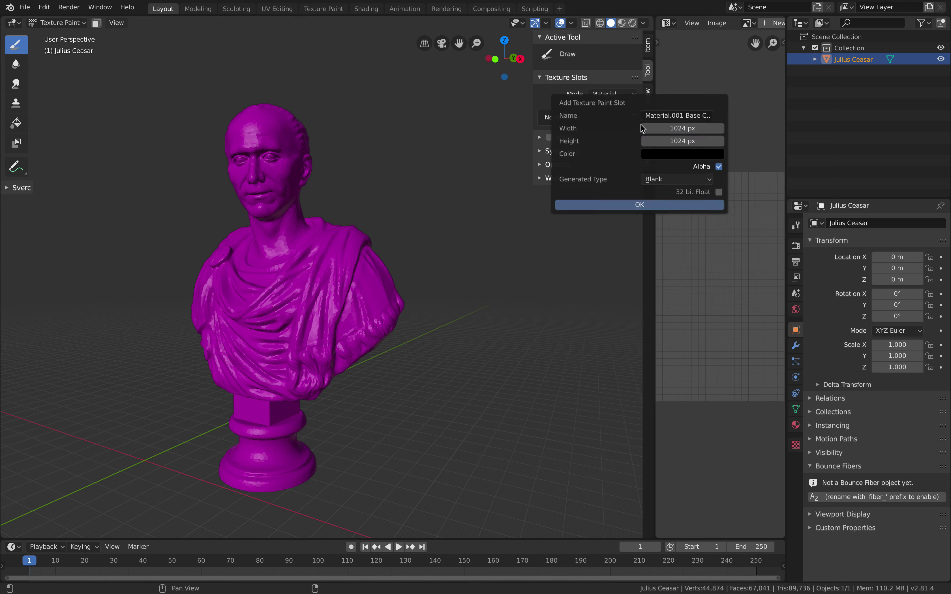
Step: Create the Base Color texture at 2048 × 2048 px with the UV Grid generated type
{"action": "left_click_drag", "start_coordinate": [664, 138], "coordinate": [660, 131]}
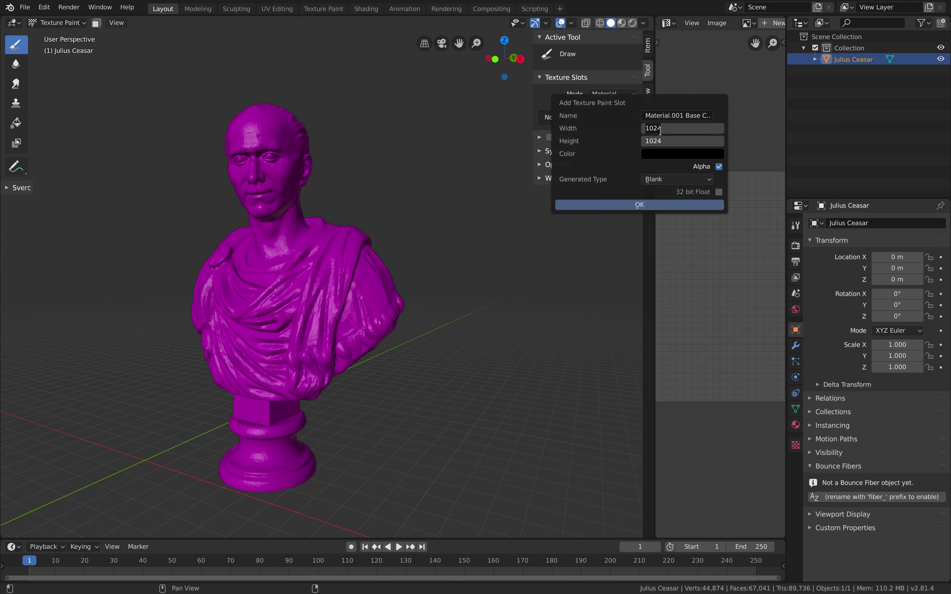
{"action": "key", "text": "BackSpace"}
{"action": "key", "text": "BackSpace"}
{"action": "key", "text": "BackSpace"}
{"action": "key", "text": "BackSpace"}
{"action": "type", "text": "2048"}
{"action": "key", "text": "Return"}
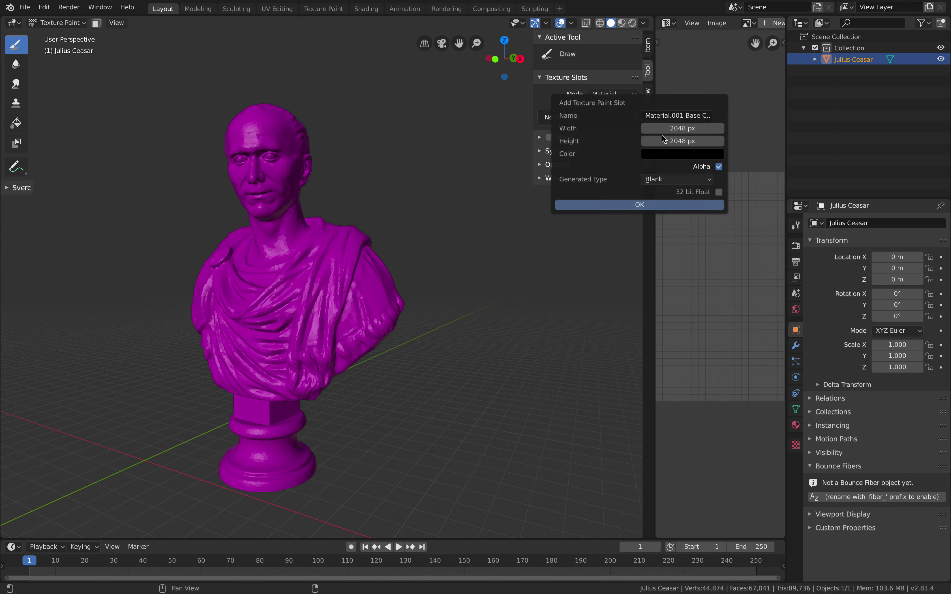
{"action": "left_click", "coordinate": [664, 179]}
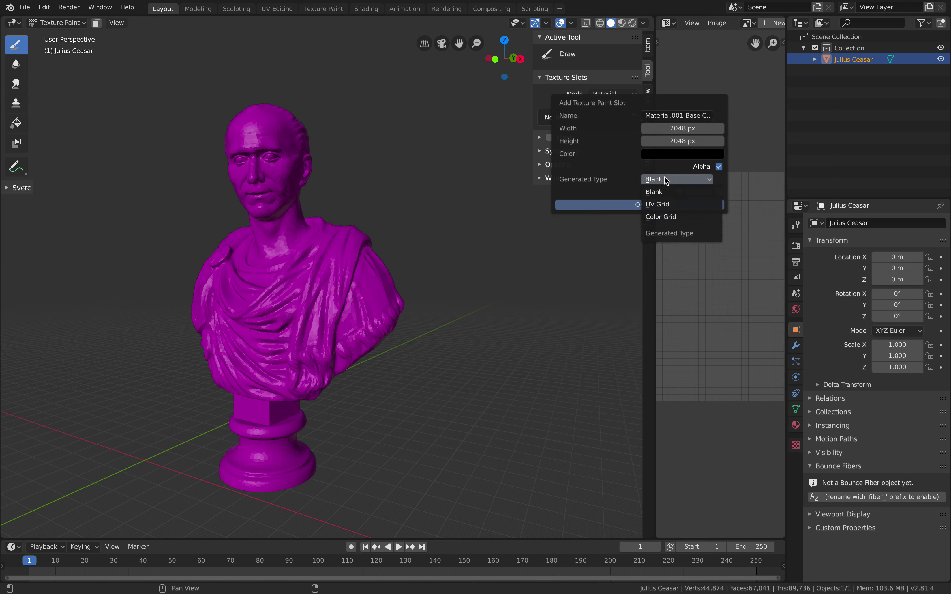
{"action": "left_click", "coordinate": [665, 206]}
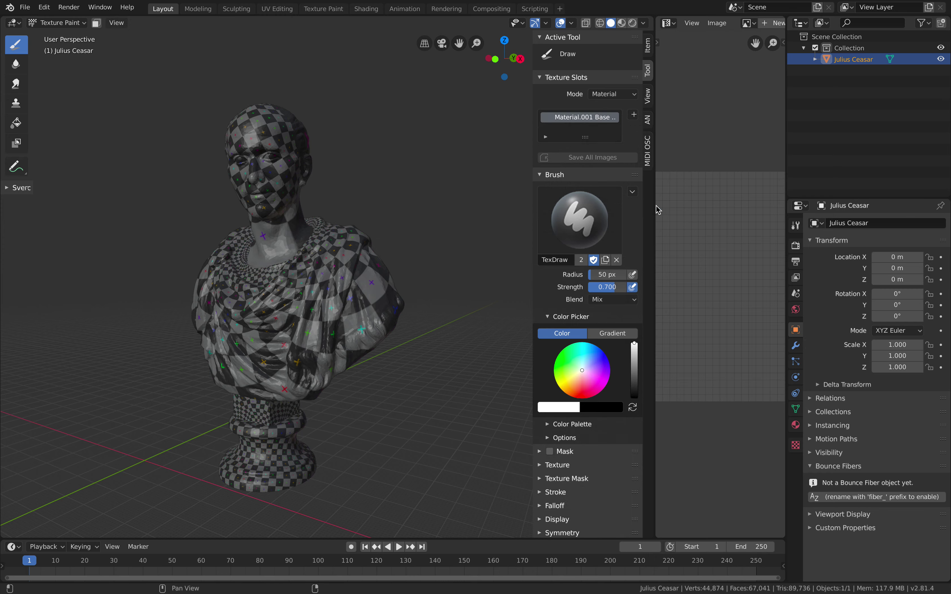
Step: Inspect the checker pattern on the head, neck, torso and pedestal for stretching and uneven scale
{"action": "left_click_drag", "start_coordinate": [656, 206], "coordinate": [564, 207]}
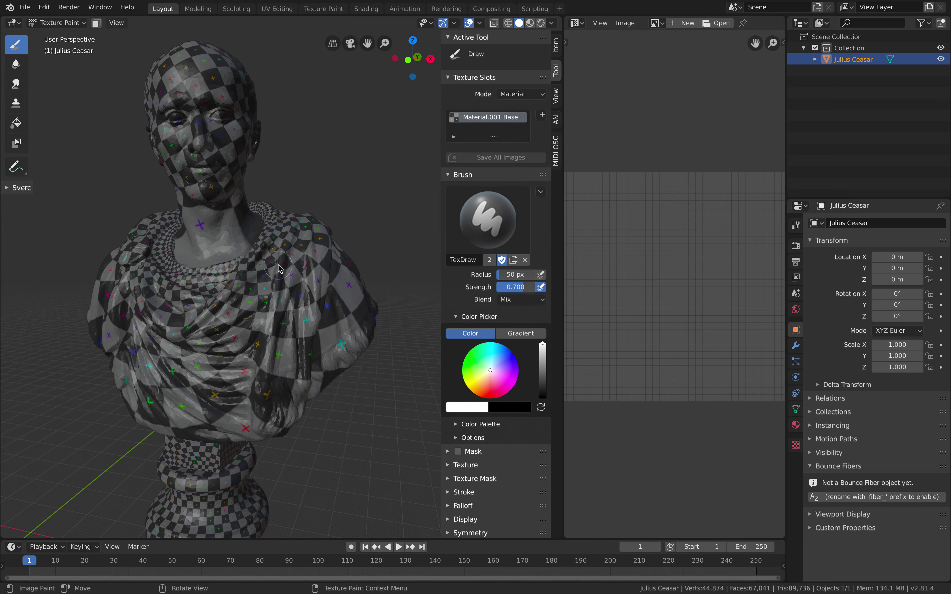
{"action": "scroll", "coordinate": [267, 260], "scroll_direction": "up", "scroll_amount": 1}
{"action": "middle_click_drag", "start_coordinate": [214, 258], "coordinate": [198, 222]}
{"action": "scroll", "coordinate": [250, 259], "scroll_direction": "up", "scroll_amount": 2}
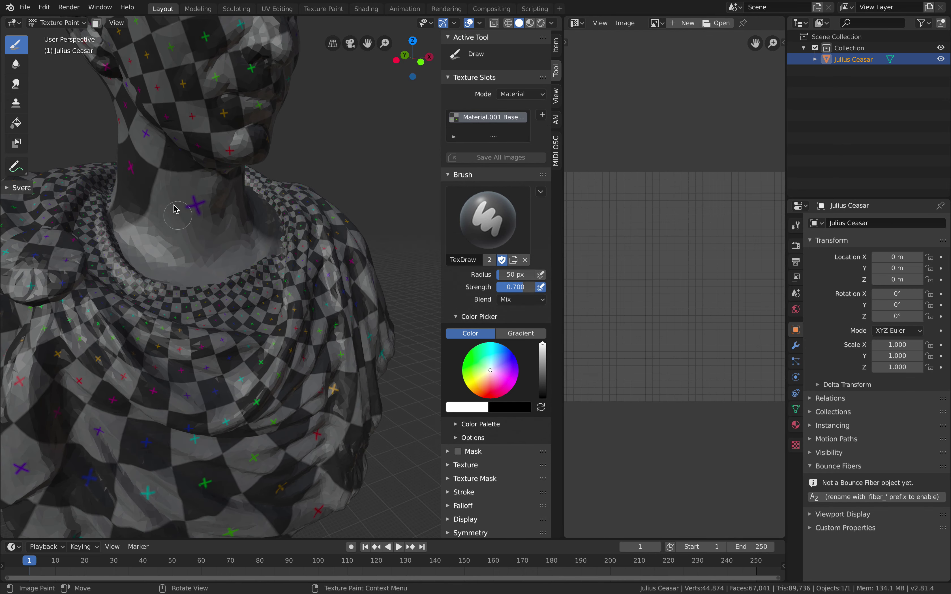
{"action": "scroll", "coordinate": [250, 241], "scroll_direction": "down", "scroll_amount": 5}
{"action": "scroll", "coordinate": [260, 262], "scroll_direction": "up", "scroll_amount": 2}
{"action": "middle_click_drag", "start_coordinate": [260, 259], "coordinate": [255, 218]}
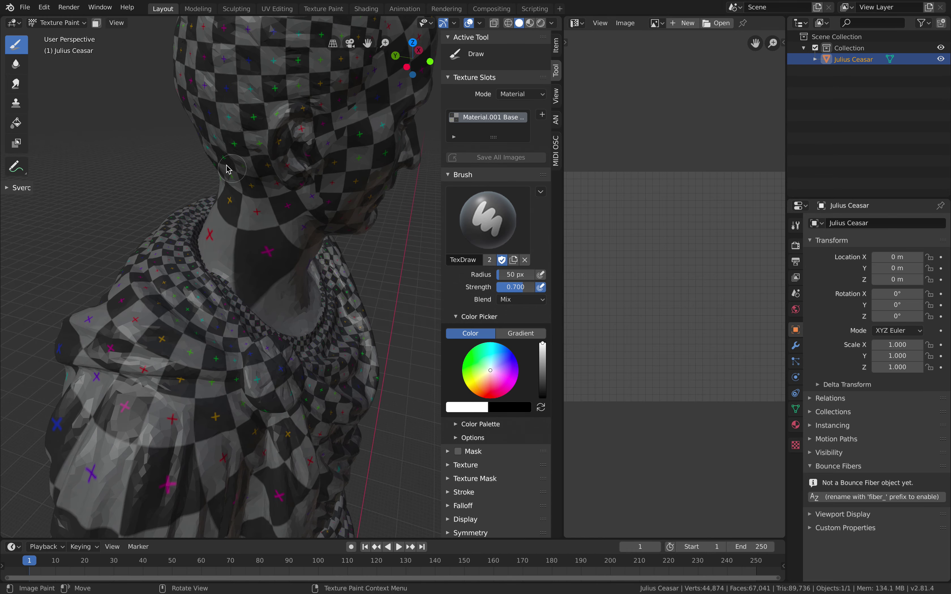
{"action": "middle_click_drag", "start_coordinate": [228, 169], "coordinate": [340, 243]}
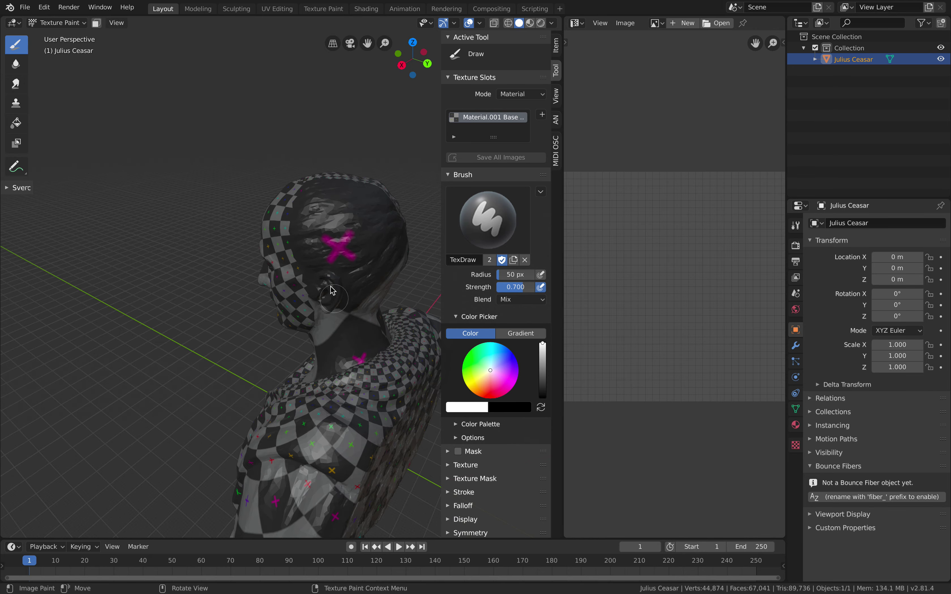
{"action": "middle_click_drag", "start_coordinate": [331, 287], "coordinate": [326, 245]}
{"action": "middle_click_drag", "start_coordinate": [307, 291], "coordinate": [267, 384]}
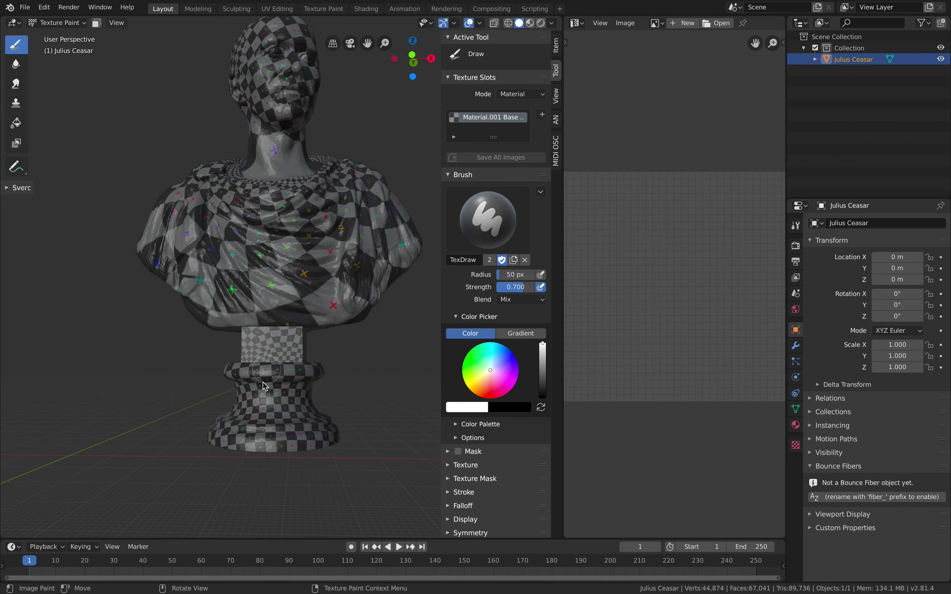
{"action": "middle_click_drag", "start_coordinate": [297, 442], "coordinate": [268, 355]}
{"action": "mouse_move", "coordinate": [297, 305]}
{"action": "middle_mouse_down"}
{"action": "mouse_move", "coordinate": [206, 291]}
{"action": "mouse_move", "coordinate": [302, 342]}
{"action": "mouse_move", "coordinate": [331, 319]}
{"action": "middle_mouse_up"}
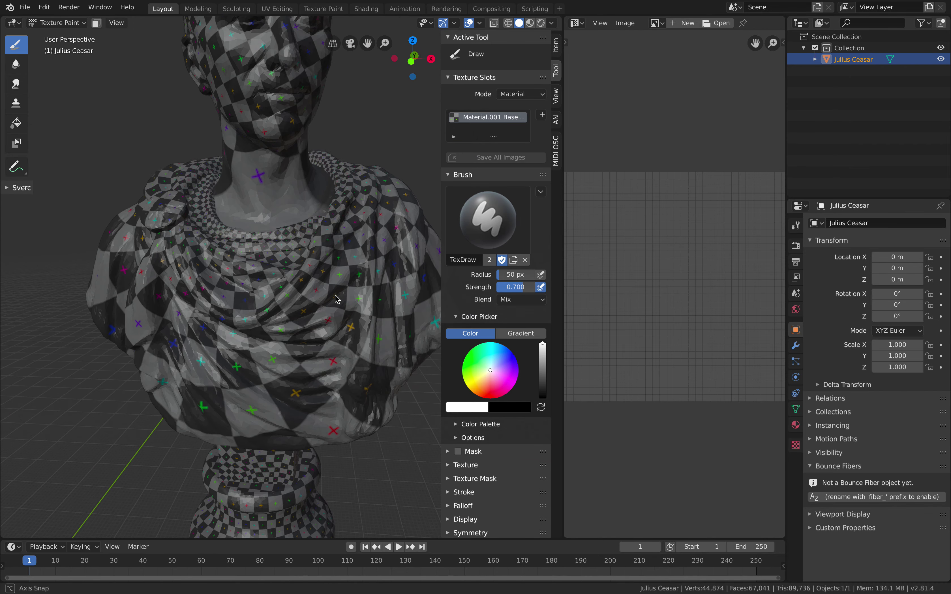
{"action": "middle_click_drag", "start_coordinate": [236, 331], "coordinate": [233, 207]}
Step: Switch the bust to Edit Mode for reworking the neck seams
{"action": "left_click", "coordinate": [63, 23]}
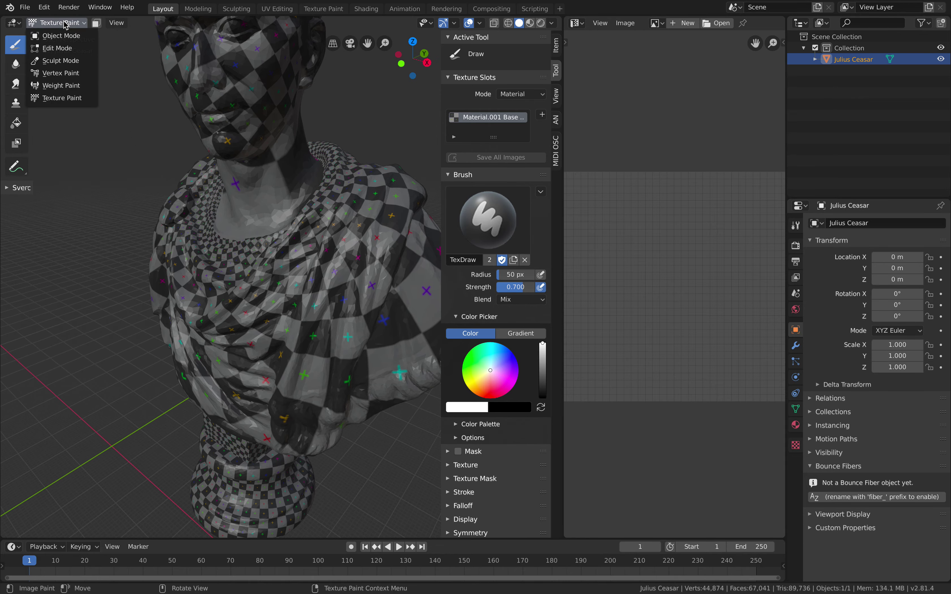
{"action": "mouse_move", "coordinate": [247, 213]}
{"action": "middle_mouse_down"}
{"action": "mouse_move", "coordinate": [308, 195]}
{"action": "mouse_move", "coordinate": [232, 212]}
{"action": "middle_mouse_up"}
{"action": "scroll", "coordinate": [278, 165], "scroll_direction": "up", "scroll_amount": 2}
{"action": "middle_click_drag", "start_coordinate": [277, 165], "coordinate": [288, 219], "text": "shift"}
{"action": "scroll", "coordinate": [265, 206], "scroll_direction": "up", "scroll_amount": 1}
Step: Mark a seam along the shortest edge path down the front of the neck, between the chin seam and the collar seam
{"action": "left_click", "coordinate": [281, 159]}
{"action": "middle_click_drag", "start_coordinate": [272, 311], "coordinate": [290, 220], "text": "shift"}
{"action": "middle_click_drag", "start_coordinate": [290, 220], "coordinate": [297, 234]}
{"action": "scroll", "coordinate": [298, 234], "scroll_direction": "up", "scroll_amount": 2}
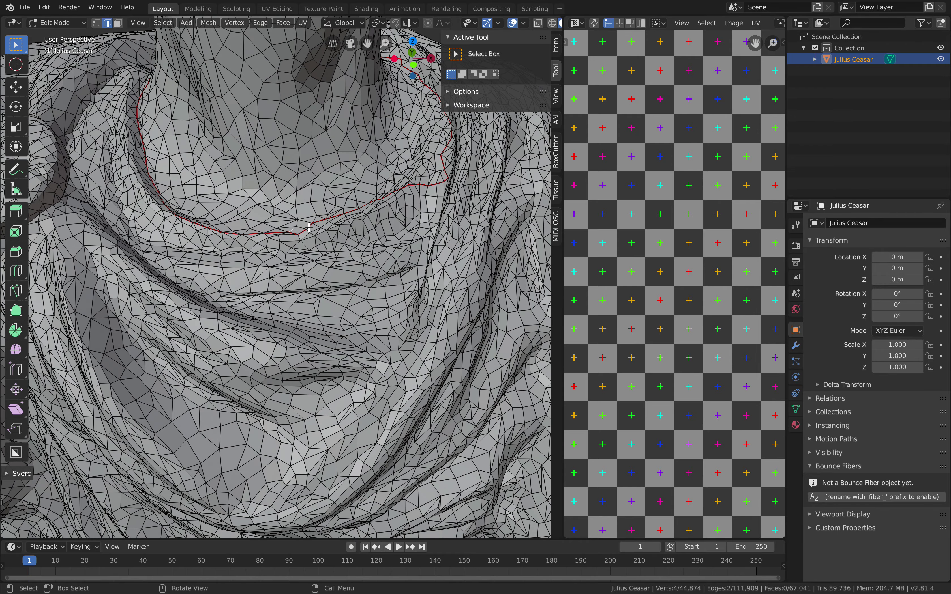
{"action": "middle_click_drag", "start_coordinate": [301, 201], "coordinate": [306, 238], "text": "shift"}
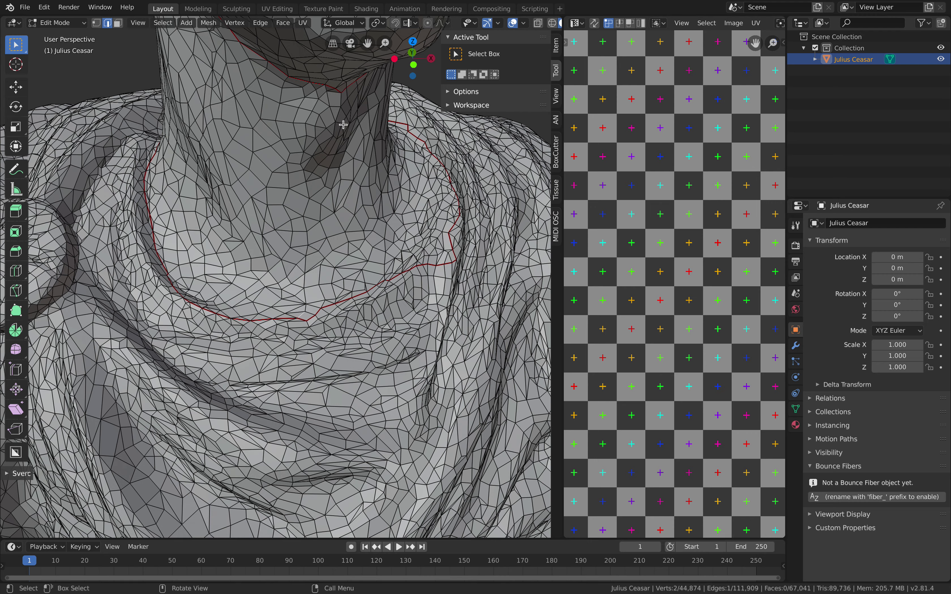
{"action": "left_click", "coordinate": [340, 96], "text": "ctrl"}
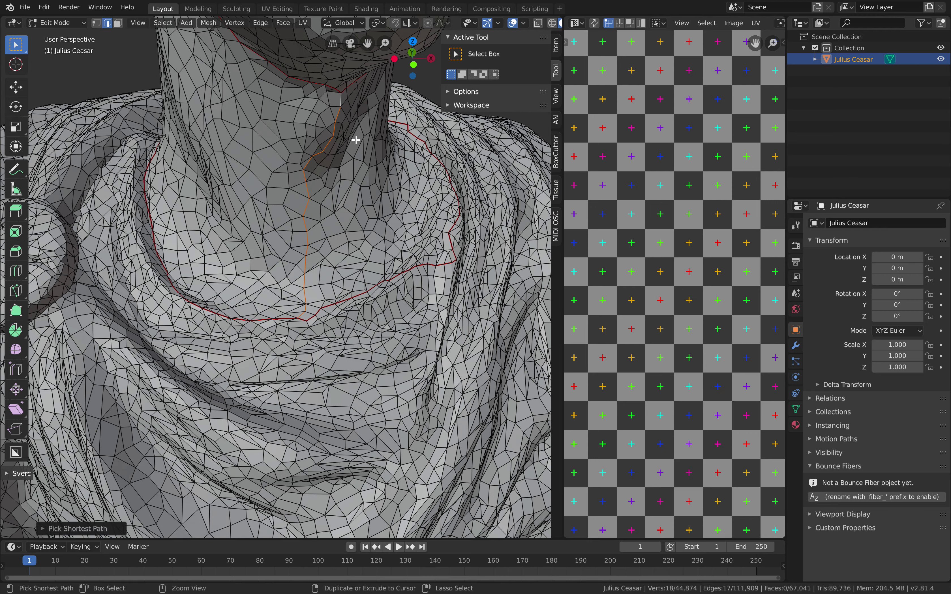
{"action": "middle_click_drag", "start_coordinate": [355, 139], "coordinate": [272, 283]}
{"action": "key", "text": "ctrl+e"}
{"action": "left_click", "coordinate": [312, 187]}
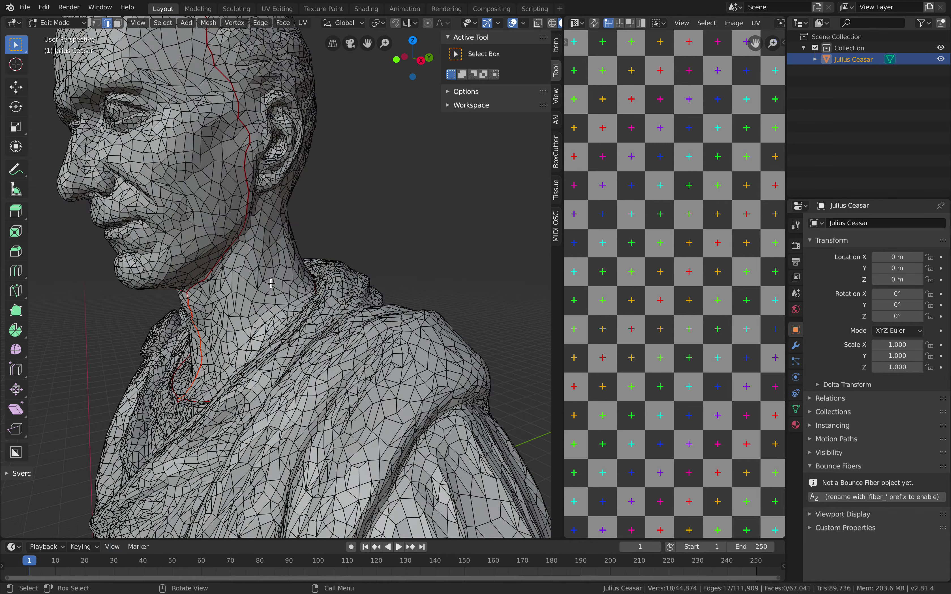
Step: Select the entire bust mesh with the new neck seam included
{"action": "scroll", "coordinate": [272, 283], "scroll_direction": "down", "scroll_amount": 1}
{"action": "scroll", "coordinate": [537, 276], "scroll_direction": "down", "scroll_amount": 4}
{"action": "scroll", "coordinate": [414, 299], "scroll_direction": "down", "scroll_amount": 2}
{"action": "key", "text": "a"}
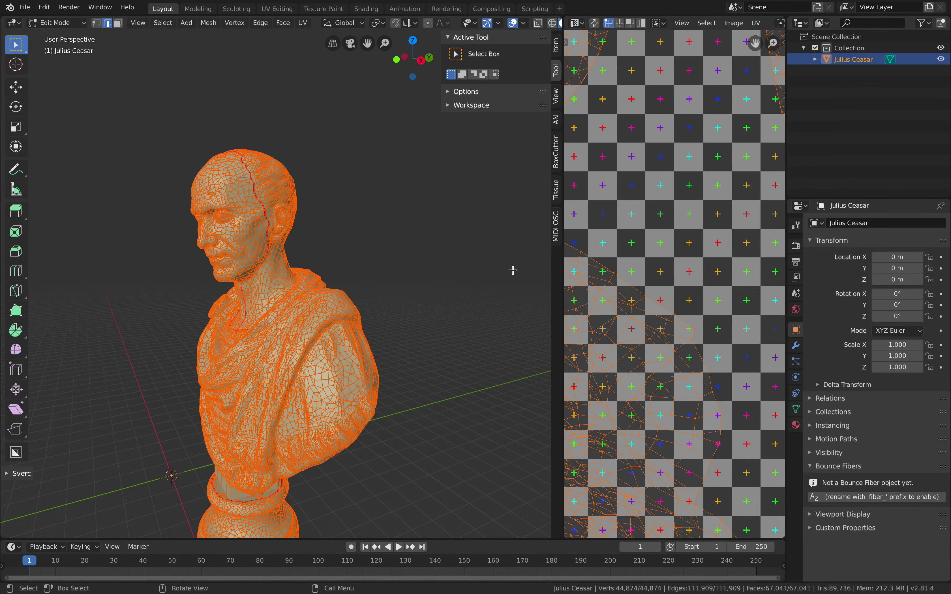
Step: Unwrap the whole bust again using the new front neck seam, with the full UV layout in view
{"action": "left_click_drag", "start_coordinate": [561, 264], "coordinate": [362, 276]}
{"action": "scroll", "coordinate": [471, 312], "scroll_direction": "down", "scroll_amount": 2}
{"action": "scroll", "coordinate": [471, 312], "scroll_direction": "down", "scroll_amount": 4}
{"action": "middle_click_drag", "start_coordinate": [295, 300], "coordinate": [279, 275]}
{"action": "key", "text": "u"}
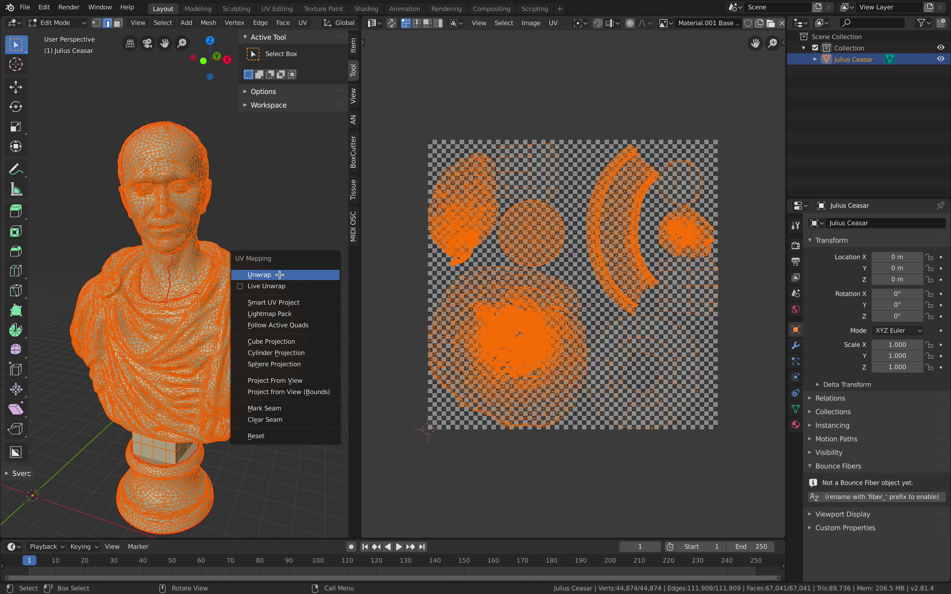
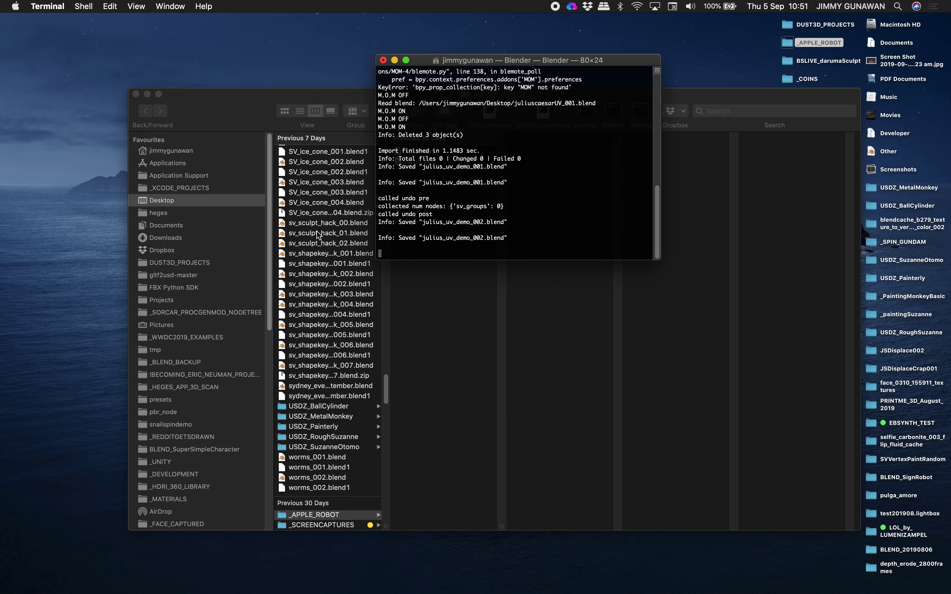
Step: Switch to Finder and review the Desktop files in list view, sorted by date modified
{"action": "left_click", "coordinate": [242, 192]}
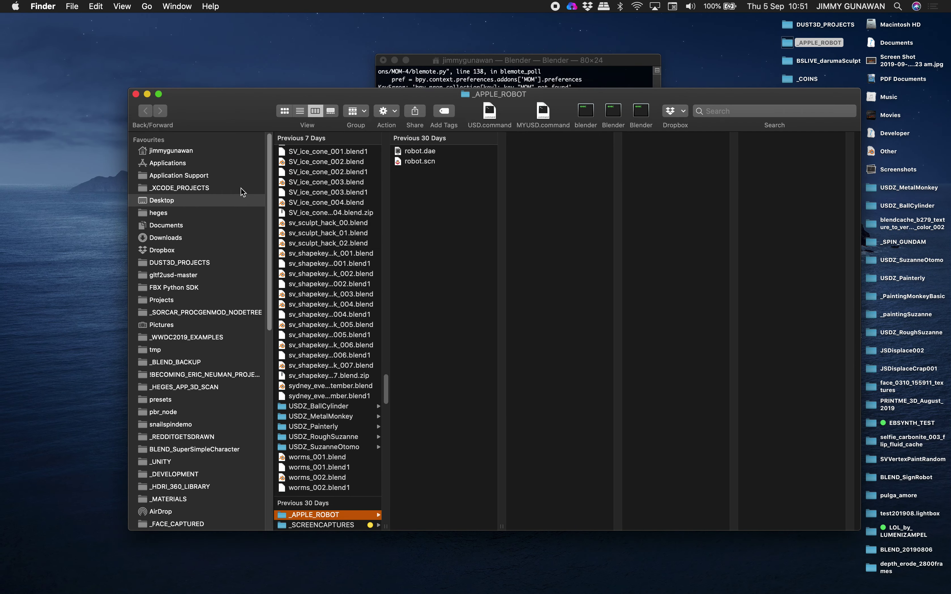
{"action": "left_click_drag", "start_coordinate": [387, 525], "coordinate": [465, 517]}
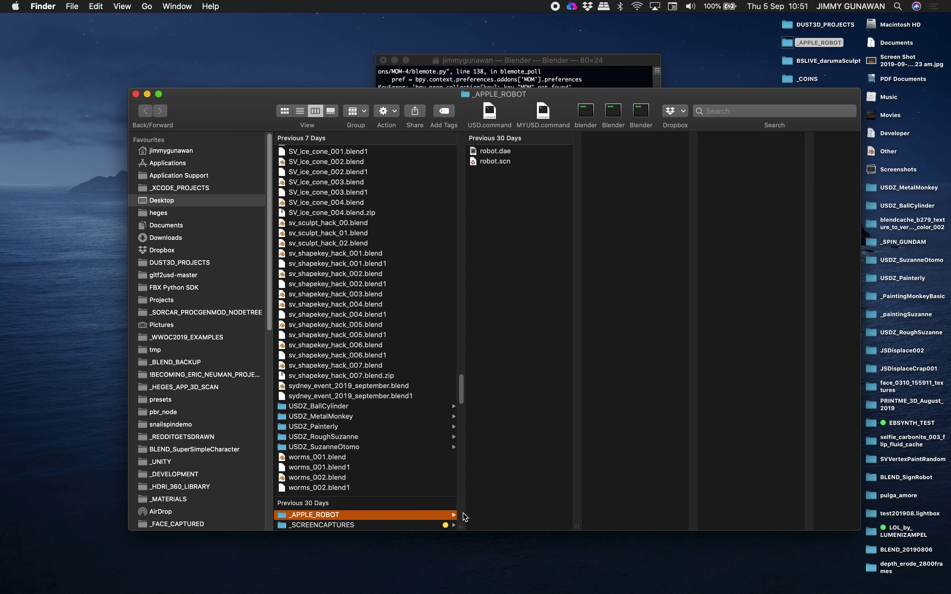
{"action": "left_click", "coordinate": [300, 111]}
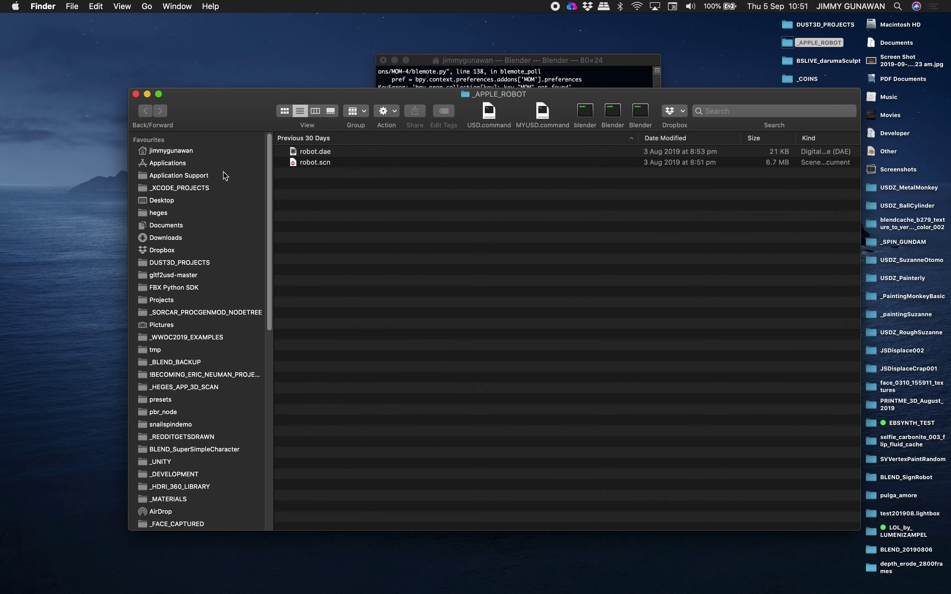
{"action": "left_click", "coordinate": [191, 203]}
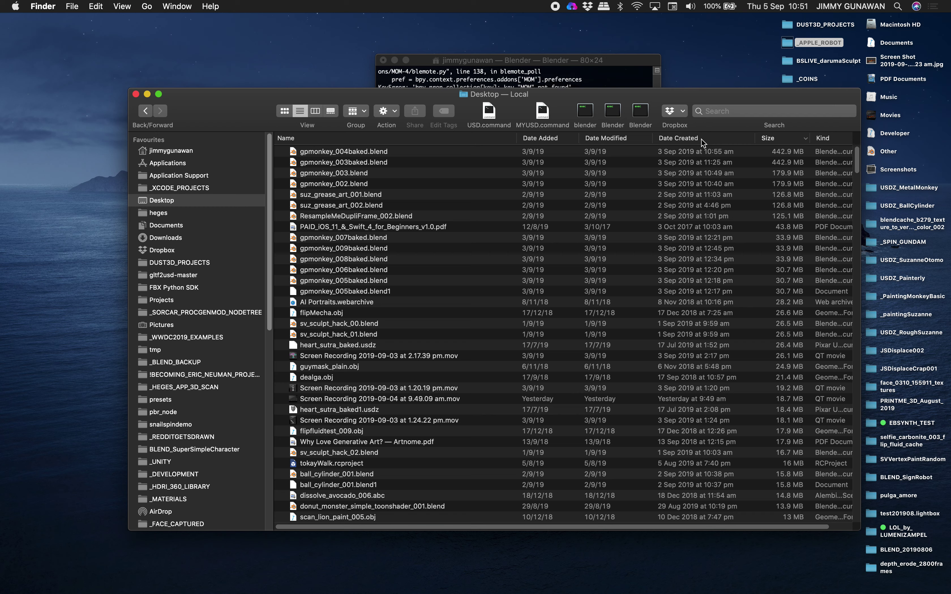
{"action": "left_click", "coordinate": [629, 138]}
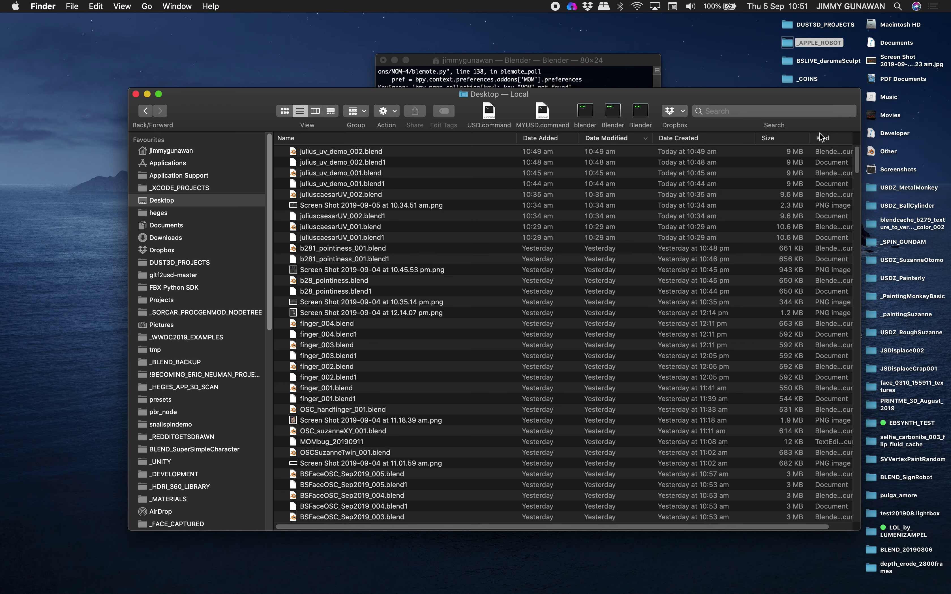
{"action": "left_click", "coordinate": [790, 140]}
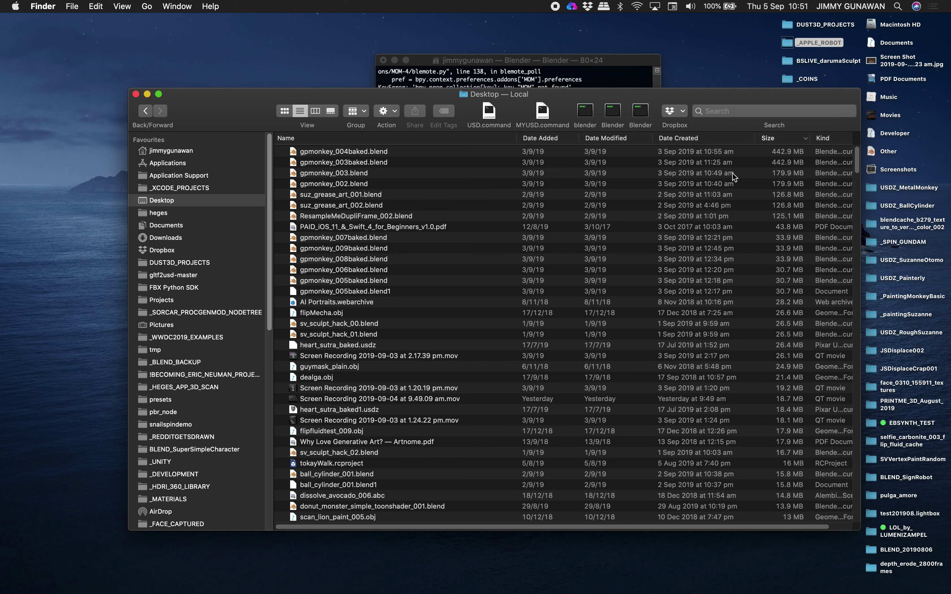
{"action": "left_click", "coordinate": [601, 139]}
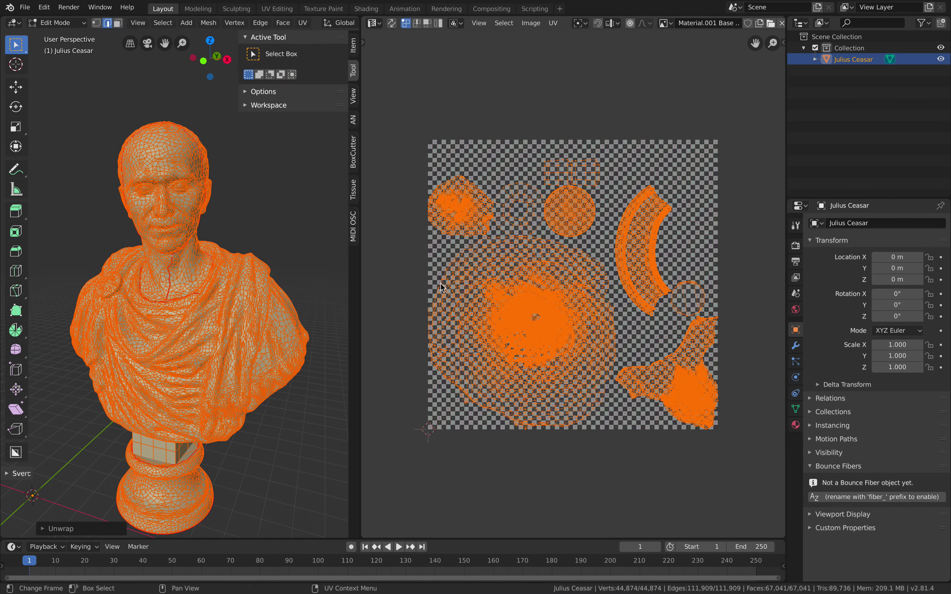
Step: Return to Blender, show the bust in Object Mode with textured material preview in a wider 3D viewport, and save the file
{"action": "mouse_move", "coordinate": [304, 263]}
{"action": "middle_mouse_down"}
{"action": "mouse_move", "coordinate": [314, 258]}
{"action": "mouse_move", "coordinate": [280, 260]}
{"action": "middle_mouse_up"}
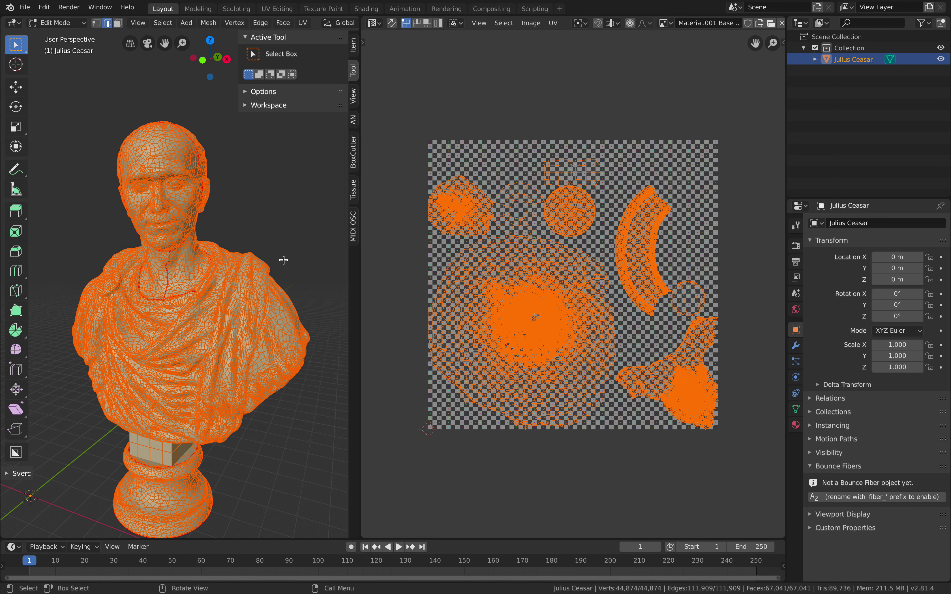
{"action": "key", "text": "Tab"}
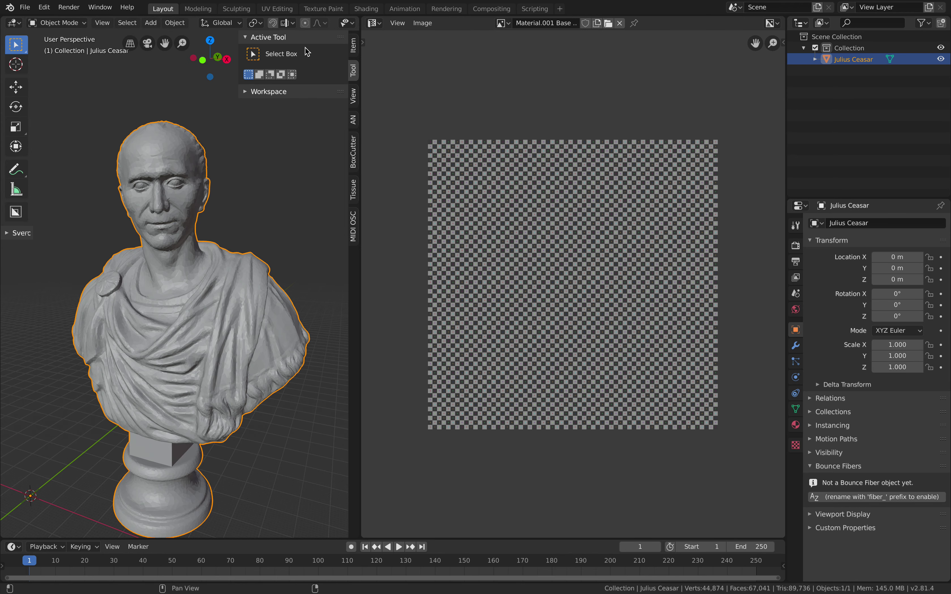
{"action": "left_click_drag", "start_coordinate": [360, 36], "coordinate": [526, 79]}
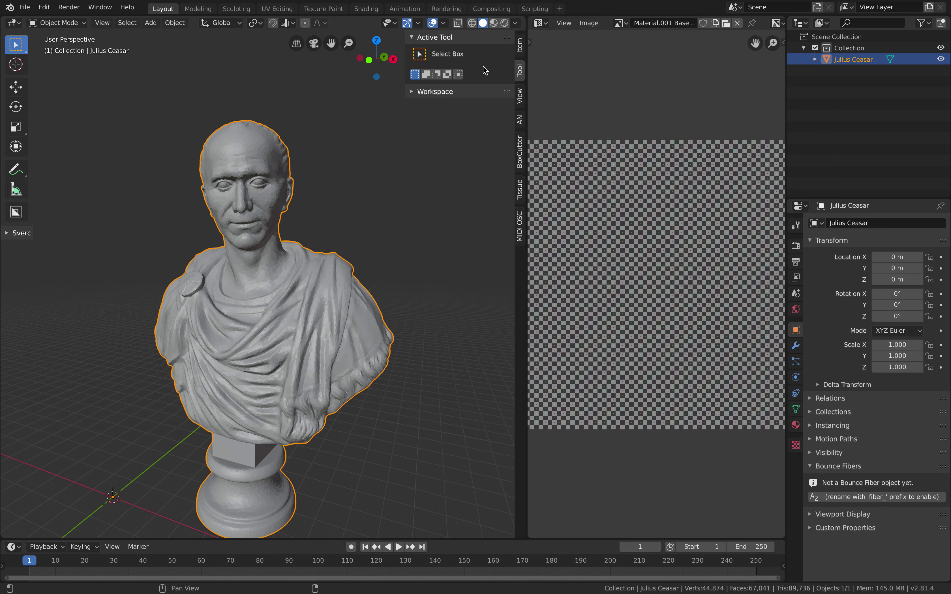
{"action": "left_click", "coordinate": [494, 23]}
{"action": "mouse_move", "coordinate": [400, 203]}
{"action": "middle_mouse_down"}
{"action": "mouse_move", "coordinate": [326, 271]}
{"action": "mouse_move", "coordinate": [354, 226]}
{"action": "middle_mouse_up"}
{"action": "key", "text": "ctrl+s"}
Step: Examine the checker pattern around the neck, collar and shoulders for remaining stretching after the new unwrap
{"action": "scroll", "coordinate": [338, 246], "scroll_direction": "up", "scroll_amount": 2}
{"action": "middle_click_drag", "start_coordinate": [262, 238], "coordinate": [278, 253]}
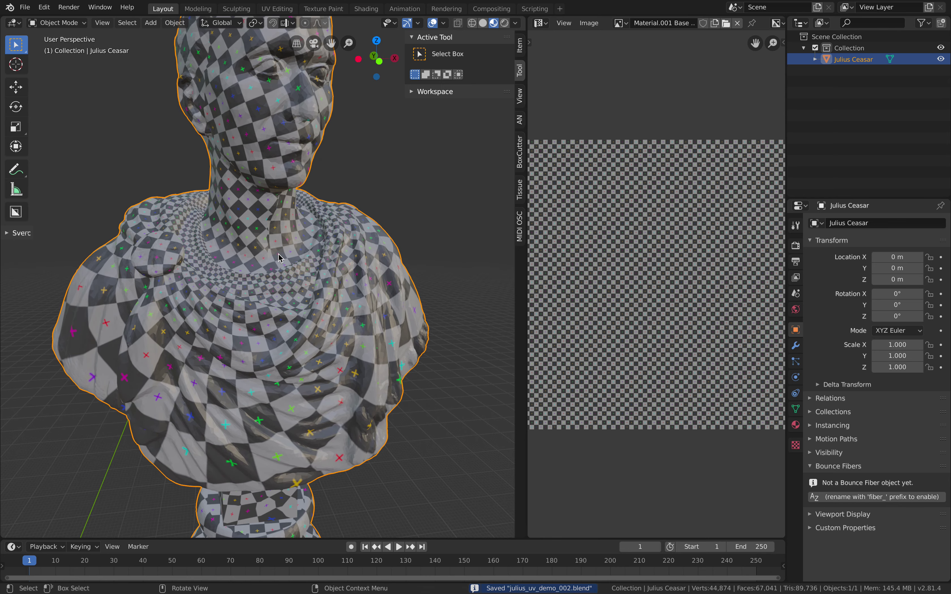
{"action": "middle_click_drag", "start_coordinate": [266, 199], "coordinate": [250, 232]}
{"action": "scroll", "coordinate": [250, 232], "scroll_direction": "down", "scroll_amount": 2}
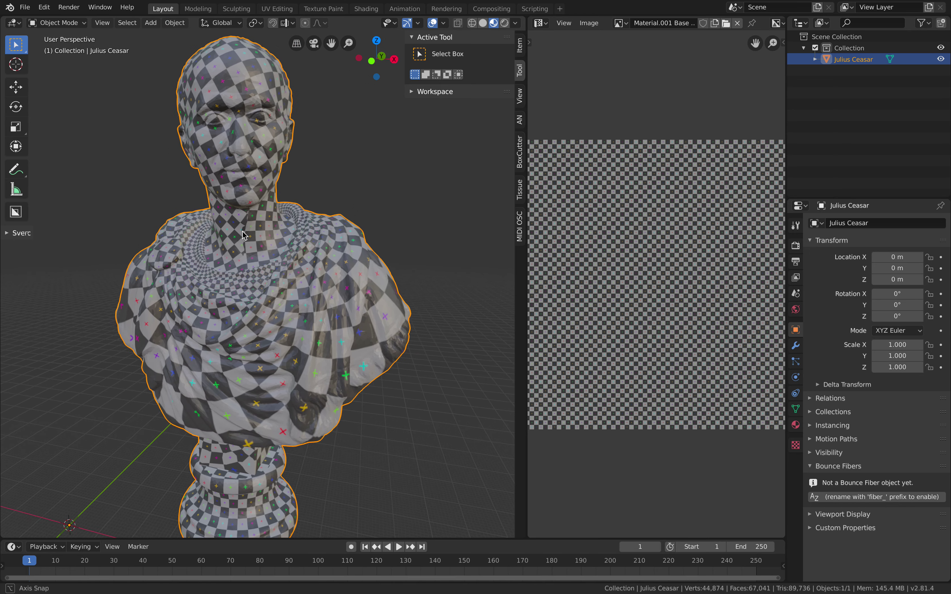
{"action": "scroll", "coordinate": [242, 234], "scroll_direction": "down", "scroll_amount": 2}
{"action": "scroll", "coordinate": [244, 232], "scroll_direction": "up", "scroll_amount": 2}
{"action": "scroll", "coordinate": [244, 228], "scroll_direction": "down", "scroll_amount": 1}
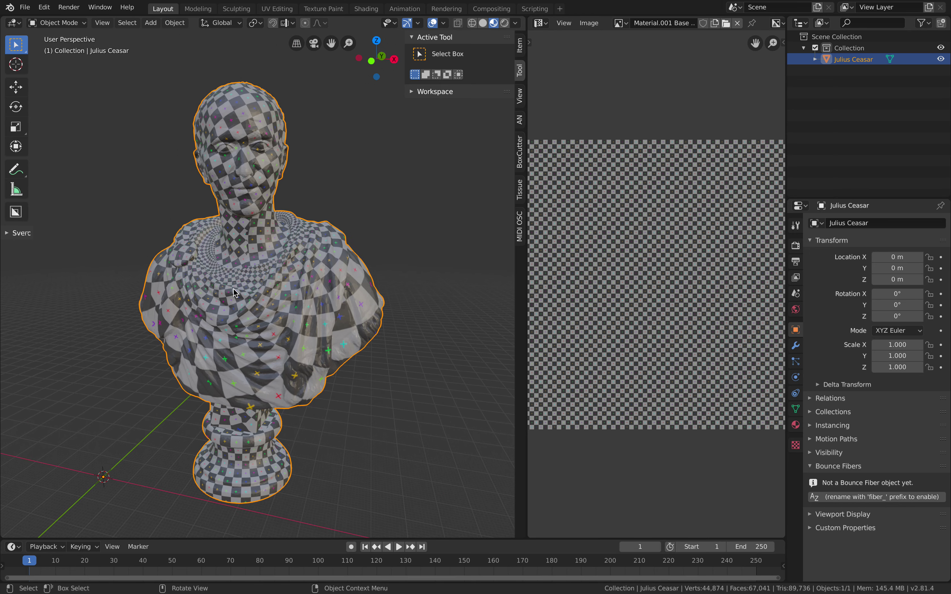
{"action": "middle_click_drag", "start_coordinate": [253, 252], "coordinate": [271, 251]}
Step: Save the scene as a new version named julius_uv_demo_003.blend
{"action": "left_click", "coordinate": [25, 7]}
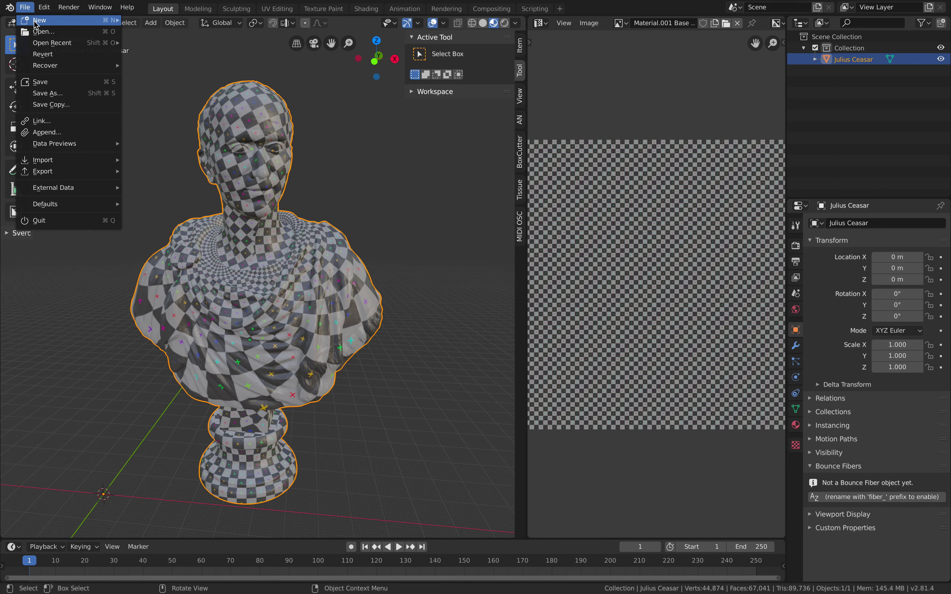
{"action": "left_click", "coordinate": [51, 94]}
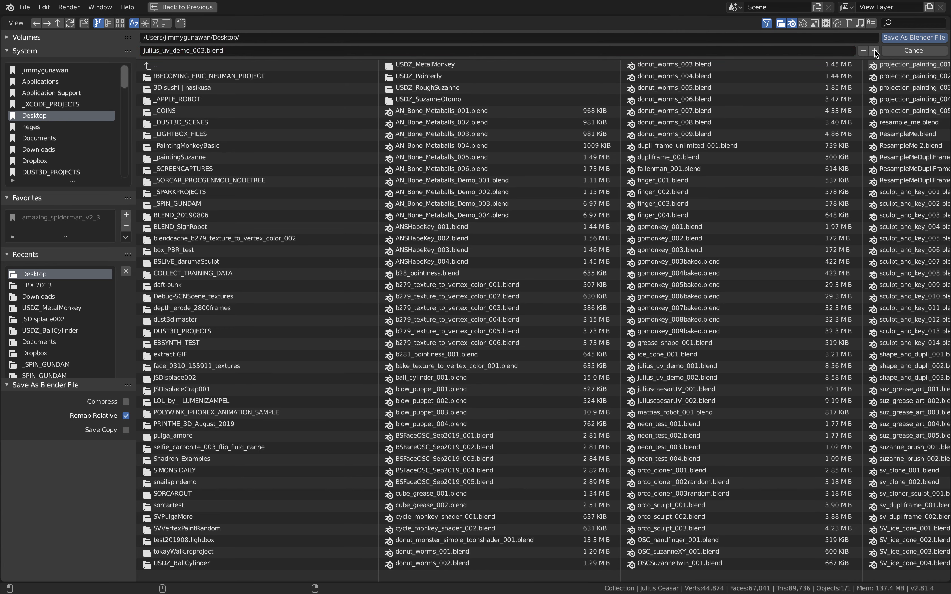
{"action": "key", "text": "Return"}
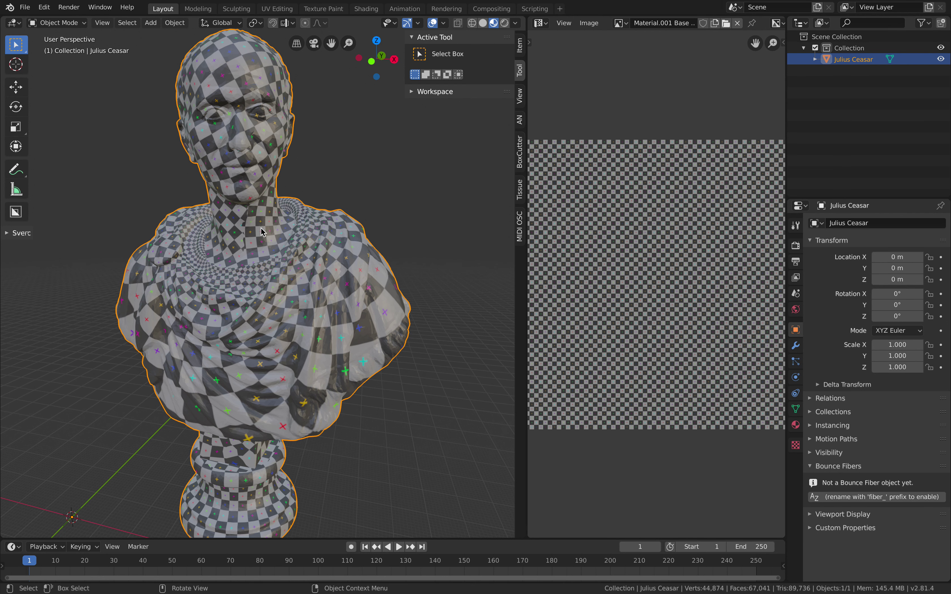
Step: Switch the bust to Texture Paint mode
{"action": "left_click", "coordinate": [62, 22]}
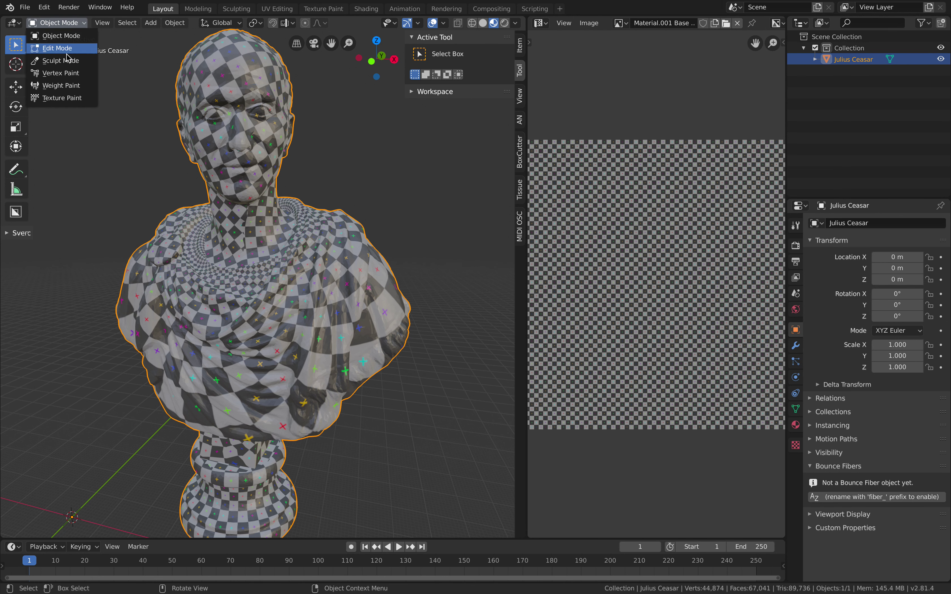
{"action": "left_click", "coordinate": [69, 98]}
{"action": "middle_click_drag", "start_coordinate": [253, 179], "coordinate": [247, 180]}
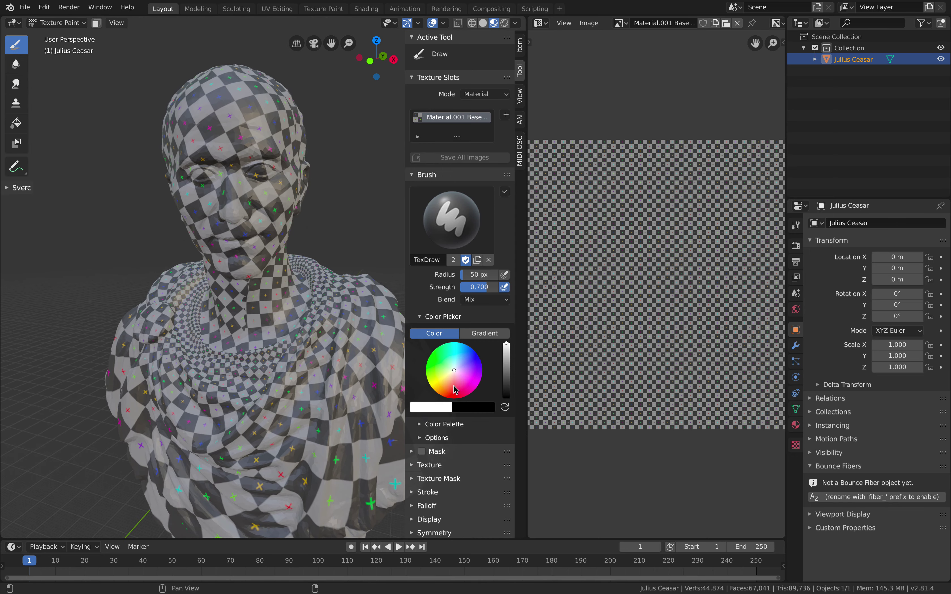
Step: Set the brush color to orange and paint test strokes across the chest and shoulder drapery
{"action": "scroll", "coordinate": [261, 153], "scroll_direction": "up", "scroll_amount": 6}
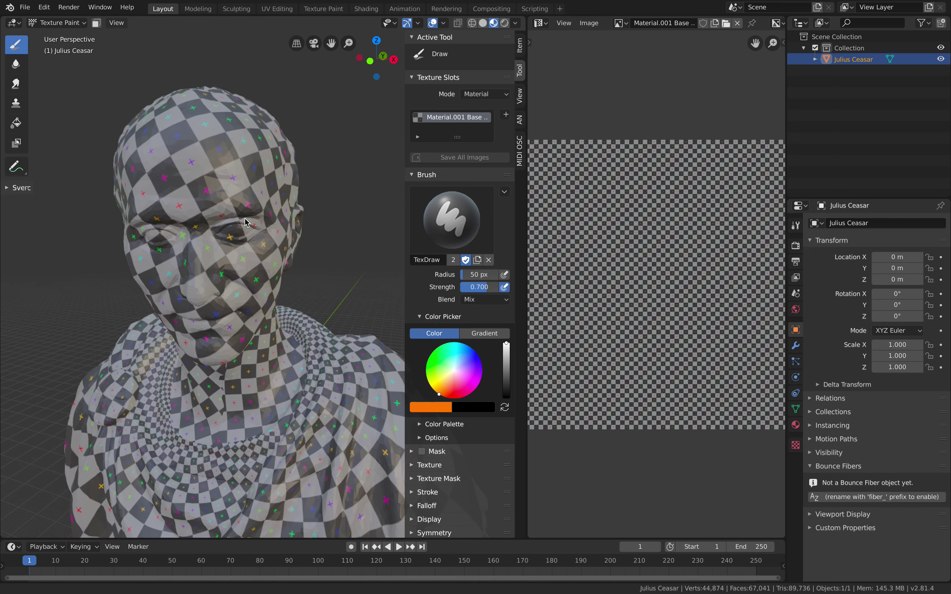
{"action": "scroll", "coordinate": [214, 182], "scroll_direction": "down", "scroll_amount": 4}
{"action": "middle_click_drag", "start_coordinate": [214, 182], "coordinate": [314, 189]}
{"action": "left_click_drag", "start_coordinate": [244, 391], "coordinate": [167, 403]}
{"action": "scroll", "coordinate": [169, 403], "scroll_direction": "down", "scroll_amount": 2}
{"action": "left_click_drag", "start_coordinate": [214, 398], "coordinate": [255, 407]}
{"action": "middle_click_drag", "start_coordinate": [256, 408], "coordinate": [330, 394]}
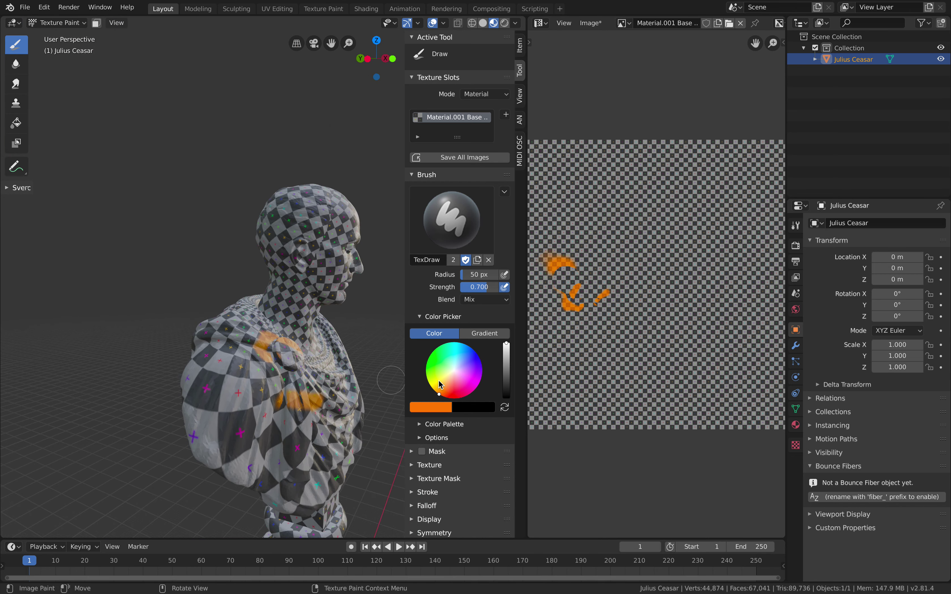
Step: Set the brush color to red-orange and paint strokes over the shoulder and across the upper back
{"action": "left_click", "coordinate": [442, 396]}
{"action": "middle_click_drag", "start_coordinate": [236, 348], "coordinate": [287, 363]}
{"action": "left_click_drag", "start_coordinate": [290, 364], "coordinate": [238, 346]}
{"action": "middle_click_drag", "start_coordinate": [238, 346], "coordinate": [330, 342]}
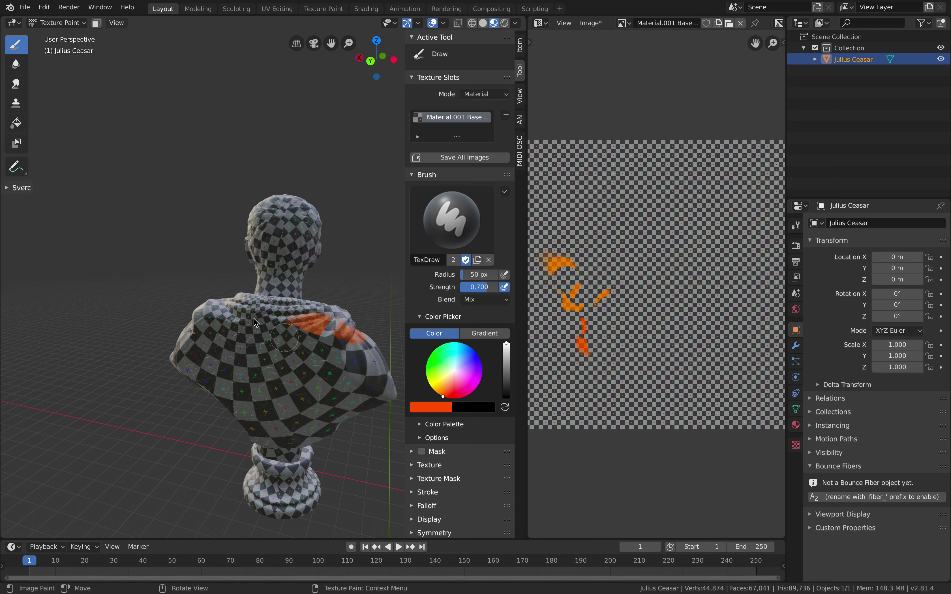
{"action": "left_click_drag", "start_coordinate": [303, 341], "coordinate": [238, 356]}
{"action": "middle_click_drag", "start_coordinate": [238, 355], "coordinate": [257, 353]}
Step: Set the brush color to bright green and paint strokes on the upper back and over the back of the head
{"action": "left_click_drag", "start_coordinate": [463, 378], "coordinate": [431, 364]}
{"action": "left_click_drag", "start_coordinate": [307, 328], "coordinate": [283, 307]}
{"action": "mouse_move", "coordinate": [257, 246]}
{"action": "left_mouse_down"}
{"action": "mouse_move", "coordinate": [294, 253]}
{"action": "mouse_move", "coordinate": [277, 235]}
{"action": "left_mouse_up"}
{"action": "middle_click_drag", "start_coordinate": [293, 231], "coordinate": [275, 220]}
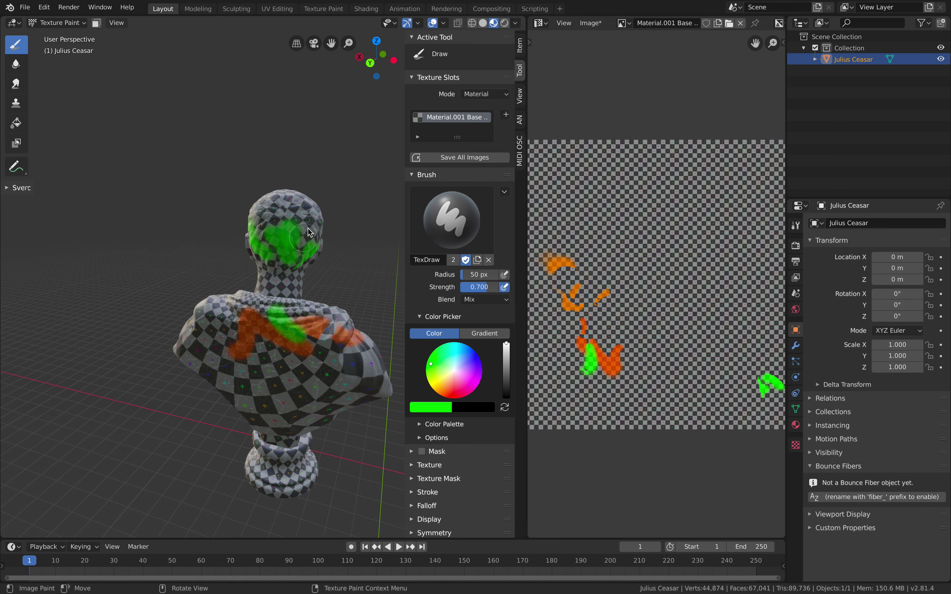
{"action": "left_click_drag", "start_coordinate": [275, 220], "coordinate": [300, 218]}
{"action": "left_click_drag", "start_coordinate": [310, 258], "coordinate": [309, 260]}
{"action": "middle_click_drag", "start_coordinate": [309, 260], "coordinate": [286, 264]}
{"action": "middle_click_drag", "start_coordinate": [286, 264], "coordinate": [269, 313], "text": "shift"}
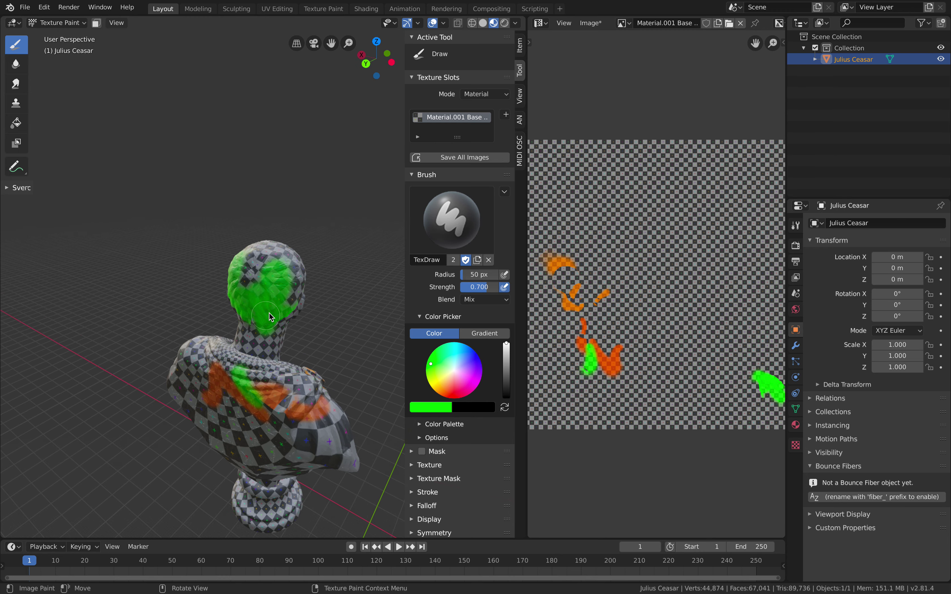
{"action": "middle_click_drag", "start_coordinate": [265, 250], "coordinate": [326, 247]}
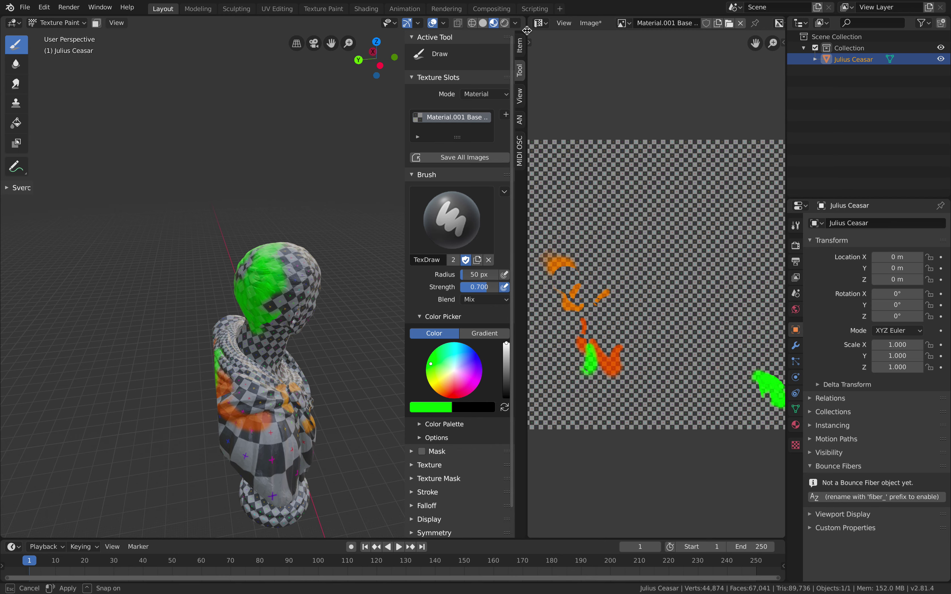
Step: Widen the 3D viewport and display the tool settings bar with the brush and mirror options
{"action": "left_click_drag", "start_coordinate": [526, 31], "coordinate": [630, 31]}
{"action": "right_click", "coordinate": [67, 26]}
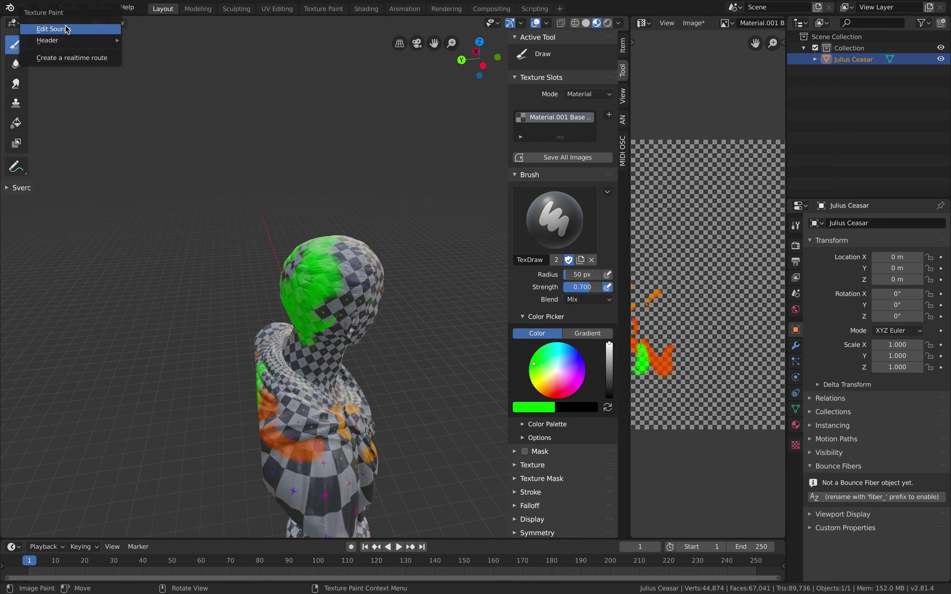
{"action": "mouse_move", "coordinate": [71, 40]}
{"action": "left_click", "coordinate": [165, 46]}
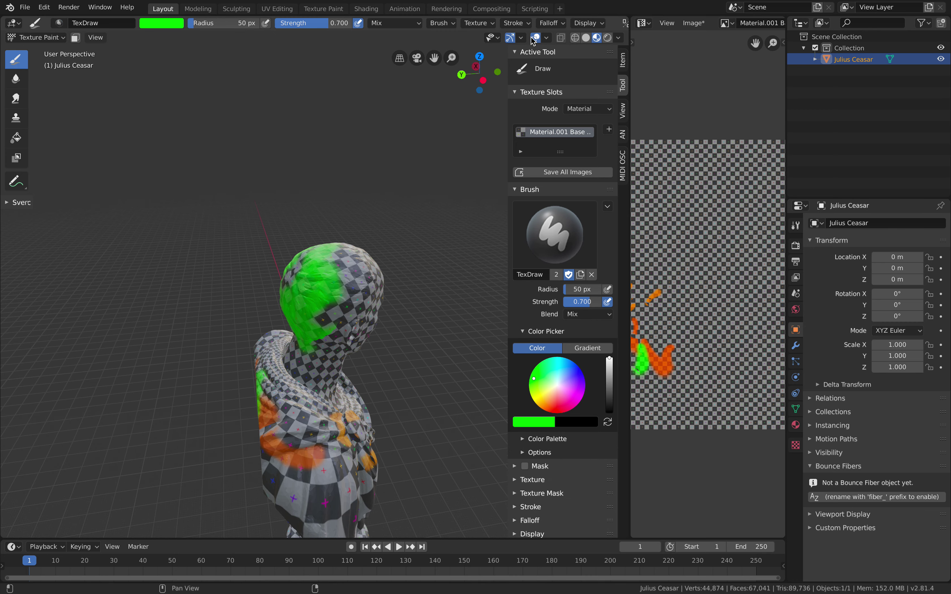
{"action": "scroll", "coordinate": [566, 24], "scroll_direction": "down", "scroll_amount": 4}
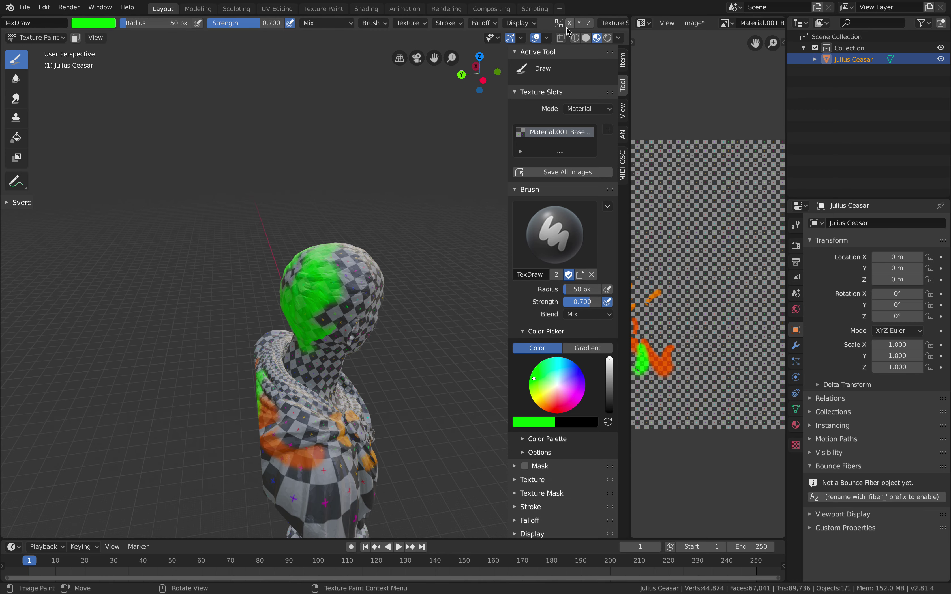
Step: Set the brush color to light blue and paint strokes across the back of the head
{"action": "mouse_move", "coordinate": [283, 356]}
{"action": "middle_mouse_down"}
{"action": "mouse_move", "coordinate": [342, 293]}
{"action": "mouse_move", "coordinate": [334, 307]}
{"action": "mouse_move", "coordinate": [289, 298]}
{"action": "mouse_move", "coordinate": [338, 341]}
{"action": "mouse_move", "coordinate": [276, 312]}
{"action": "mouse_move", "coordinate": [292, 317]}
{"action": "mouse_move", "coordinate": [263, 330]}
{"action": "mouse_move", "coordinate": [170, 319]}
{"action": "mouse_move", "coordinate": [285, 337]}
{"action": "middle_mouse_up"}
{"action": "left_click_drag", "start_coordinate": [563, 373], "coordinate": [566, 366]}
{"action": "left_click_drag", "start_coordinate": [338, 325], "coordinate": [279, 356]}
{"action": "mouse_move", "coordinate": [297, 347]}
{"action": "middle_mouse_down", "text": "shift"}
{"action": "mouse_move", "coordinate": [290, 283]}
{"action": "mouse_move", "coordinate": [265, 237]}
{"action": "mouse_move", "coordinate": [275, 225]}
{"action": "middle_mouse_up", "text": "shift"}
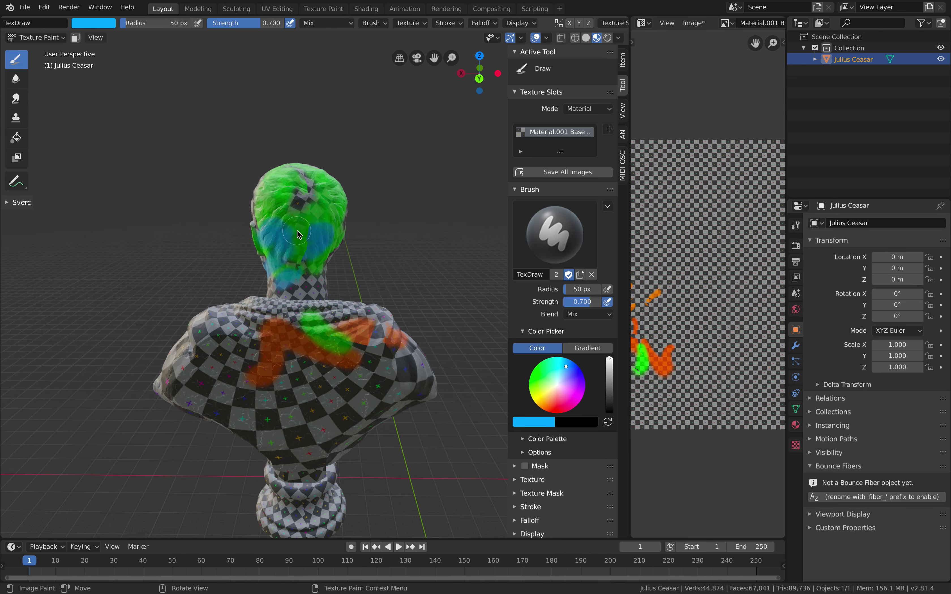
Step: Sample a pale green from the model and paint strokes on the back of the head, the neck and the back drapery
{"action": "key", "text": "s"}
{"action": "left_click_drag", "start_coordinate": [291, 263], "coordinate": [300, 219]}
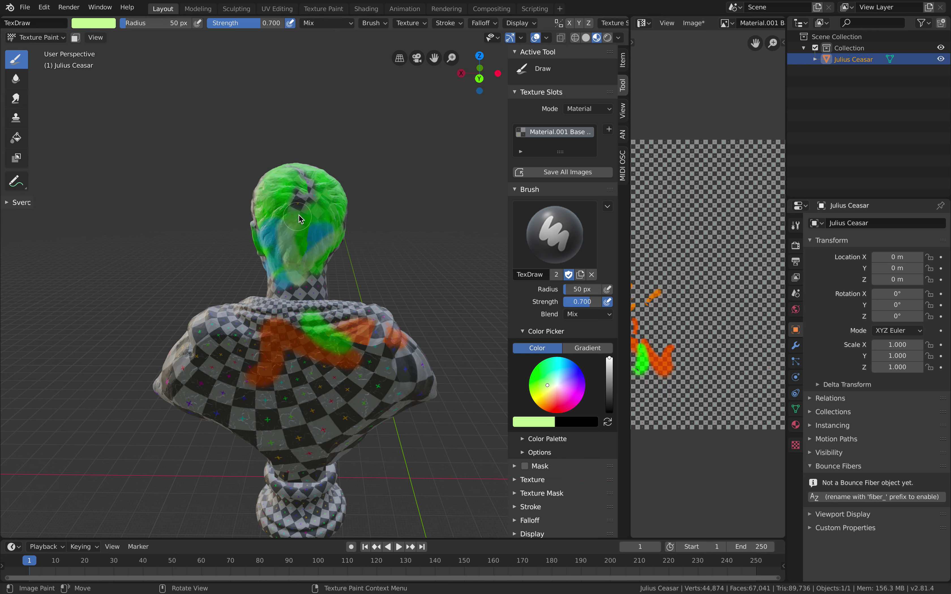
{"action": "middle_click_drag", "start_coordinate": [301, 287], "coordinate": [303, 301]}
{"action": "left_click_drag", "start_coordinate": [303, 301], "coordinate": [278, 326]}
{"action": "middle_click_drag", "start_coordinate": [278, 327], "coordinate": [291, 297]}
{"action": "mouse_move", "coordinate": [291, 297]}
{"action": "left_mouse_down"}
{"action": "mouse_move", "coordinate": [267, 365]}
{"action": "mouse_move", "coordinate": [250, 381]}
{"action": "left_mouse_up"}
{"action": "middle_click_drag", "start_coordinate": [250, 381], "coordinate": [343, 334]}
{"action": "left_click_drag", "start_coordinate": [364, 372], "coordinate": [317, 409]}
{"action": "mouse_move", "coordinate": [317, 409]}
{"action": "middle_mouse_down"}
{"action": "mouse_move", "coordinate": [317, 401]}
{"action": "mouse_move", "coordinate": [375, 385]}
{"action": "middle_mouse_up"}
{"action": "scroll", "coordinate": [376, 385], "scroll_direction": "down", "scroll_amount": 4}
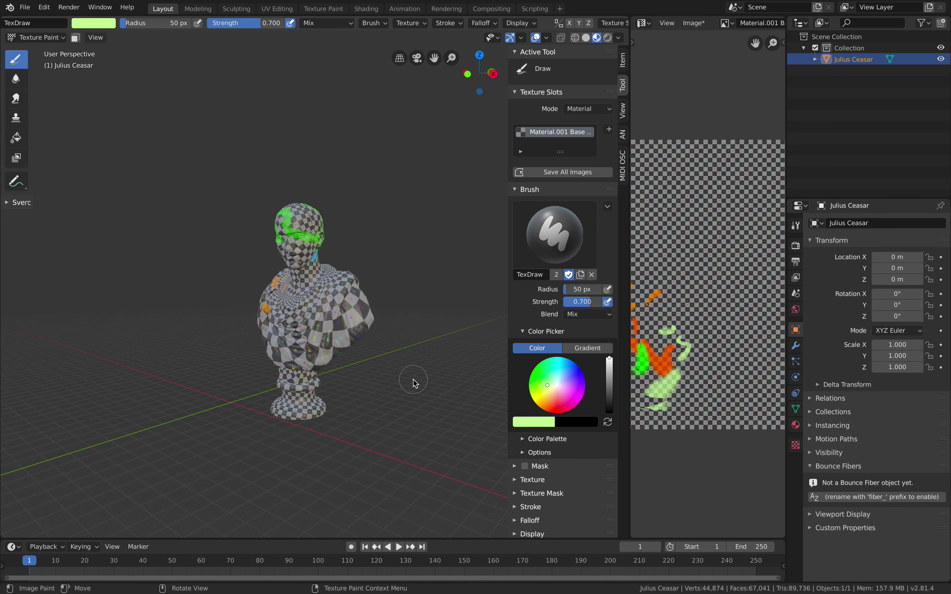
Step: Set the brush color to red and paint over the face, the front of the neck and the chest drapery
{"action": "left_click", "coordinate": [557, 407]}
{"action": "left_click_drag", "start_coordinate": [557, 406], "coordinate": [552, 410]}
{"action": "left_click_drag", "start_coordinate": [310, 258], "coordinate": [285, 204]}
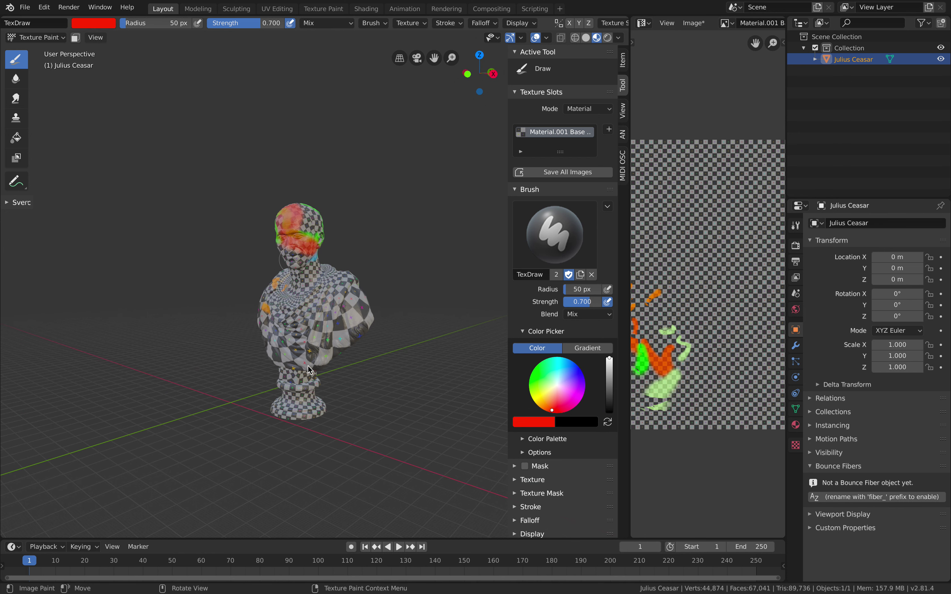
{"action": "left_click_drag", "start_coordinate": [302, 313], "coordinate": [301, 312]}
{"action": "scroll", "coordinate": [301, 312], "scroll_direction": "up", "scroll_amount": 3}
{"action": "middle_click_drag", "start_coordinate": [301, 312], "coordinate": [354, 307]}
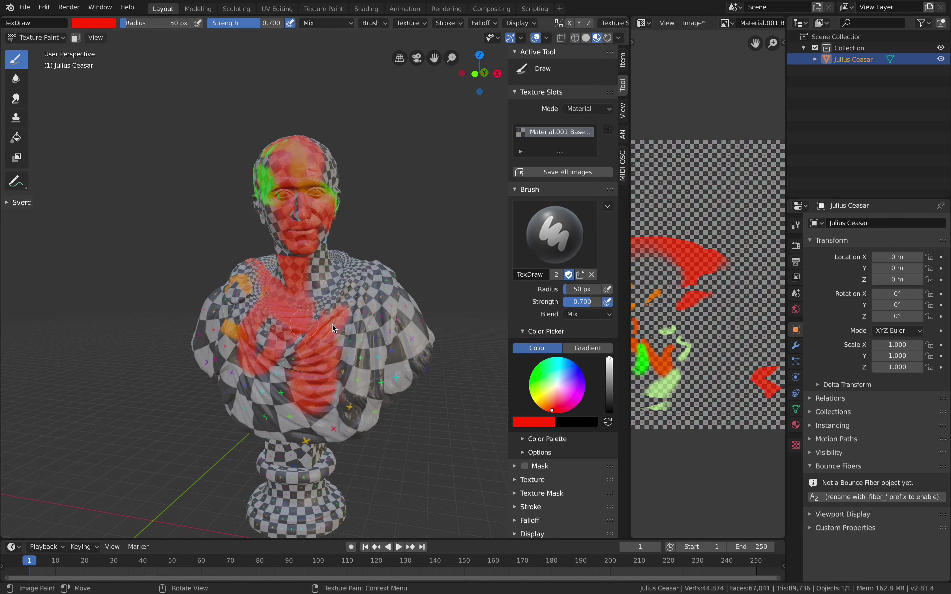
{"action": "left_click_drag", "start_coordinate": [332, 323], "coordinate": [333, 349]}
Step: Set the brush color to a very pale blue and paint strokes over the chest and shoulder drapery
{"action": "left_click", "coordinate": [558, 381]}
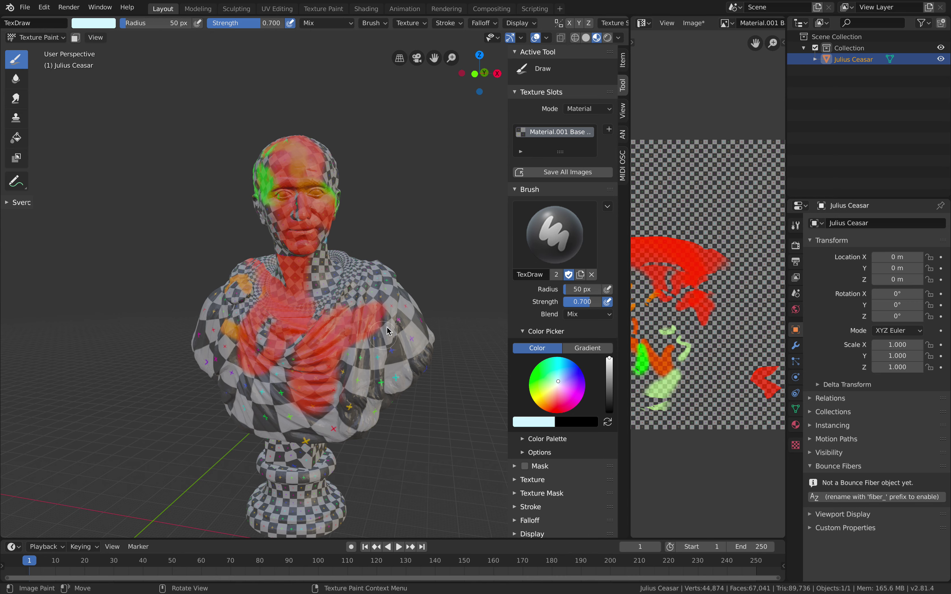
{"action": "left_click_drag", "start_coordinate": [377, 291], "coordinate": [365, 337]}
{"action": "middle_click_drag", "start_coordinate": [319, 321], "coordinate": [340, 318]}
{"action": "mouse_move", "coordinate": [330, 330]}
{"action": "left_mouse_down"}
{"action": "mouse_move", "coordinate": [240, 314]}
{"action": "mouse_move", "coordinate": [324, 329]}
{"action": "mouse_move", "coordinate": [319, 340]}
{"action": "left_mouse_up"}
{"action": "mouse_move", "coordinate": [319, 340]}
{"action": "middle_mouse_down"}
{"action": "mouse_move", "coordinate": [301, 353]}
{"action": "mouse_move", "coordinate": [296, 215]}
{"action": "middle_mouse_up"}
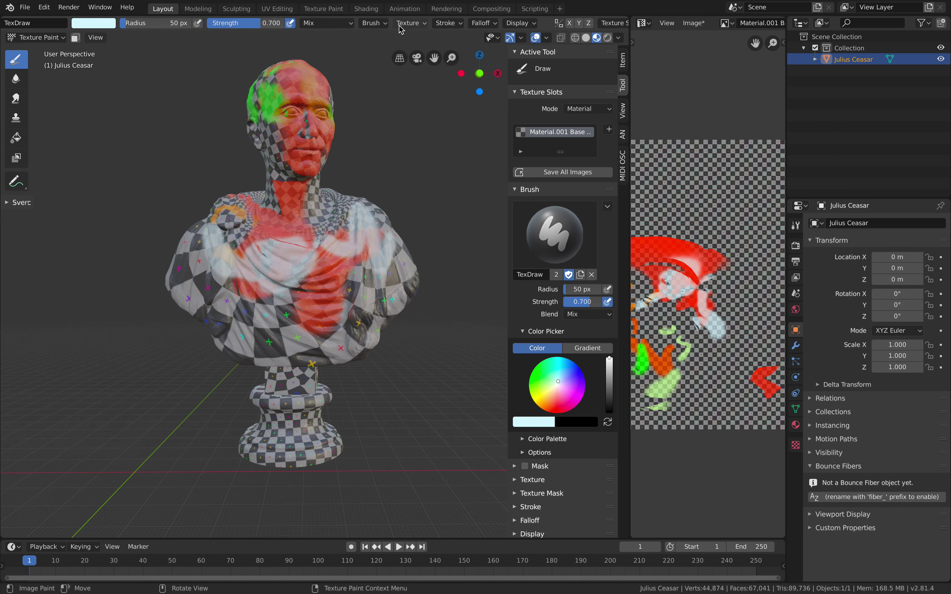
Step: Create a new texture for the TexDraw brush and display its texture properties
{"action": "left_click", "coordinate": [407, 23]}
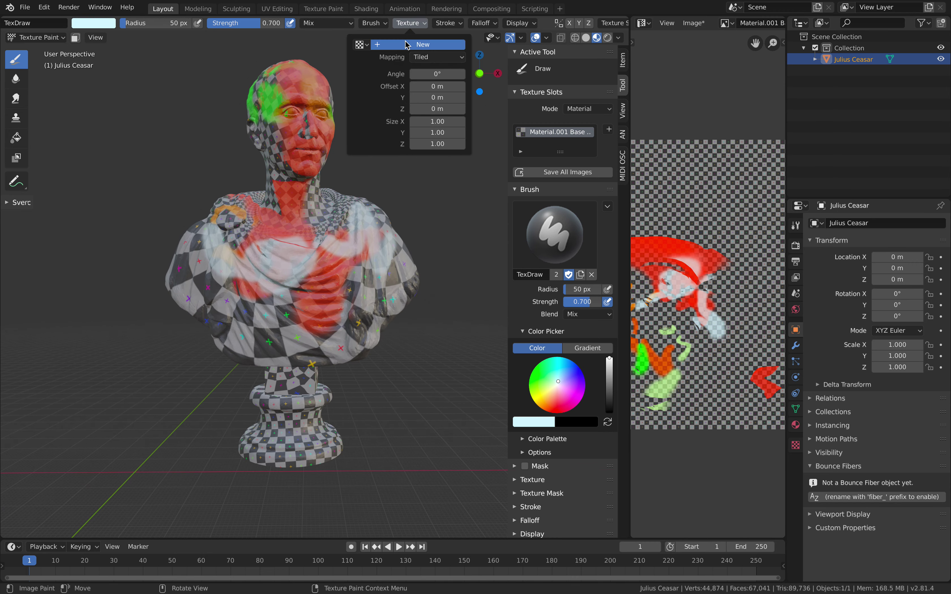
{"action": "left_click", "coordinate": [405, 41]}
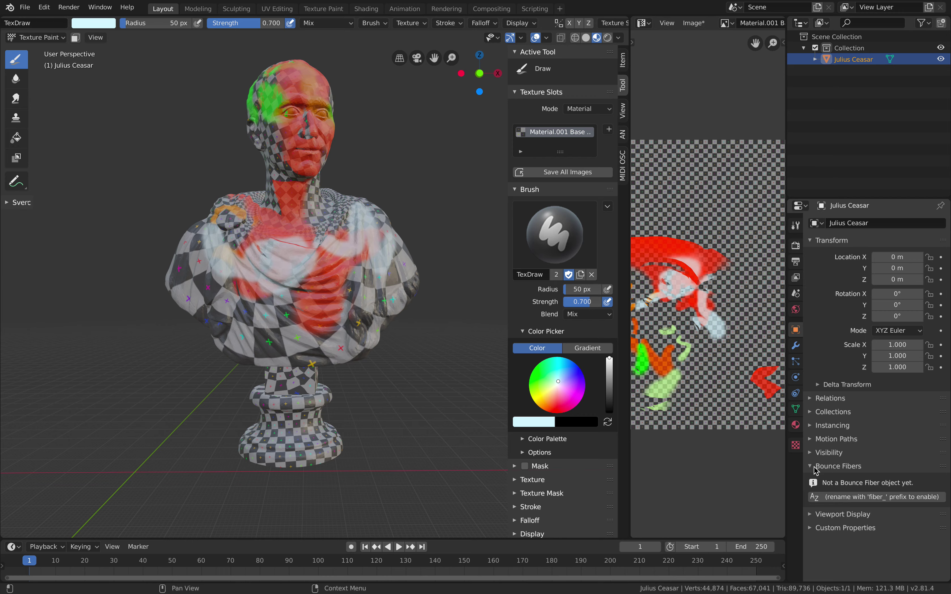
{"action": "left_click", "coordinate": [796, 445]}
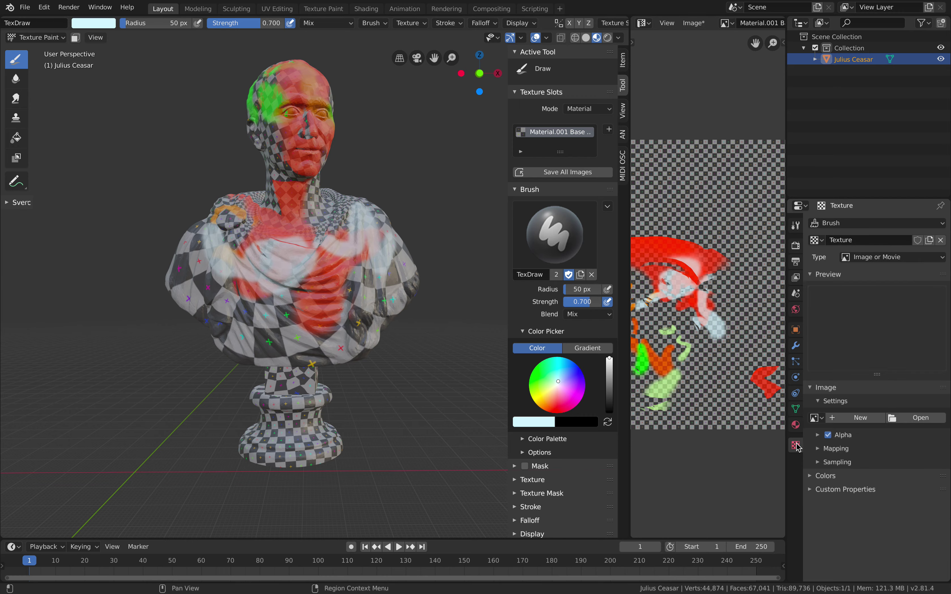
Step: Load the Desktop image "Screen Shot 2019-09-03 at 10.44.03 am.png" into the brush texture, browsing thumbnails with folders hidden
{"action": "left_click", "coordinate": [908, 418]}
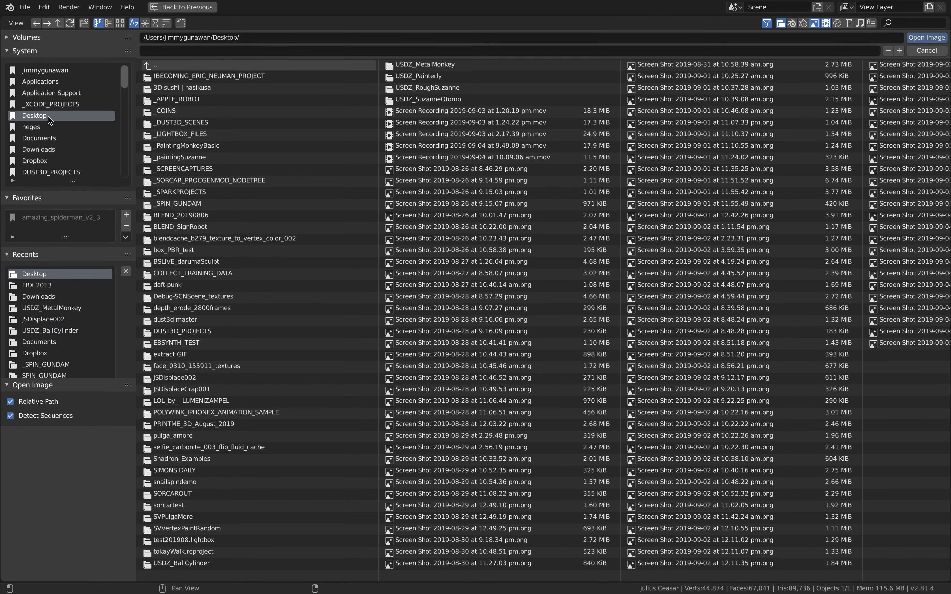
{"action": "left_click", "coordinate": [120, 23]}
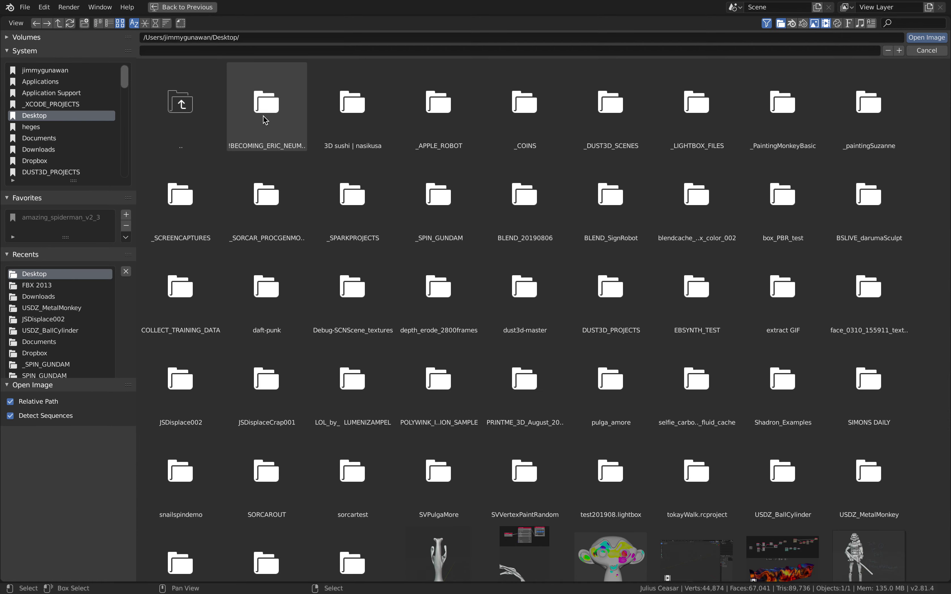
{"action": "left_click", "coordinate": [781, 24]}
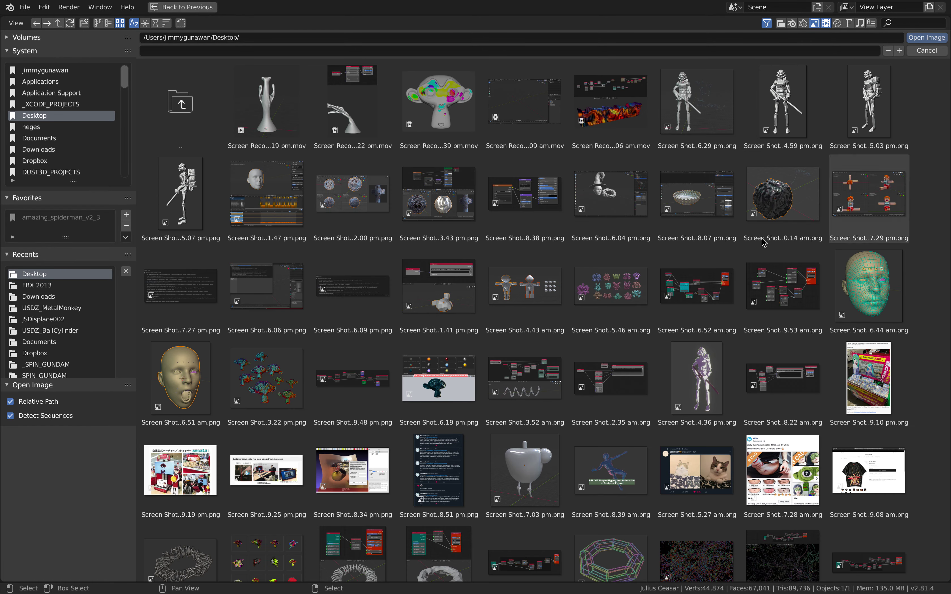
{"action": "scroll", "coordinate": [487, 346], "scroll_direction": "down", "scroll_amount": 5}
{"action": "scroll", "coordinate": [487, 346], "scroll_direction": "down", "scroll_amount": 10}
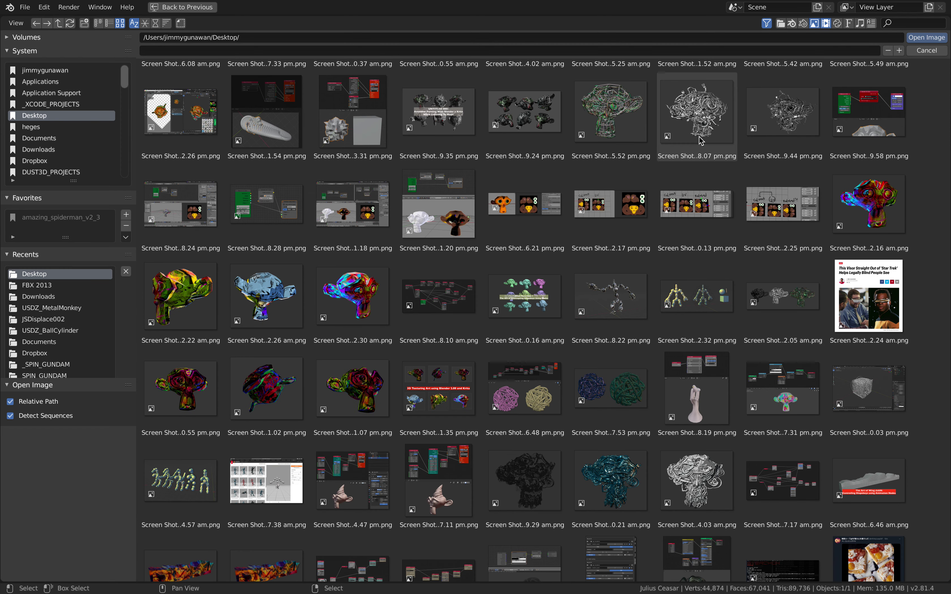
{"action": "left_click", "coordinate": [702, 125]}
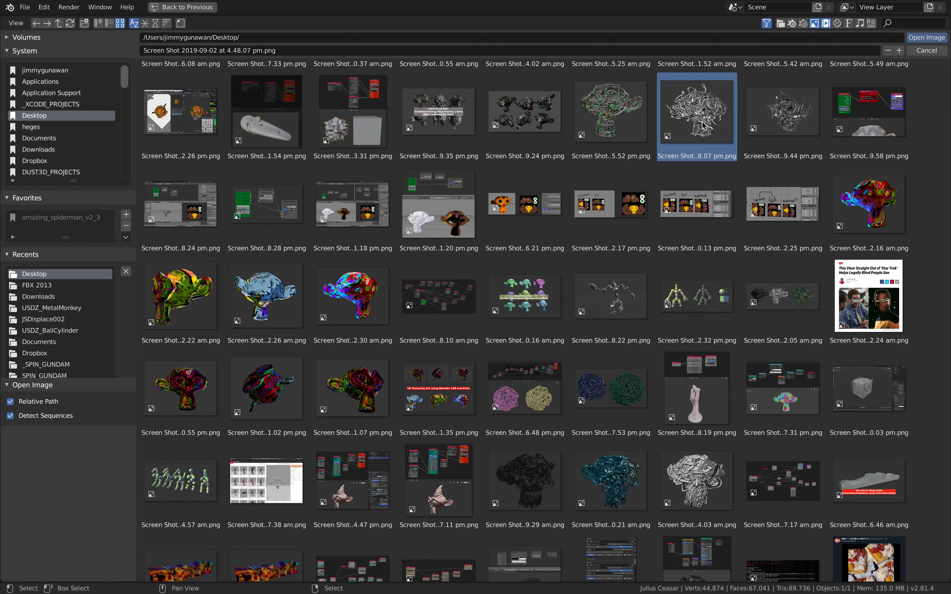
{"action": "left_click", "coordinate": [695, 468]}
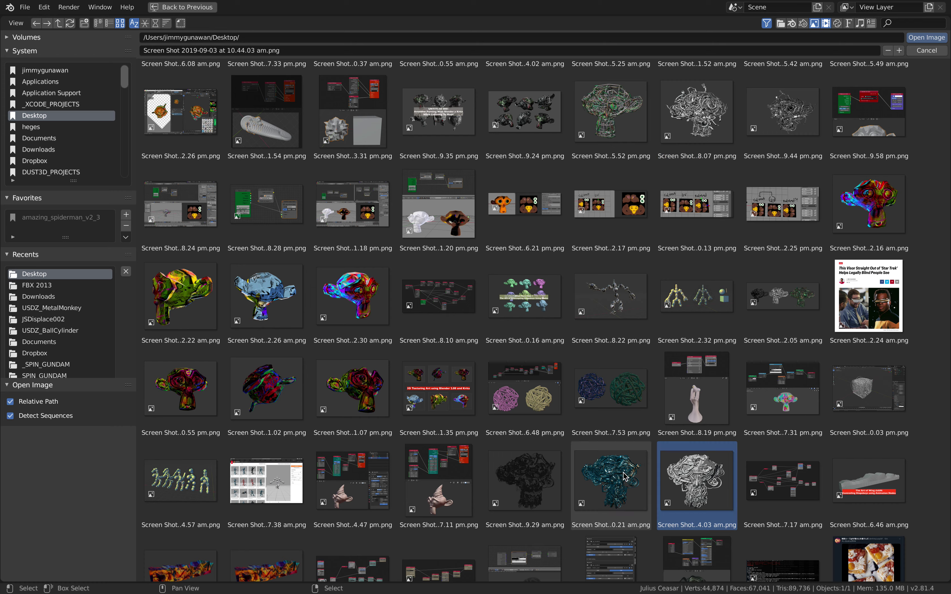
{"action": "double_click", "coordinate": [702, 477]}
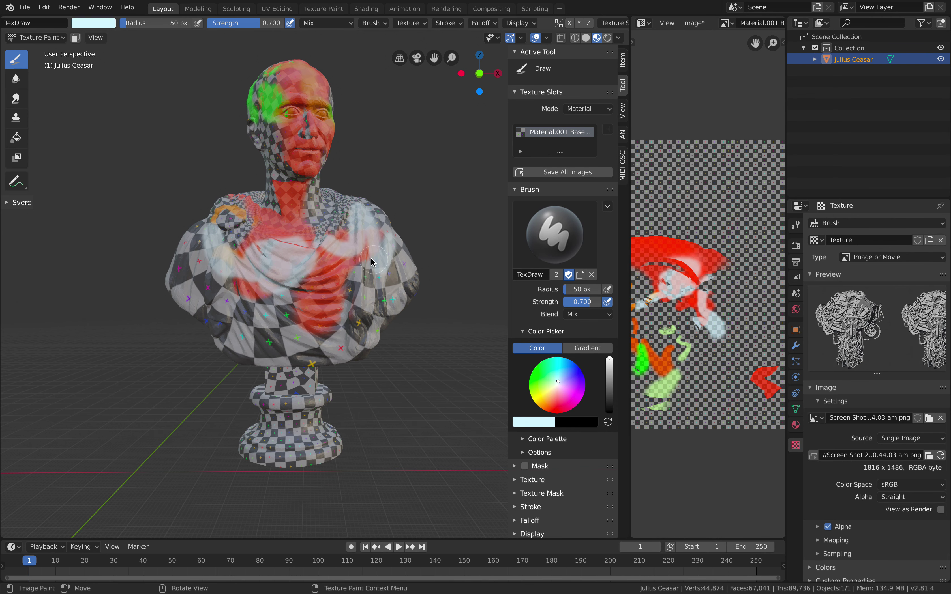
Step: Set the brush texture mapping to Stencil, then move, enlarge and rotate the stencil upright over the bust's chest
{"action": "left_click", "coordinate": [423, 24]}
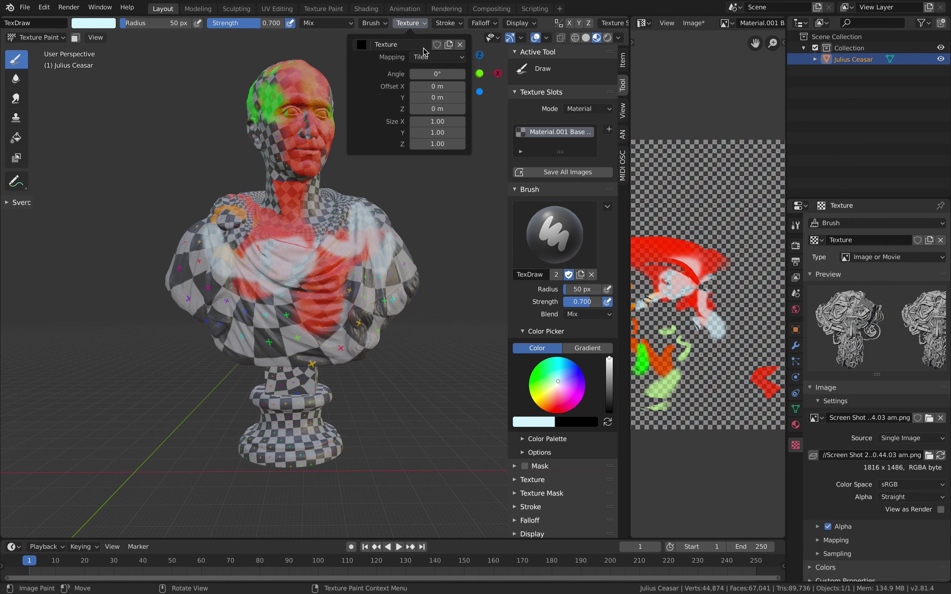
{"action": "left_click", "coordinate": [429, 57]}
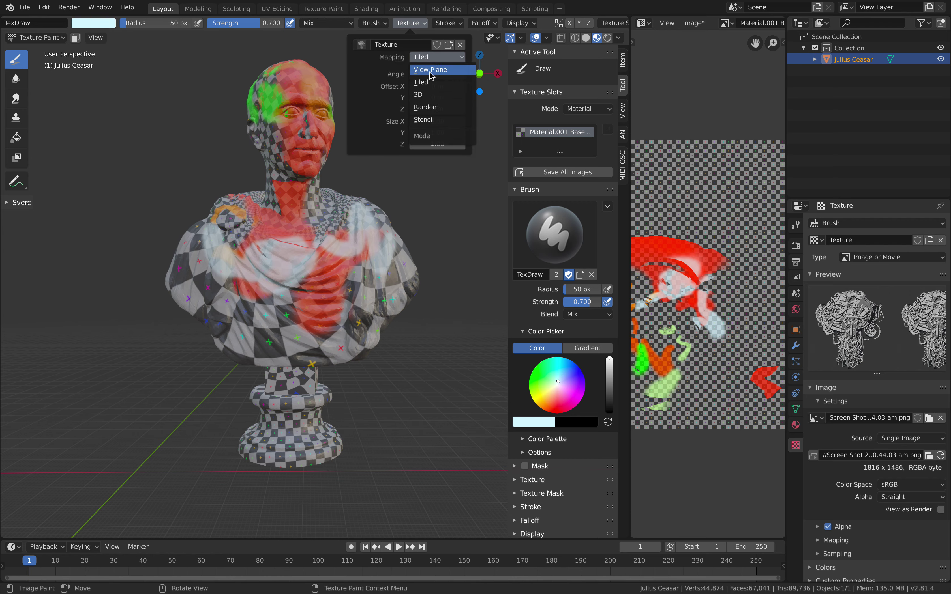
{"action": "left_click", "coordinate": [431, 117]}
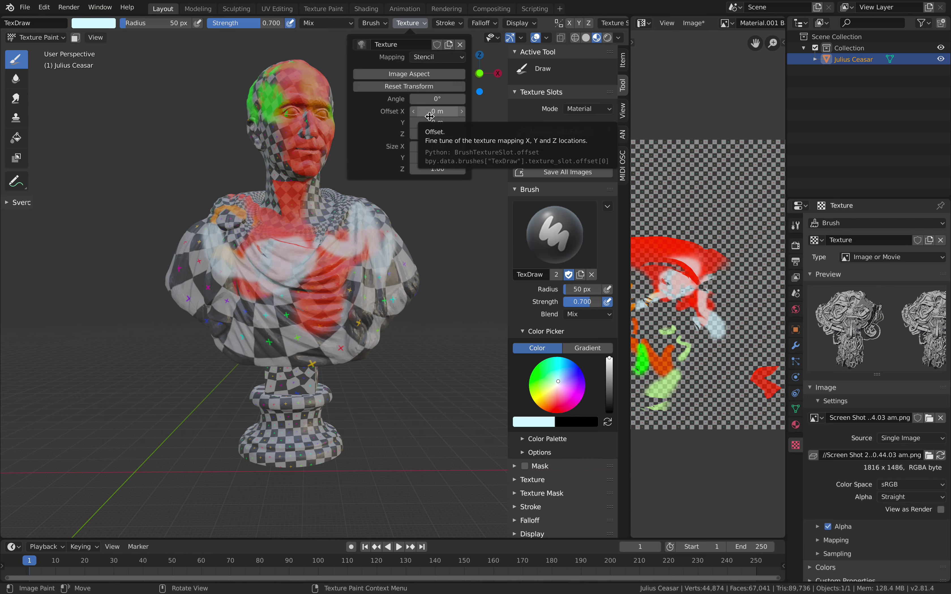
{"action": "middle_click_drag", "start_coordinate": [227, 374], "coordinate": [213, 375]}
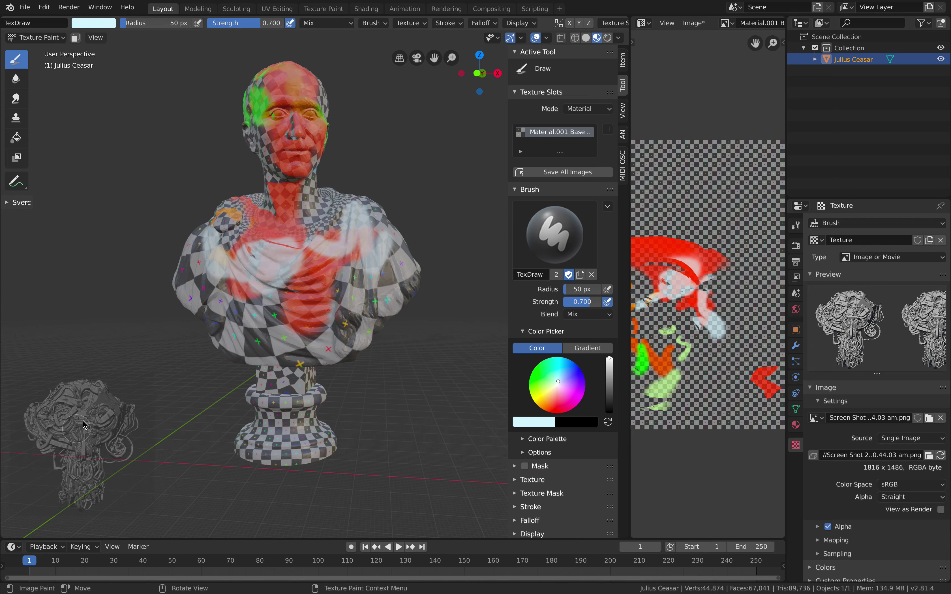
{"action": "right_click_drag", "start_coordinate": [88, 447], "coordinate": [287, 304]}
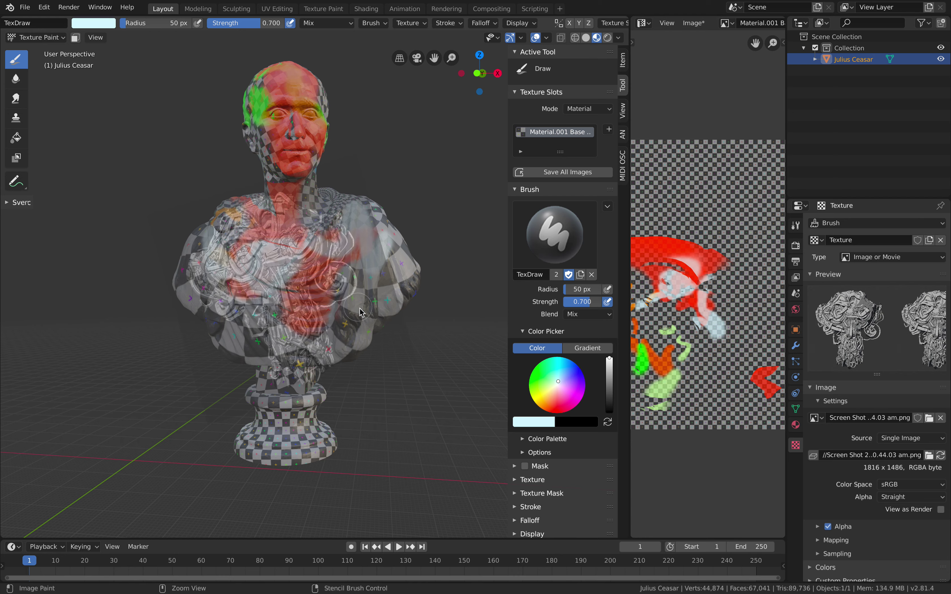
{"action": "right_click_drag", "start_coordinate": [359, 308], "coordinate": [298, 276], "text": "ctrl"}
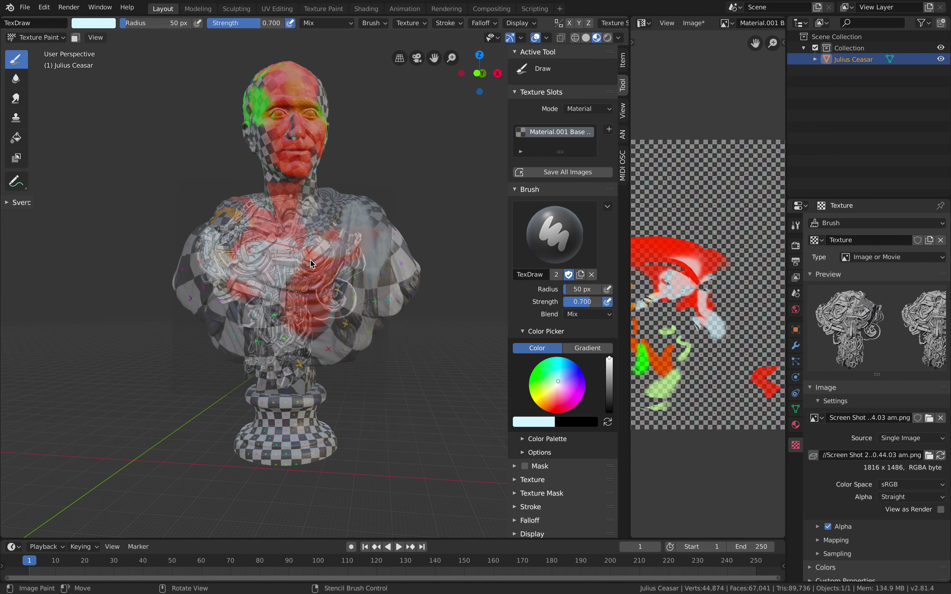
Step: Align the bust's head under the stencil and paint the stencil image onto the face
{"action": "mouse_move", "coordinate": [310, 259]}
{"action": "middle_mouse_down", "text": "shift"}
{"action": "mouse_move", "coordinate": [292, 362]}
{"action": "mouse_move", "coordinate": [281, 340]}
{"action": "mouse_move", "coordinate": [264, 364]}
{"action": "mouse_move", "coordinate": [280, 350]}
{"action": "middle_mouse_up", "text": "shift"}
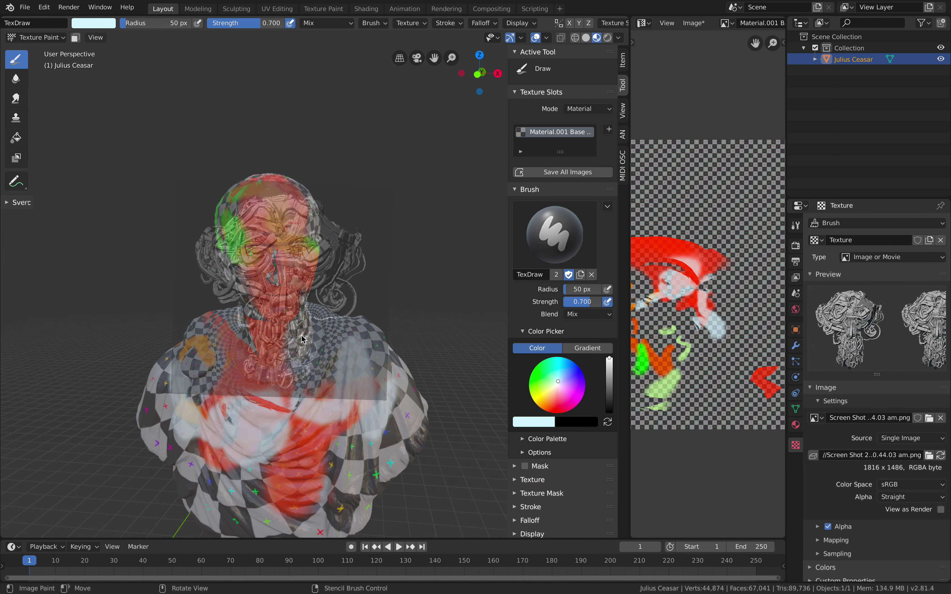
{"action": "mouse_move", "coordinate": [286, 308]}
{"action": "middle_mouse_down", "text": "shift"}
{"action": "mouse_move", "coordinate": [297, 349]}
{"action": "mouse_move", "coordinate": [295, 335]}
{"action": "middle_mouse_up", "text": "shift"}
{"action": "scroll", "coordinate": [293, 331], "scroll_direction": "up", "scroll_amount": 1}
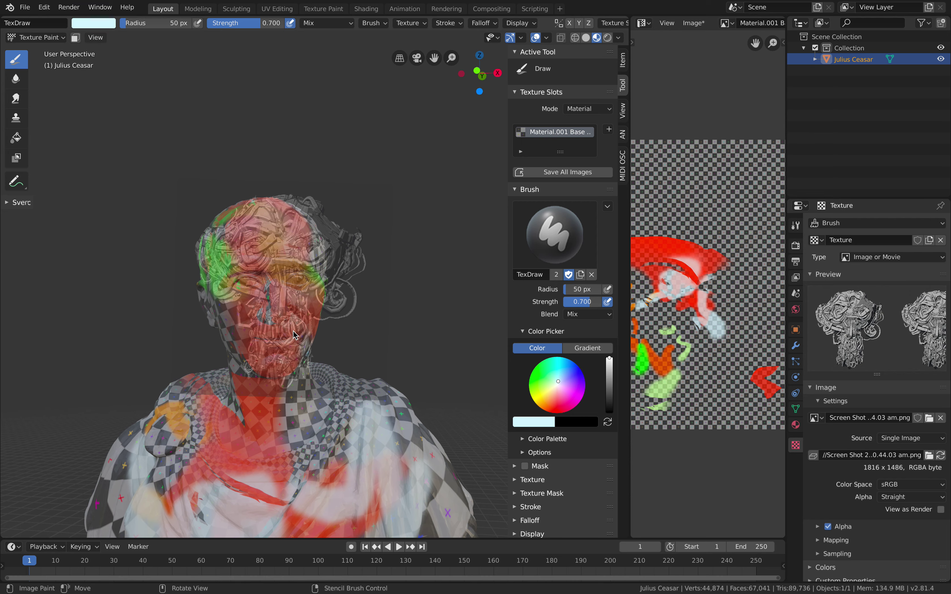
{"action": "scroll", "coordinate": [292, 331], "scroll_direction": "down", "scroll_amount": 1}
{"action": "mouse_move", "coordinate": [262, 270]}
{"action": "left_mouse_down"}
{"action": "mouse_move", "coordinate": [246, 270]}
{"action": "mouse_move", "coordinate": [311, 271]}
{"action": "mouse_move", "coordinate": [292, 330]}
{"action": "mouse_move", "coordinate": [220, 299]}
{"action": "mouse_move", "coordinate": [294, 271]}
{"action": "left_mouse_up"}
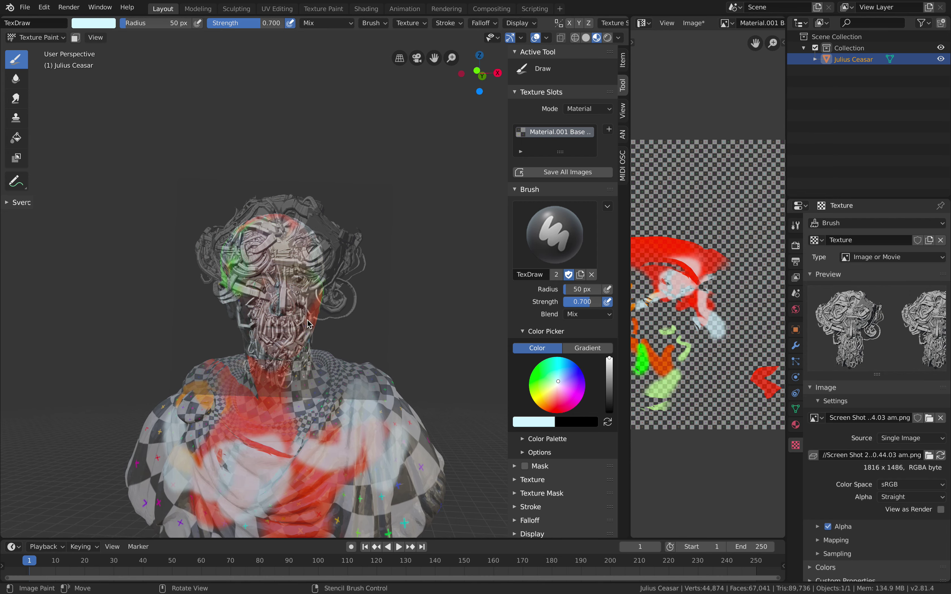
Step: Paint the stencil image onto the side of the head and the neck from the bust's side view
{"action": "middle_click_drag", "start_coordinate": [287, 304], "coordinate": [285, 216]}
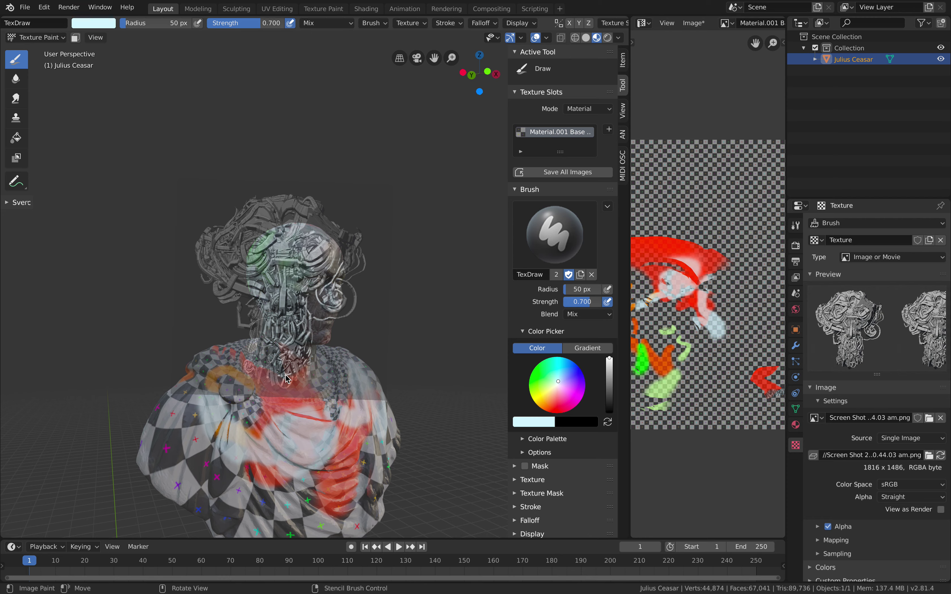
{"action": "left_click_drag", "start_coordinate": [286, 375], "coordinate": [266, 334]}
{"action": "middle_click_drag", "start_coordinate": [275, 333], "coordinate": [266, 326]}
{"action": "mouse_move", "coordinate": [267, 326]}
{"action": "left_mouse_down"}
{"action": "mouse_move", "coordinate": [290, 304]}
{"action": "mouse_move", "coordinate": [283, 326]}
{"action": "left_mouse_up"}
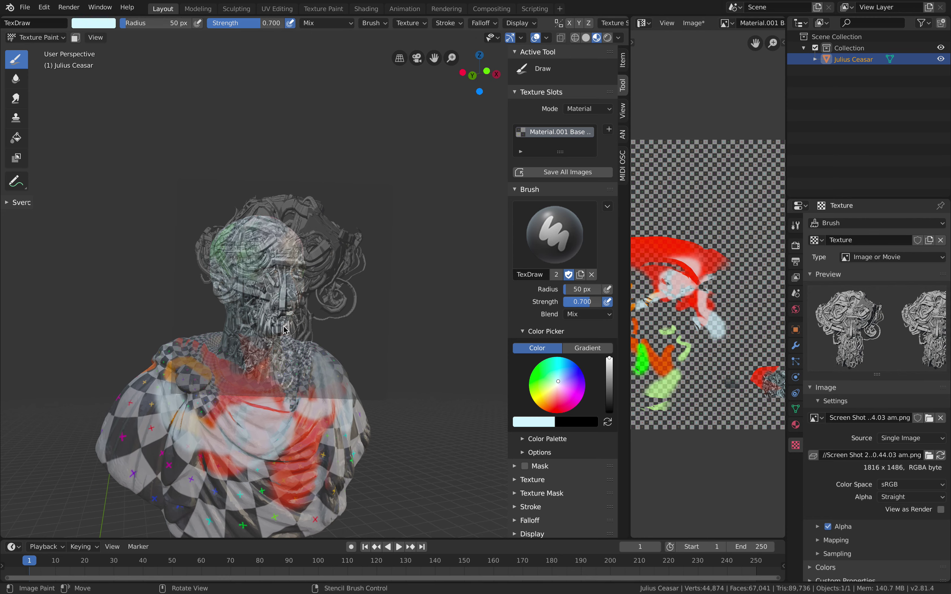
Step: Paint the stencil image over the shoulder and chest drapery, with the whole bust placed under the stencil
{"action": "mouse_move", "coordinate": [285, 329]}
{"action": "middle_mouse_down"}
{"action": "mouse_move", "coordinate": [335, 312]}
{"action": "mouse_move", "coordinate": [280, 342]}
{"action": "mouse_move", "coordinate": [294, 258]}
{"action": "mouse_move", "coordinate": [292, 307]}
{"action": "mouse_move", "coordinate": [284, 279]}
{"action": "mouse_move", "coordinate": [271, 294]}
{"action": "middle_mouse_up"}
{"action": "left_click", "coordinate": [289, 291]}
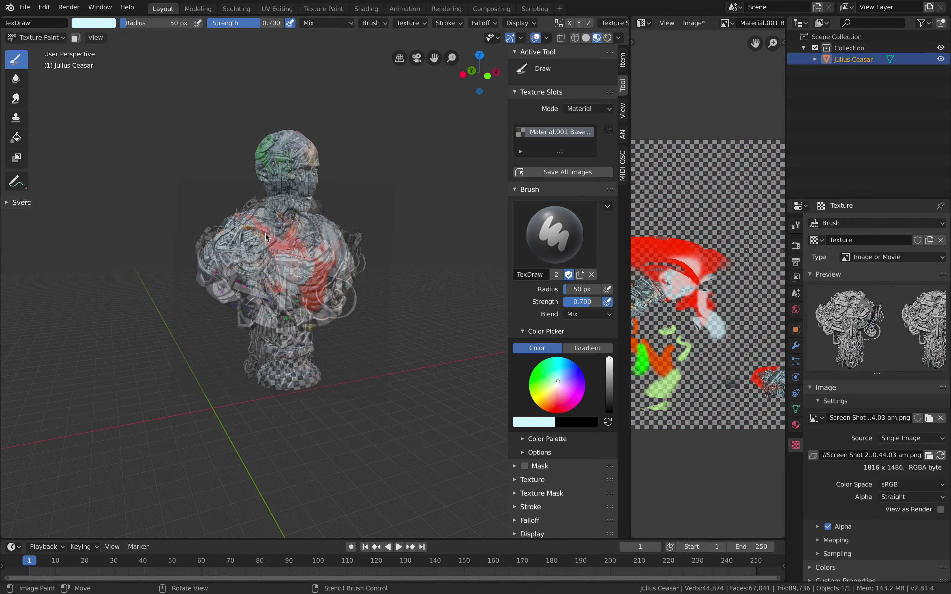
{"action": "left_click", "coordinate": [310, 258]}
{"action": "mouse_move", "coordinate": [310, 257]}
{"action": "middle_mouse_down"}
{"action": "mouse_move", "coordinate": [325, 299]}
{"action": "mouse_move", "coordinate": [301, 292]}
{"action": "mouse_move", "coordinate": [274, 242]}
{"action": "mouse_move", "coordinate": [218, 266]}
{"action": "middle_mouse_up"}
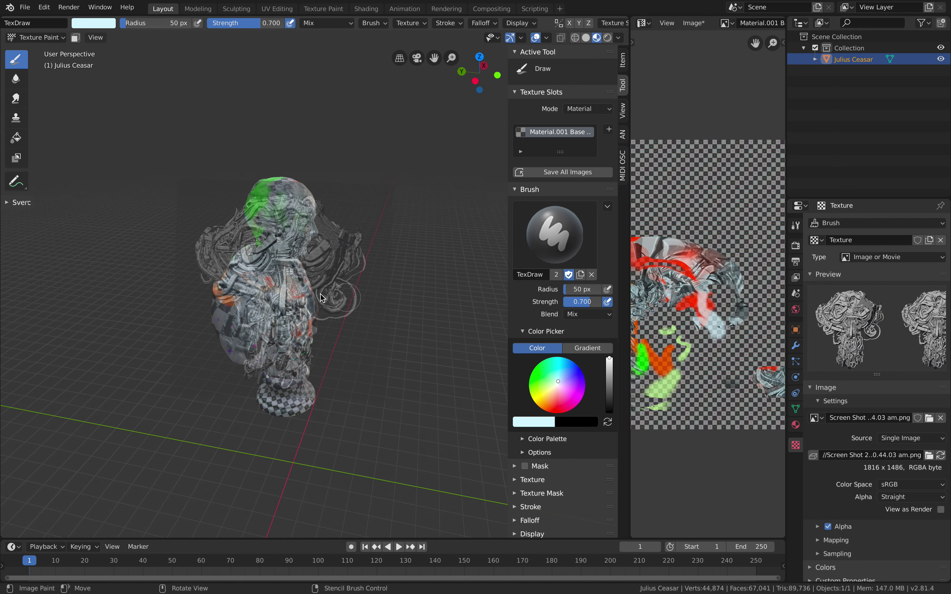
Step: Paint the stencil image over the shoulder drapery from behind the bust's side
{"action": "middle_click_drag", "start_coordinate": [354, 295], "coordinate": [287, 271]}
{"action": "scroll", "coordinate": [287, 271], "scroll_direction": "up", "scroll_amount": 2}
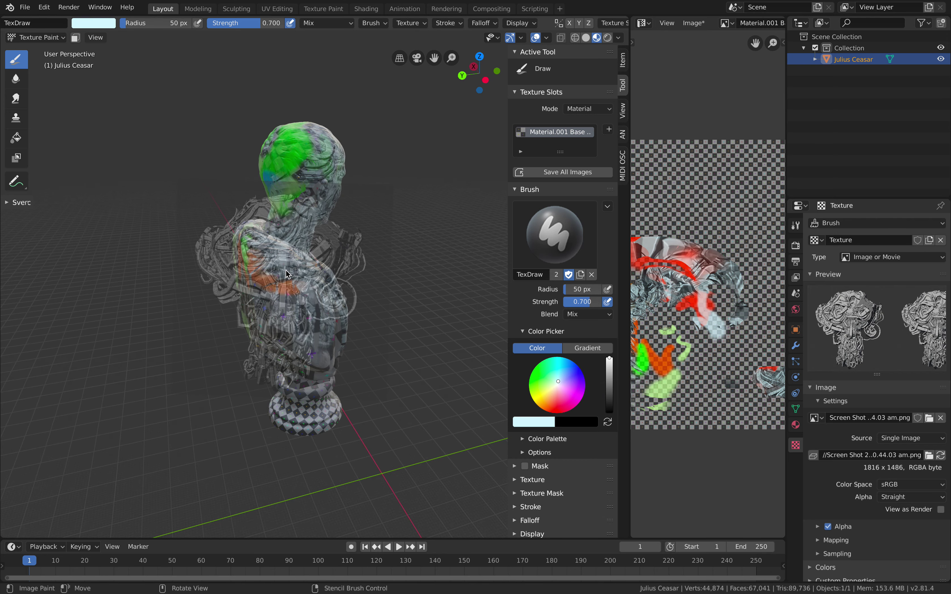
{"action": "mouse_move", "coordinate": [267, 240]}
{"action": "left_mouse_down"}
{"action": "mouse_move", "coordinate": [273, 312]}
{"action": "mouse_move", "coordinate": [331, 318]}
{"action": "left_mouse_up"}
{"action": "mouse_move", "coordinate": [331, 318]}
{"action": "middle_mouse_down"}
{"action": "mouse_move", "coordinate": [379, 283]}
{"action": "mouse_move", "coordinate": [297, 290]}
{"action": "middle_mouse_up"}
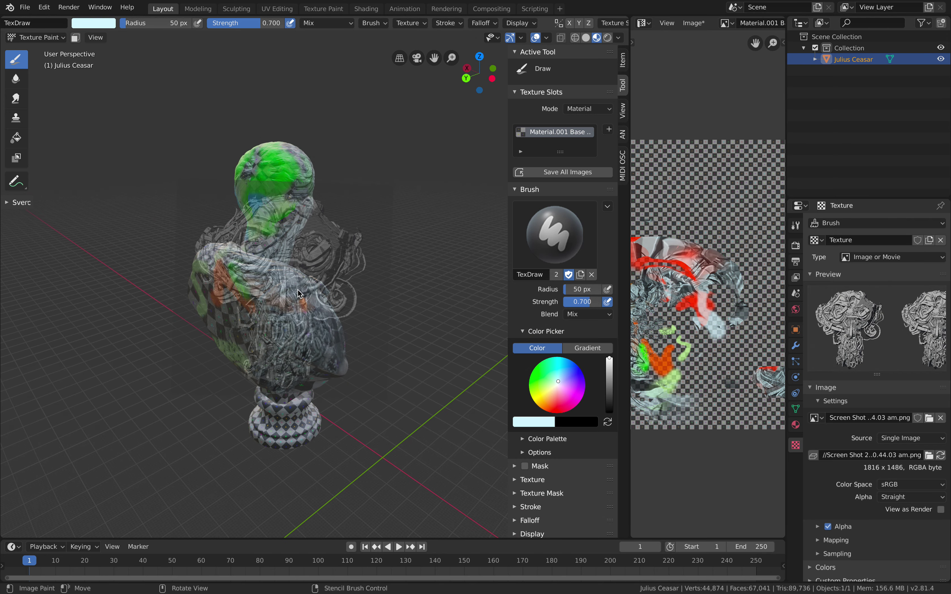
Step: Paint the stencil image across the back drapery, covering the green and orange strokes
{"action": "middle_click_drag", "start_coordinate": [256, 318], "coordinate": [284, 262]}
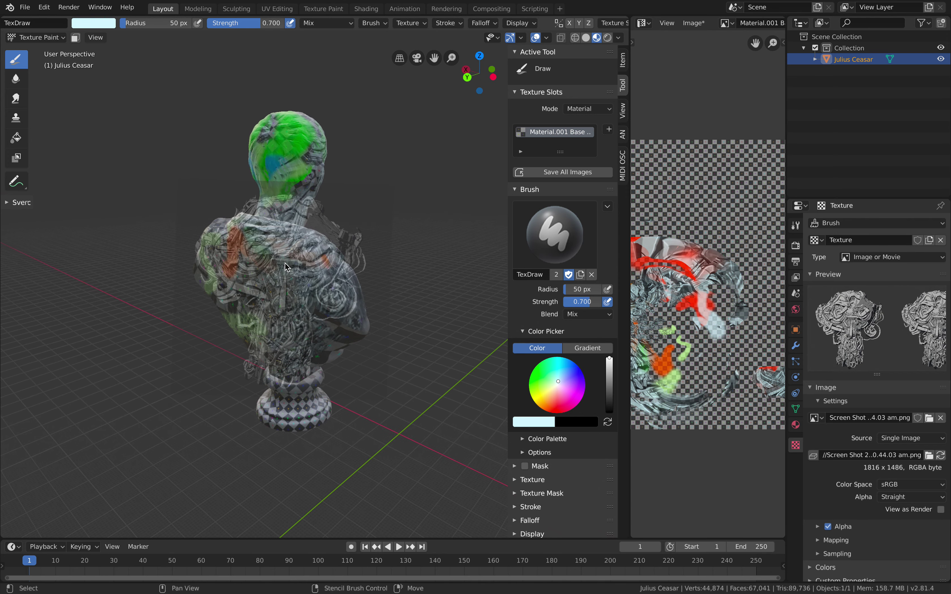
{"action": "scroll", "coordinate": [232, 233], "scroll_direction": "up", "scroll_amount": 2}
{"action": "left_click_drag", "start_coordinate": [251, 305], "coordinate": [281, 366]}
{"action": "middle_click_drag", "start_coordinate": [317, 321], "coordinate": [316, 293]}
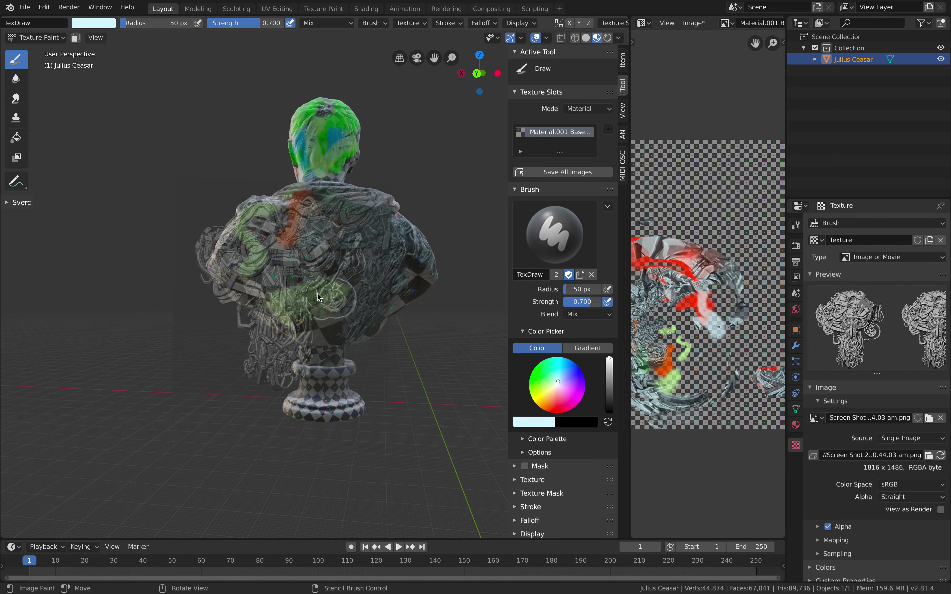
{"action": "mouse_move", "coordinate": [226, 269]}
{"action": "left_mouse_down"}
{"action": "mouse_move", "coordinate": [291, 260]}
{"action": "mouse_move", "coordinate": [272, 278]}
{"action": "left_mouse_up"}
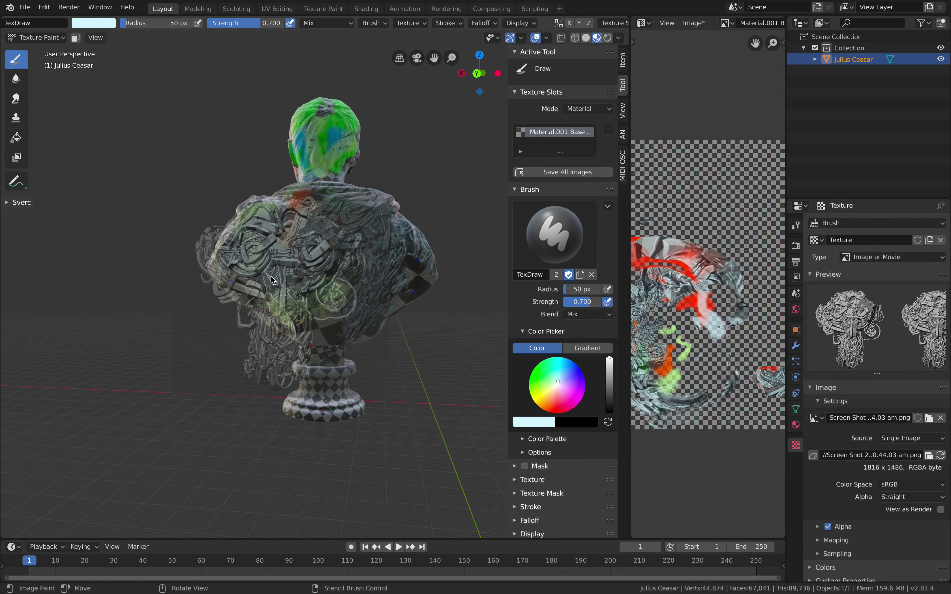
{"action": "middle_click_drag", "start_coordinate": [293, 221], "coordinate": [277, 248], "text": "shift"}
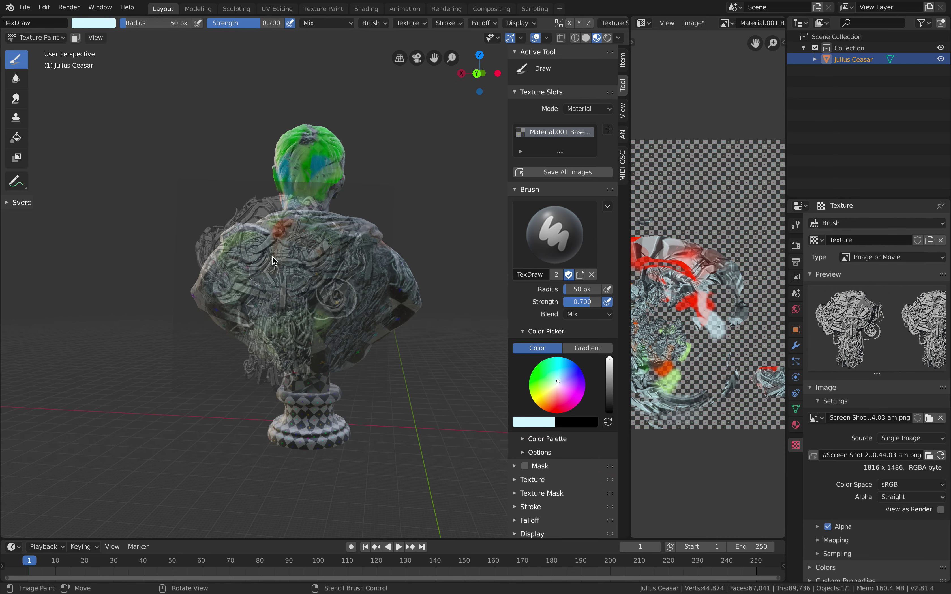
Step: Paint the stencil image onto the opposite side of the head and its shoulder drapery
{"action": "middle_click_drag", "start_coordinate": [339, 299], "coordinate": [275, 228]}
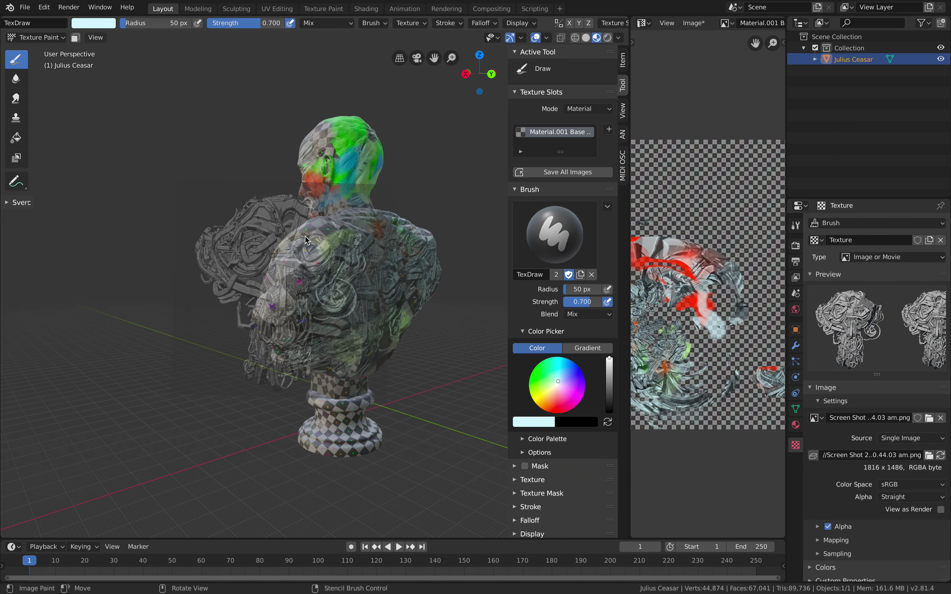
{"action": "middle_click_drag", "start_coordinate": [282, 277], "coordinate": [297, 258]}
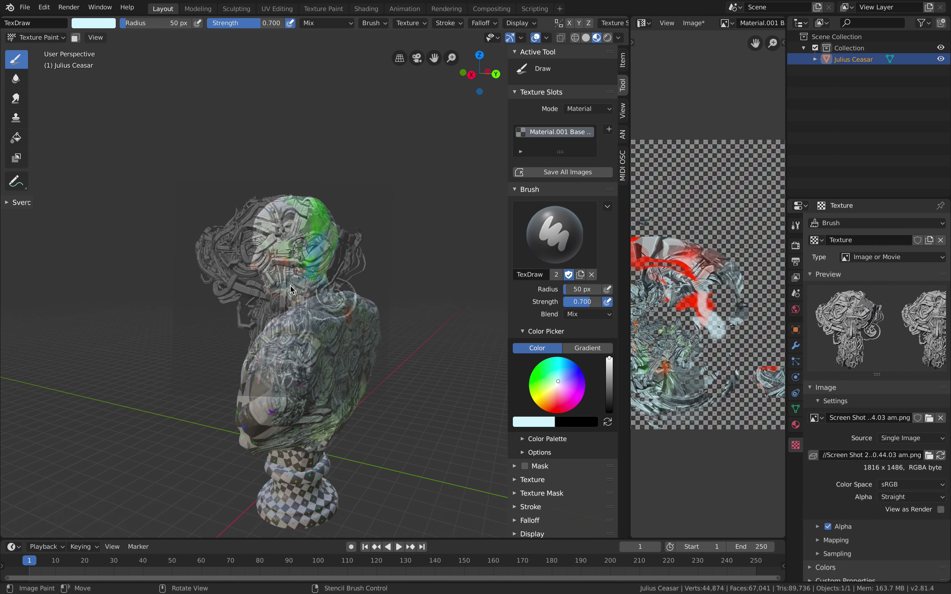
{"action": "middle_click_drag", "start_coordinate": [311, 285], "coordinate": [283, 224]}
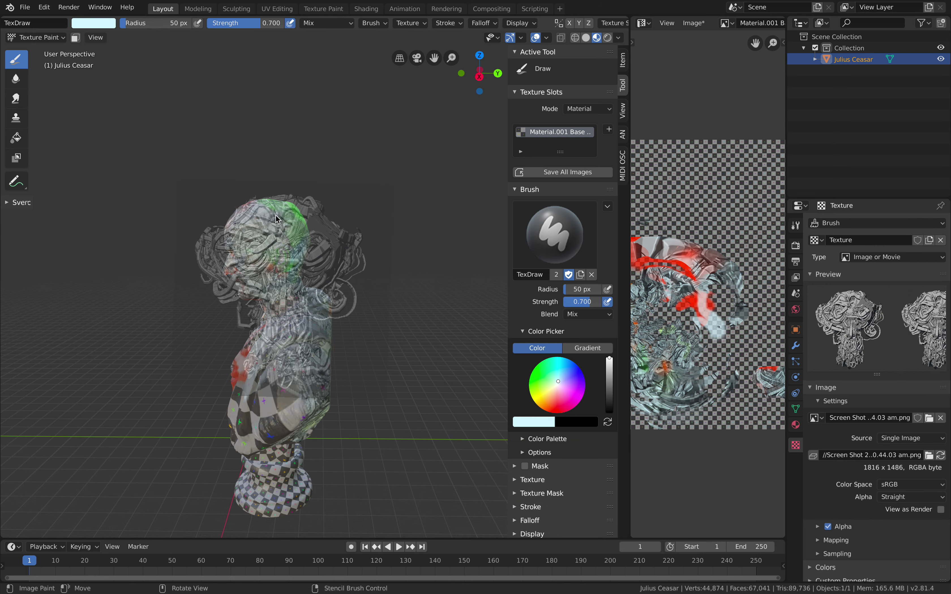
{"action": "middle_click_drag", "start_coordinate": [301, 289], "coordinate": [270, 267]}
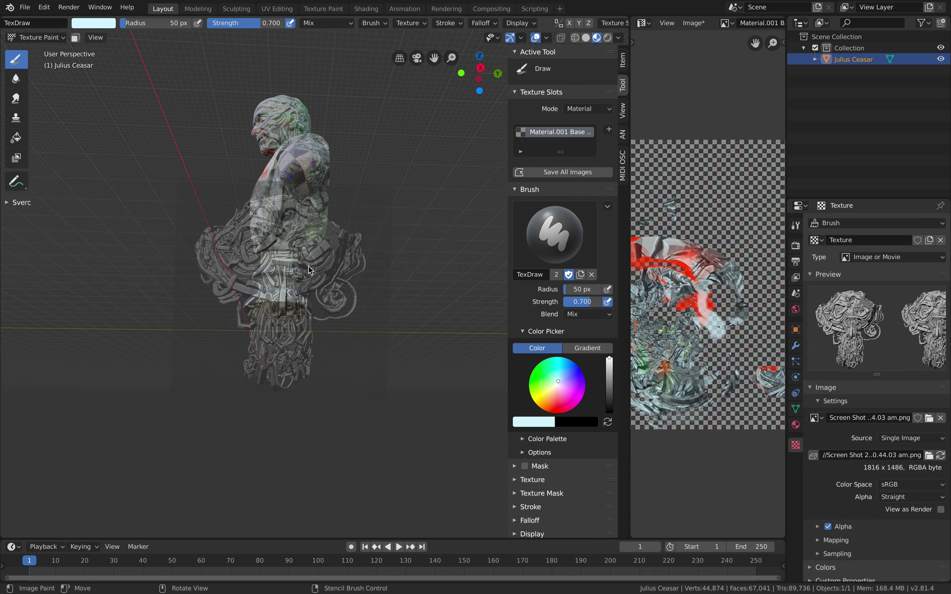
Step: Paint the stencil image onto the underside of the bust's round base
{"action": "left_click_drag", "start_coordinate": [309, 266], "coordinate": [308, 268]}
{"action": "middle_click_drag", "start_coordinate": [307, 268], "coordinate": [302, 324], "text": "shift"}
{"action": "middle_click_drag", "start_coordinate": [336, 272], "coordinate": [285, 319]}
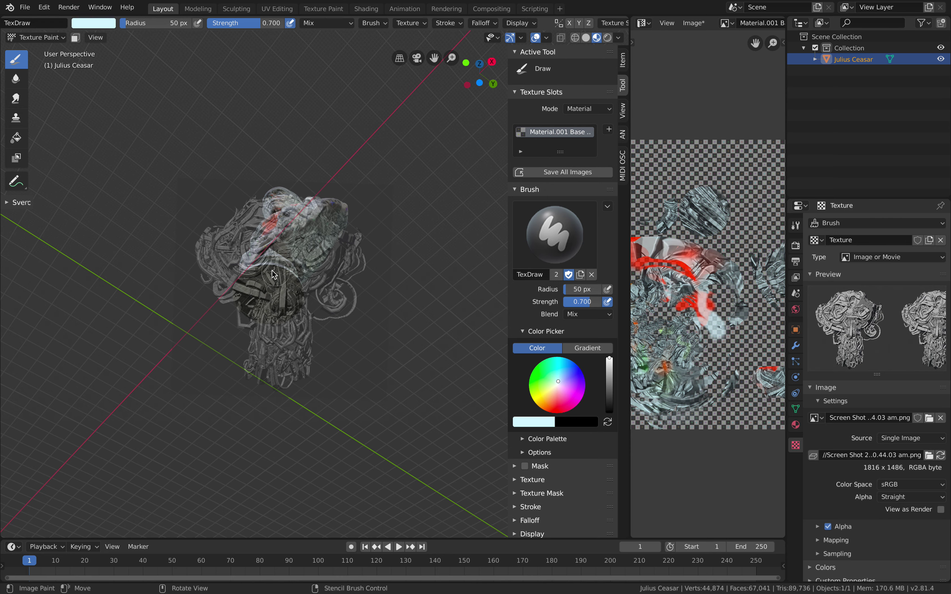
{"action": "left_click_drag", "start_coordinate": [272, 271], "coordinate": [283, 293]}
{"action": "scroll", "coordinate": [282, 293], "scroll_direction": "up", "scroll_amount": 3}
{"action": "middle_click_drag", "start_coordinate": [283, 292], "coordinate": [314, 256], "text": "shift"}
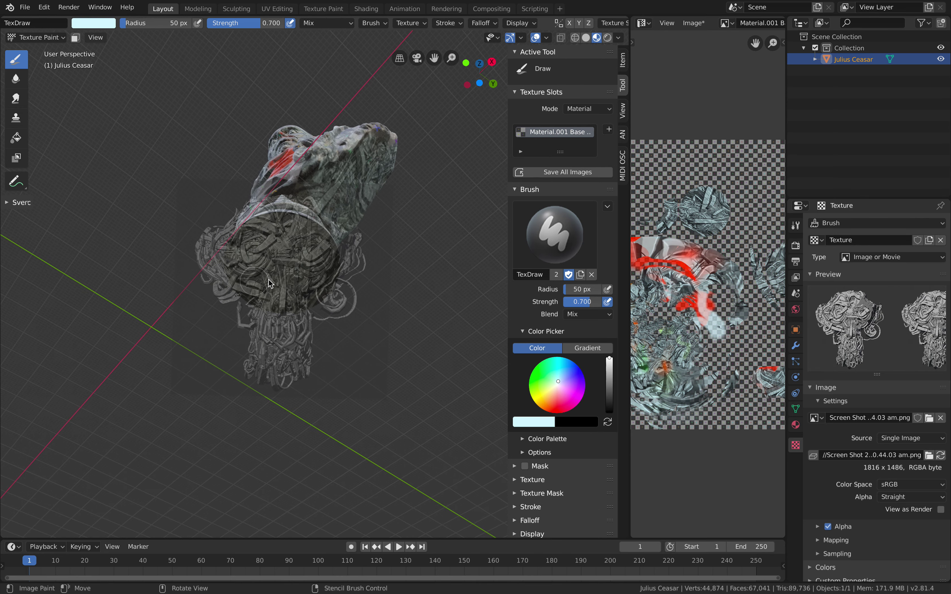
Step: Paint the stencil image over the face and neck from the front, aligning the head under the stencil
{"action": "middle_click_drag", "start_coordinate": [276, 220], "coordinate": [296, 273]}
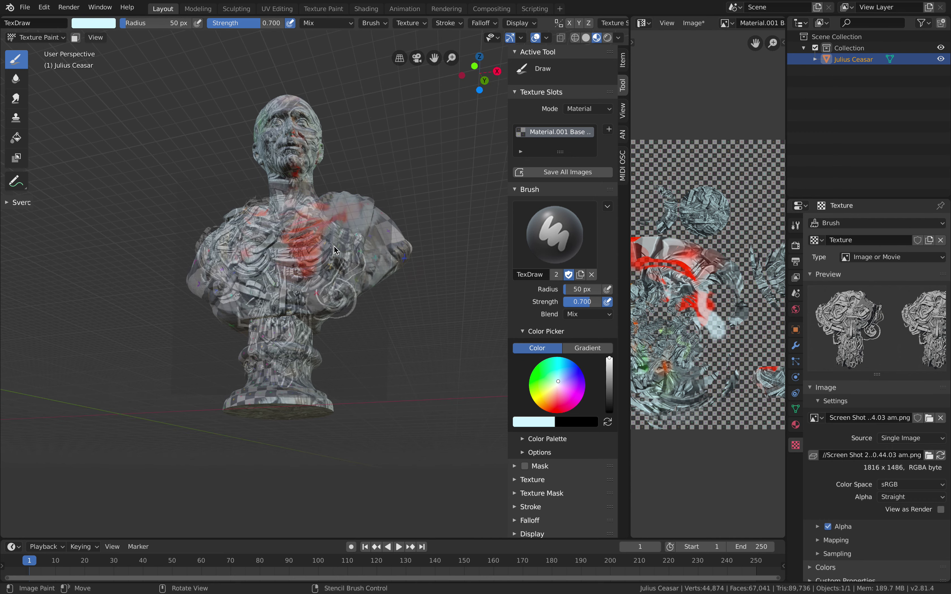
{"action": "middle_click_drag", "start_coordinate": [324, 281], "coordinate": [301, 294]}
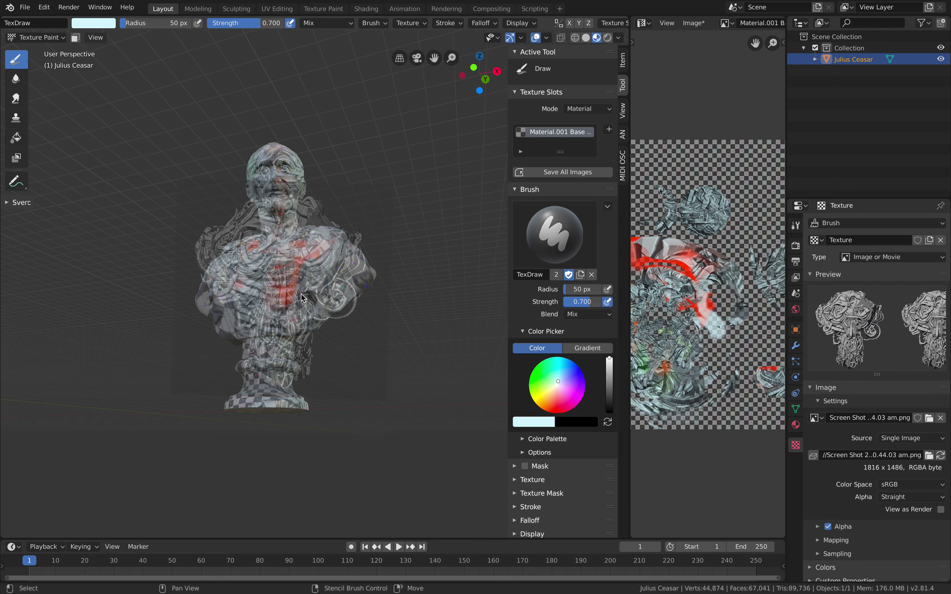
{"action": "left_click", "coordinate": [286, 236]}
{"action": "middle_click_drag", "start_coordinate": [286, 237], "coordinate": [272, 208], "text": "shift"}
{"action": "middle_click_drag", "start_coordinate": [282, 247], "coordinate": [295, 334], "text": "shift"}
{"action": "scroll", "coordinate": [298, 263], "scroll_direction": "up", "scroll_amount": 2}
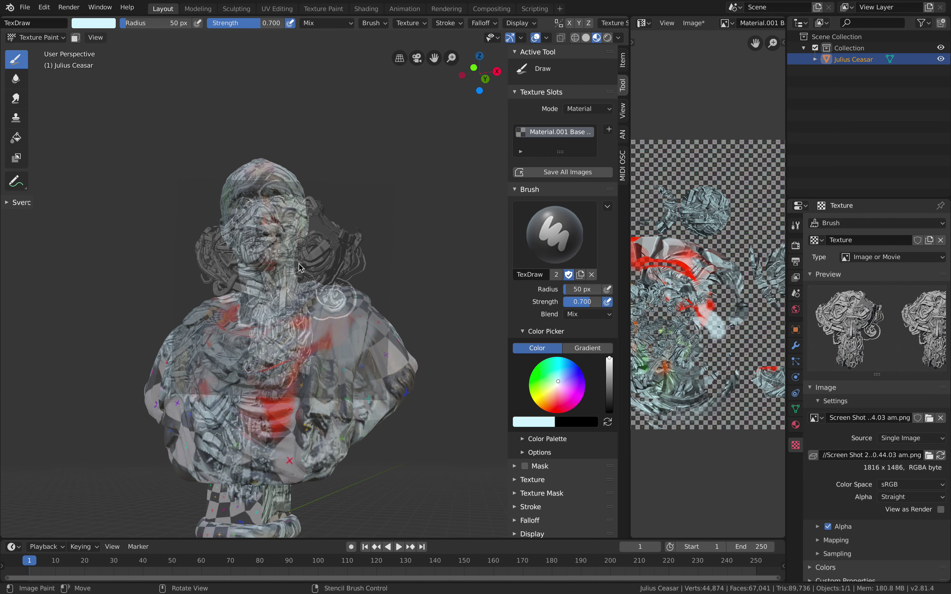
{"action": "middle_click_drag", "start_coordinate": [277, 248], "coordinate": [295, 282], "text": "shift"}
{"action": "left_click_drag", "start_coordinate": [292, 228], "coordinate": [272, 274]}
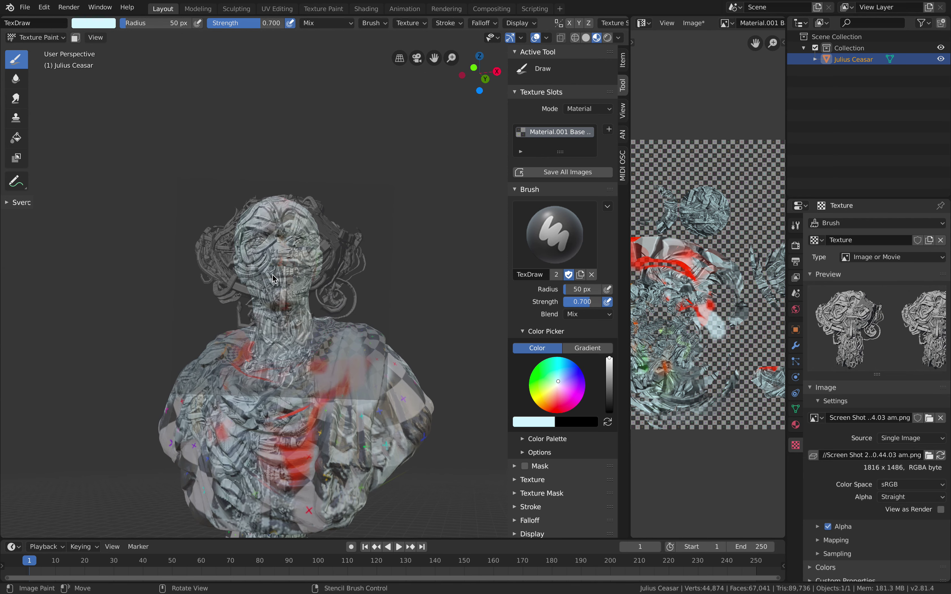
{"action": "scroll", "coordinate": [275, 267], "scroll_direction": "down", "scroll_amount": 1}
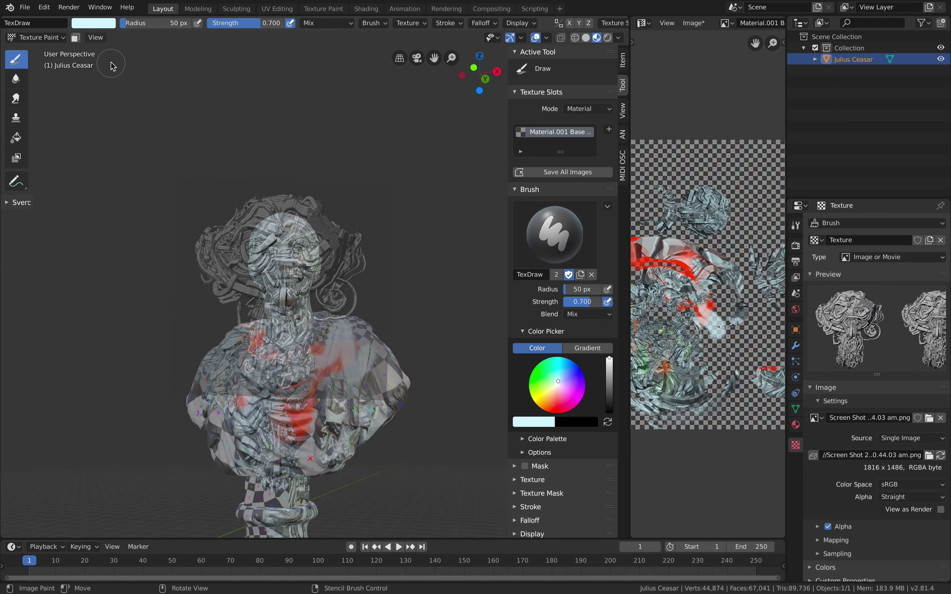
Step: Set the brush color to pale green (H 0.382, S 0.109, V 1.000) and paint the stencil image over the face, neck and side of the head
{"action": "left_click", "coordinate": [101, 24]}
{"action": "left_click_drag", "start_coordinate": [110, 68], "coordinate": [114, 70]}
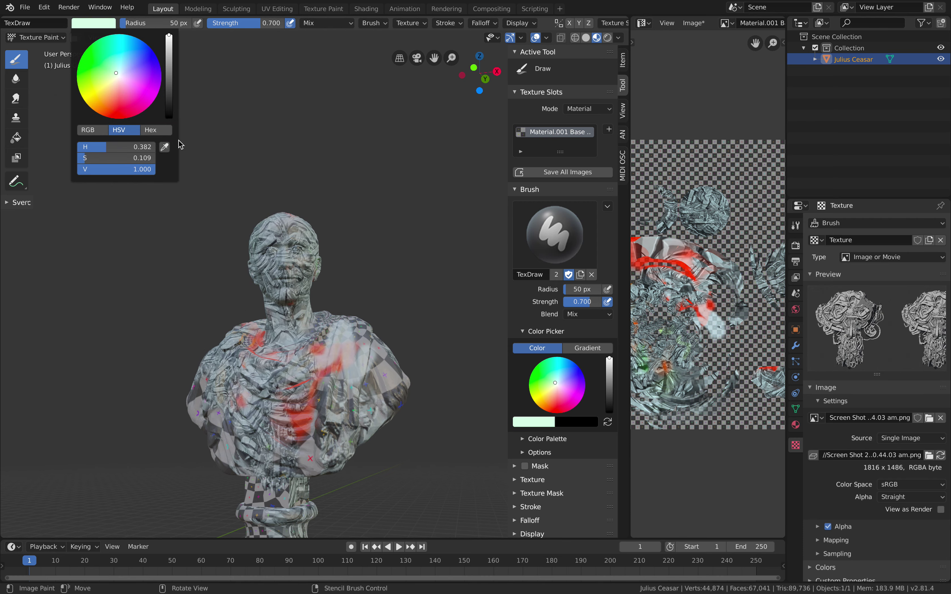
{"action": "scroll", "coordinate": [271, 260], "scroll_direction": "down", "scroll_amount": 1}
{"action": "scroll", "coordinate": [285, 260], "scroll_direction": "up", "scroll_amount": 3}
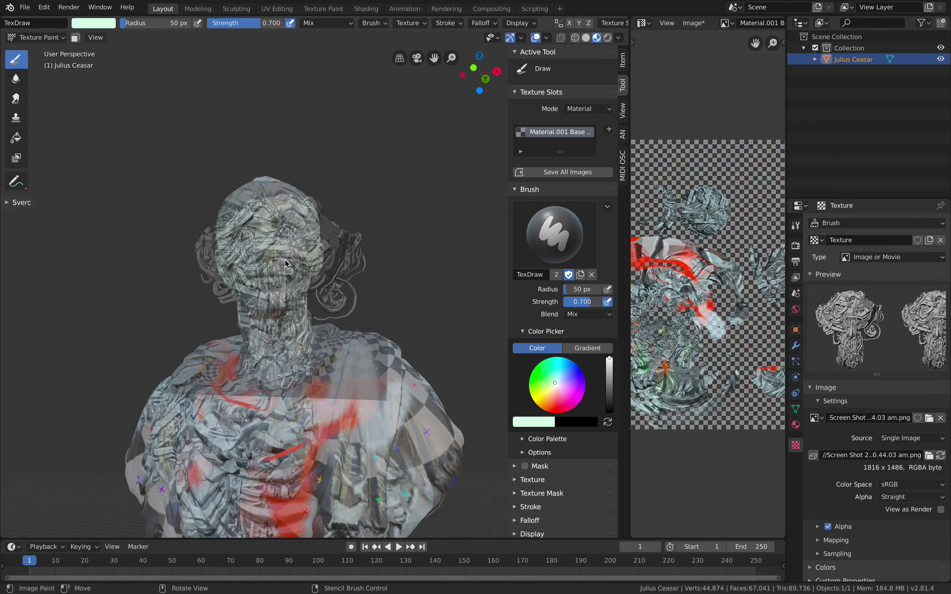
{"action": "scroll", "coordinate": [284, 259], "scroll_direction": "down", "scroll_amount": 1}
{"action": "mouse_move", "coordinate": [325, 268]}
{"action": "middle_mouse_down"}
{"action": "mouse_move", "coordinate": [295, 259]}
{"action": "mouse_move", "coordinate": [298, 283]}
{"action": "mouse_move", "coordinate": [286, 269]}
{"action": "mouse_move", "coordinate": [295, 280]}
{"action": "mouse_move", "coordinate": [283, 298]}
{"action": "mouse_move", "coordinate": [291, 304]}
{"action": "mouse_move", "coordinate": [289, 279]}
{"action": "mouse_move", "coordinate": [297, 285]}
{"action": "mouse_move", "coordinate": [268, 290]}
{"action": "mouse_move", "coordinate": [259, 262]}
{"action": "middle_mouse_up"}
{"action": "left_click_drag", "start_coordinate": [275, 314], "coordinate": [269, 299]}
{"action": "middle_click_drag", "start_coordinate": [269, 337], "coordinate": [259, 253], "text": "shift"}
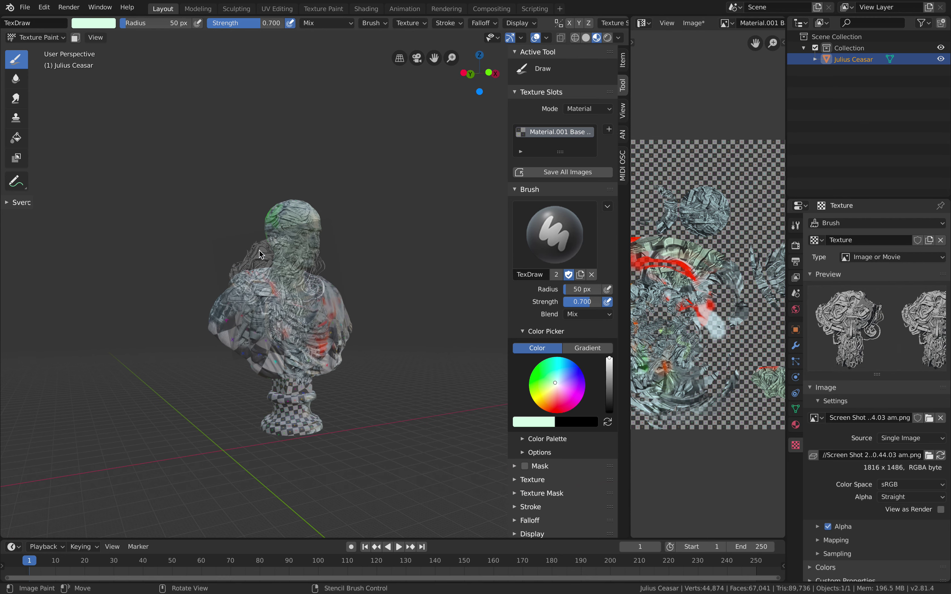
{"action": "scroll", "coordinate": [277, 279], "scroll_direction": "up", "scroll_amount": 3}
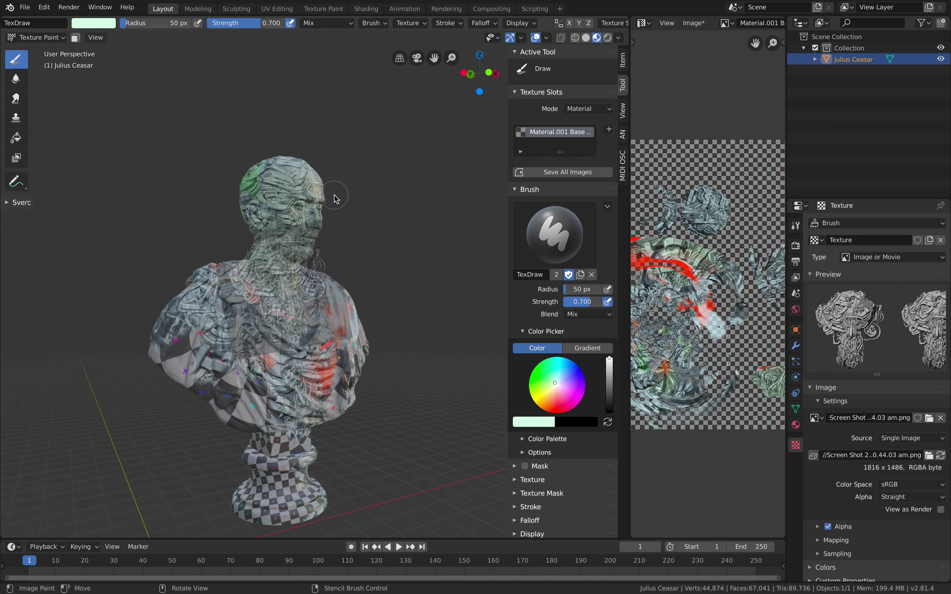
Step: Set the brush texture mapping to Random and paint the image texture over the shoulder drapery
{"action": "left_click", "coordinate": [410, 26]}
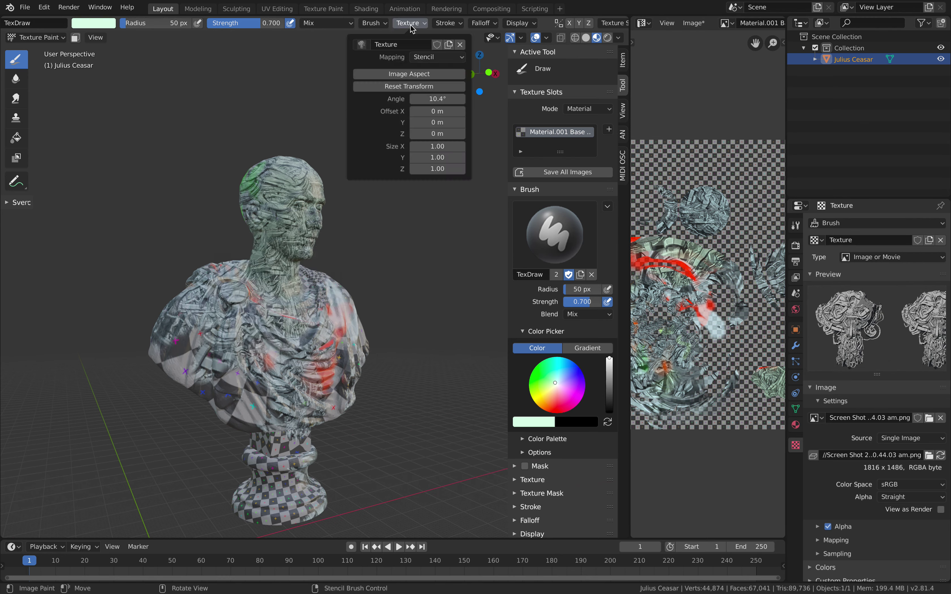
{"action": "left_click", "coordinate": [430, 57]}
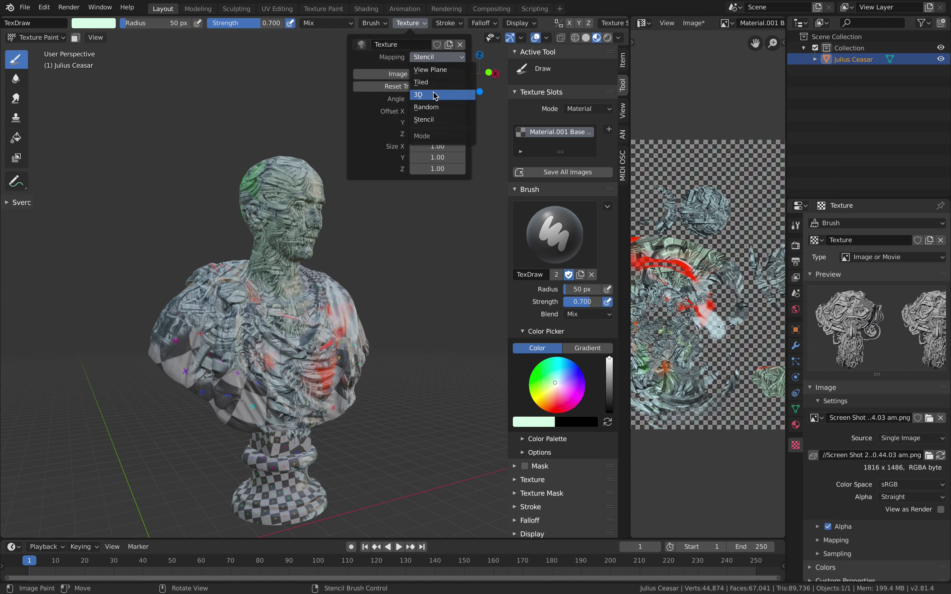
{"action": "left_click", "coordinate": [432, 94]}
{"action": "left_click", "coordinate": [428, 58]}
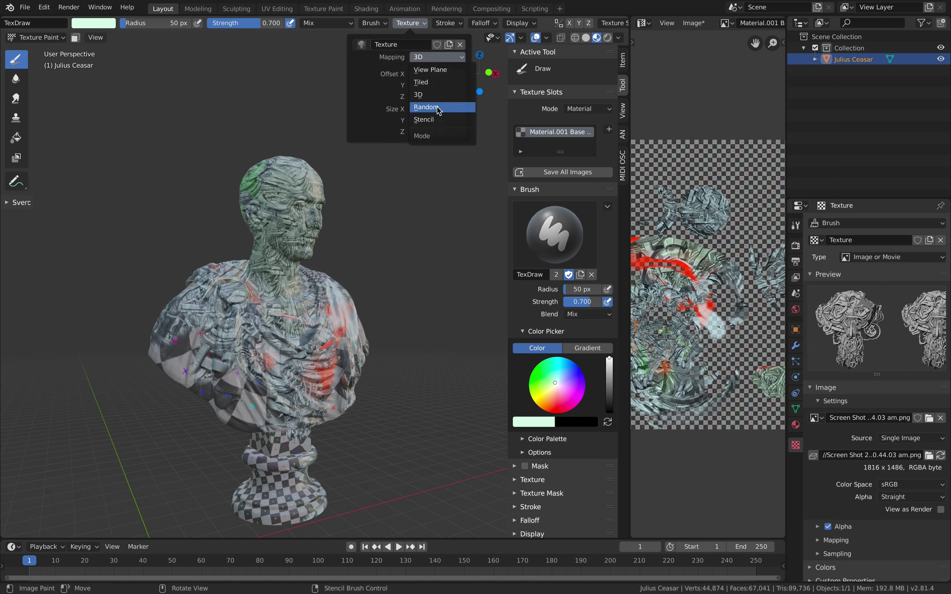
{"action": "left_click", "coordinate": [440, 107]}
{"action": "left_click", "coordinate": [460, 99]}
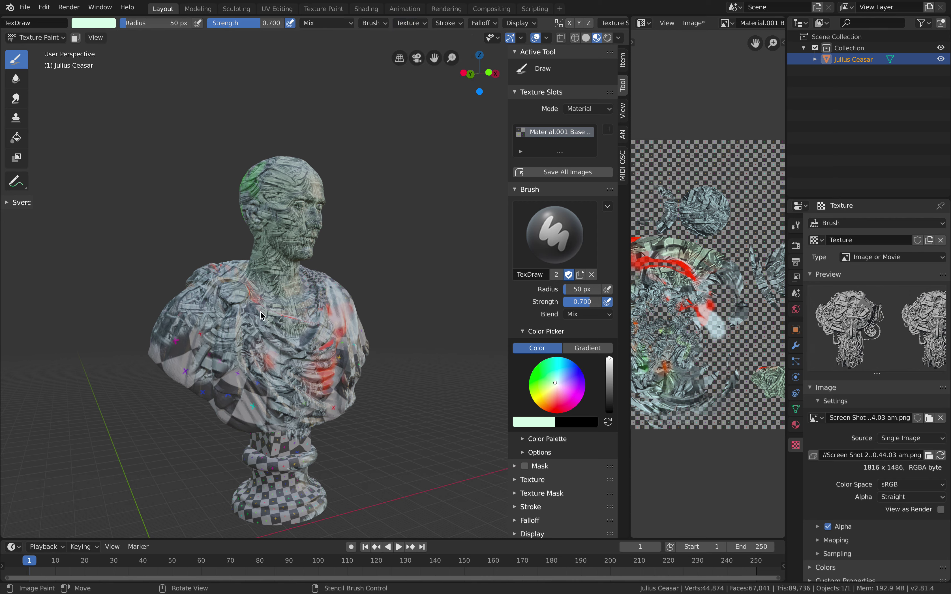
{"action": "scroll", "coordinate": [266, 322], "scroll_direction": "down", "scroll_amount": 3}
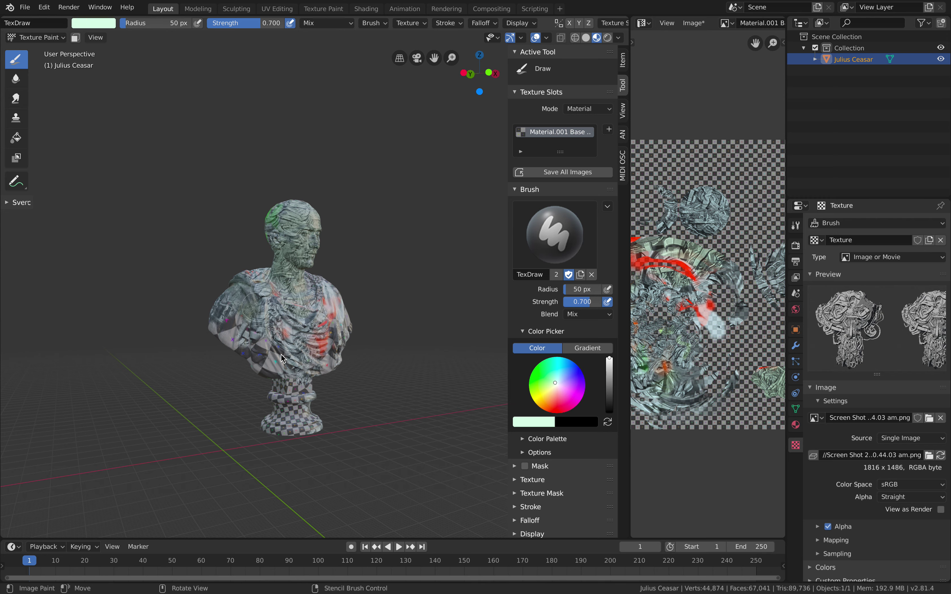
{"action": "scroll", "coordinate": [266, 335], "scroll_direction": "up", "scroll_amount": 8}
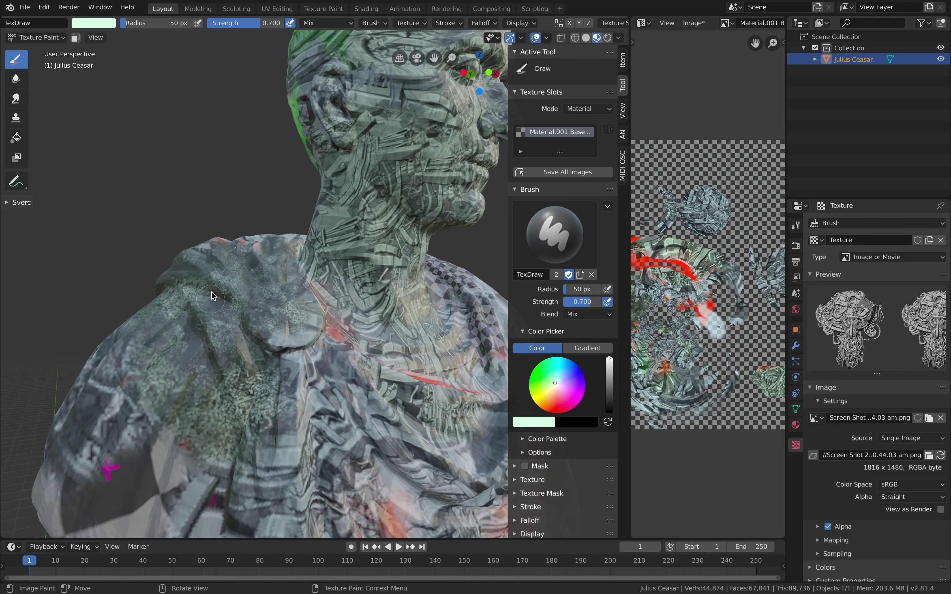
{"action": "scroll", "coordinate": [251, 353], "scroll_direction": "down", "scroll_amount": 4}
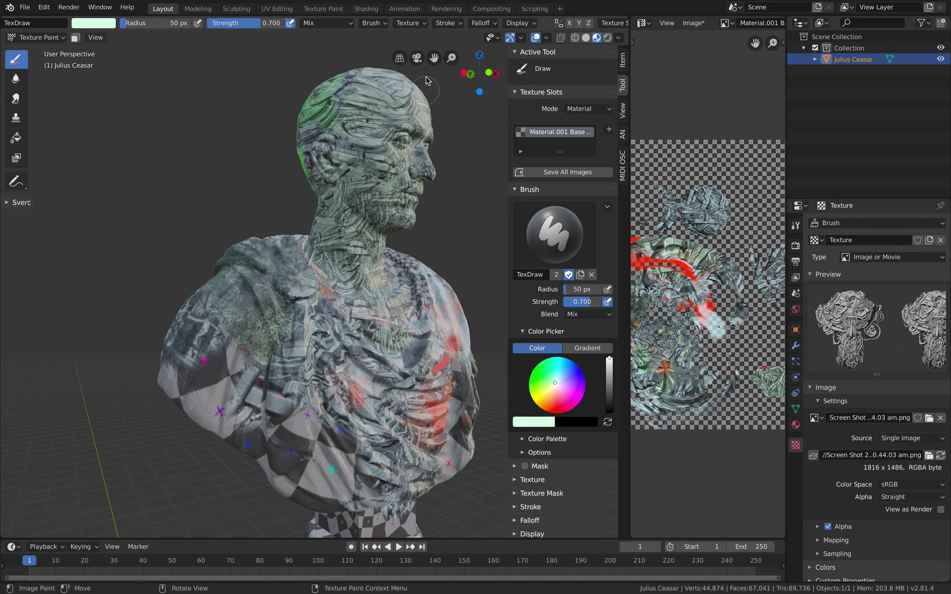
Step: Set the brush texture mapping to Tiled and paint repeated copies of the image over the shoulder drapery
{"action": "left_click", "coordinate": [408, 24]}
{"action": "left_click", "coordinate": [421, 55]}
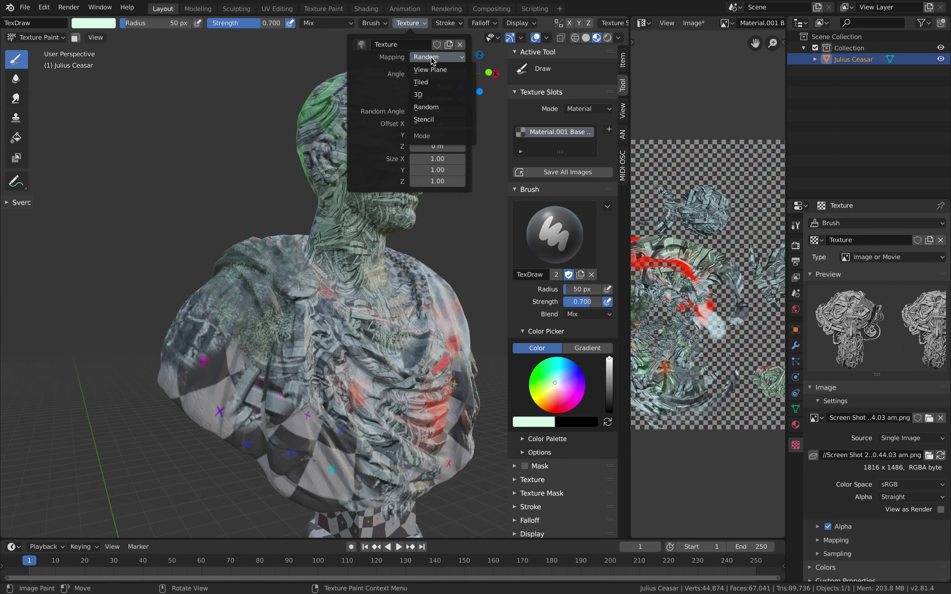
{"action": "left_click", "coordinate": [437, 83]}
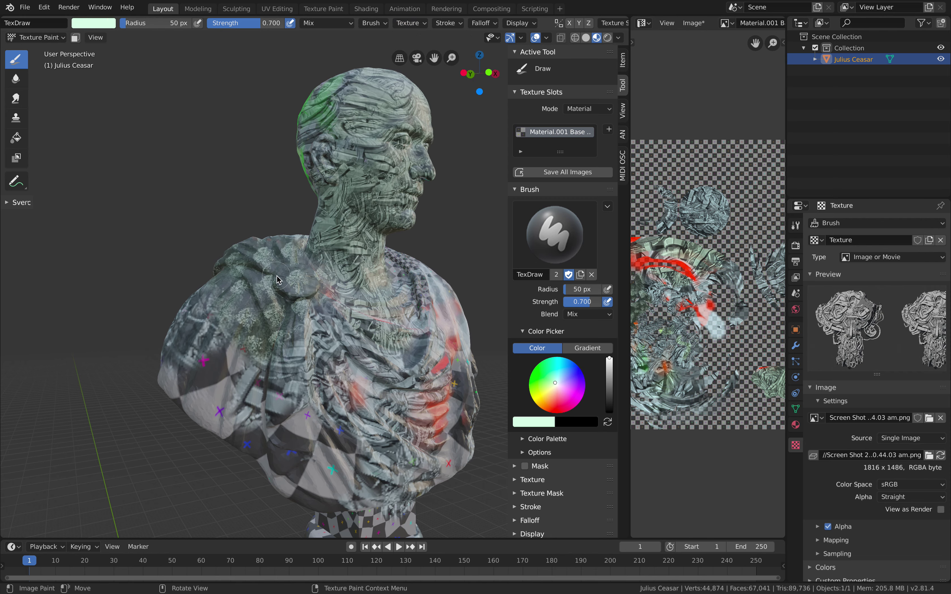
{"action": "scroll", "coordinate": [310, 271], "scroll_direction": "up", "scroll_amount": 5}
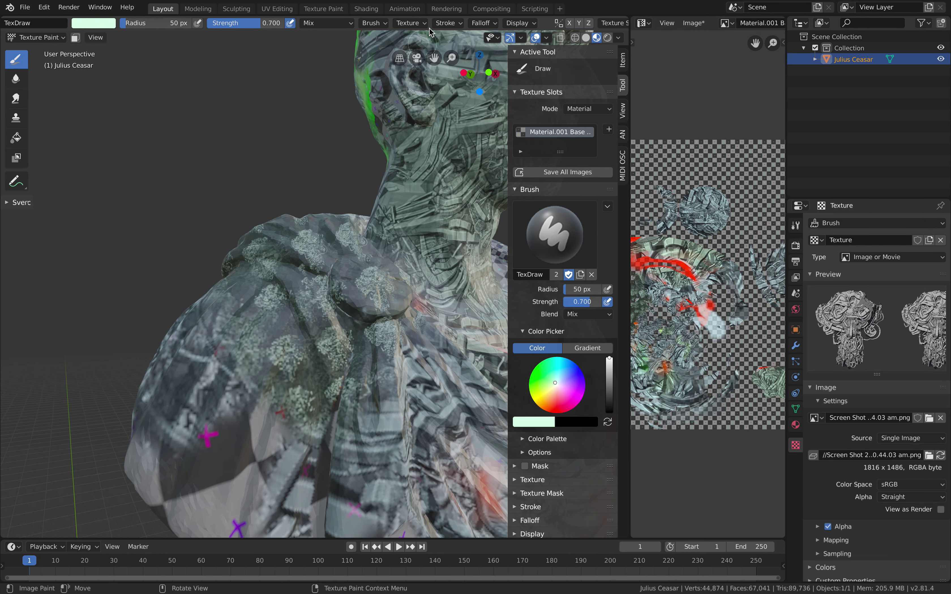
Step: Set the brush texture mapping to View Plane and paint the image texture across the shoulder drapery
{"action": "left_click", "coordinate": [448, 23]}
{"action": "left_click", "coordinate": [417, 23]}
{"action": "left_click", "coordinate": [438, 60]}
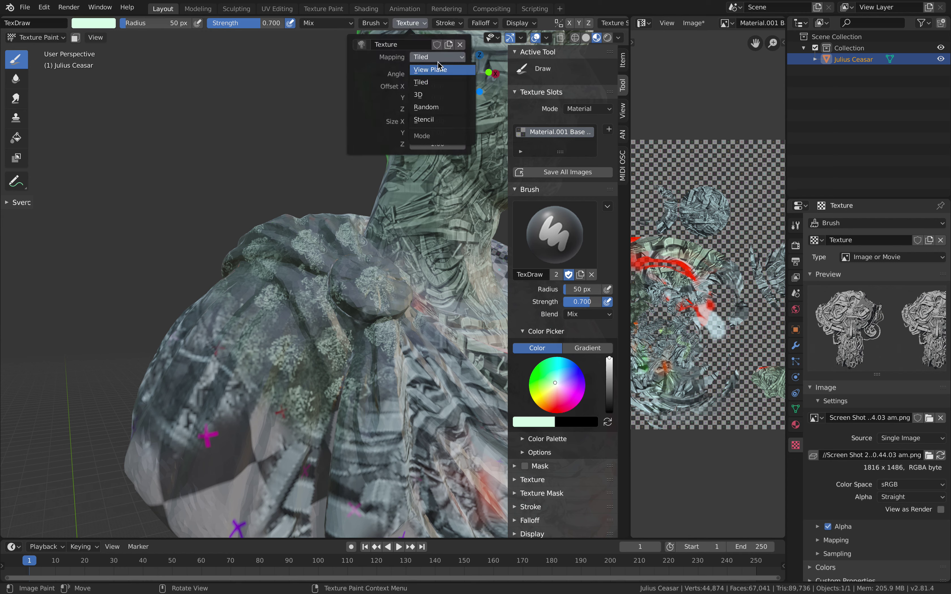
{"action": "left_click", "coordinate": [439, 70]}
{"action": "scroll", "coordinate": [307, 274], "scroll_direction": "down", "scroll_amount": 5}
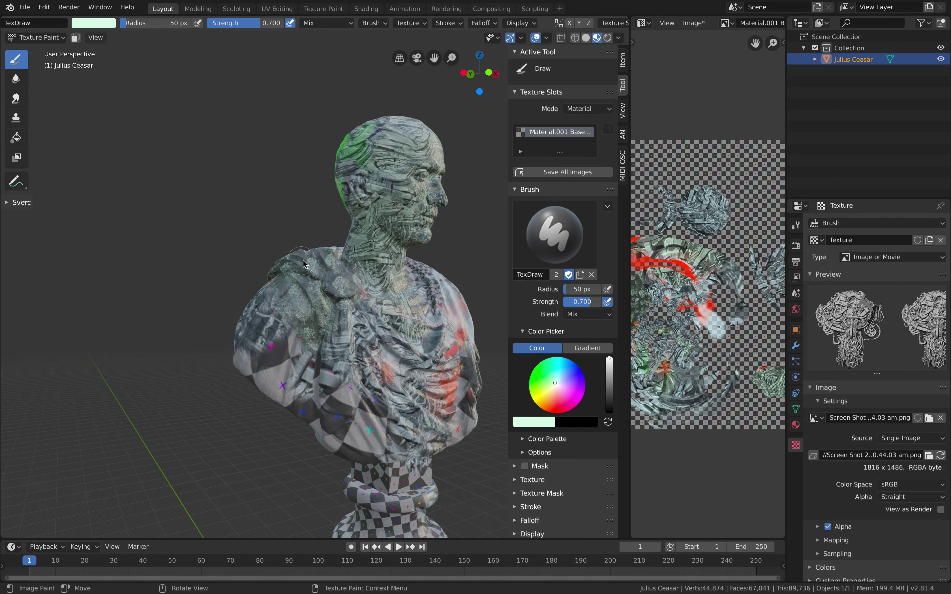
{"action": "scroll", "coordinate": [310, 336], "scroll_direction": "up", "scroll_amount": 4}
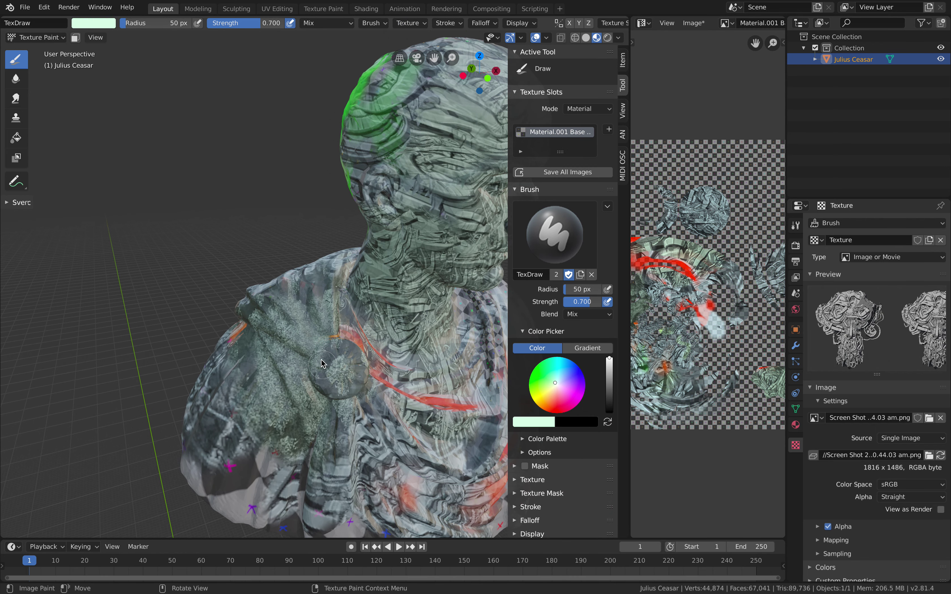
{"action": "scroll", "coordinate": [322, 364], "scroll_direction": "up", "scroll_amount": 2}
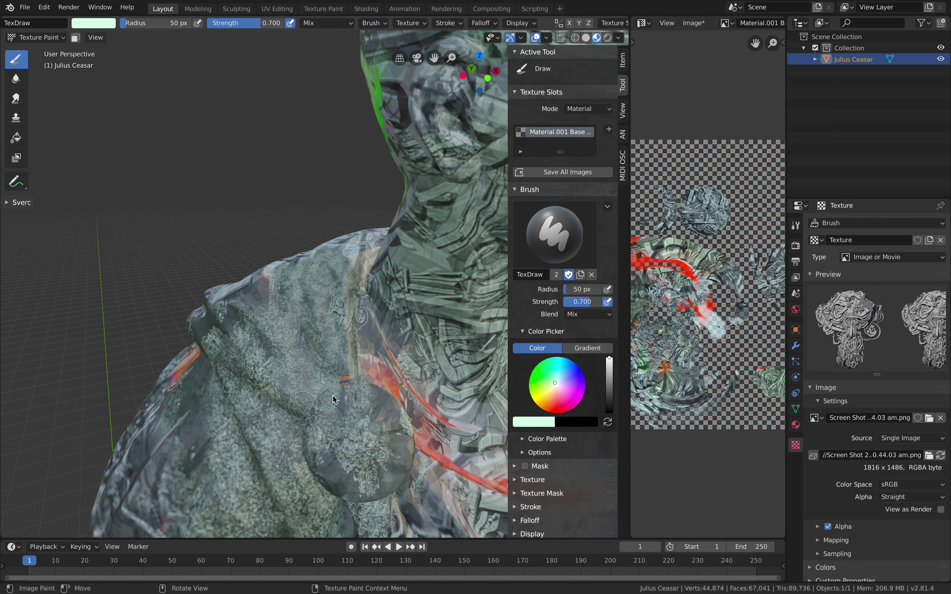
{"action": "scroll", "coordinate": [333, 396], "scroll_direction": "down", "scroll_amount": 2}
Step: Return the brush texture mapping to Stencil and paint the image in pale green over the shoulder drapery
{"action": "left_click", "coordinate": [411, 22]}
{"action": "left_click", "coordinate": [436, 57]}
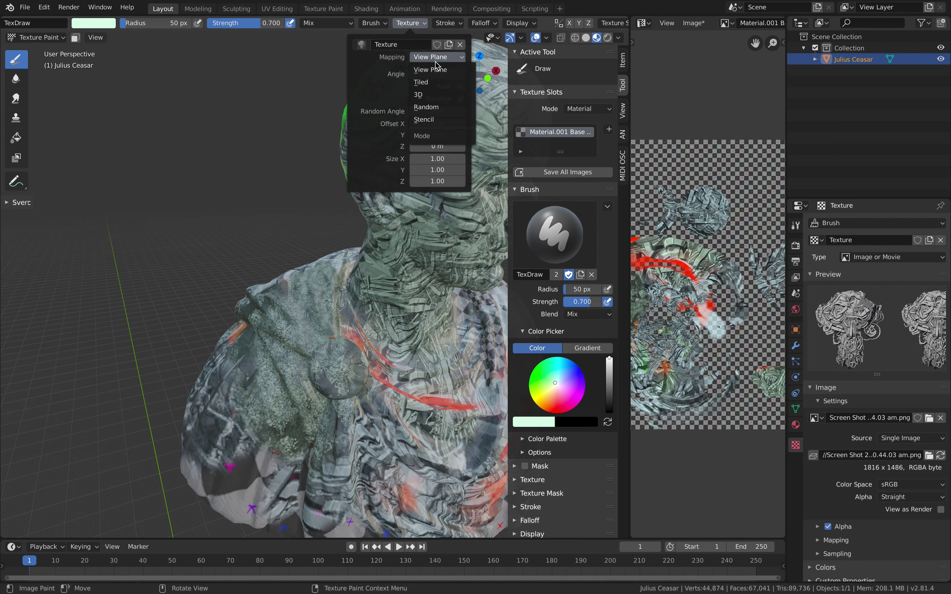
{"action": "left_click", "coordinate": [444, 120]}
{"action": "scroll", "coordinate": [407, 313], "scroll_direction": "down", "scroll_amount": 3}
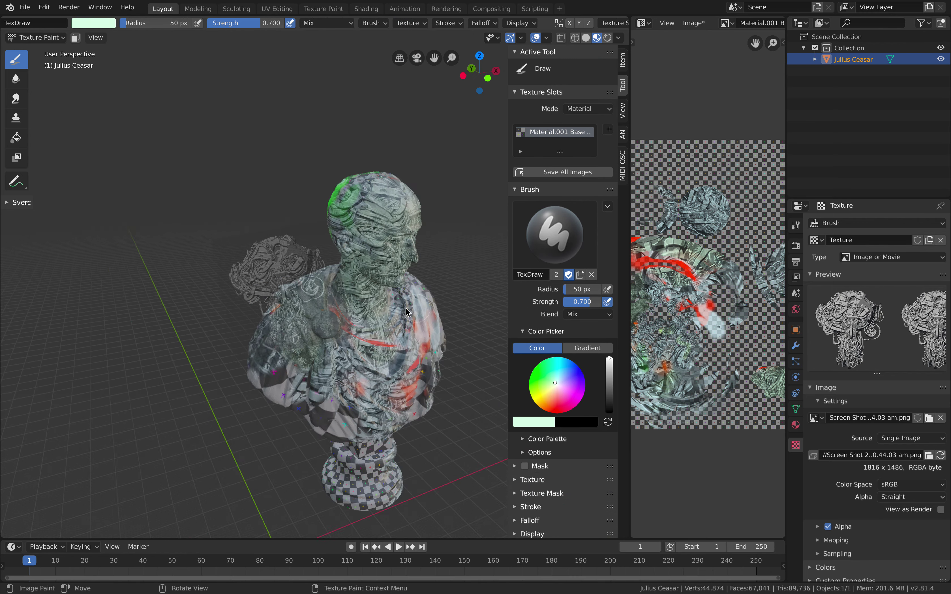
{"action": "scroll", "coordinate": [301, 260], "scroll_direction": "up", "scroll_amount": 3}
{"action": "scroll", "coordinate": [283, 272], "scroll_direction": "up", "scroll_amount": 1}
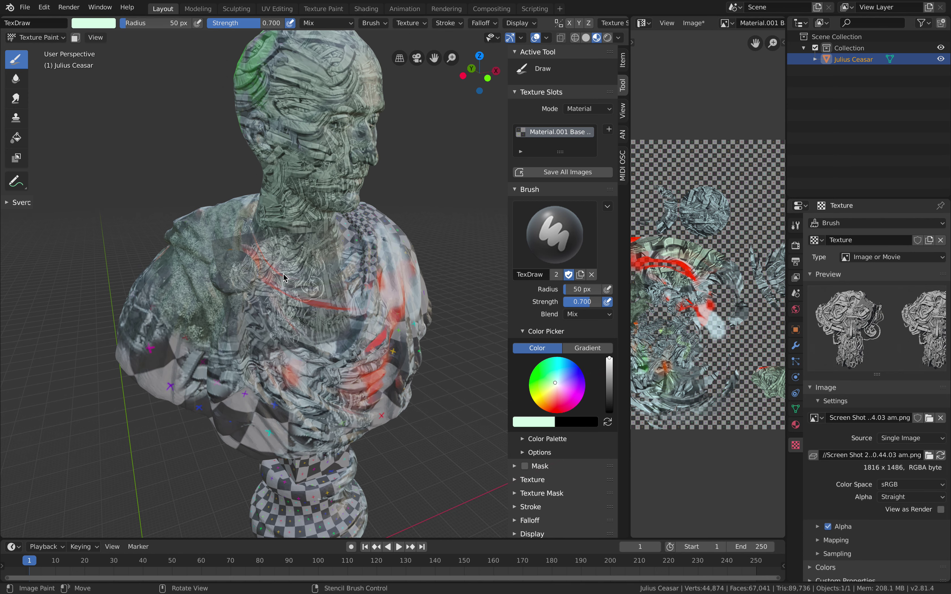
{"action": "middle_click_drag", "start_coordinate": [276, 268], "coordinate": [291, 274], "text": "shift"}
{"action": "scroll", "coordinate": [290, 273], "scroll_direction": "down", "scroll_amount": 1}
{"action": "left_click_drag", "start_coordinate": [262, 260], "coordinate": [275, 259]}
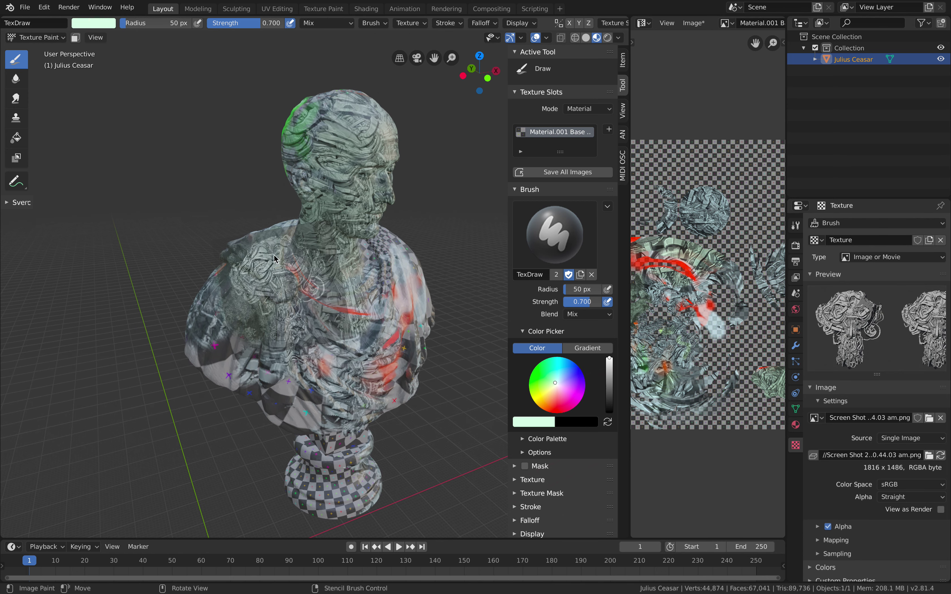
{"action": "middle_click_drag", "start_coordinate": [312, 260], "coordinate": [266, 282]}
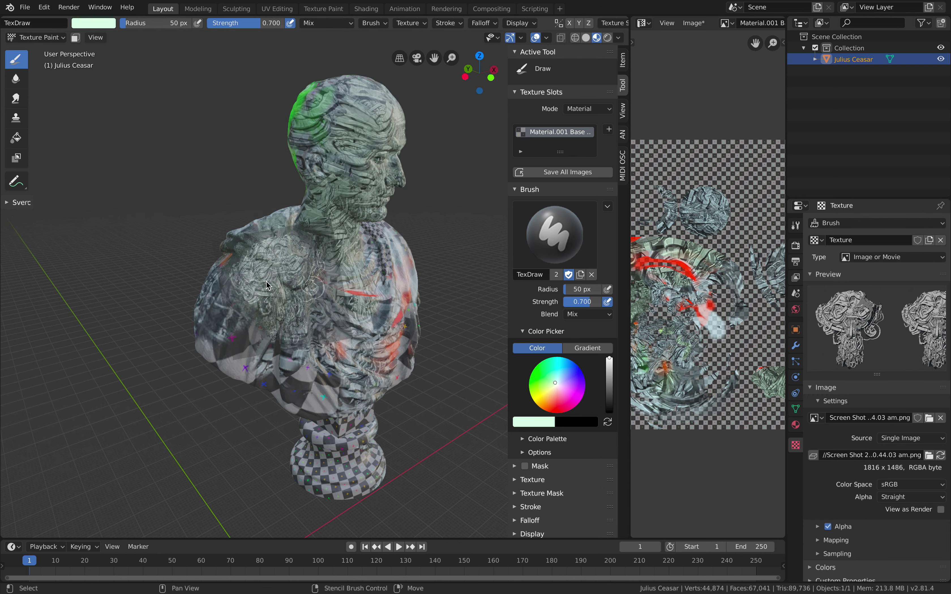
Step: Change the brush color to pale peach and paint the stencil image over the front of the shoulder
{"action": "key", "text": "s"}
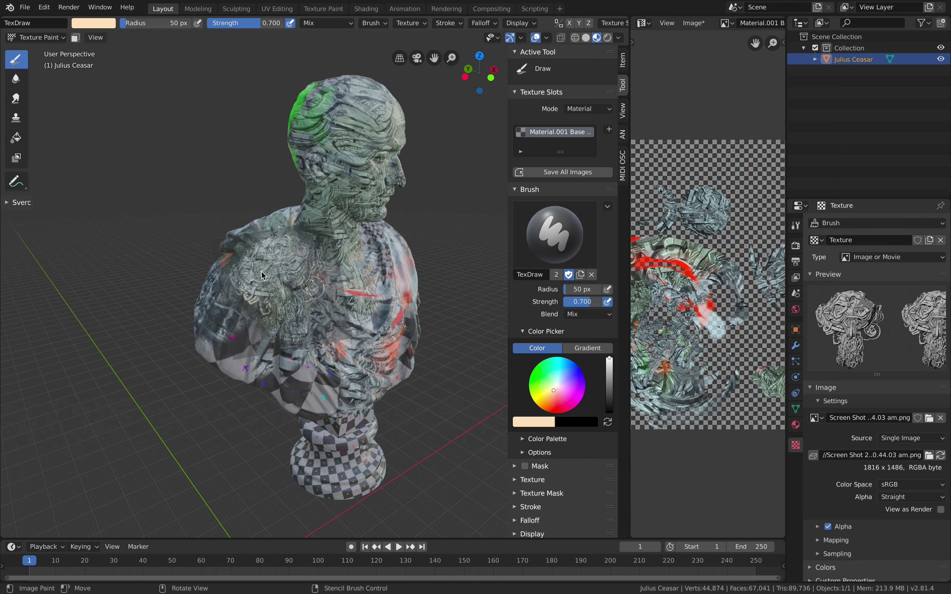
{"action": "left_click_drag", "start_coordinate": [257, 260], "coordinate": [257, 247]}
{"action": "middle_click_drag", "start_coordinate": [275, 255], "coordinate": [334, 298]}
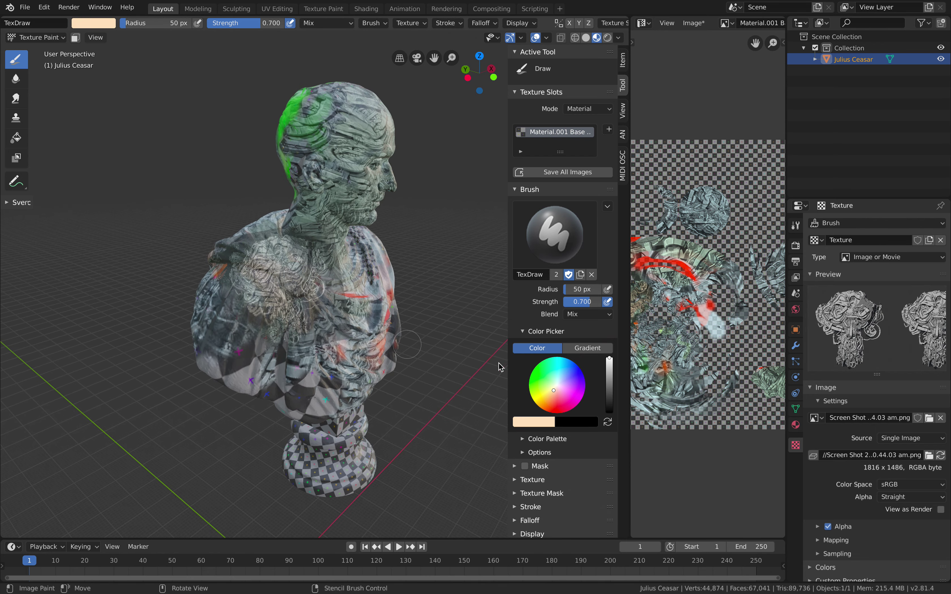
Step: Change the brush color to yellow-green and paint the stencil image over the outer shoulder drapery
{"action": "left_click_drag", "start_coordinate": [553, 390], "coordinate": [544, 391]}
{"action": "middle_click_drag", "start_coordinate": [287, 297], "coordinate": [270, 304]}
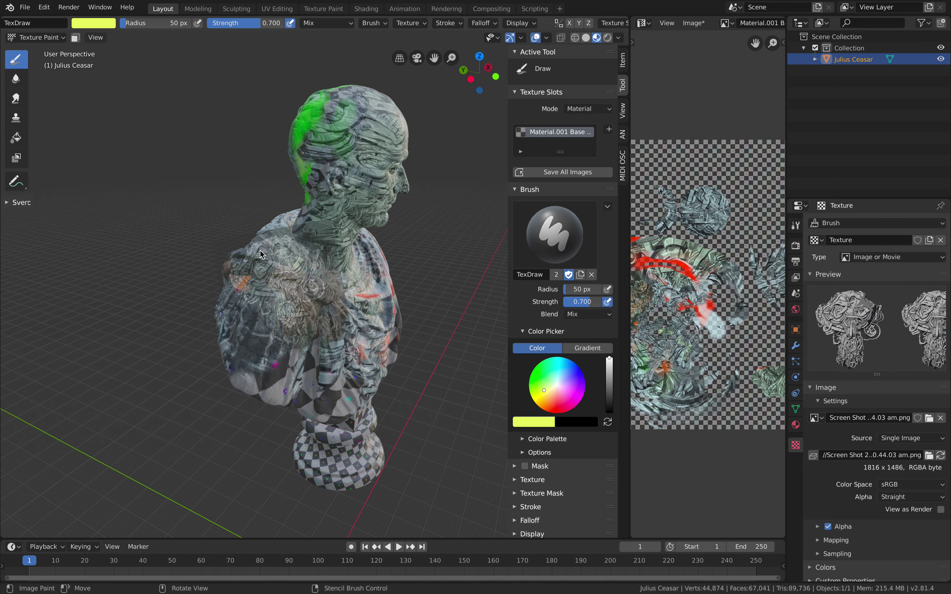
{"action": "left_click_drag", "start_coordinate": [261, 254], "coordinate": [283, 314]}
Step: Change the brush color to light blue and paint the stencil image over the shoulder drapery, enlarging the stencil
{"action": "left_click", "coordinate": [560, 379]}
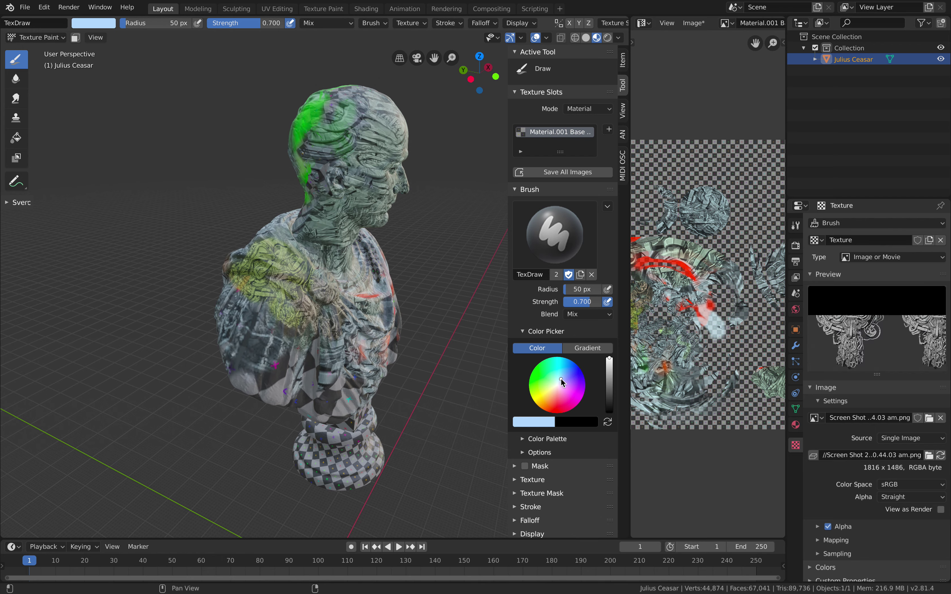
{"action": "middle_click_drag", "start_coordinate": [350, 295], "coordinate": [321, 270]}
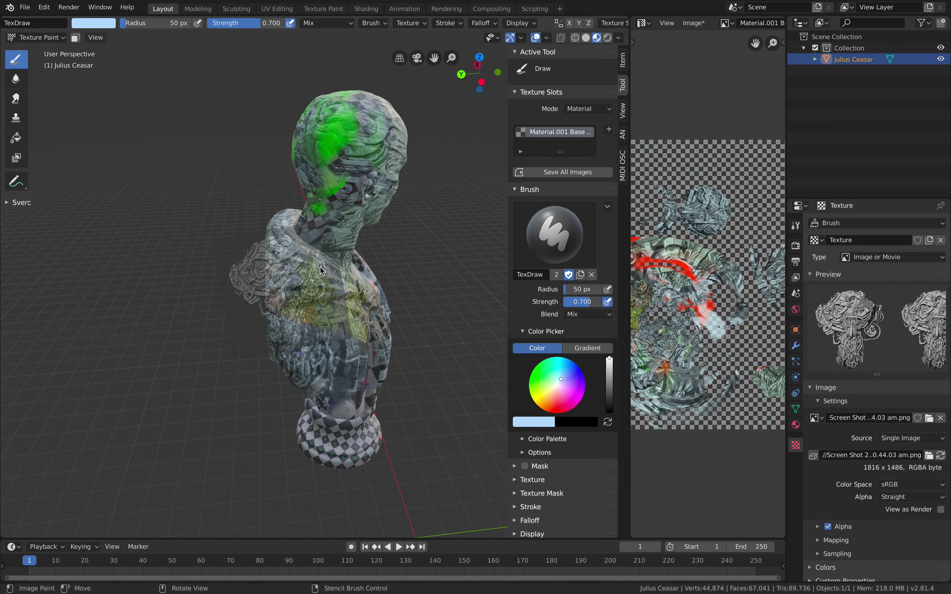
{"action": "left_click_drag", "start_coordinate": [261, 275], "coordinate": [284, 293]}
{"action": "middle_click_drag", "start_coordinate": [250, 246], "coordinate": [212, 235], "text": "shift"}
{"action": "mouse_move", "coordinate": [311, 263]}
{"action": "right_mouse_down"}
{"action": "mouse_move", "coordinate": [328, 261]}
{"action": "mouse_move", "coordinate": [326, 243]}
{"action": "mouse_move", "coordinate": [305, 256]}
{"action": "mouse_move", "coordinate": [323, 253]}
{"action": "mouse_move", "coordinate": [326, 275]}
{"action": "mouse_move", "coordinate": [313, 291]}
{"action": "right_mouse_up"}
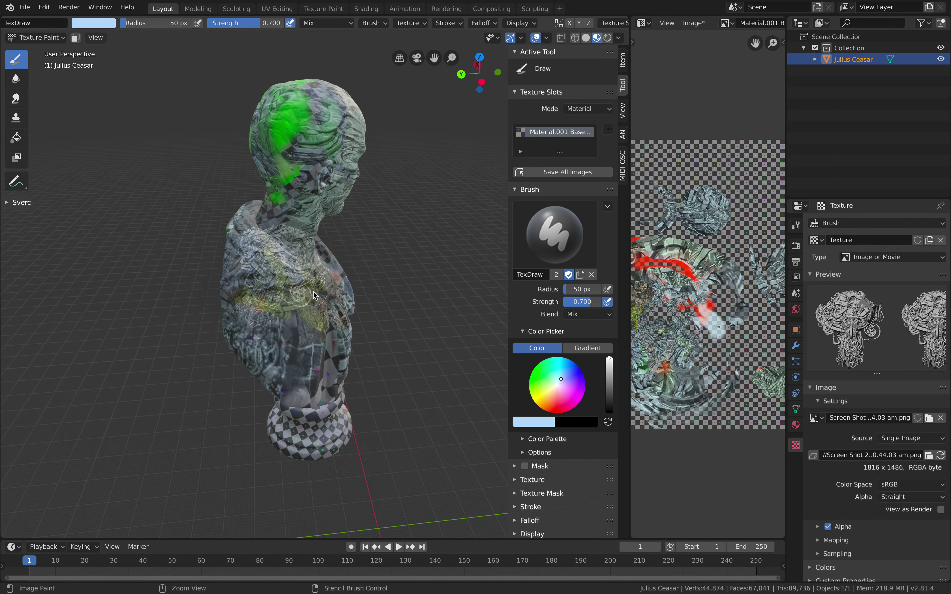
Step: Paint the stencil image in light blue across the chest, sides and back of the drapery
{"action": "middle_click_drag", "start_coordinate": [279, 264], "coordinate": [333, 272]}
{"action": "middle_click_drag", "start_coordinate": [257, 265], "coordinate": [286, 260]}
{"action": "scroll", "coordinate": [257, 274], "scroll_direction": "down", "scroll_amount": 1}
{"action": "middle_click_drag", "start_coordinate": [316, 206], "coordinate": [278, 248]}
{"action": "middle_click_drag", "start_coordinate": [314, 278], "coordinate": [278, 235]}
{"action": "middle_click_drag", "start_coordinate": [266, 300], "coordinate": [250, 265]}
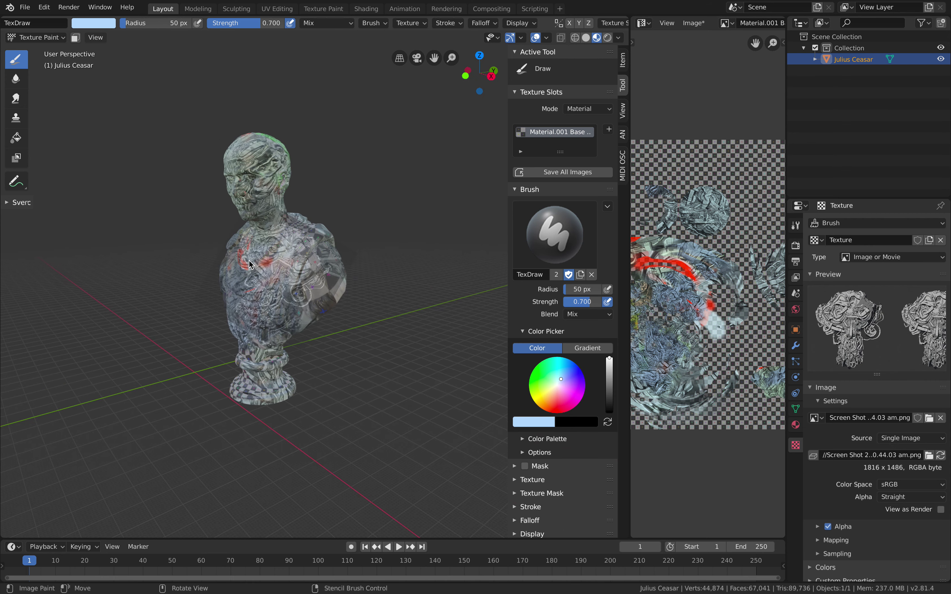
{"action": "mouse_move", "coordinate": [296, 288]}
{"action": "middle_mouse_down"}
{"action": "mouse_move", "coordinate": [248, 266]}
{"action": "mouse_move", "coordinate": [298, 275]}
{"action": "mouse_move", "coordinate": [256, 317]}
{"action": "mouse_move", "coordinate": [263, 272]}
{"action": "mouse_move", "coordinate": [251, 271]}
{"action": "middle_mouse_up"}
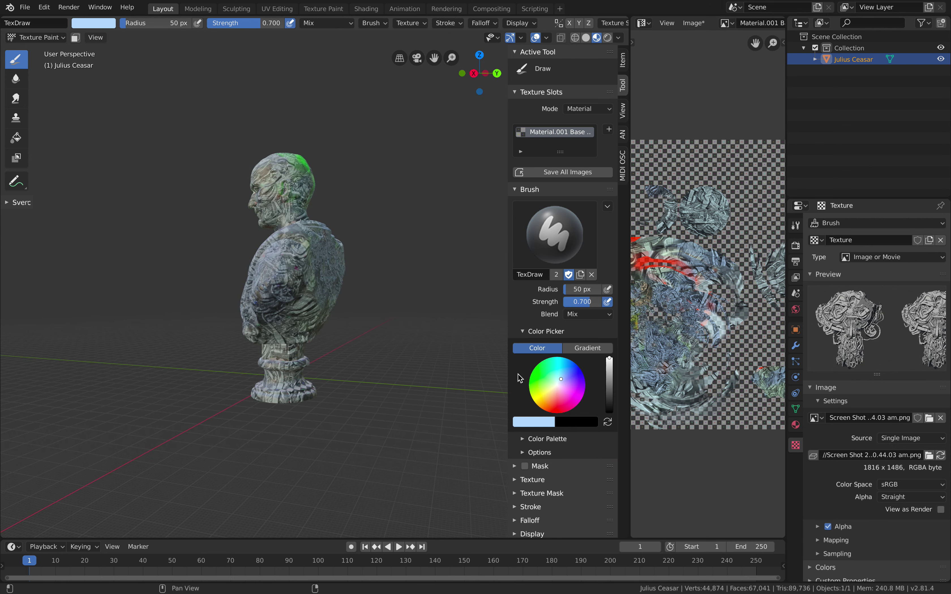
Step: Change the brush color to crimson and paint the stencil image over the bust's back and the area above the pedestal
{"action": "left_click", "coordinate": [563, 407]}
{"action": "middle_click_drag", "start_coordinate": [299, 299], "coordinate": [256, 232]}
{"action": "mouse_move", "coordinate": [255, 236]}
{"action": "left_mouse_down"}
{"action": "mouse_move", "coordinate": [275, 281]}
{"action": "mouse_move", "coordinate": [291, 254]}
{"action": "left_mouse_up"}
{"action": "middle_click_drag", "start_coordinate": [296, 243], "coordinate": [296, 208], "text": "shift"}
{"action": "left_click_drag", "start_coordinate": [260, 238], "coordinate": [262, 277]}
Step: Change the brush color to pale yellow and paint the stencil image over the lower back near the pedestal
{"action": "left_click_drag", "start_coordinate": [546, 382], "coordinate": [553, 387]}
{"action": "left_click_drag", "start_coordinate": [276, 253], "coordinate": [280, 245]}
{"action": "middle_click_drag", "start_coordinate": [280, 245], "coordinate": [354, 297]}
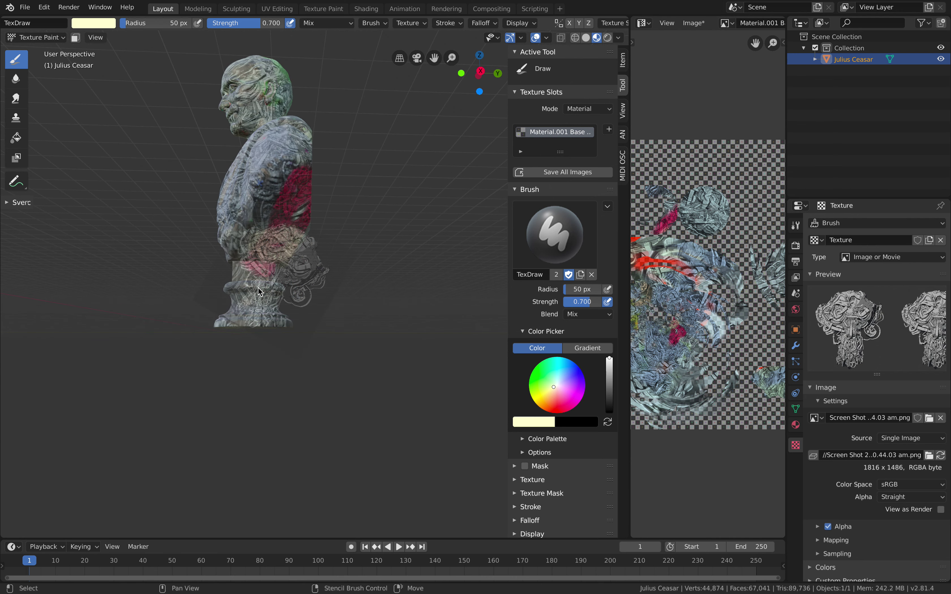
{"action": "middle_click_drag", "start_coordinate": [284, 250], "coordinate": [354, 323], "text": "shift"}
{"action": "middle_click_drag", "start_coordinate": [298, 231], "coordinate": [325, 304], "text": "shift"}
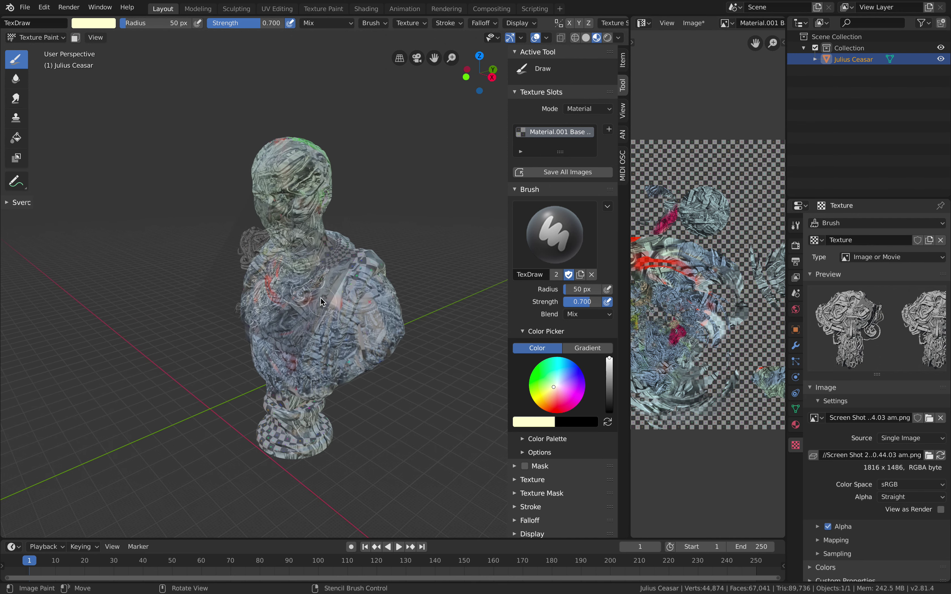
Step: Paint the stencil image in pale yellow over the face and the front of the drapery
{"action": "scroll", "coordinate": [308, 312], "scroll_direction": "up", "scroll_amount": 1}
{"action": "mouse_move", "coordinate": [308, 267]}
{"action": "middle_mouse_down", "text": "shift"}
{"action": "mouse_move", "coordinate": [308, 311]}
{"action": "mouse_move", "coordinate": [292, 294]}
{"action": "mouse_move", "coordinate": [295, 302]}
{"action": "middle_mouse_up", "text": "shift"}
{"action": "mouse_move", "coordinate": [275, 266]}
{"action": "left_mouse_down"}
{"action": "mouse_move", "coordinate": [289, 266]}
{"action": "mouse_move", "coordinate": [290, 242]}
{"action": "left_mouse_up"}
{"action": "scroll", "coordinate": [296, 253], "scroll_direction": "down", "scroll_amount": 2}
{"action": "middle_click_drag", "start_coordinate": [248, 258], "coordinate": [248, 223]}
{"action": "scroll", "coordinate": [304, 276], "scroll_direction": "up", "scroll_amount": 2}
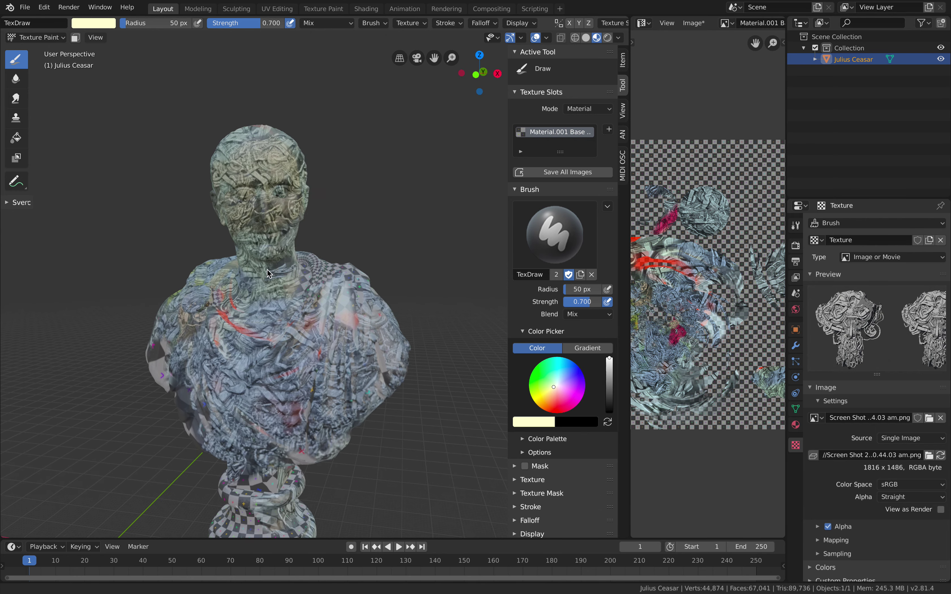
{"action": "scroll", "coordinate": [280, 305], "scroll_direction": "down", "scroll_amount": 2}
{"action": "left_click_drag", "start_coordinate": [276, 305], "coordinate": [283, 258]}
{"action": "mouse_move", "coordinate": [287, 265]}
{"action": "middle_mouse_down"}
{"action": "mouse_move", "coordinate": [308, 272]}
{"action": "mouse_move", "coordinate": [277, 219]}
{"action": "middle_mouse_up"}
{"action": "mouse_move", "coordinate": [272, 282]}
{"action": "middle_mouse_down"}
{"action": "mouse_move", "coordinate": [285, 266]}
{"action": "mouse_move", "coordinate": [320, 261]}
{"action": "mouse_move", "coordinate": [307, 259]}
{"action": "mouse_move", "coordinate": [304, 244]}
{"action": "middle_mouse_up"}
Step: From the bottom view, rotate the stencil and paint its image in pale yellow over the underside of the bust
{"action": "middle_click_drag", "start_coordinate": [311, 286], "coordinate": [309, 260], "text": "alt"}
{"action": "middle_click_drag", "start_coordinate": [308, 225], "coordinate": [271, 278], "text": "alt"}
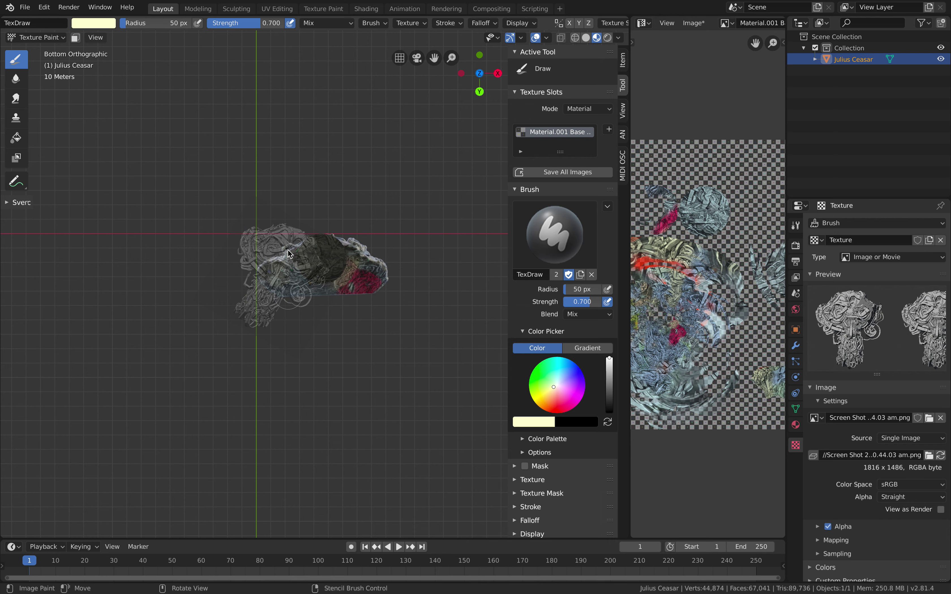
{"action": "left_click_drag", "start_coordinate": [300, 237], "coordinate": [301, 238]}
{"action": "right_click_drag", "start_coordinate": [306, 245], "coordinate": [259, 210], "text": "ctrl"}
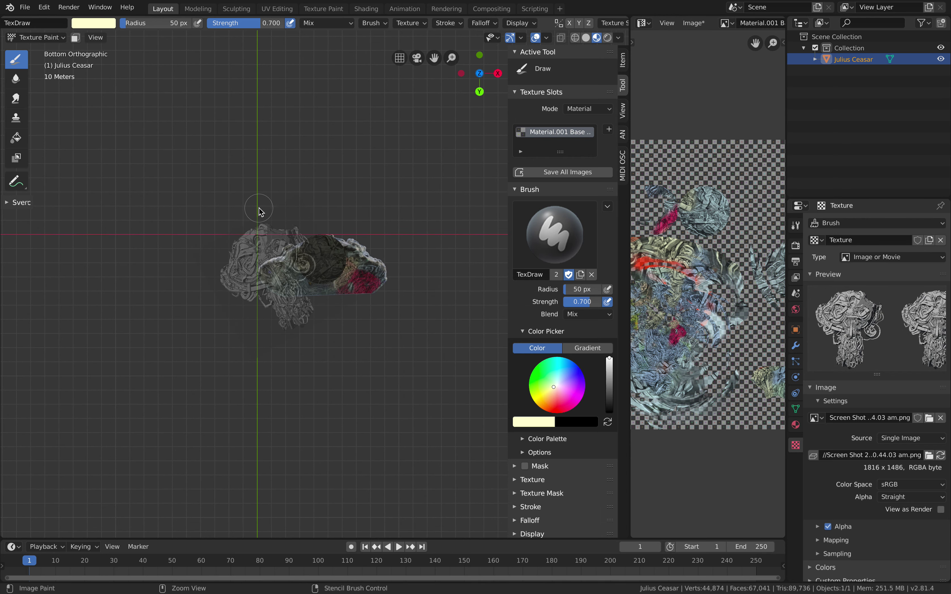
{"action": "middle_click_drag", "start_coordinate": [289, 271], "coordinate": [264, 282], "text": "alt"}
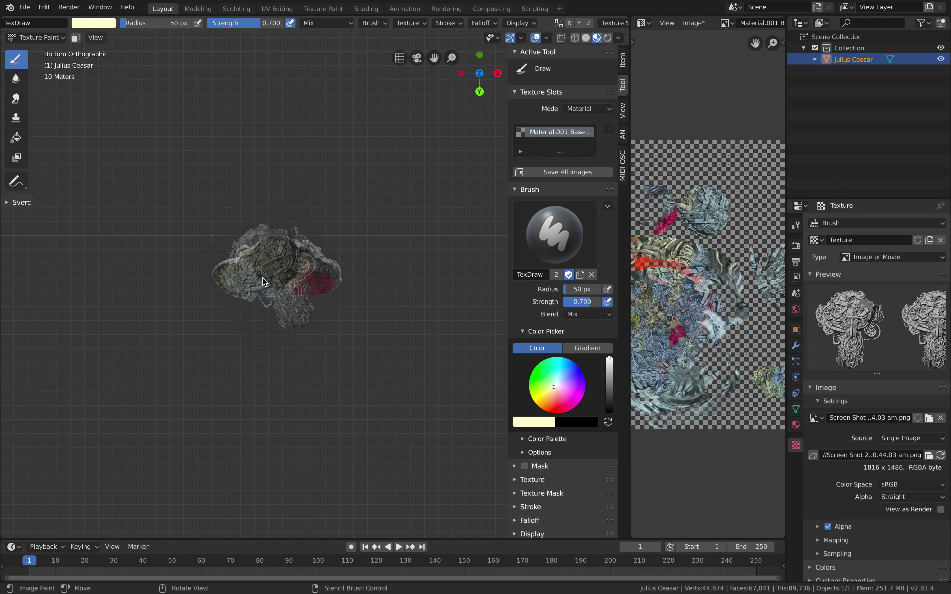
{"action": "middle_click_drag", "start_coordinate": [299, 249], "coordinate": [307, 293], "text": "alt"}
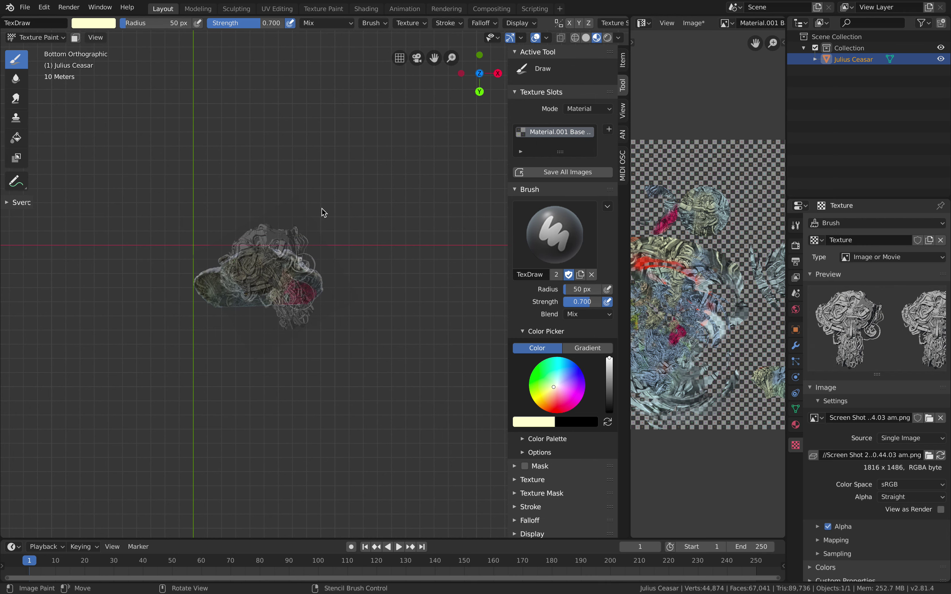
Step: Save the blend file and all painted texture images
{"action": "middle_click_drag", "start_coordinate": [322, 208], "coordinate": [322, 254]}
{"action": "scroll", "coordinate": [312, 318], "scroll_direction": "up", "scroll_amount": 3}
{"action": "scroll", "coordinate": [348, 282], "scroll_direction": "up", "scroll_amount": 3}
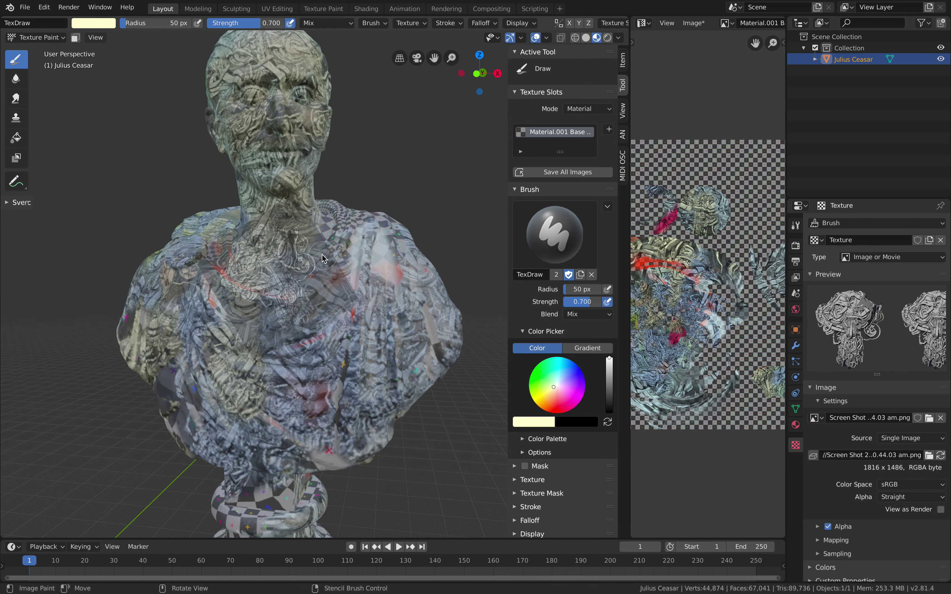
{"action": "key", "text": "ctrl+s"}
{"action": "scroll", "coordinate": [322, 255], "scroll_direction": "down", "scroll_amount": 3}
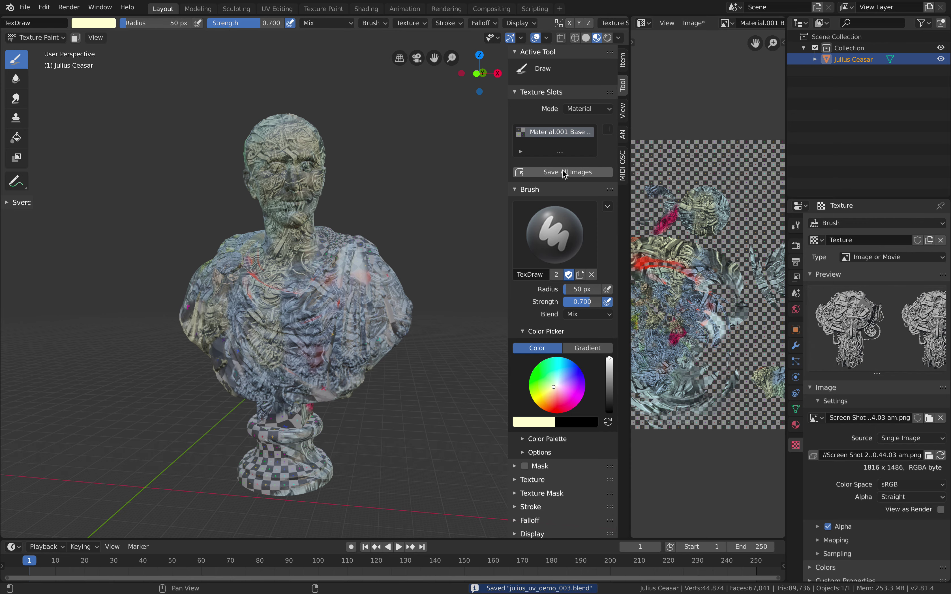
{"action": "left_click", "coordinate": [612, 172]}
Step: Return the bust to Object Mode and set the viewport shading to Solid
{"action": "middle_click_drag", "start_coordinate": [344, 202], "coordinate": [331, 203]}
{"action": "left_click", "coordinate": [40, 37]}
{"action": "scroll", "coordinate": [337, 198], "scroll_direction": "up", "scroll_amount": 1}
{"action": "scroll", "coordinate": [342, 195], "scroll_direction": "down", "scroll_amount": 1}
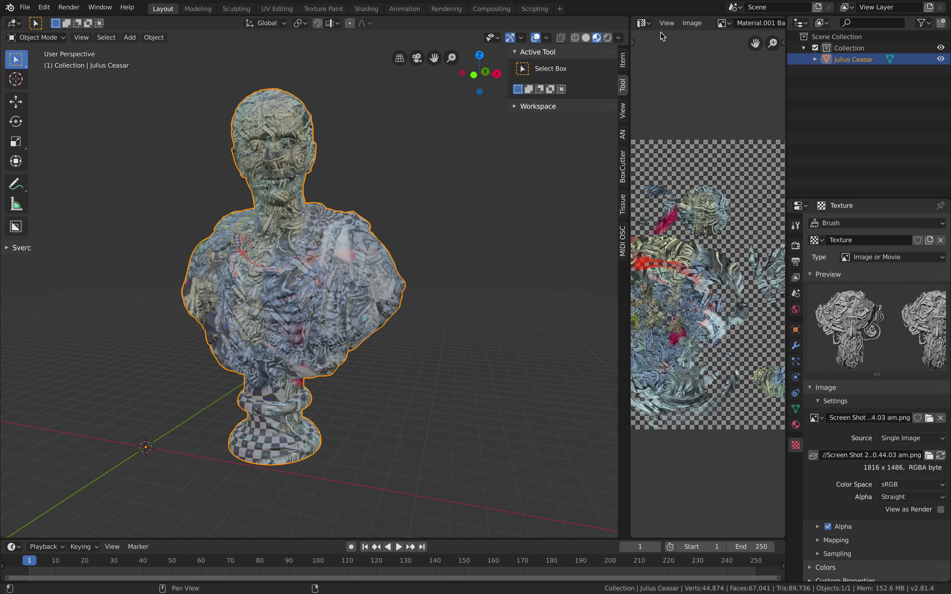
{"action": "left_click", "coordinate": [618, 38]}
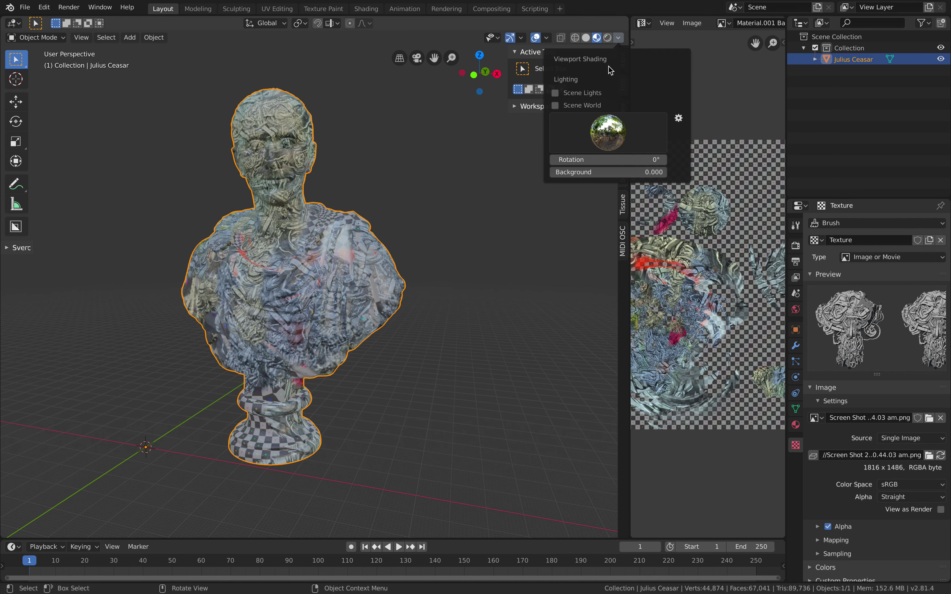
{"action": "left_click", "coordinate": [586, 38]}
{"action": "middle_click_drag", "start_coordinate": [419, 165], "coordinate": [416, 165]}
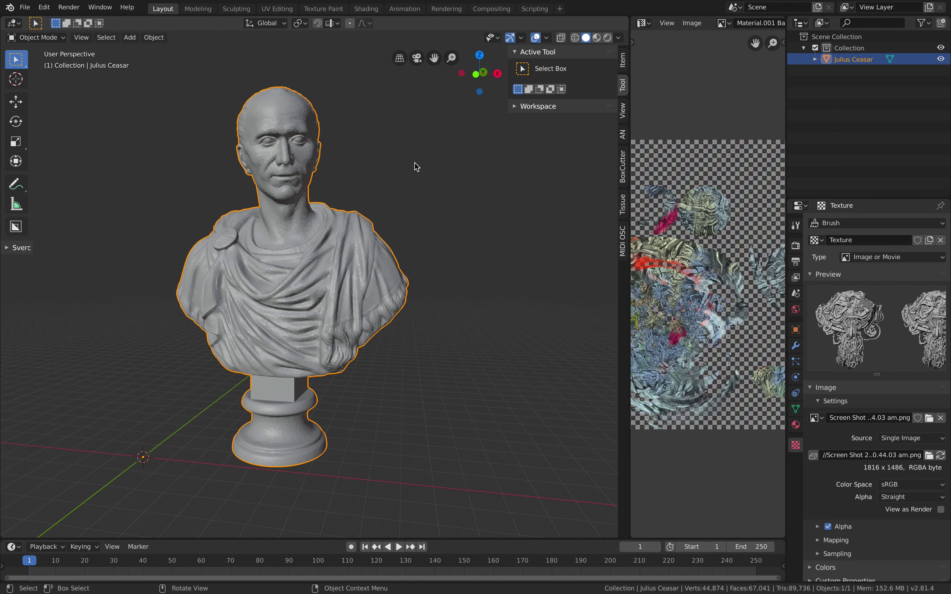
Step: Set the solid shading's lighting to MatCap and its color to Texture
{"action": "left_click", "coordinate": [619, 38]}
{"action": "left_click", "coordinate": [614, 93]}
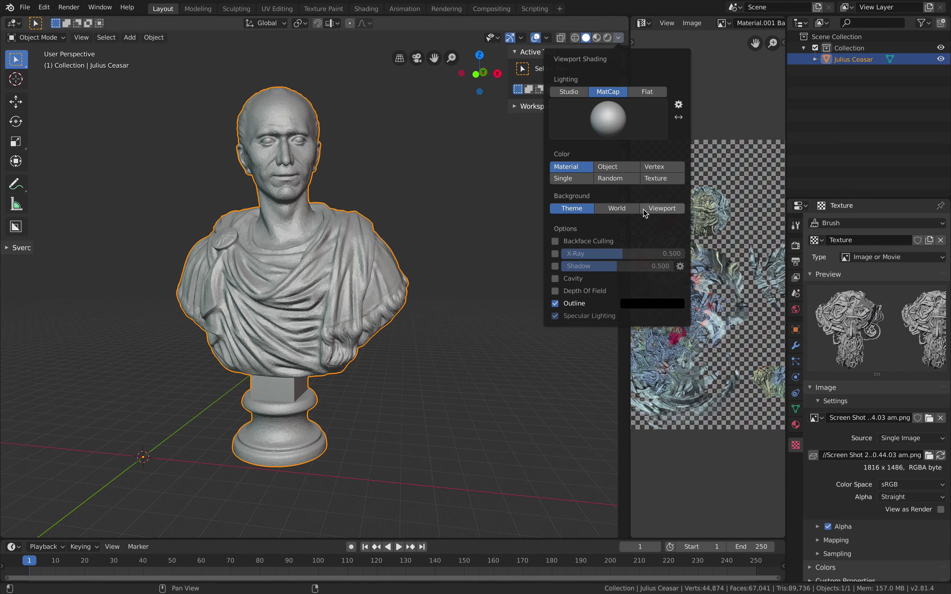
{"action": "left_click", "coordinate": [656, 182]}
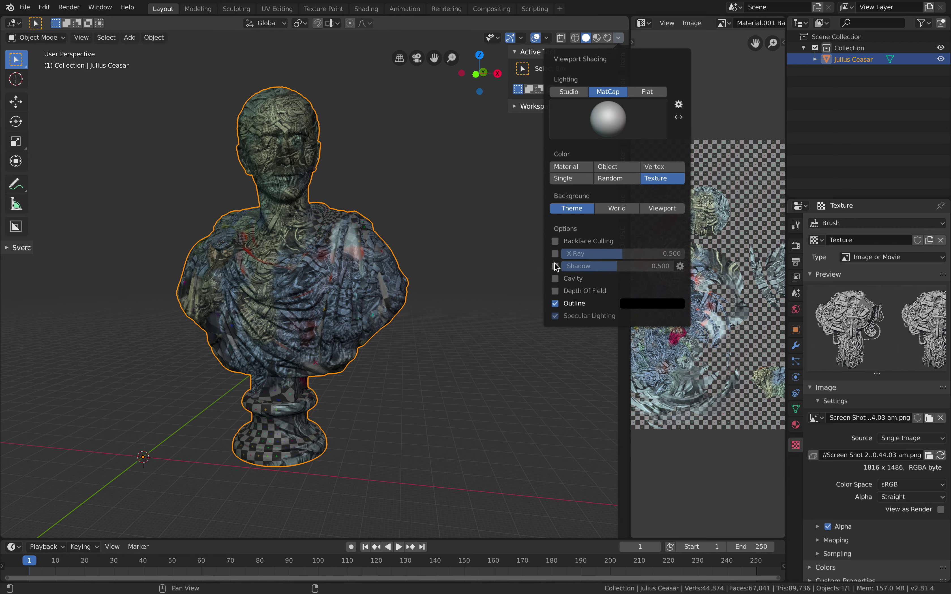
Step: Enable screen-space Cavity shading with Ridge 1.433 and Valley 1.267
{"action": "left_click", "coordinate": [555, 279]}
{"action": "mouse_move", "coordinate": [577, 304]}
{"action": "left_mouse_down"}
{"action": "mouse_move", "coordinate": [661, 304]}
{"action": "mouse_move", "coordinate": [637, 304]}
{"action": "left_mouse_up"}
{"action": "middle_click_drag", "start_coordinate": [369, 212], "coordinate": [388, 253]}
{"action": "scroll", "coordinate": [377, 223], "scroll_direction": "up", "scroll_amount": 2}
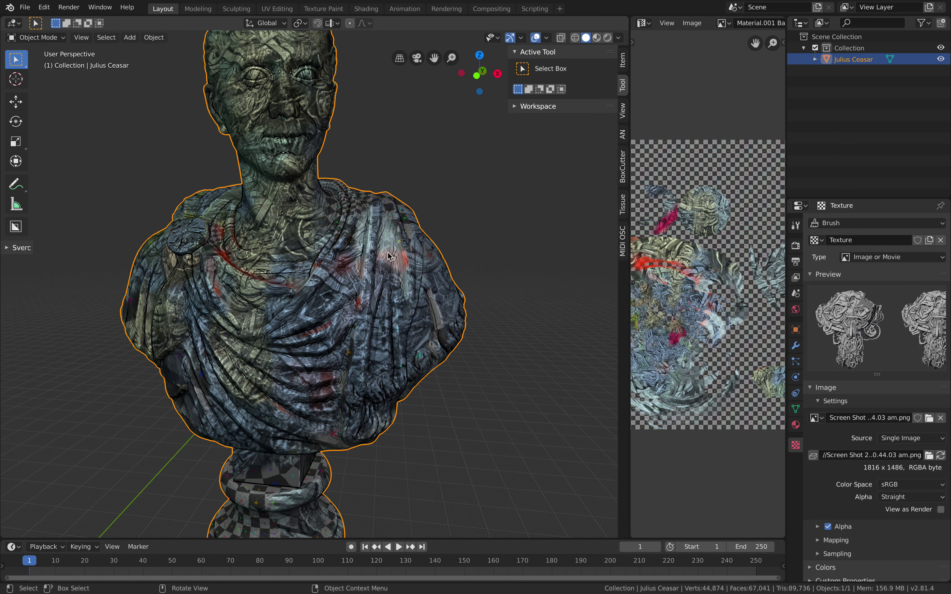
{"action": "scroll", "coordinate": [389, 257], "scroll_direction": "up", "scroll_amount": 3}
{"action": "scroll", "coordinate": [389, 257], "scroll_direction": "down", "scroll_amount": 3}
Step: Switch the matcap to a grey sphere with a sharp bright highlight and inspect the textured bust under it
{"action": "left_click", "coordinate": [618, 38]}
{"action": "left_click", "coordinate": [616, 117]}
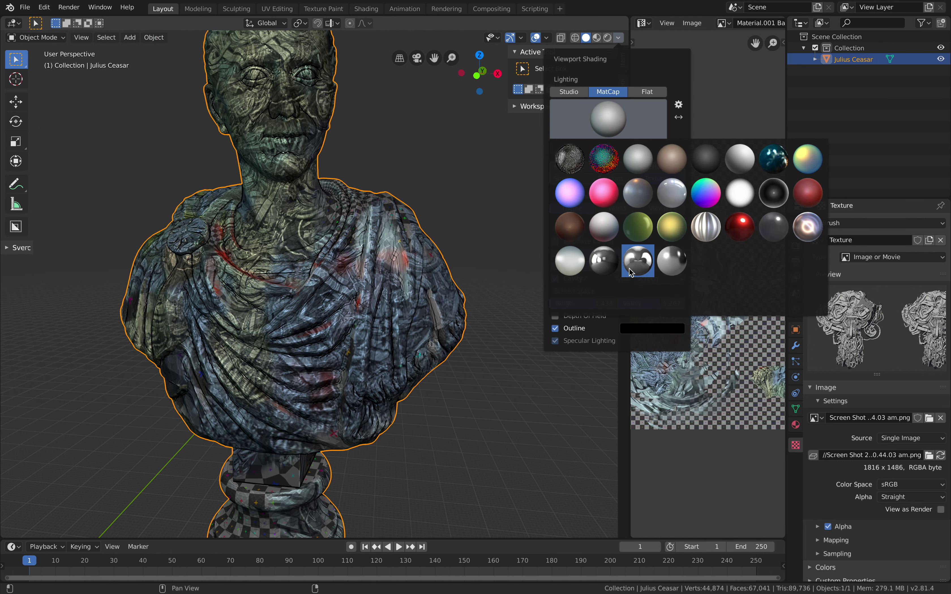
{"action": "left_click", "coordinate": [615, 295]}
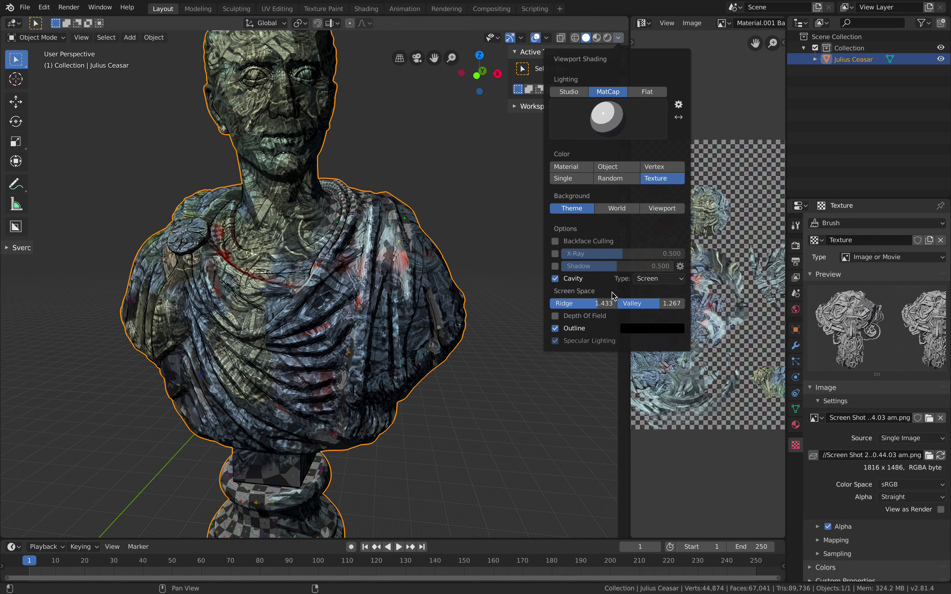
{"action": "scroll", "coordinate": [416, 244], "scroll_direction": "down", "scroll_amount": 4}
{"action": "mouse_move", "coordinate": [416, 244]}
{"action": "middle_mouse_down"}
{"action": "mouse_move", "coordinate": [429, 246]}
{"action": "mouse_move", "coordinate": [332, 243]}
{"action": "mouse_move", "coordinate": [287, 255]}
{"action": "mouse_move", "coordinate": [322, 261]}
{"action": "mouse_move", "coordinate": [300, 243]}
{"action": "mouse_move", "coordinate": [283, 255]}
{"action": "mouse_move", "coordinate": [470, 263]}
{"action": "mouse_move", "coordinate": [295, 246]}
{"action": "mouse_move", "coordinate": [287, 295]}
{"action": "mouse_move", "coordinate": [421, 329]}
{"action": "mouse_move", "coordinate": [314, 208]}
{"action": "mouse_move", "coordinate": [388, 234]}
{"action": "mouse_move", "coordinate": [198, 315]}
{"action": "mouse_move", "coordinate": [319, 300]}
{"action": "mouse_move", "coordinate": [335, 287]}
{"action": "mouse_move", "coordinate": [317, 273]}
{"action": "mouse_move", "coordinate": [274, 269]}
{"action": "mouse_move", "coordinate": [278, 252]}
{"action": "mouse_move", "coordinate": [262, 236]}
{"action": "middle_mouse_up"}
{"action": "scroll", "coordinate": [274, 270], "scroll_direction": "up", "scroll_amount": 4}
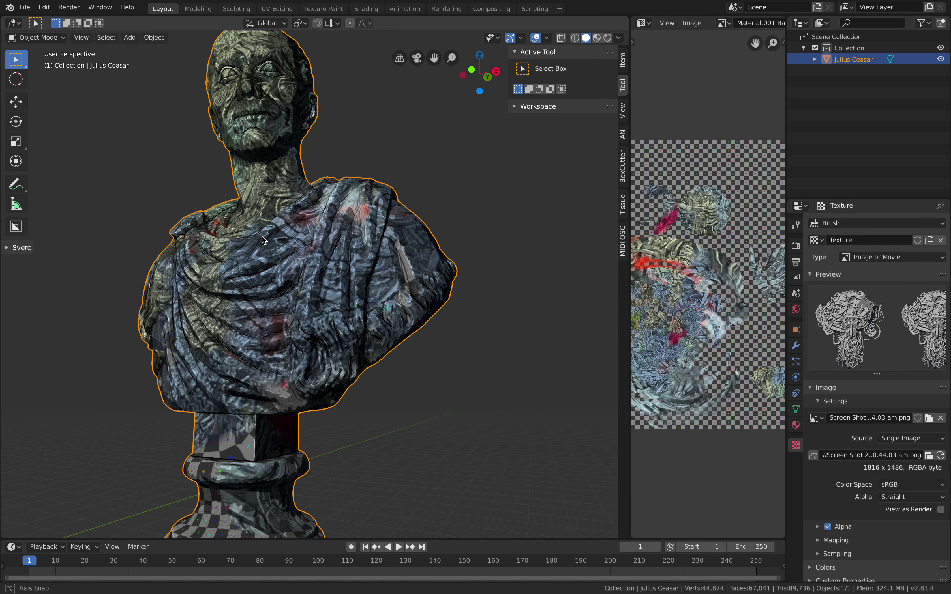
{"action": "scroll", "coordinate": [262, 237], "scroll_direction": "down", "scroll_amount": 3}
{"action": "middle_click_drag", "start_coordinate": [269, 420], "coordinate": [278, 390]}
{"action": "scroll", "coordinate": [278, 363], "scroll_direction": "up", "scroll_amount": 2}
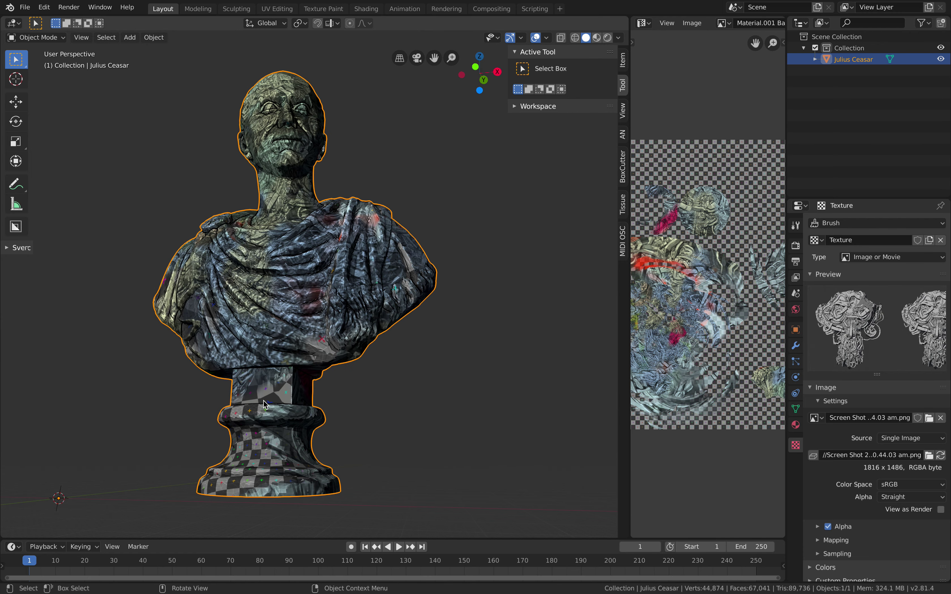
{"action": "middle_click_drag", "start_coordinate": [255, 464], "coordinate": [338, 393]}
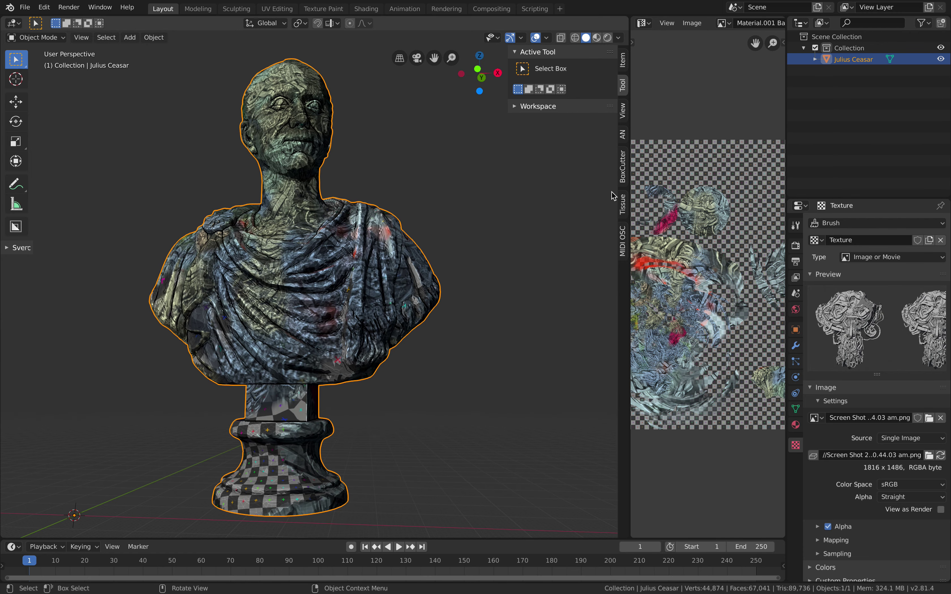
Step: Widen the image editor so the painted texture fits beside the bust, and view the bust from several angles
{"action": "left_click_drag", "start_coordinate": [629, 158], "coordinate": [558, 158]}
{"action": "middle_click_drag", "start_coordinate": [411, 229], "coordinate": [389, 289]}
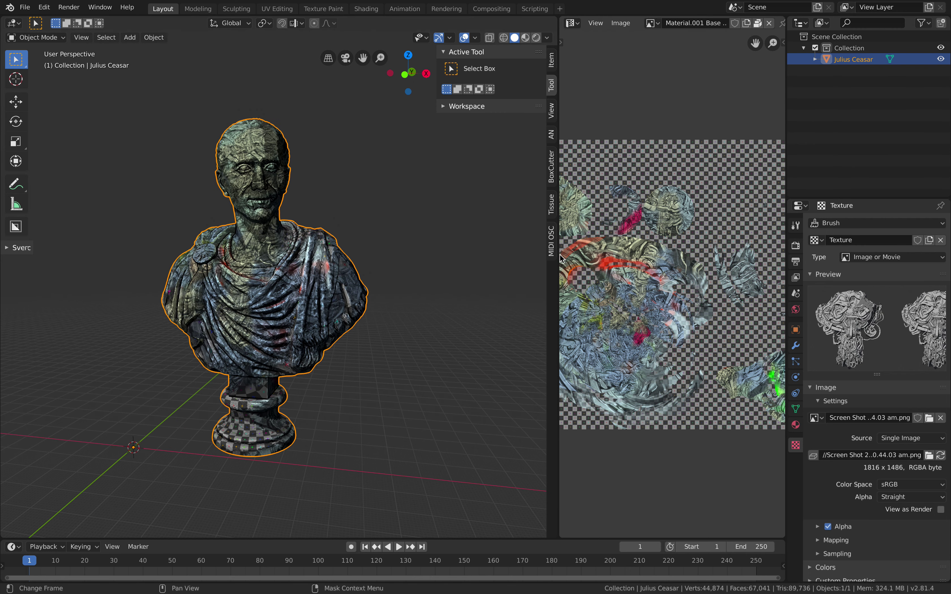
{"action": "left_click_drag", "start_coordinate": [561, 257], "coordinate": [491, 255]}
{"action": "scroll", "coordinate": [330, 224], "scroll_direction": "up", "scroll_amount": 2}
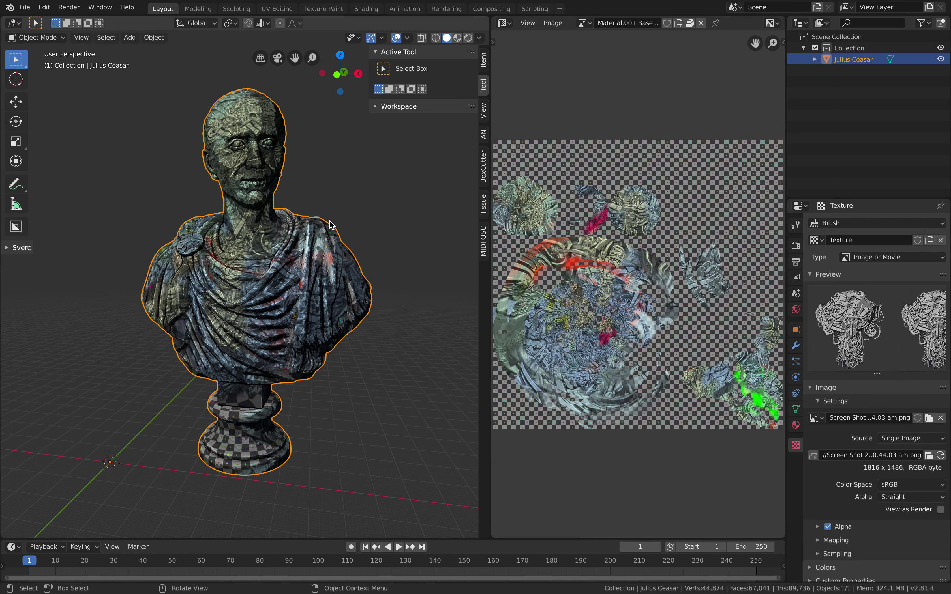
{"action": "middle_click_drag", "start_coordinate": [330, 224], "coordinate": [346, 210]}
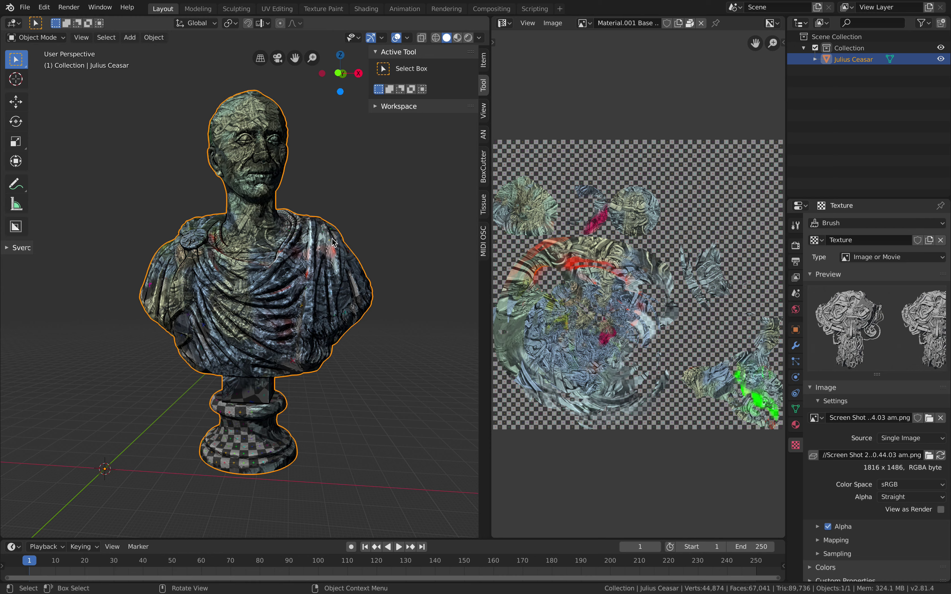
{"action": "middle_click_drag", "start_coordinate": [332, 240], "coordinate": [280, 228]}
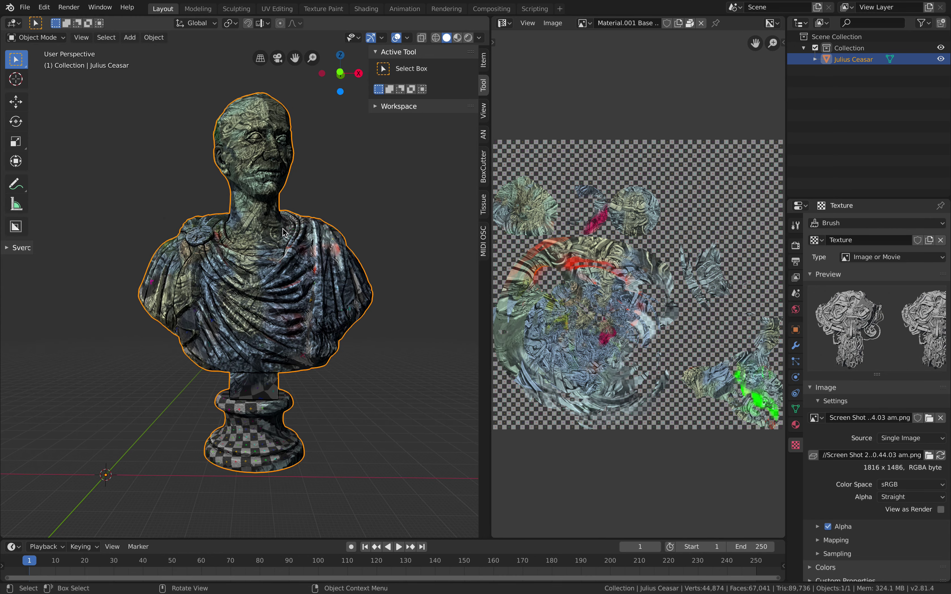
{"action": "middle_click_drag", "start_coordinate": [282, 228], "coordinate": [374, 257]}
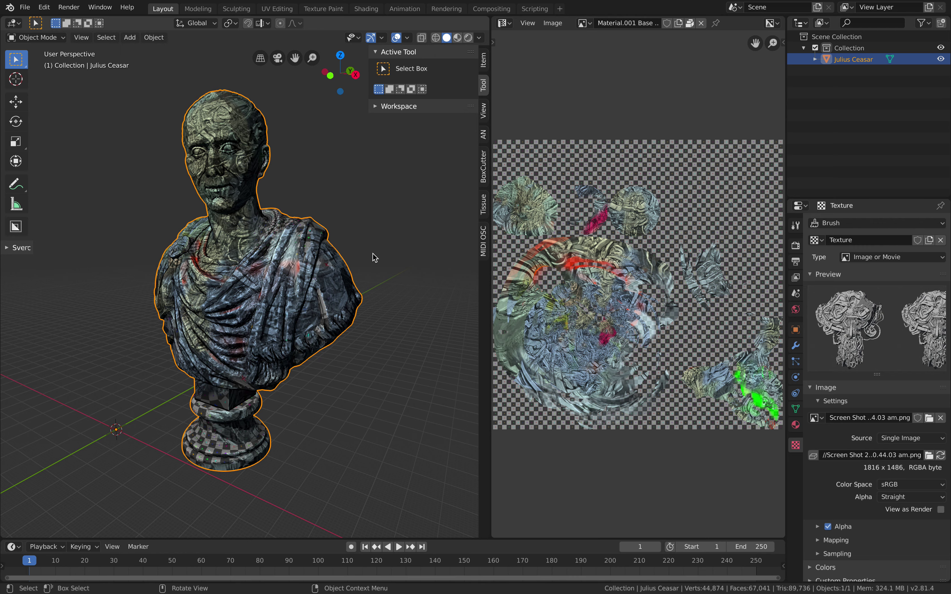
Step: Widen the image editor further and compare the painted texture islands with the textured bust
{"action": "scroll", "coordinate": [637, 287], "scroll_direction": "up", "scroll_amount": 2}
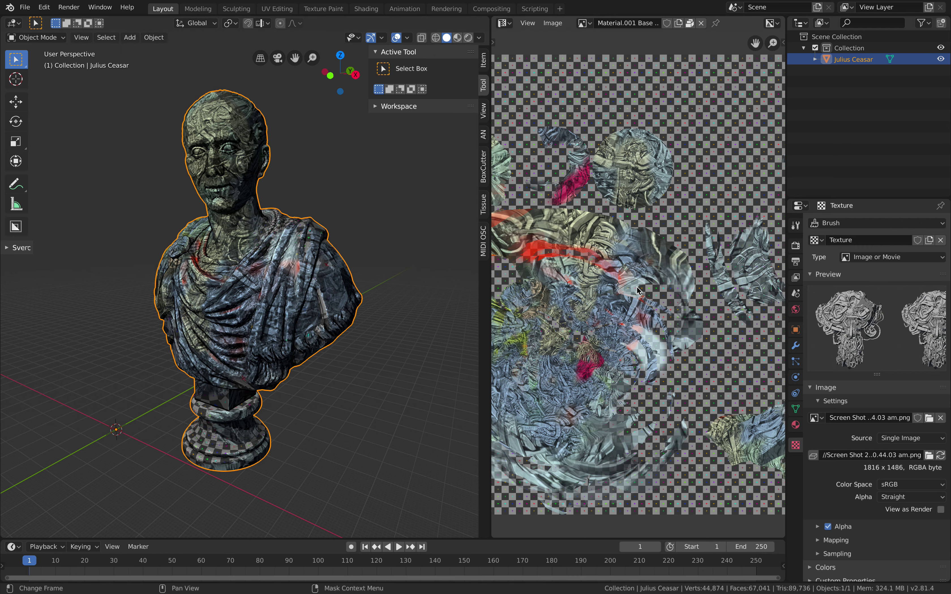
{"action": "scroll", "coordinate": [636, 287], "scroll_direction": "down", "scroll_amount": 2}
{"action": "middle_click_drag", "start_coordinate": [636, 287], "coordinate": [650, 284]}
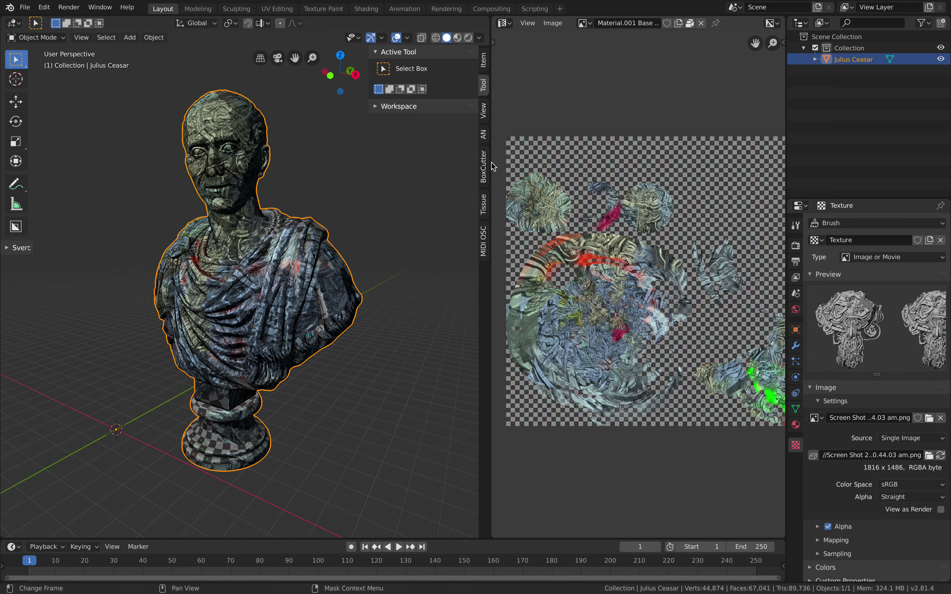
{"action": "left_click_drag", "start_coordinate": [491, 165], "coordinate": [431, 165]}
{"action": "scroll", "coordinate": [506, 232], "scroll_direction": "up", "scroll_amount": 2}
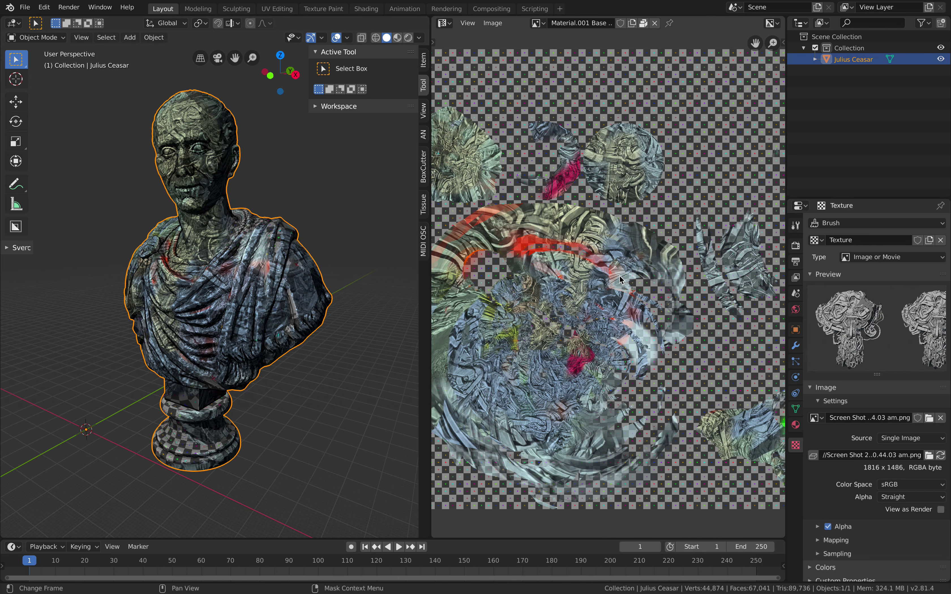
{"action": "scroll", "coordinate": [620, 279], "scroll_direction": "down", "scroll_amount": 1}
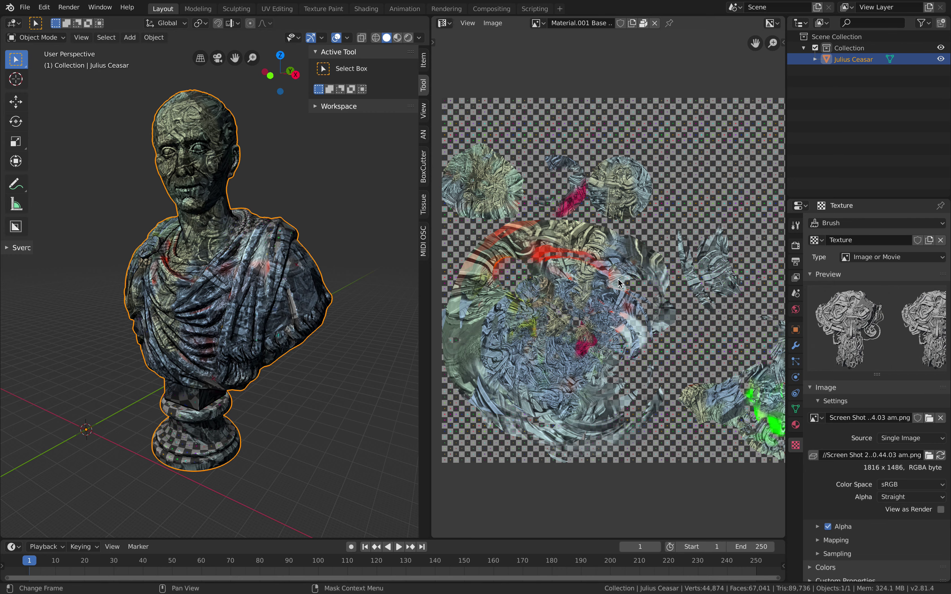
{"action": "scroll", "coordinate": [251, 222], "scroll_direction": "up", "scroll_amount": 3}
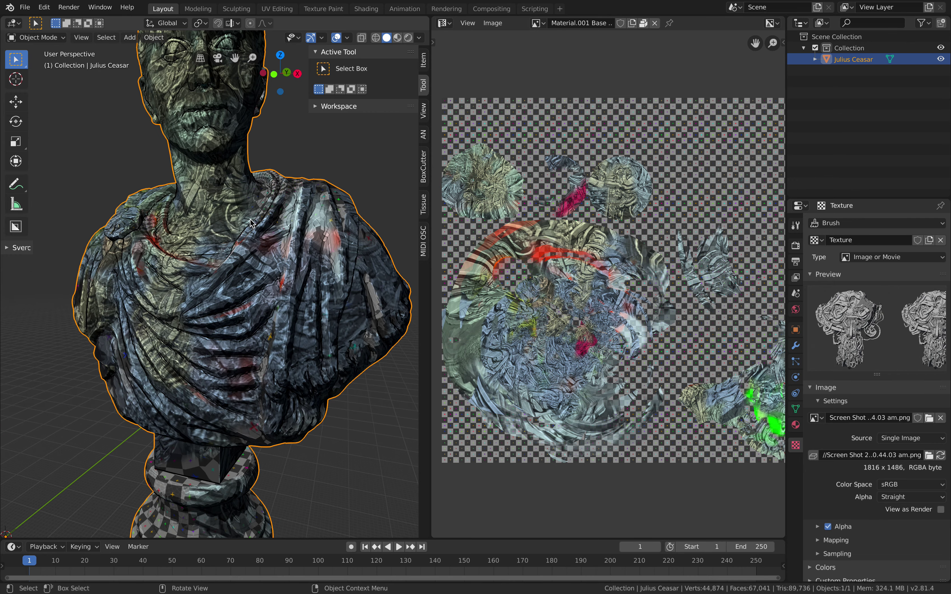
{"action": "scroll", "coordinate": [250, 222], "scroll_direction": "down", "scroll_amount": 3}
{"action": "middle_click_drag", "start_coordinate": [250, 224], "coordinate": [226, 288]}
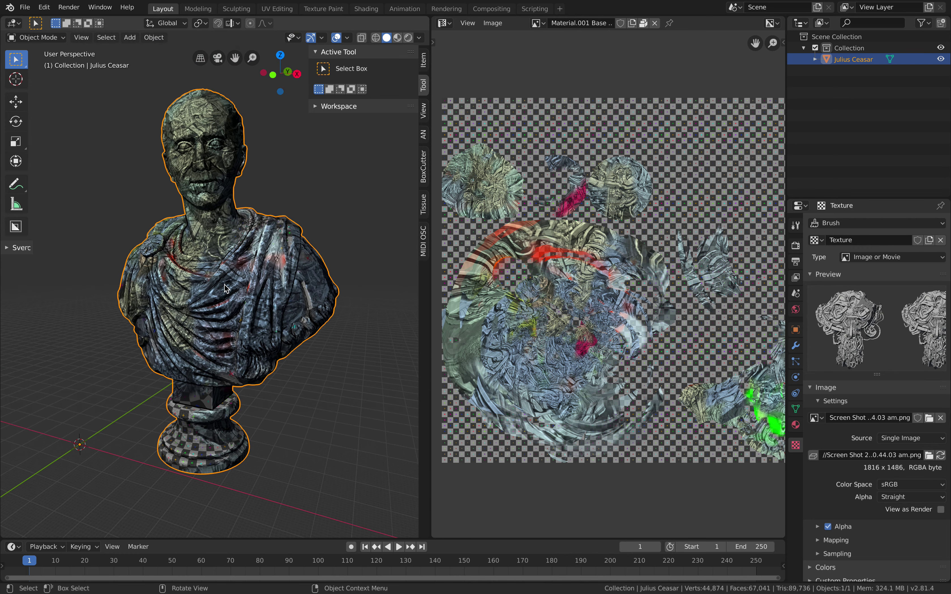